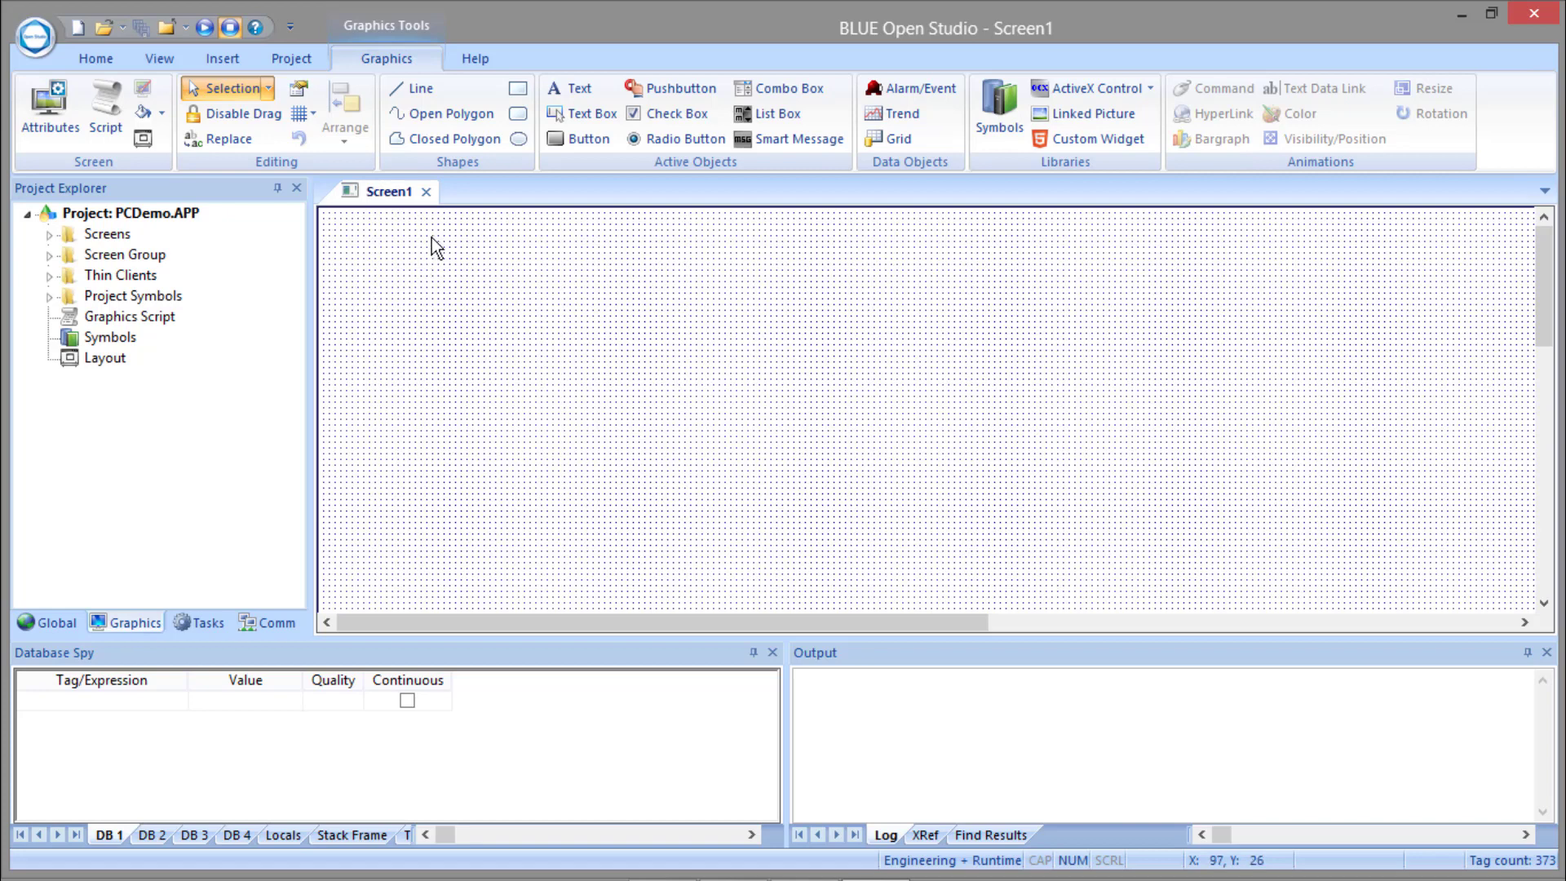
Close the Screen1 worksheet and publish all of the project's screens as HTML.
{"action": "left_click", "coordinate": [425, 191]}
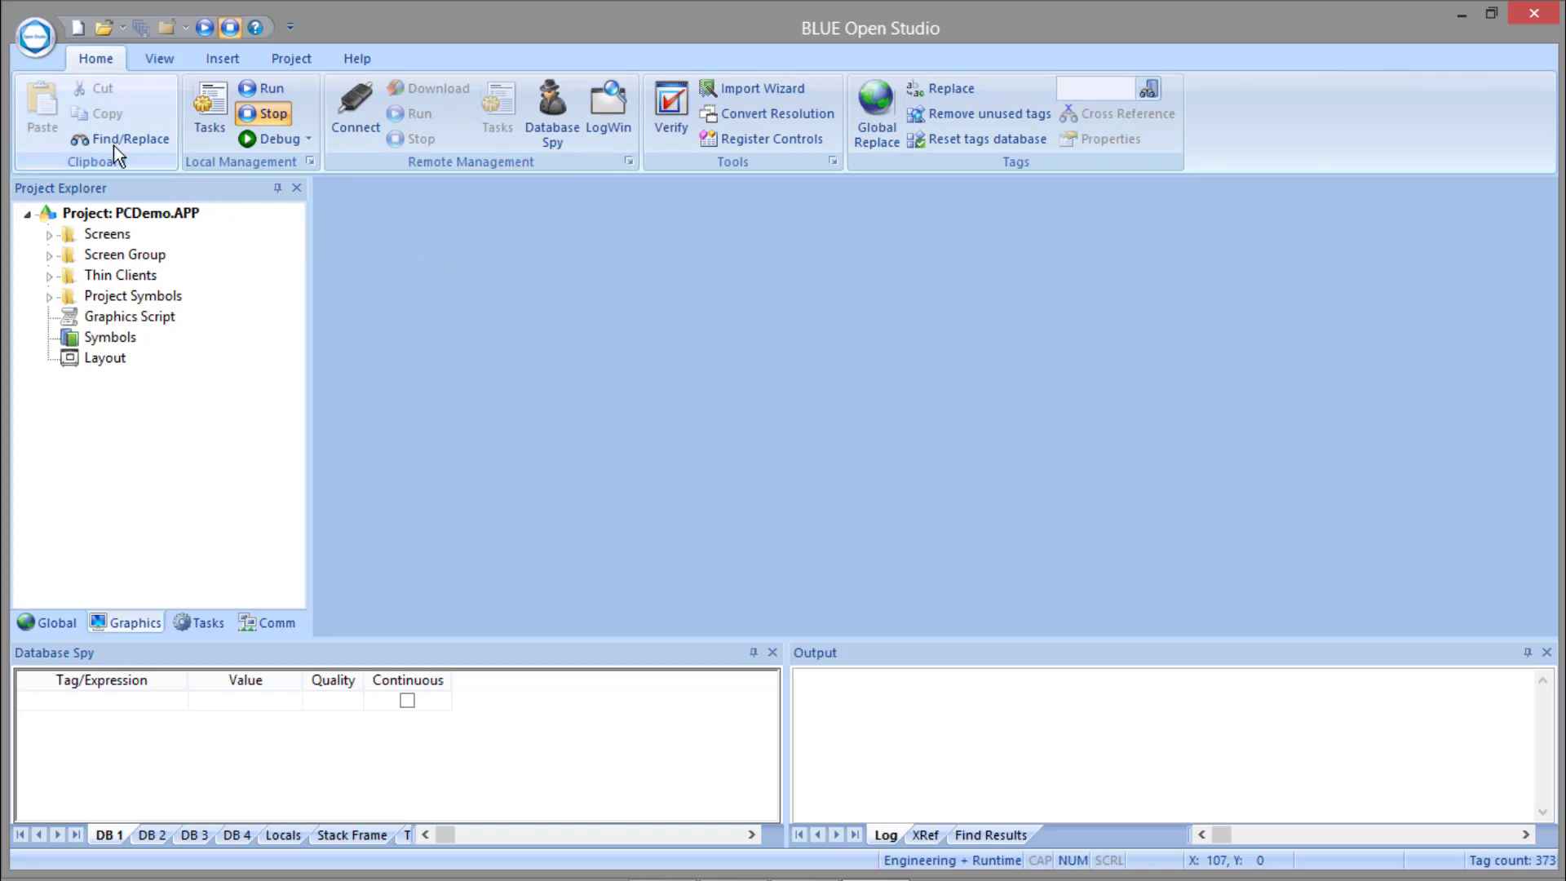
{"action": "left_click", "coordinate": [40, 42]}
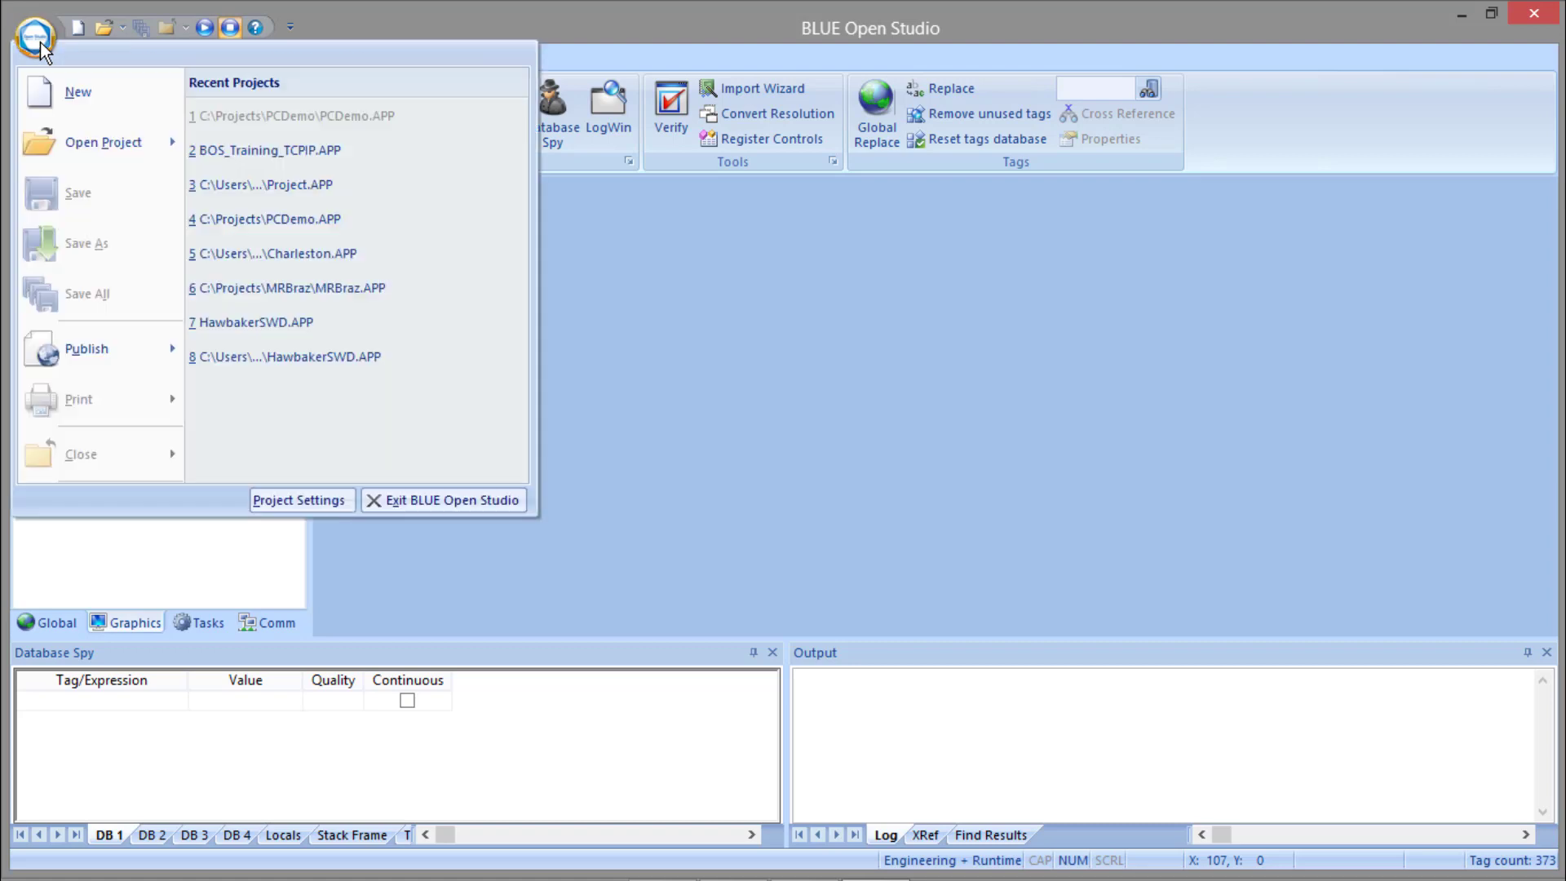
{"action": "mouse_move", "coordinate": [127, 345]}
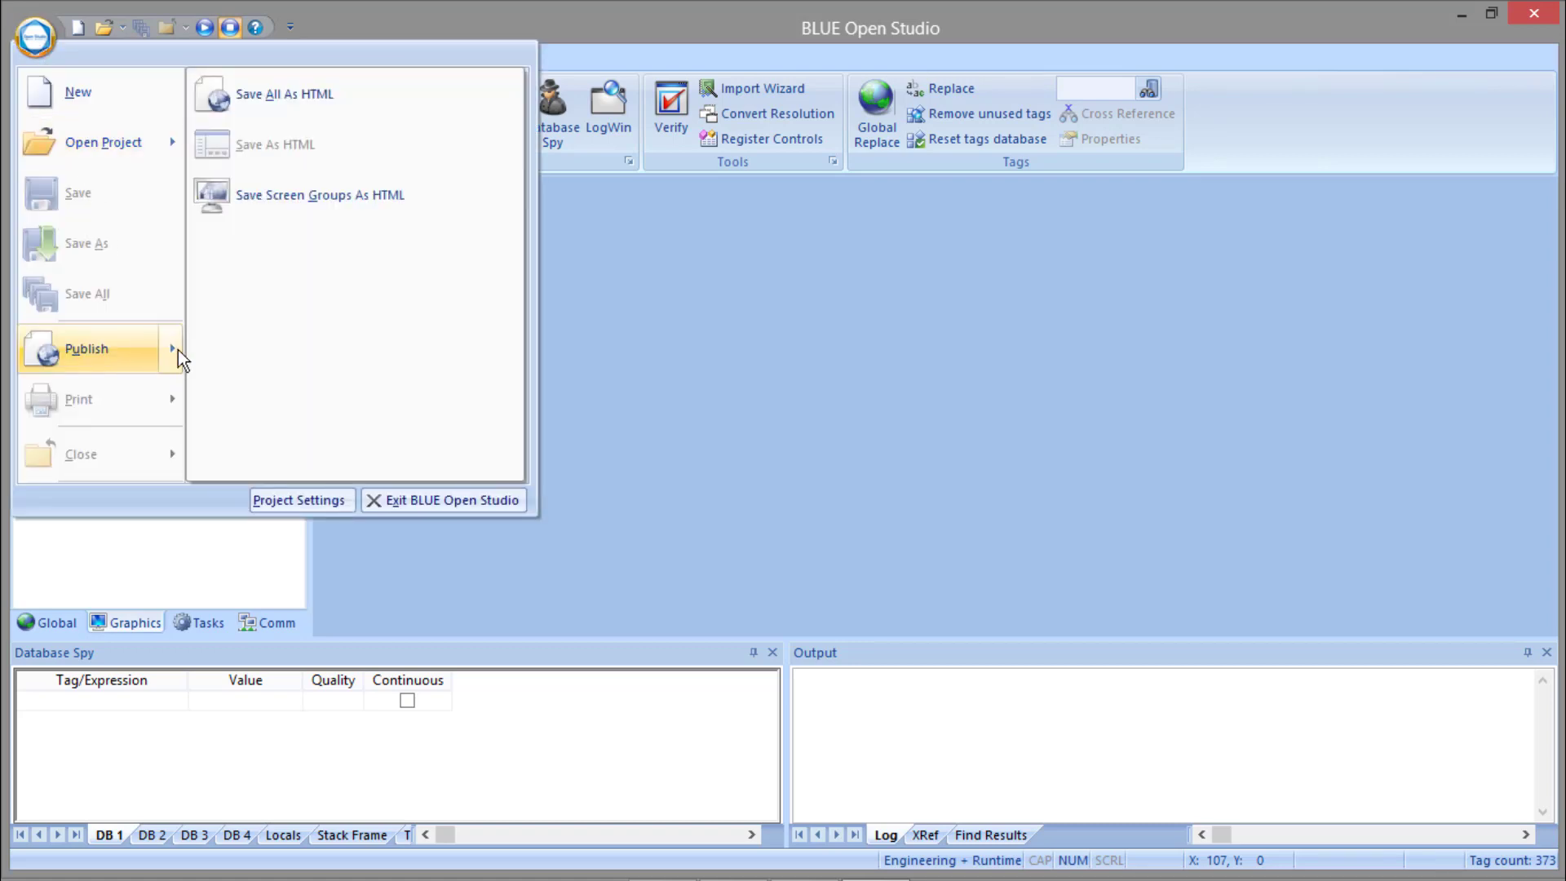
{"action": "left_click", "coordinate": [306, 101]}
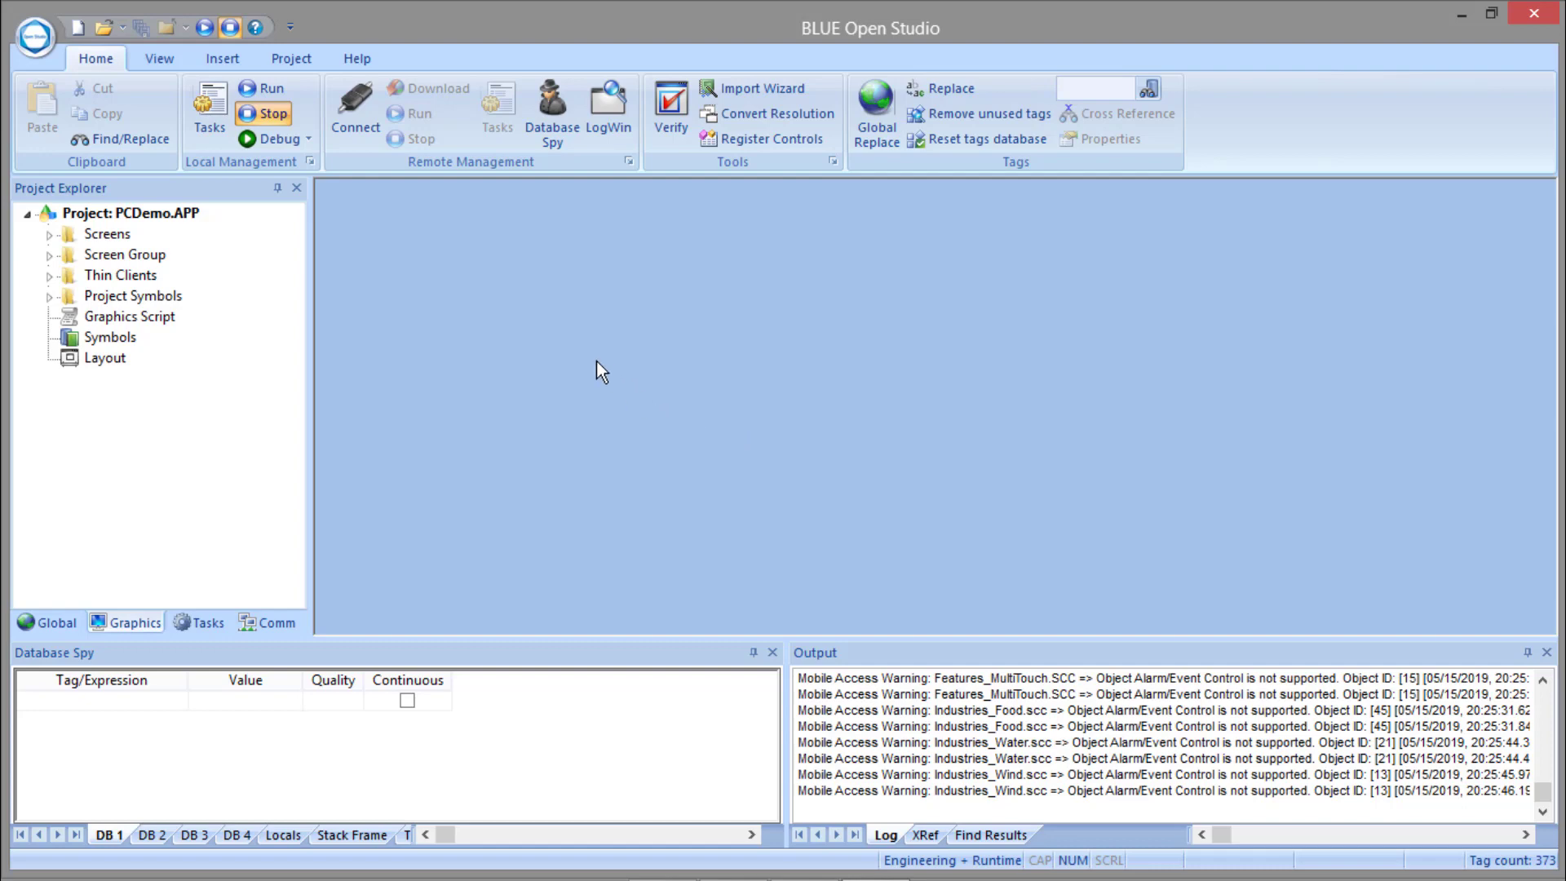
Check the startup modes of the local runtime tasks, including Mobile Access Runtime and TCP/IP Server Runtime.
{"action": "left_click", "coordinate": [212, 108]}
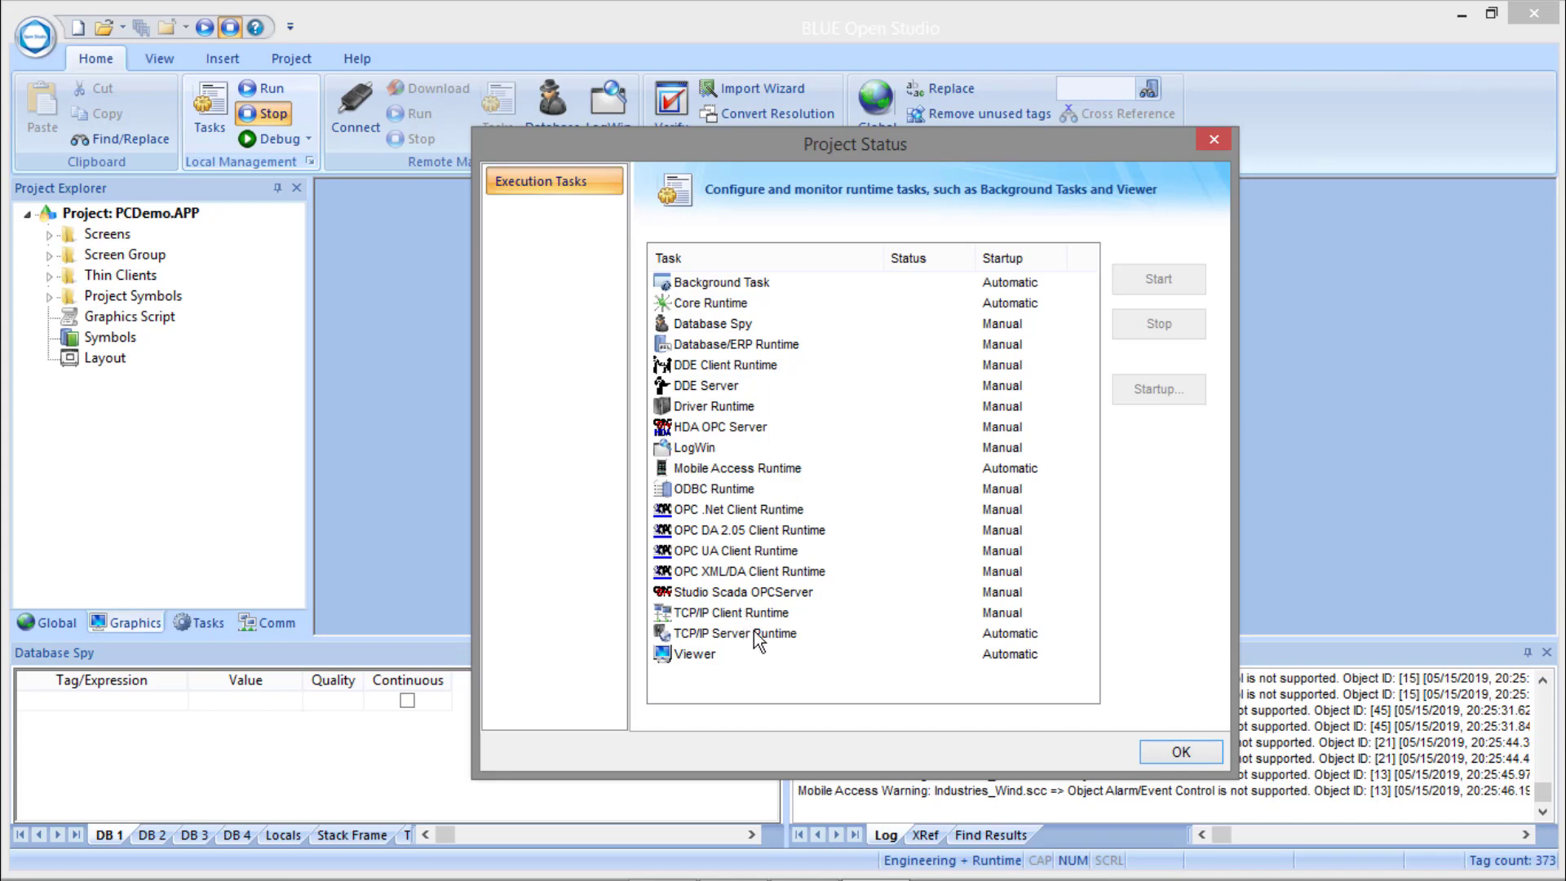
{"action": "left_click", "coordinate": [1197, 754]}
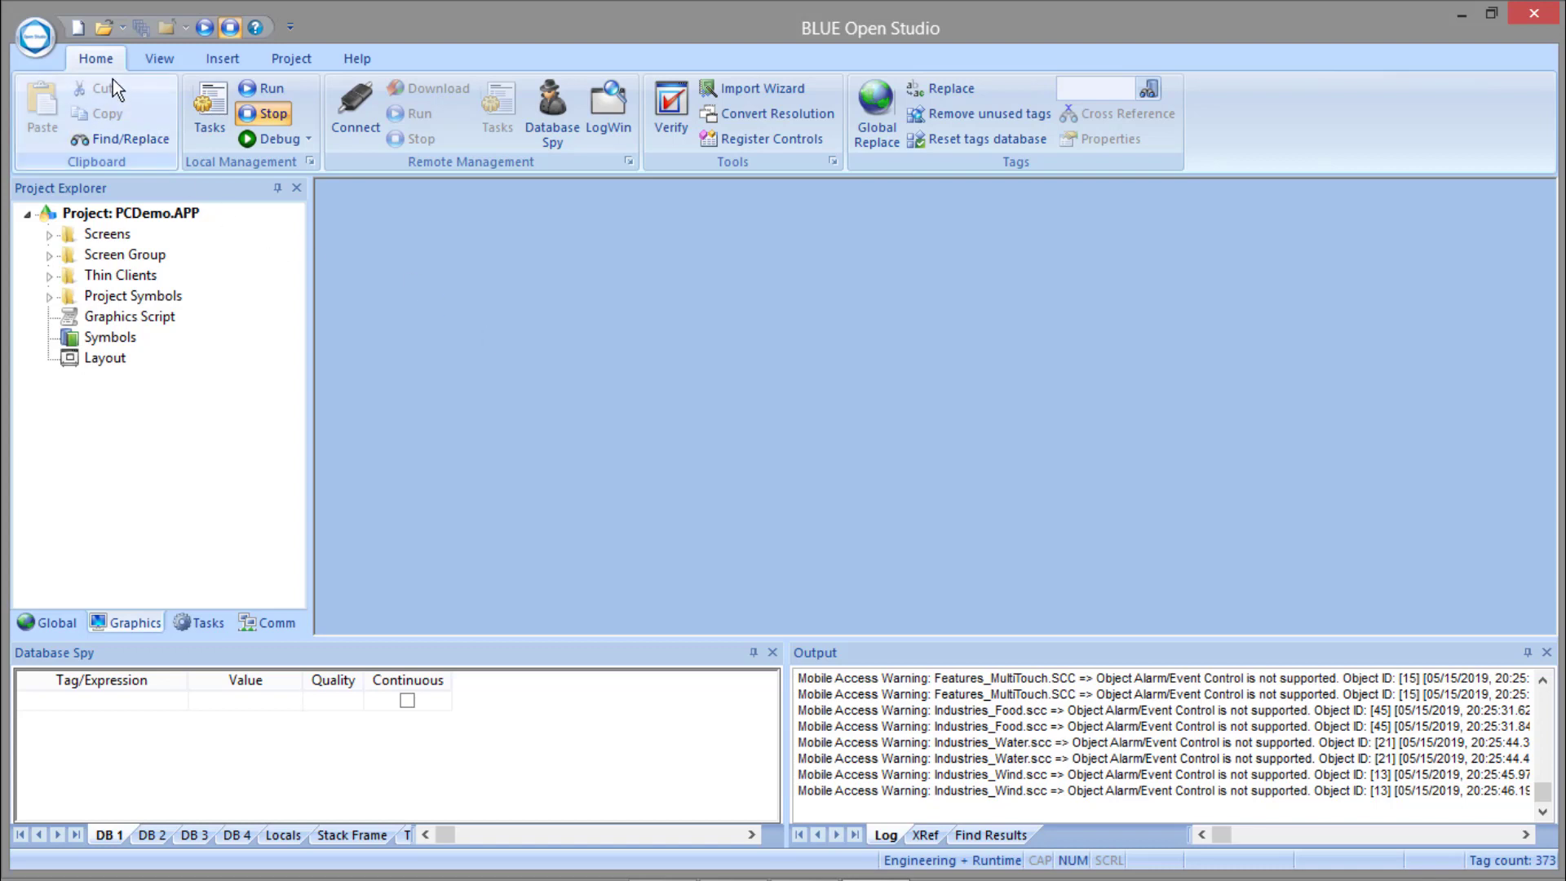
Save all of the PCDemo project's screens as HTML once more.
{"action": "left_click", "coordinate": [35, 36]}
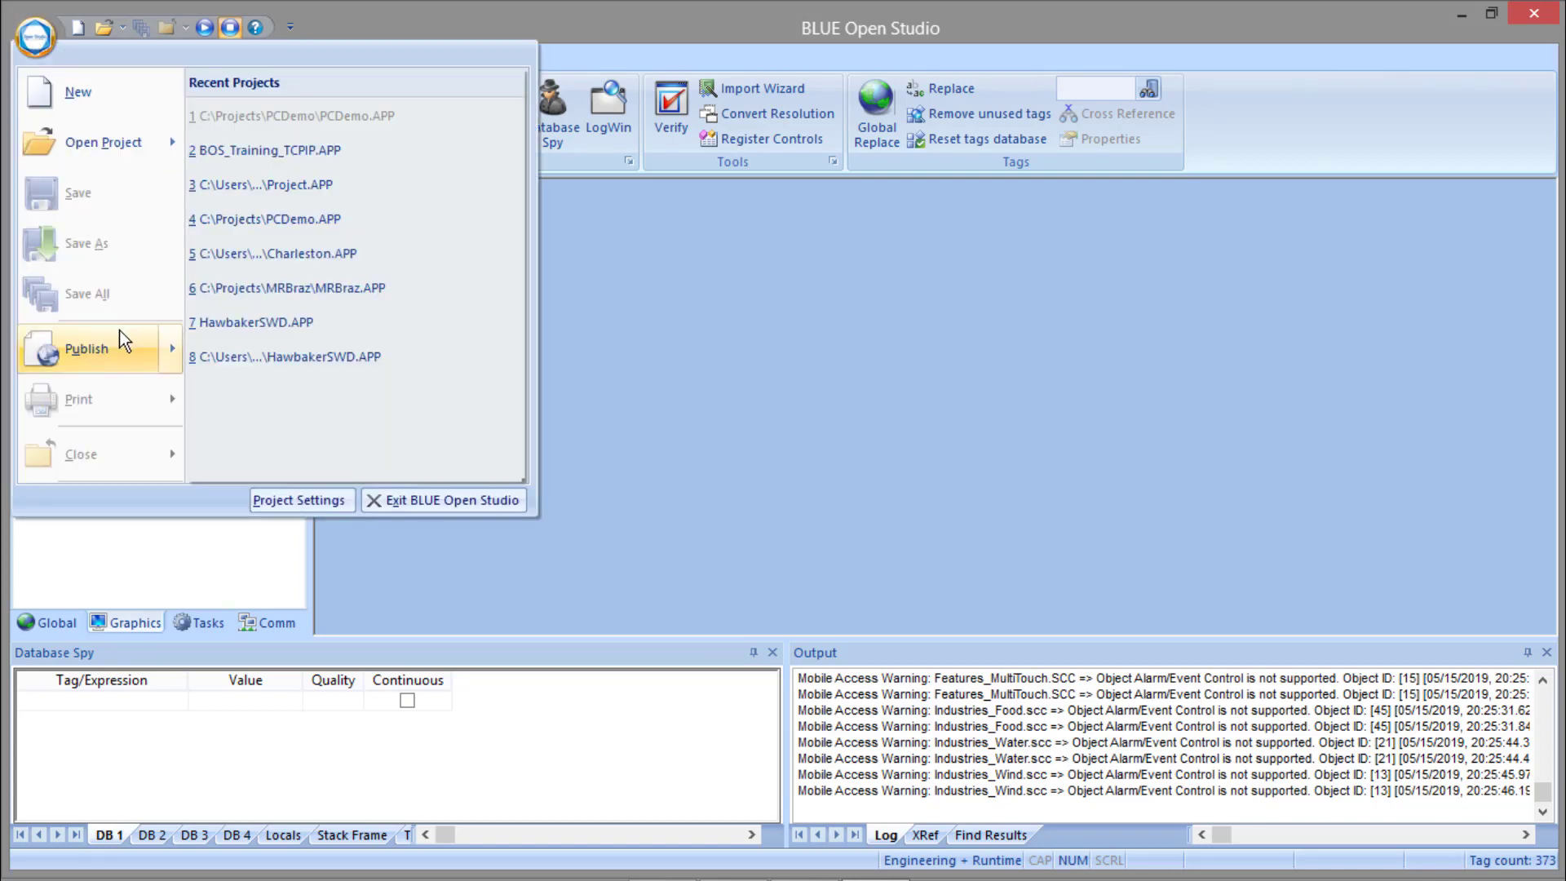
{"action": "mouse_move", "coordinate": [121, 334]}
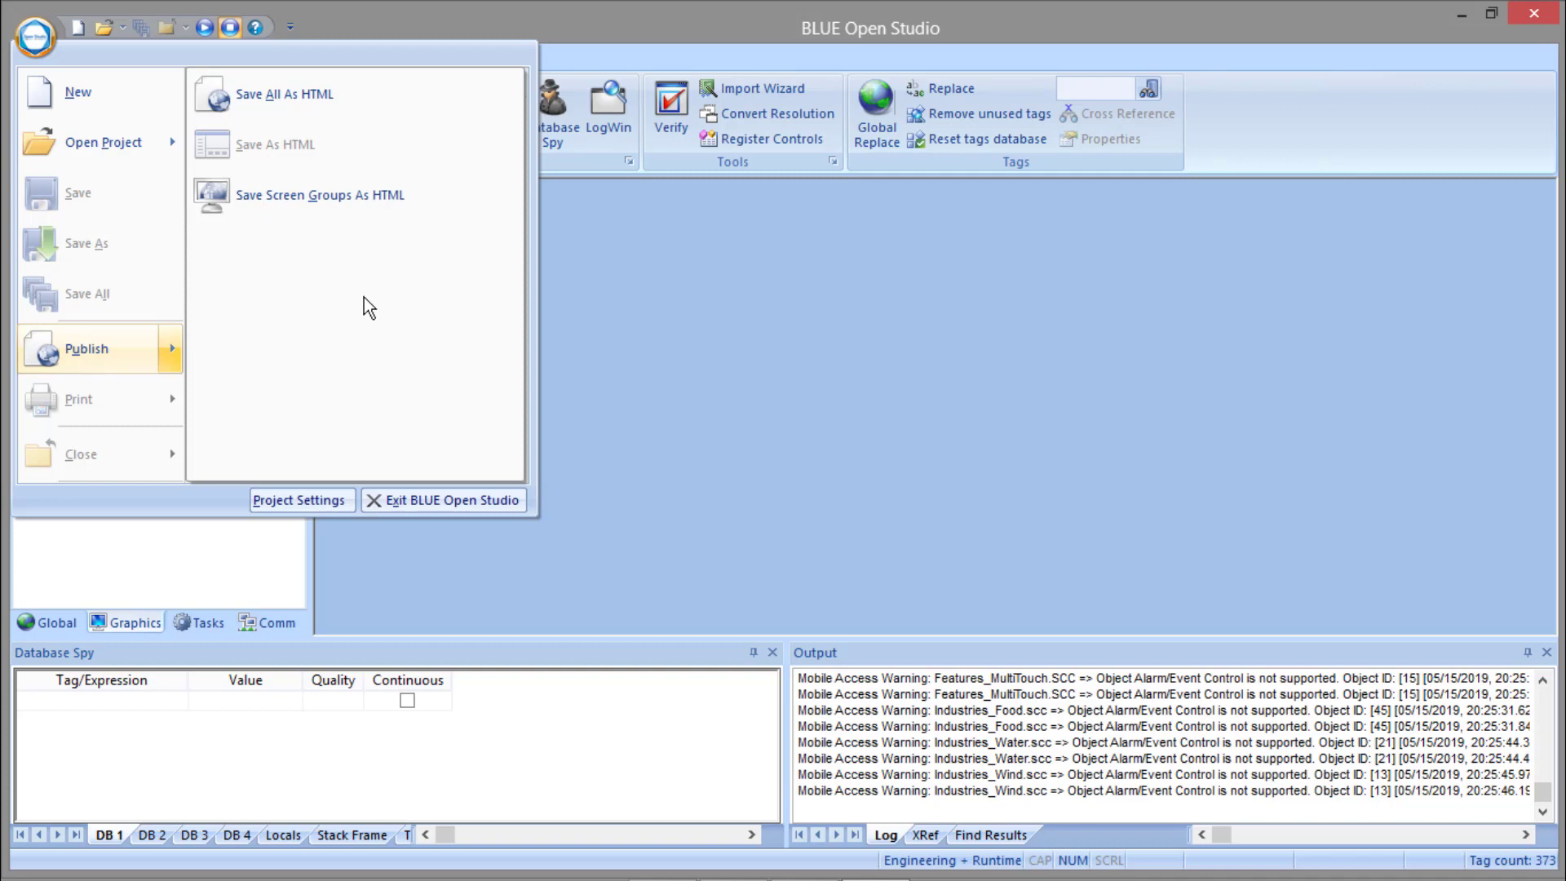
{"action": "left_click", "coordinate": [693, 412]}
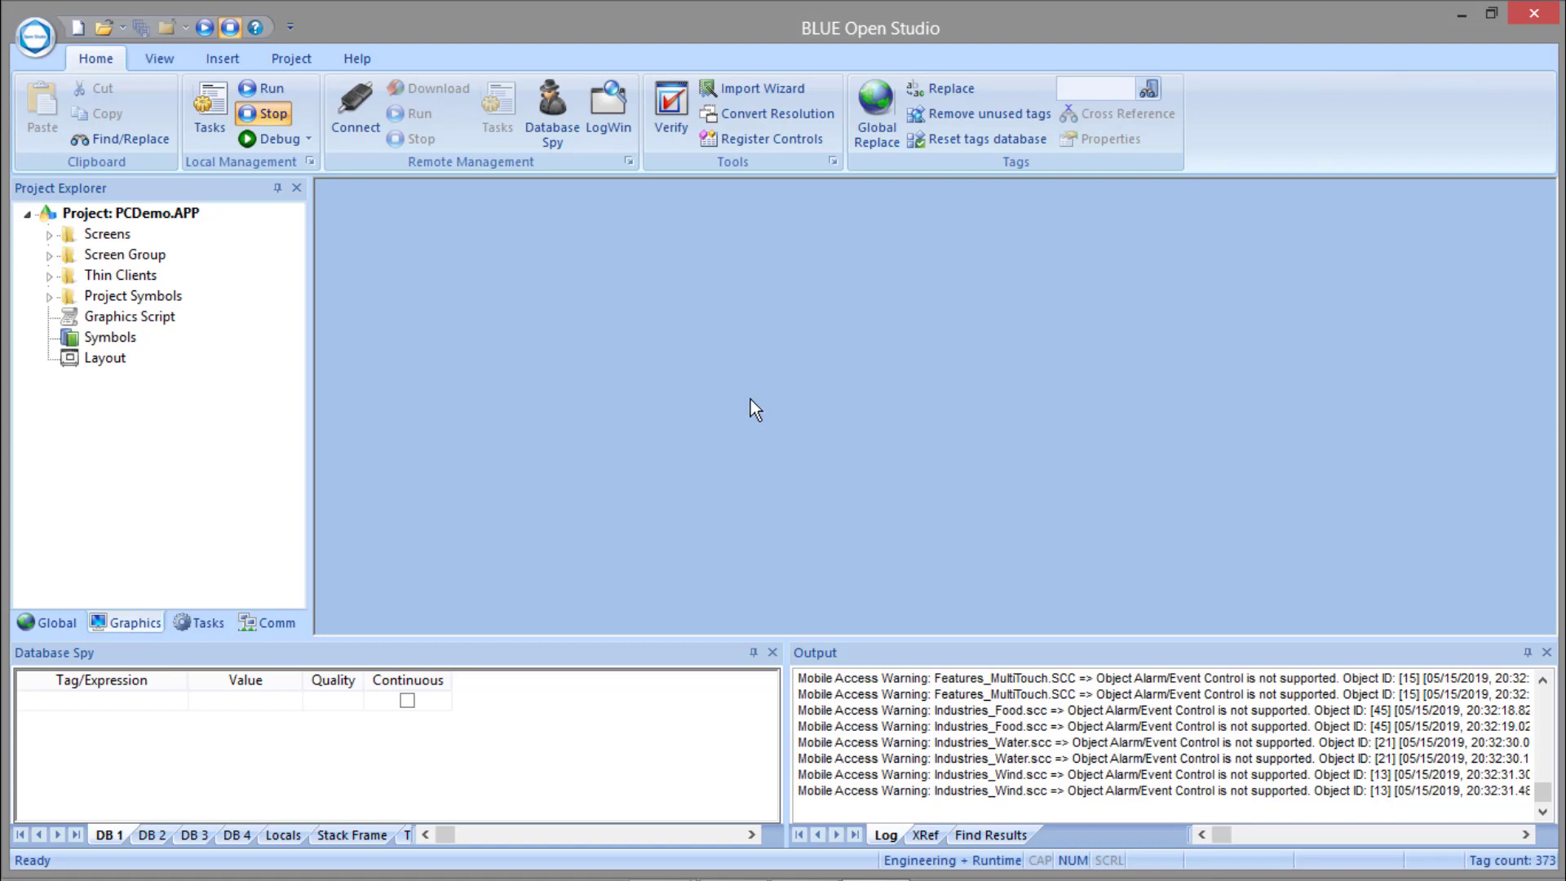
Search the installed programs for "iis" and switch to Internet Information Services (IIS) Manager.
{"action": "key", "text": "super"}
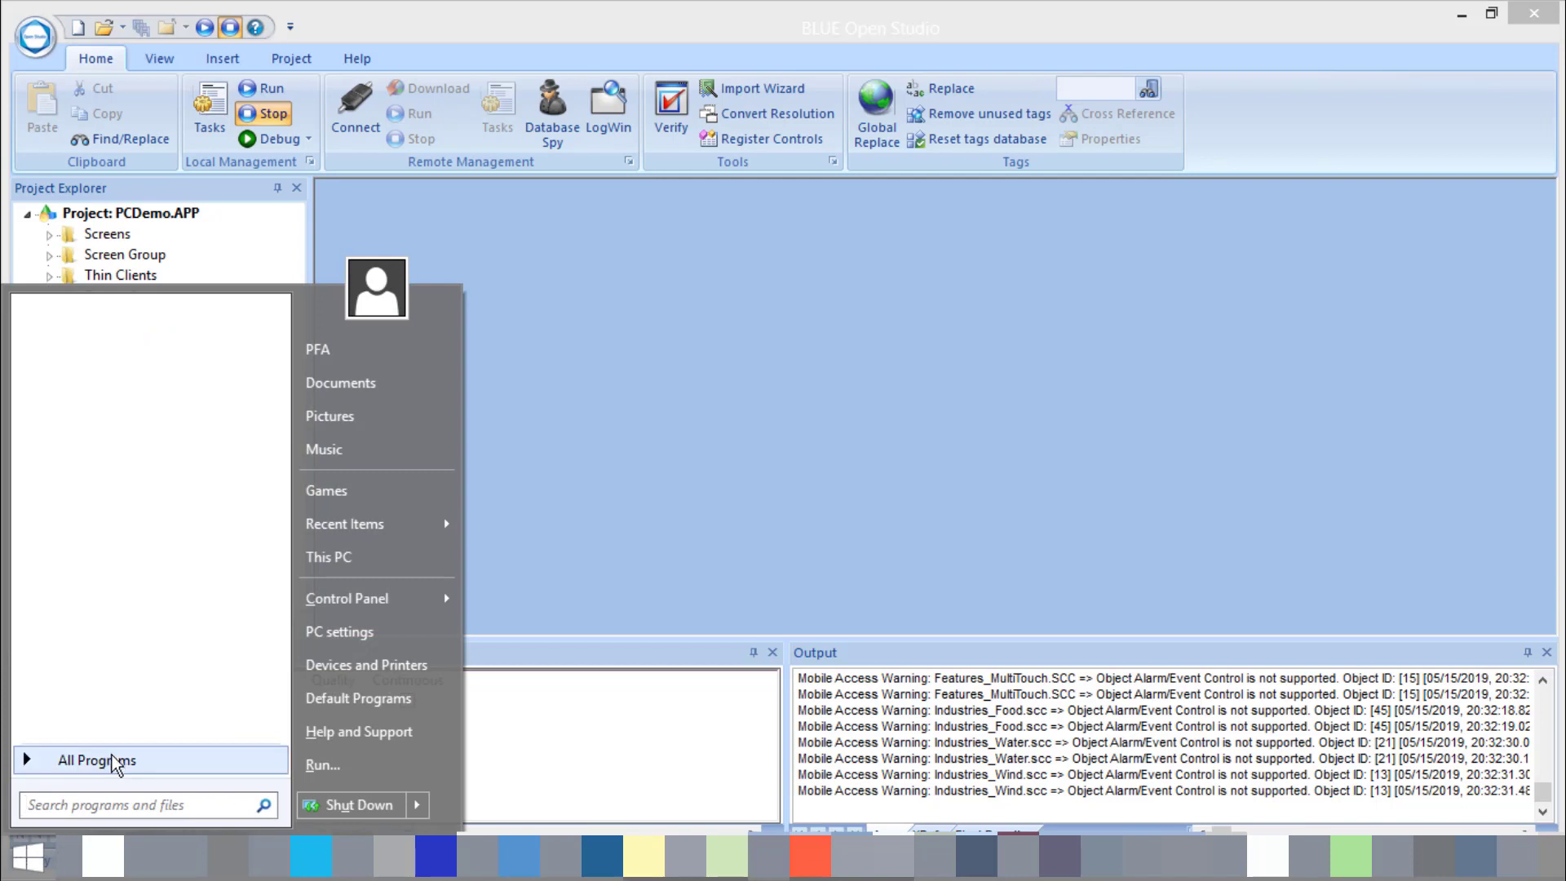
{"action": "left_click", "coordinate": [107, 771]}
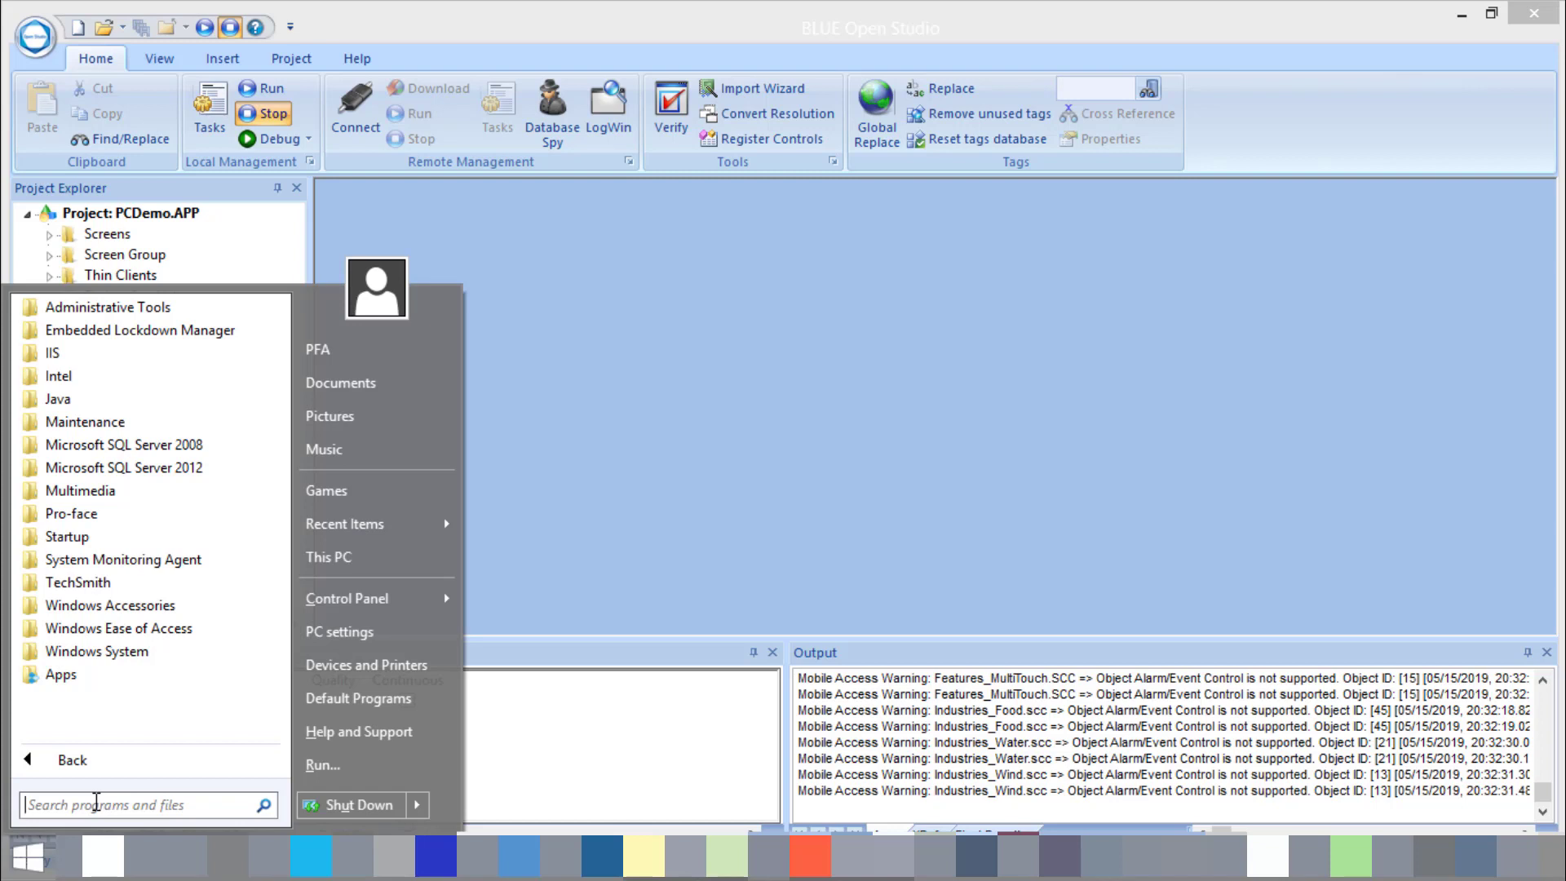
{"action": "type", "text": "iis"}
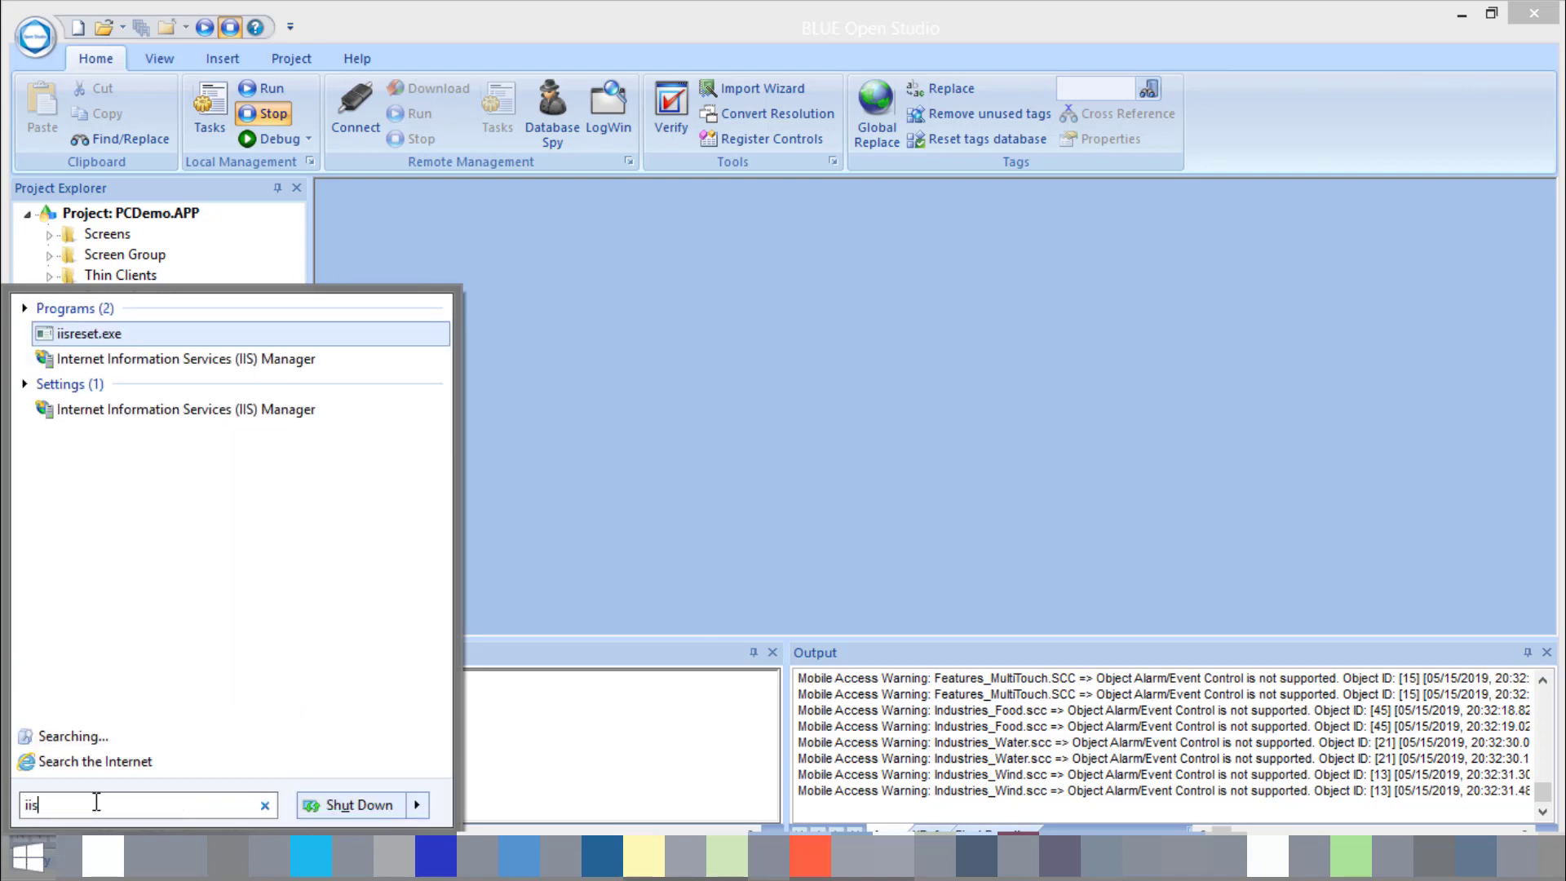
{"action": "left_click", "coordinate": [193, 363]}
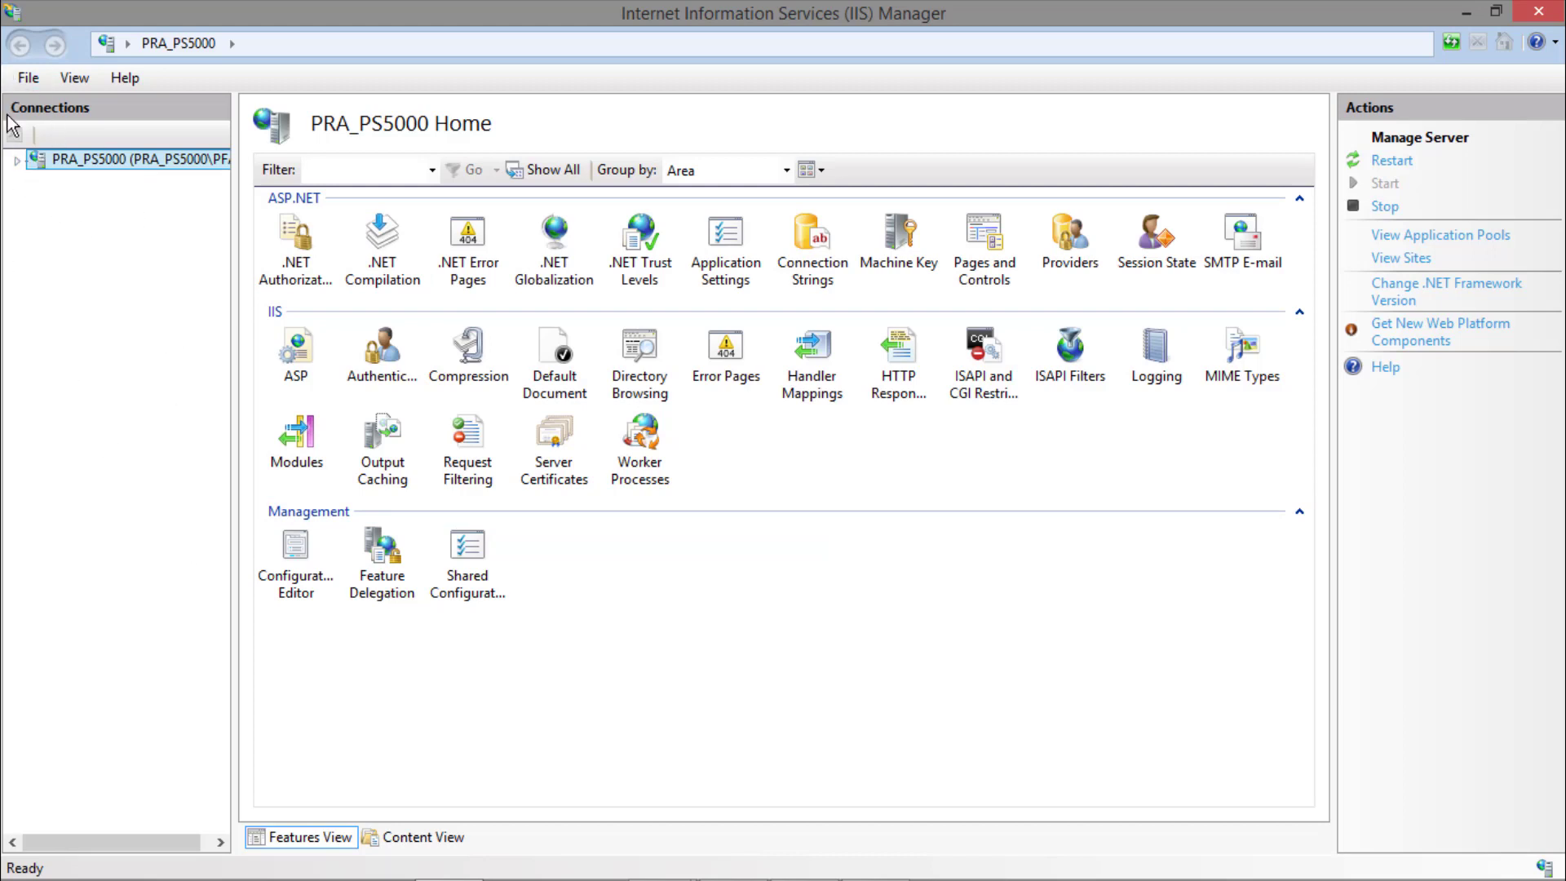
Open the basic settings of the Default Web Site under the server's sites.
{"action": "left_click", "coordinate": [18, 161]}
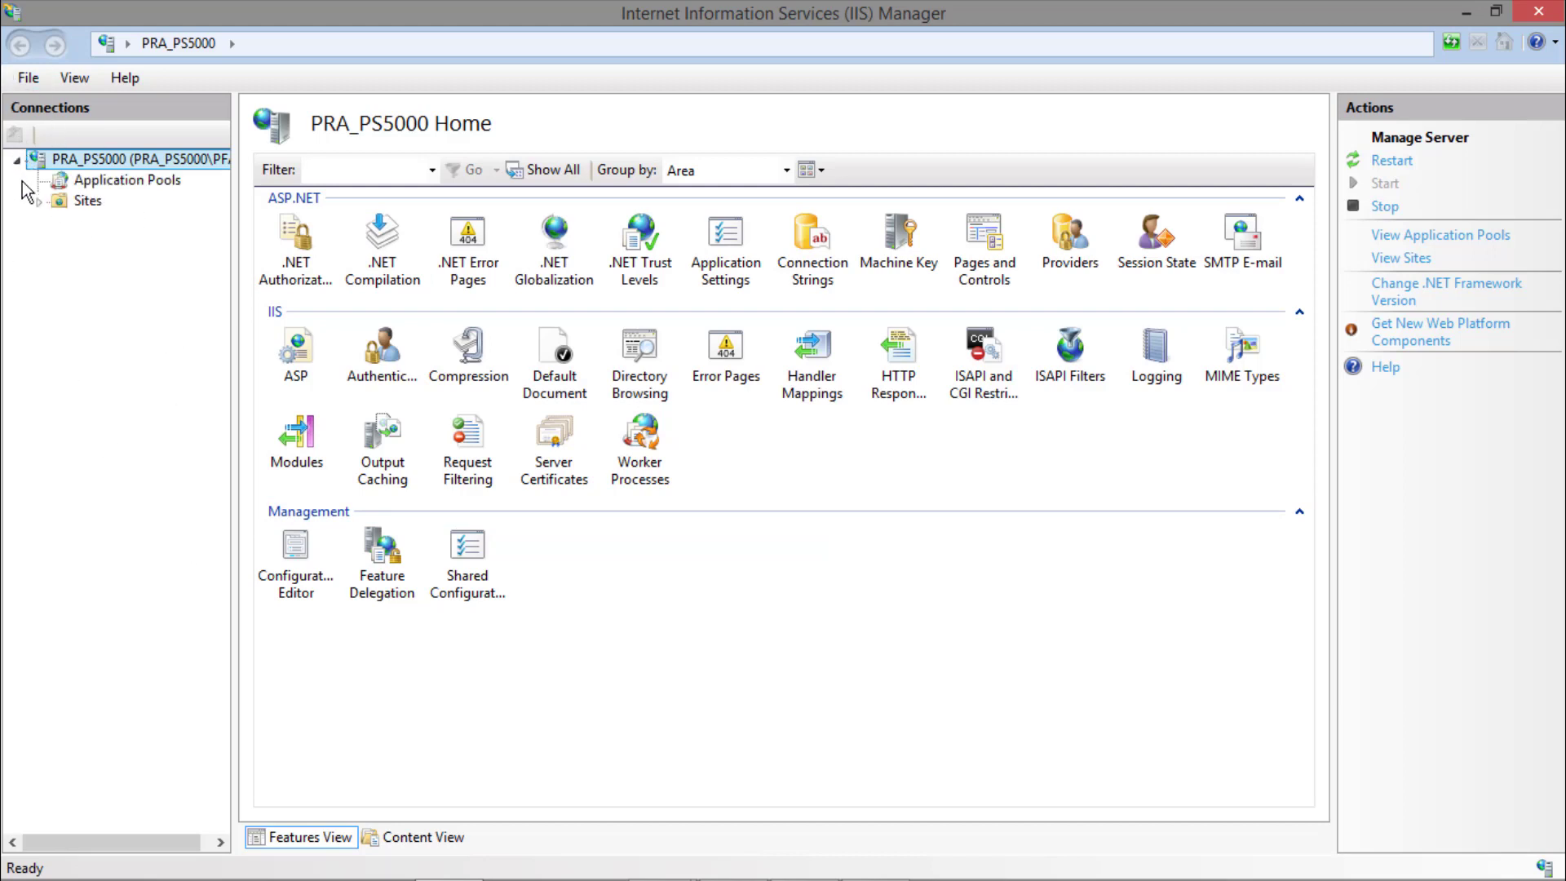
{"action": "left_click", "coordinate": [39, 201]}
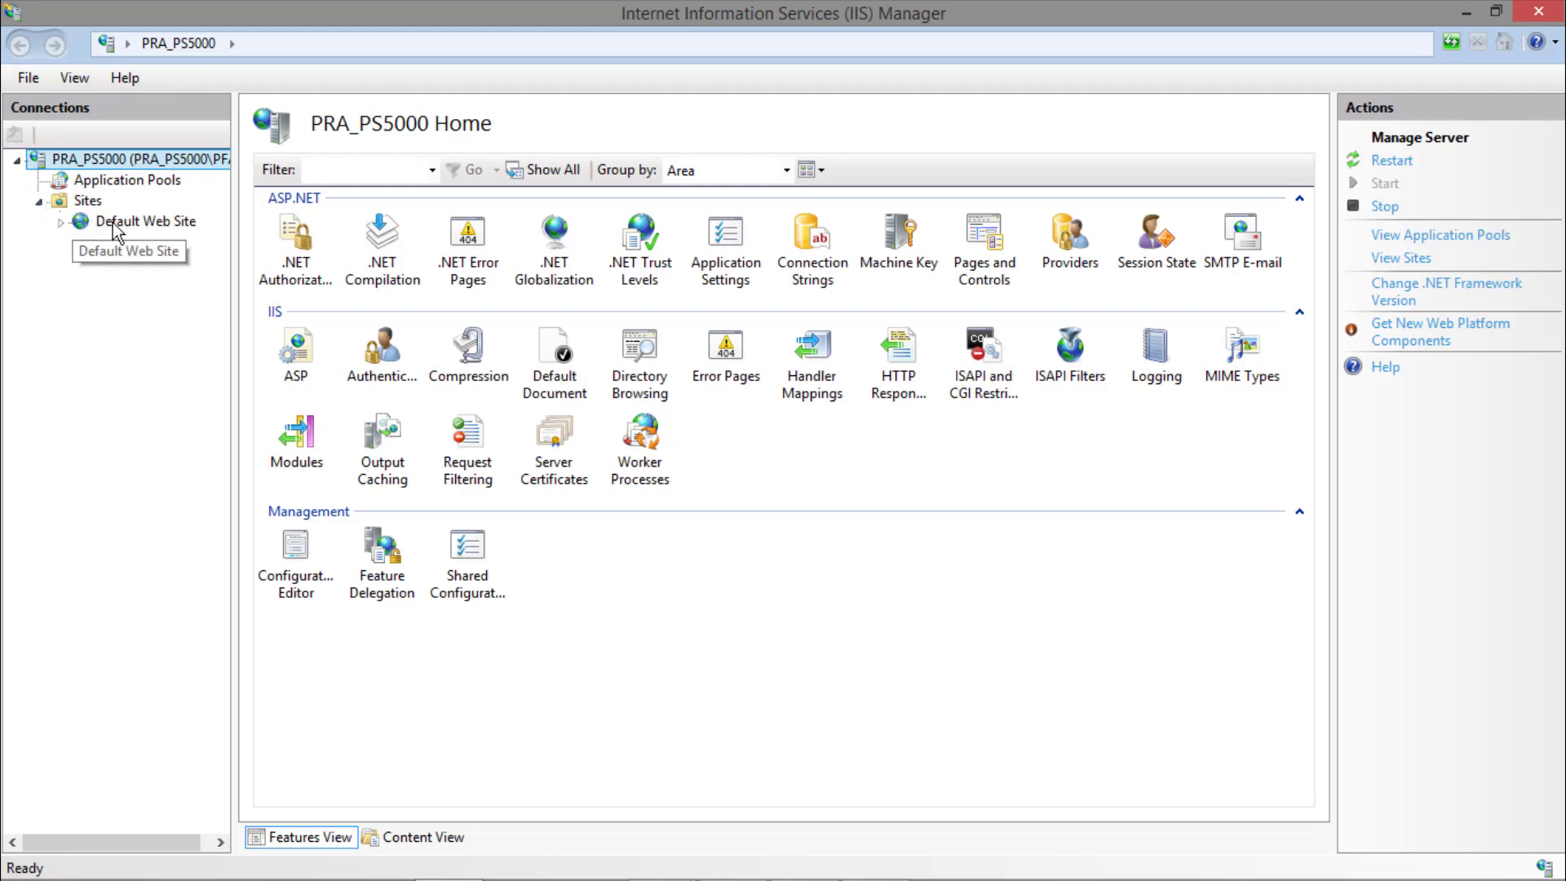
{"action": "left_click", "coordinate": [160, 225]}
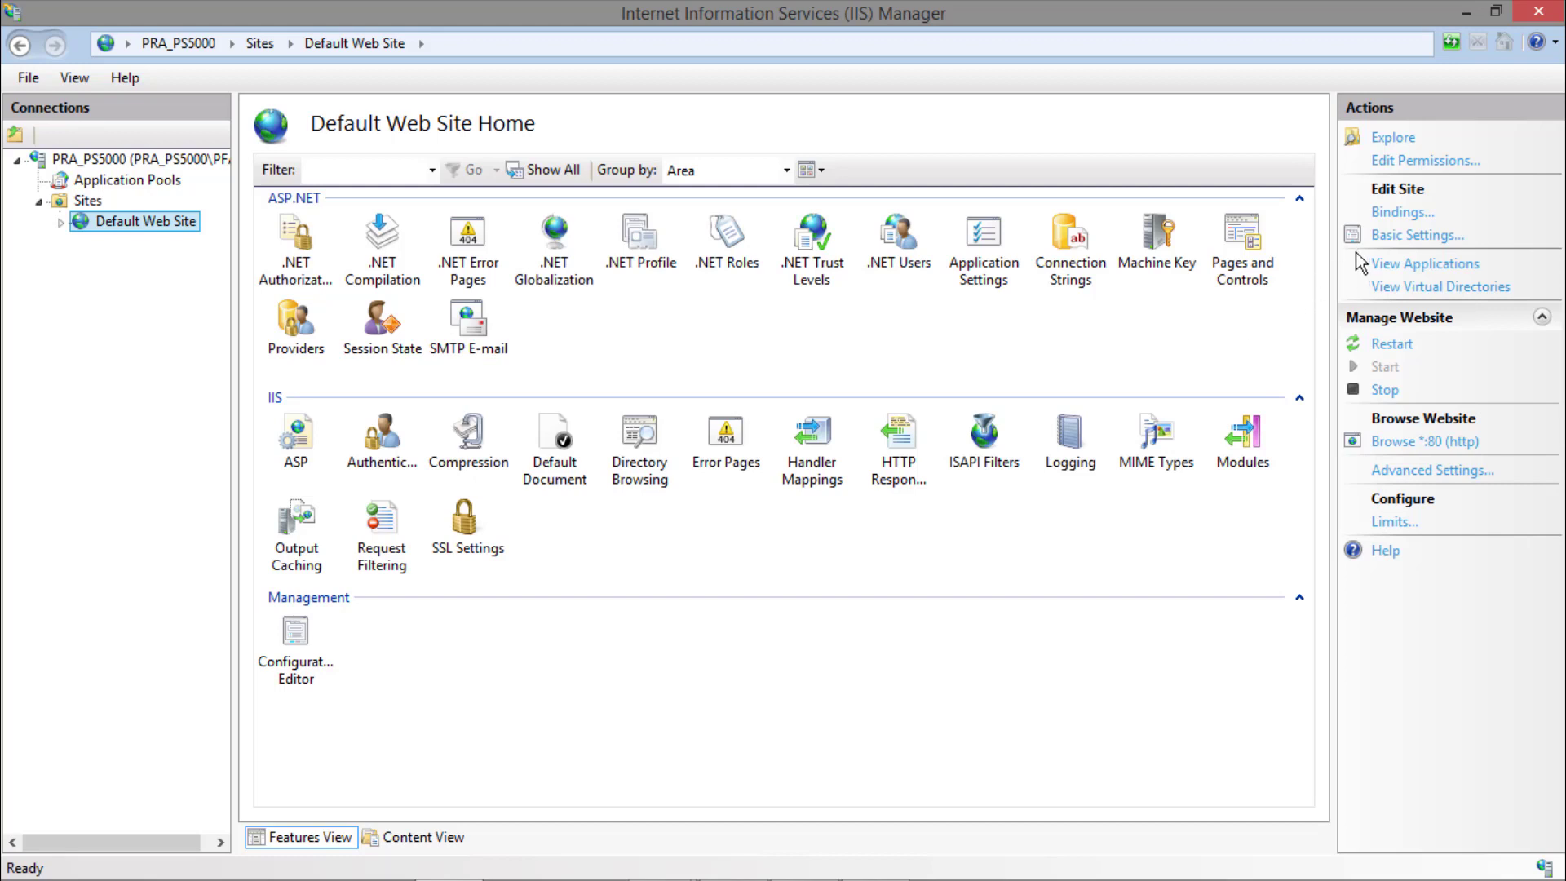
{"action": "left_click", "coordinate": [1410, 236]}
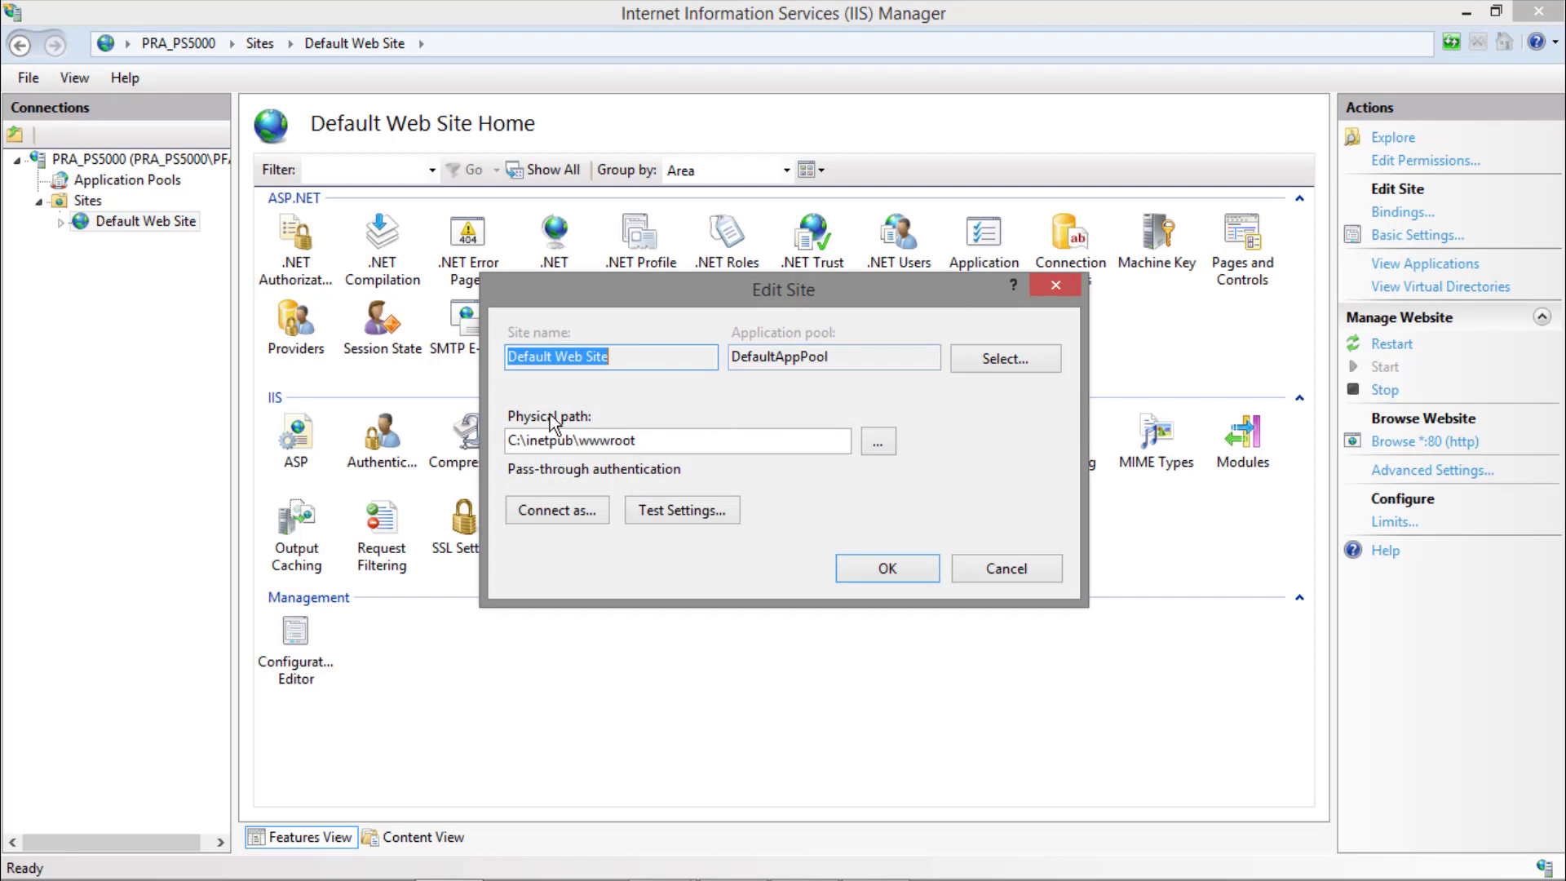
Set the site's physical path to the PCDemo folder in Public Documents\BLUE Open Studio v8.0 Demo and test the path settings.
{"action": "left_click", "coordinate": [879, 445]}
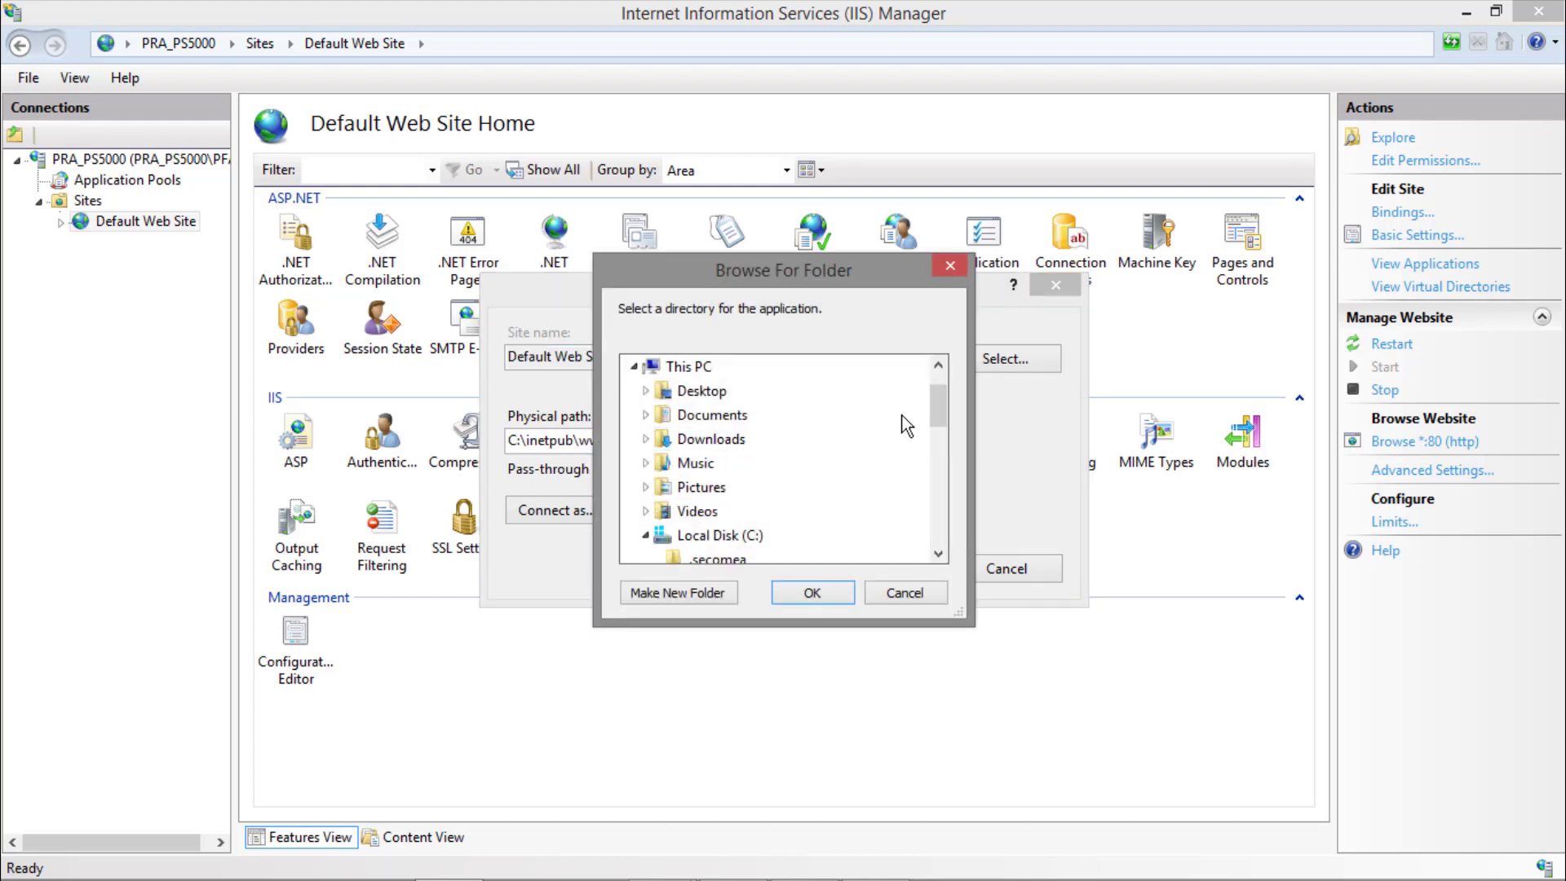
{"action": "left_click_drag", "start_coordinate": [940, 416], "coordinate": [945, 497]}
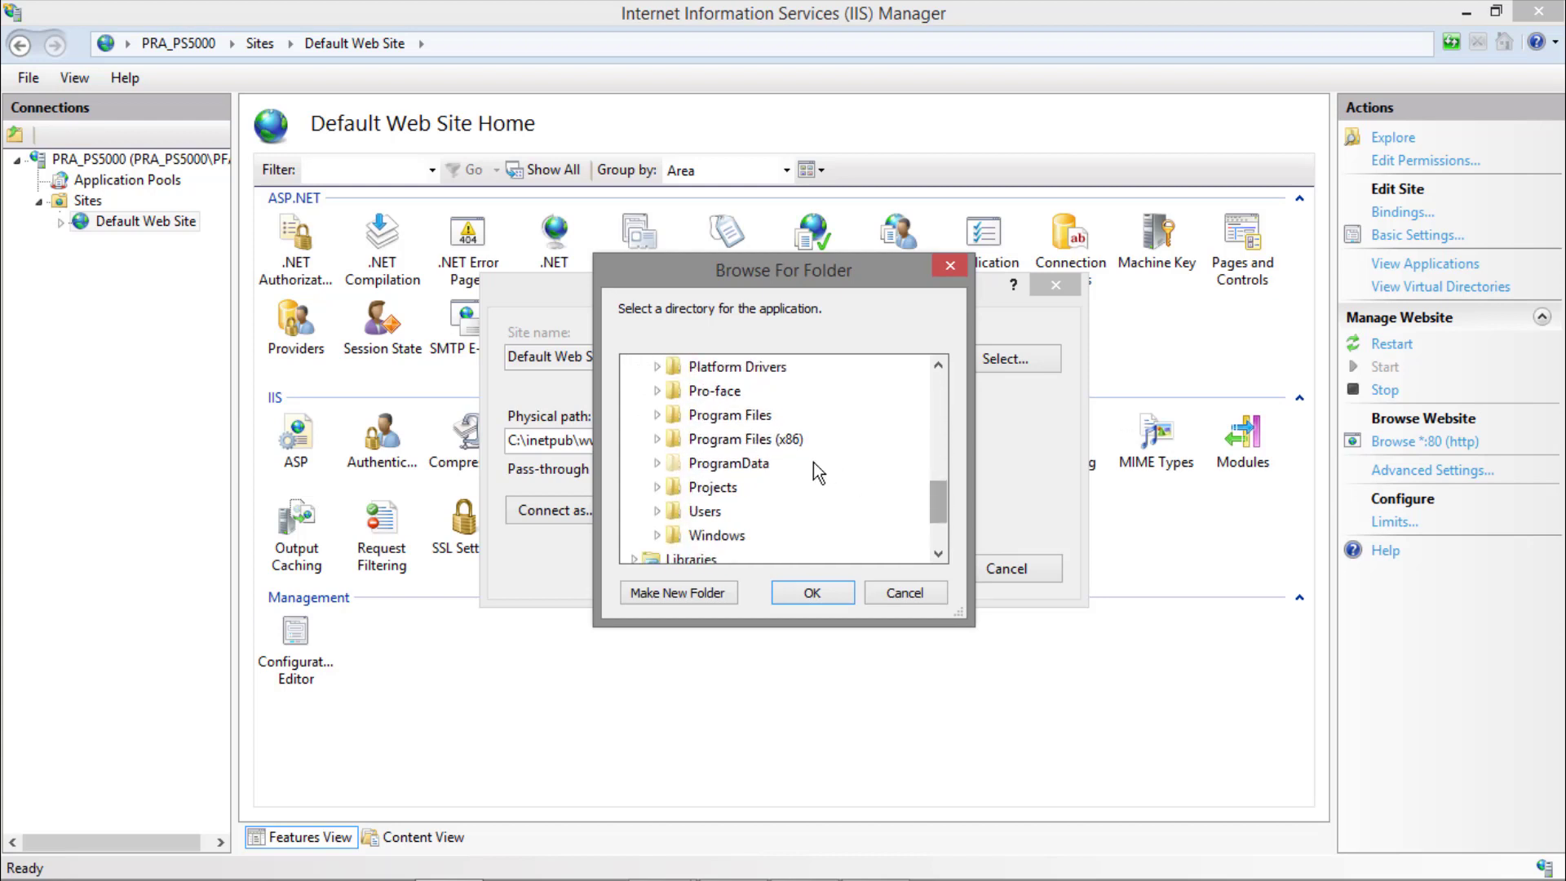
{"action": "double_click", "coordinate": [703, 511]}
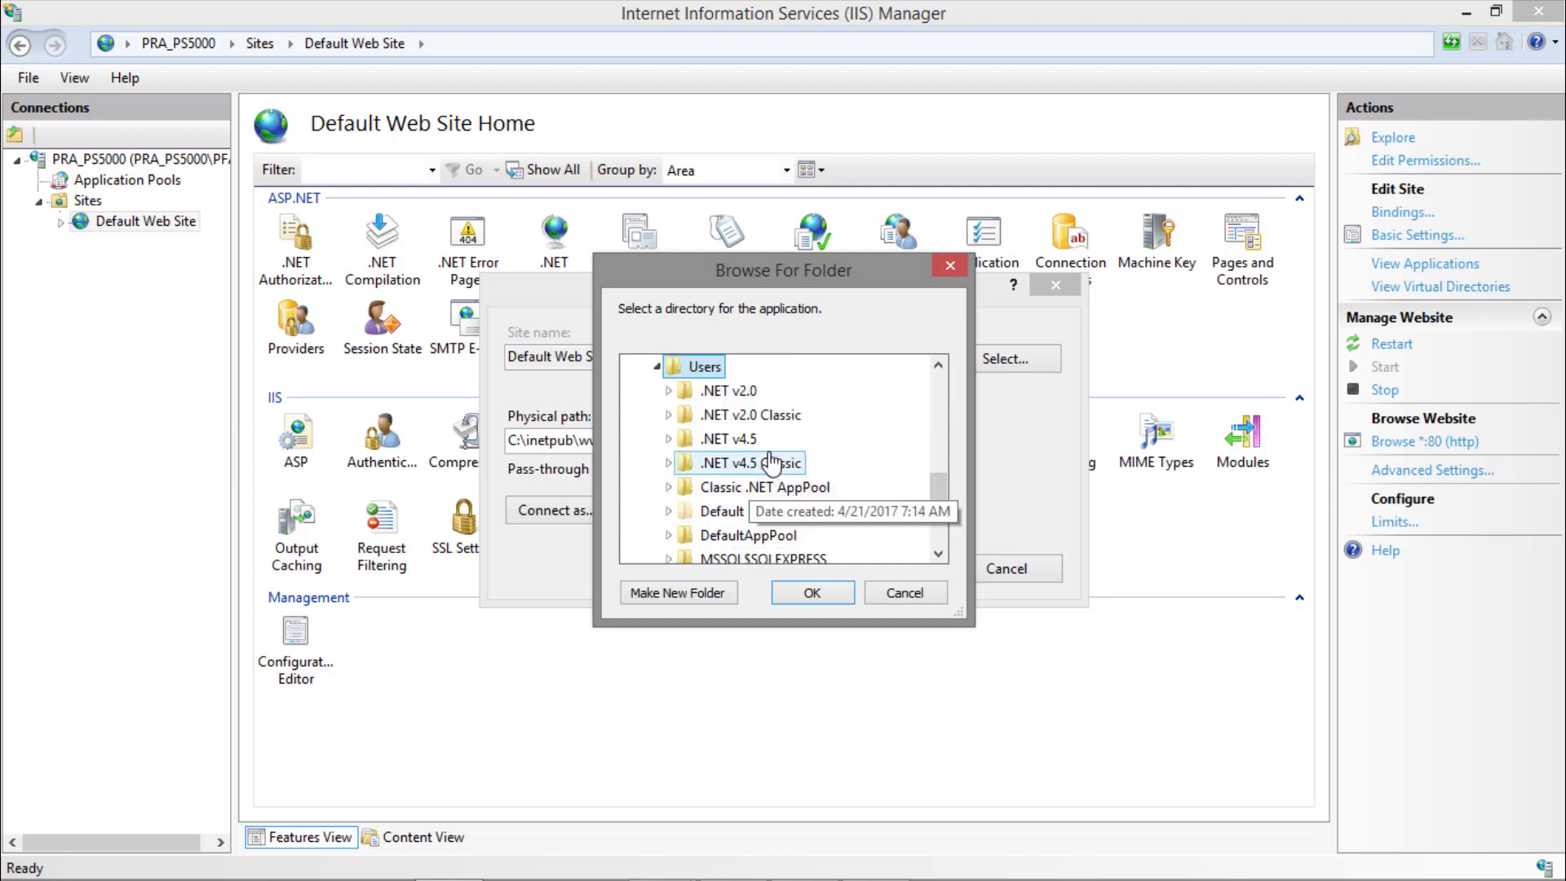
{"action": "scroll", "coordinate": [769, 453], "scroll_direction": "down", "scroll_amount": 2}
{"action": "double_click", "coordinate": [716, 510]}
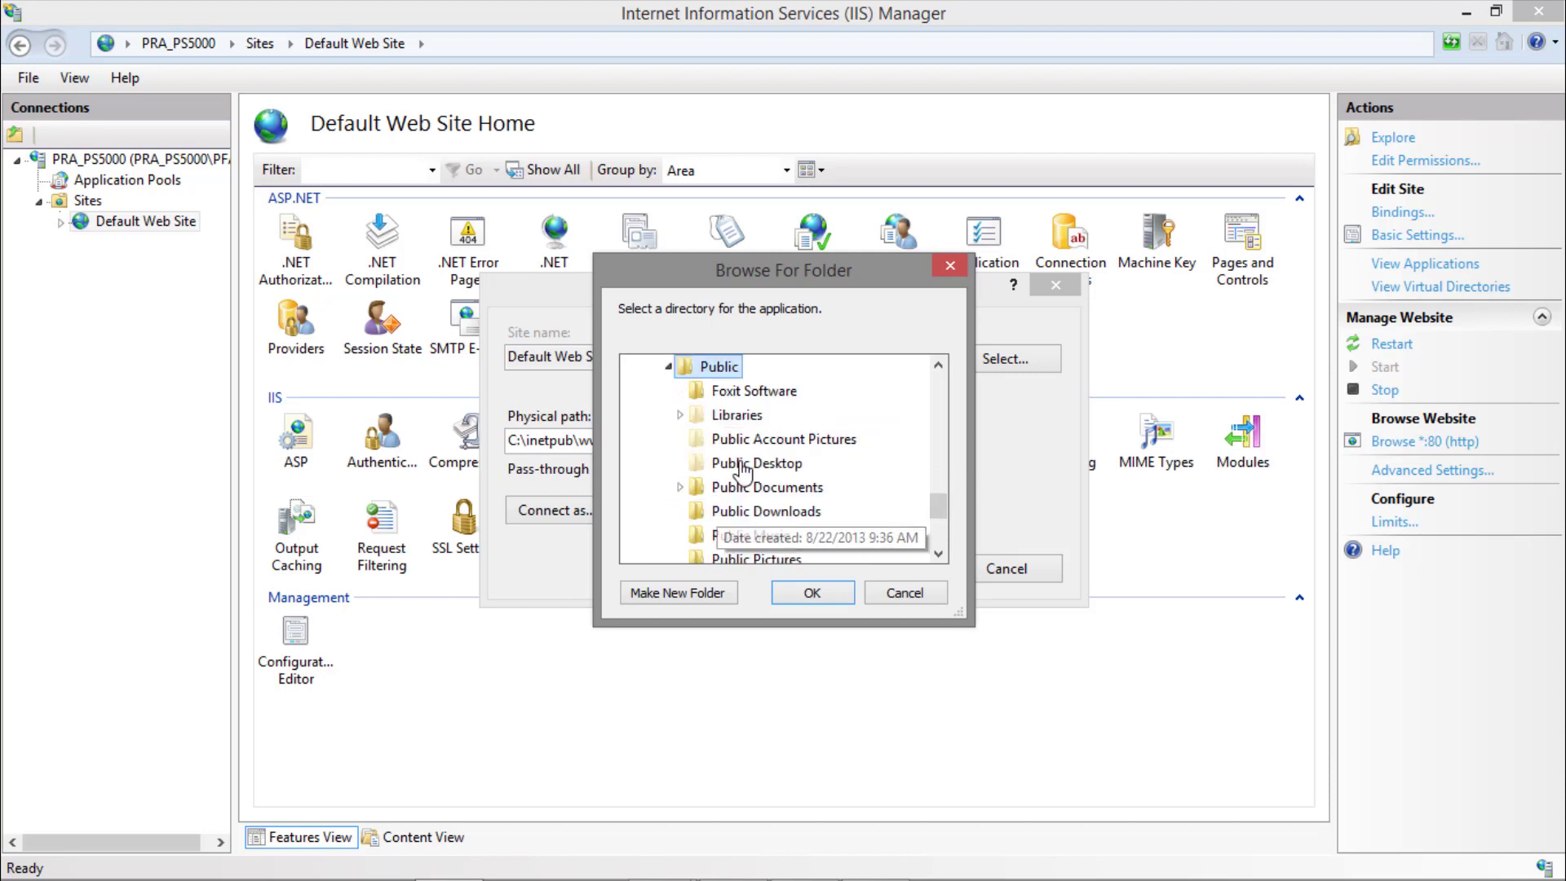
{"action": "scroll", "coordinate": [769, 425], "scroll_direction": "down", "scroll_amount": 1}
{"action": "double_click", "coordinate": [822, 416]}
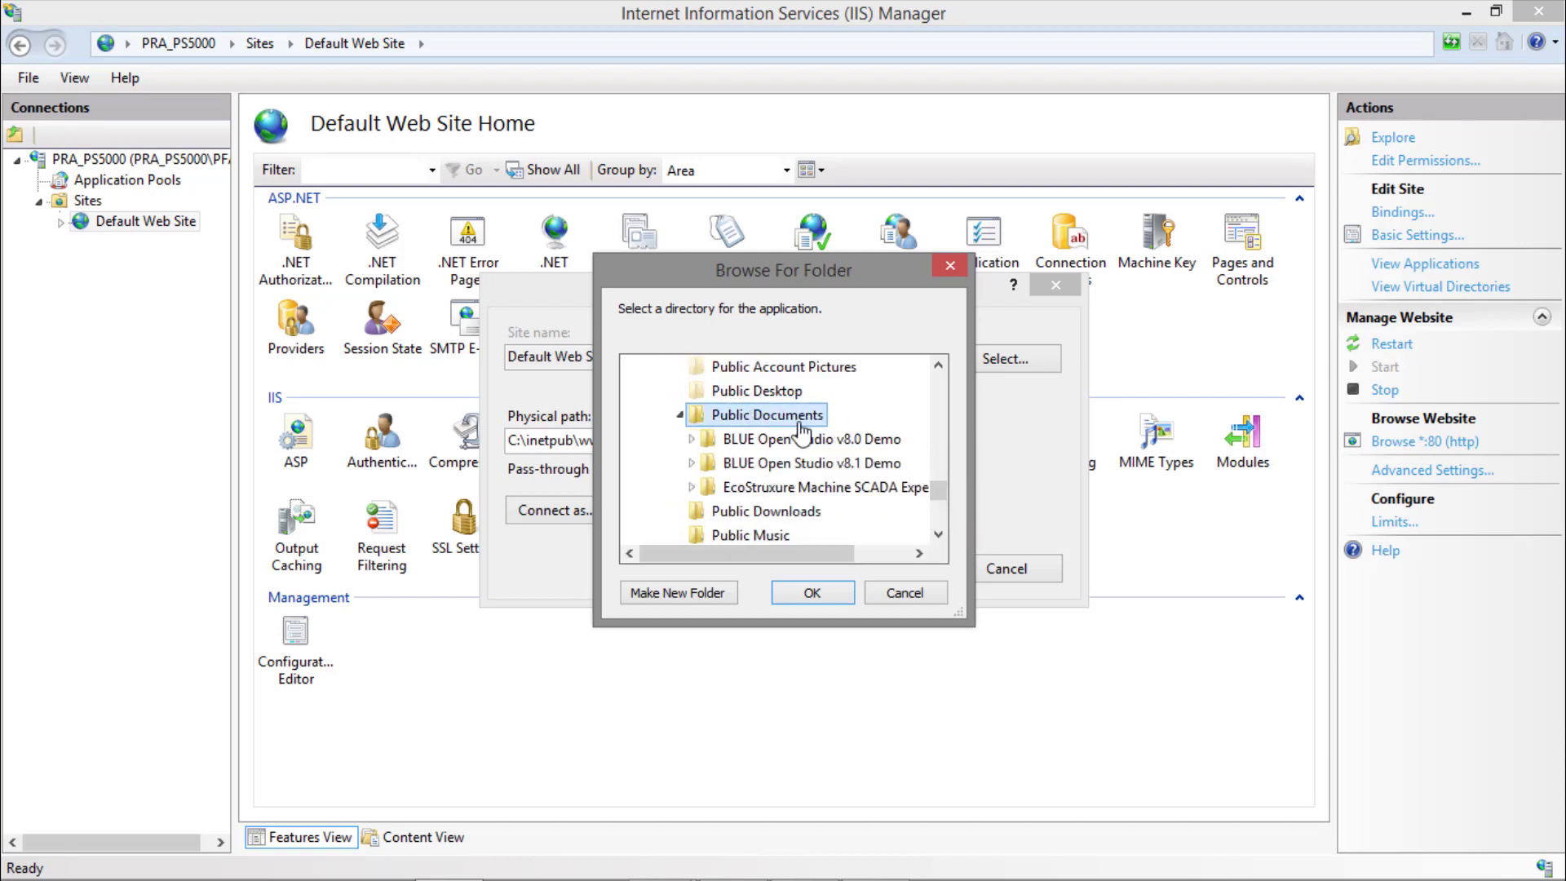
{"action": "double_click", "coordinate": [811, 438]}
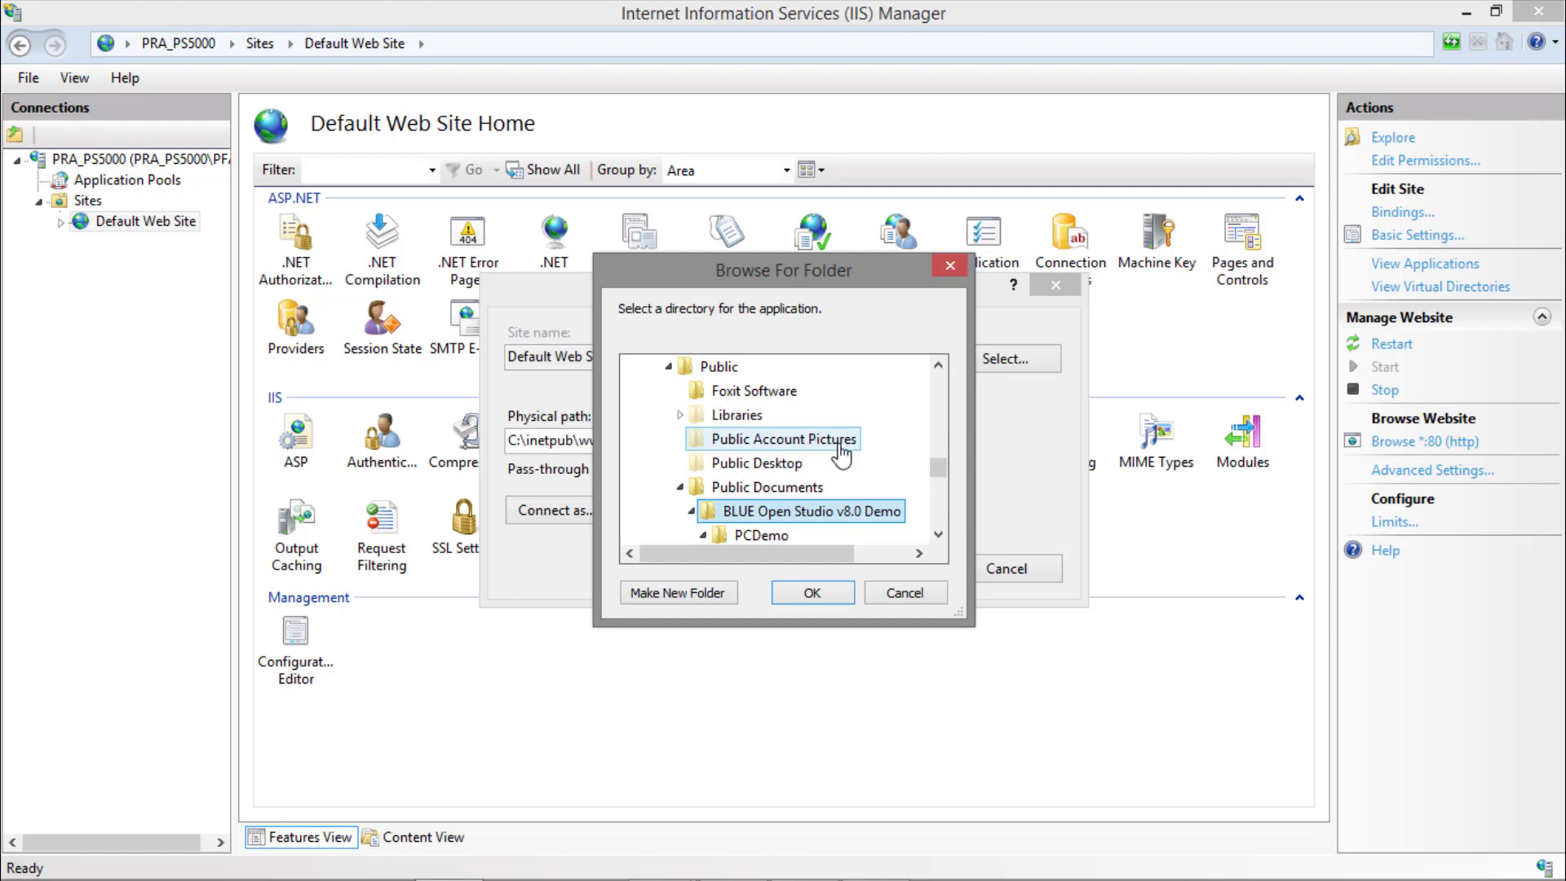
{"action": "scroll", "coordinate": [883, 468], "scroll_direction": "down", "scroll_amount": 1}
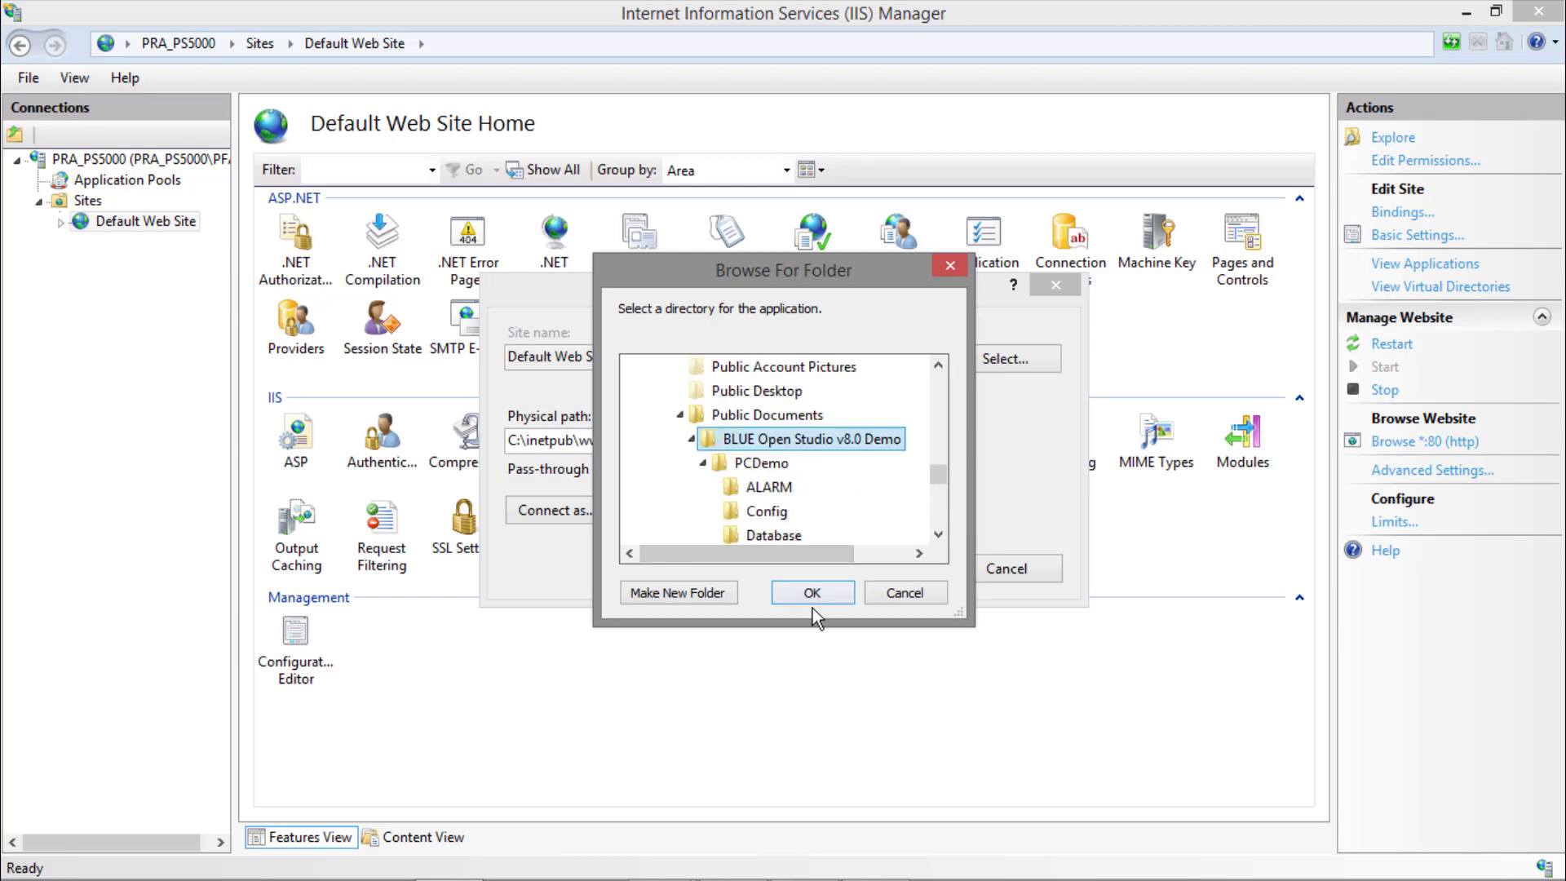
{"action": "left_click", "coordinate": [761, 462]}
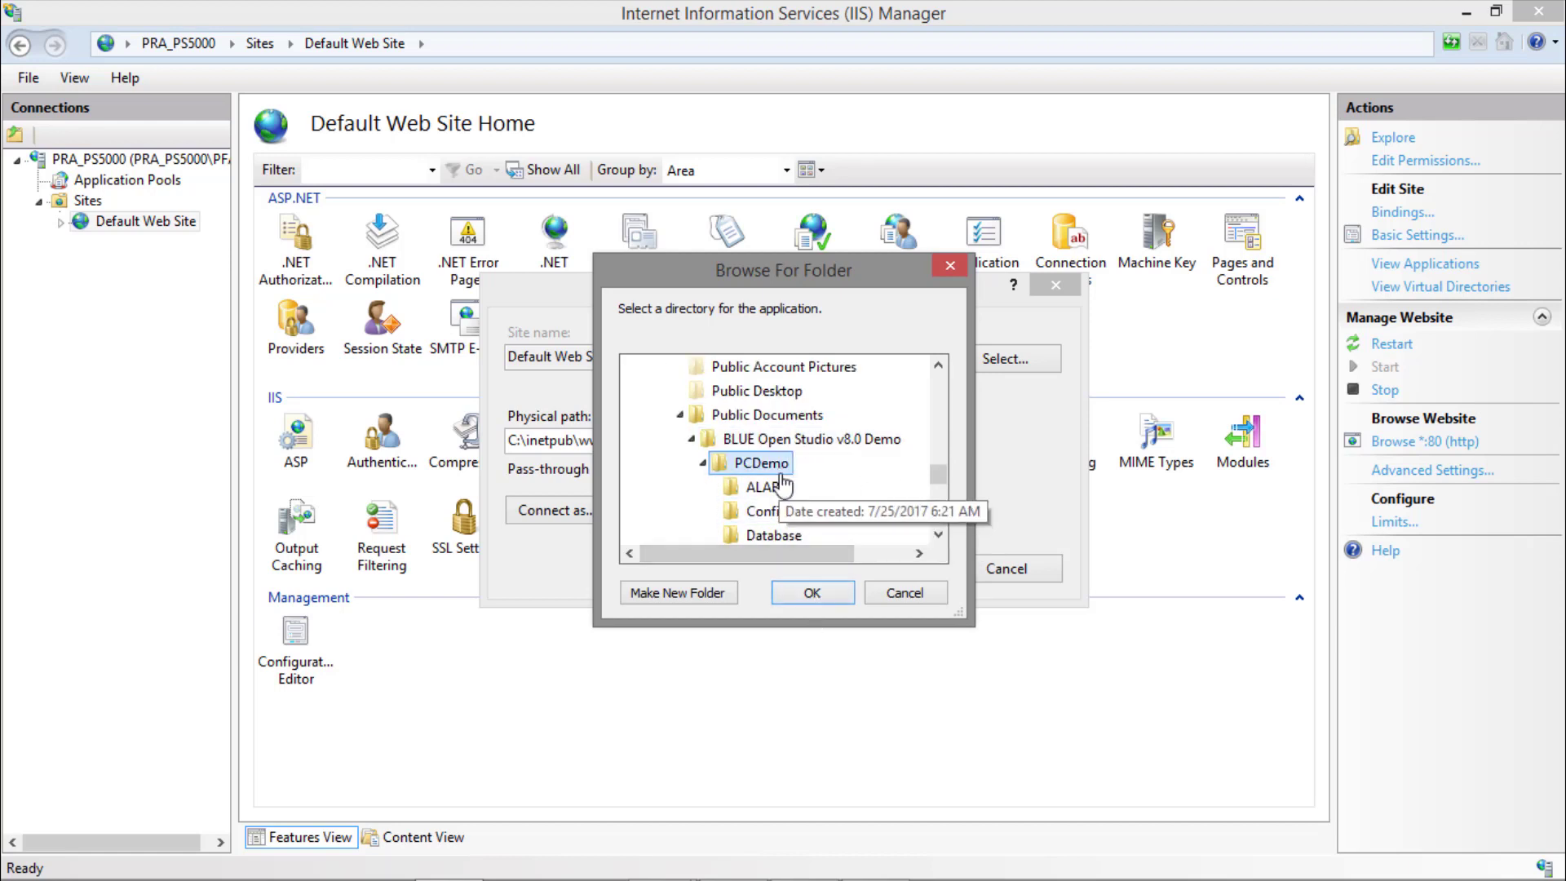
{"action": "left_click", "coordinate": [813, 592]}
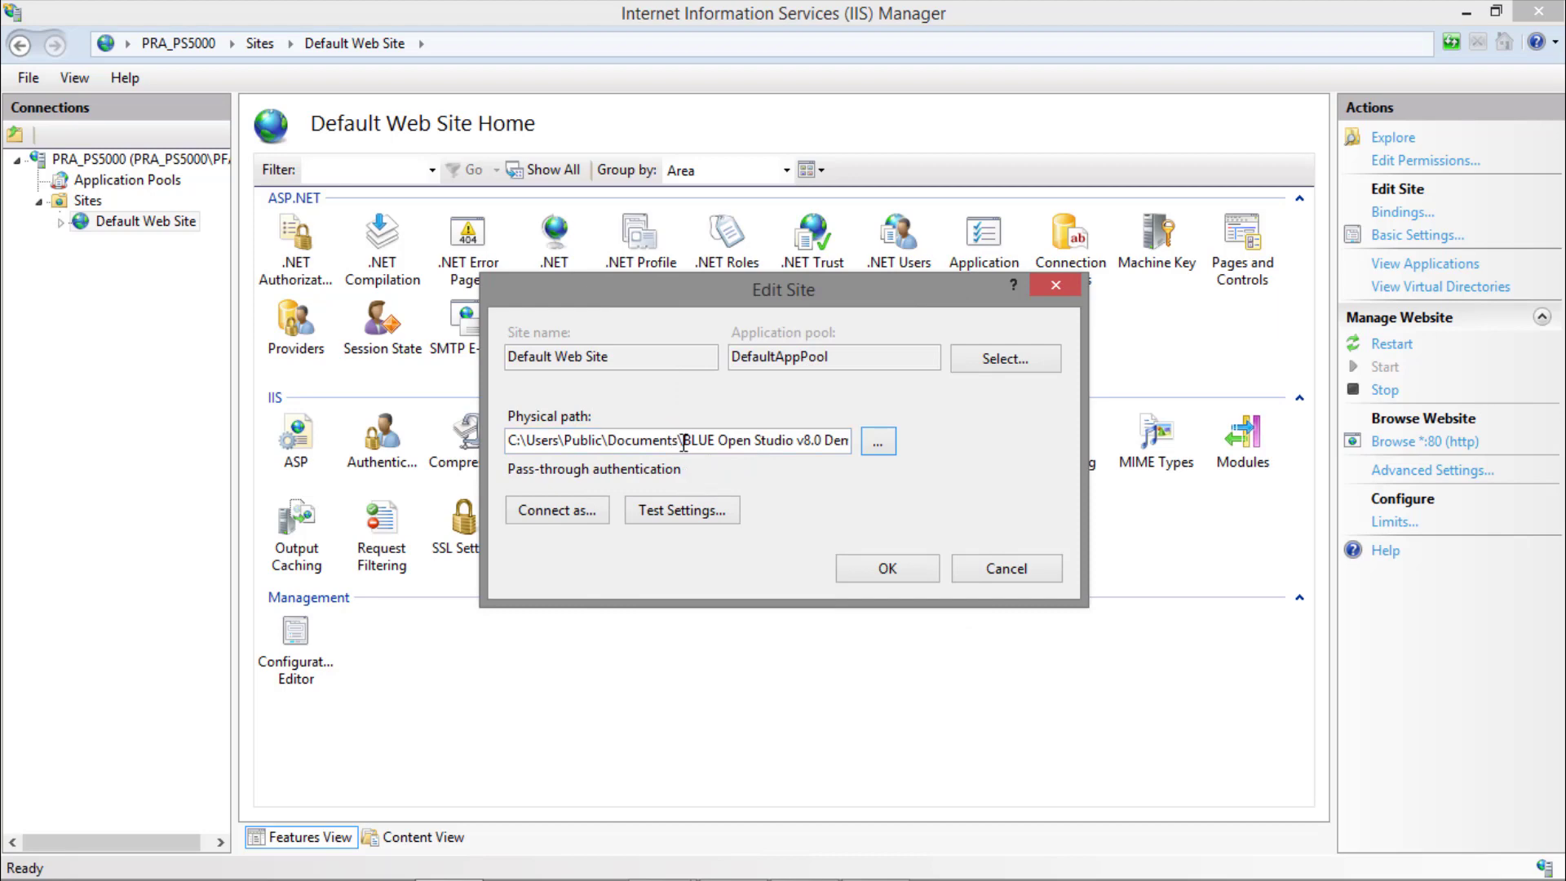
{"action": "left_click", "coordinate": [680, 512]}
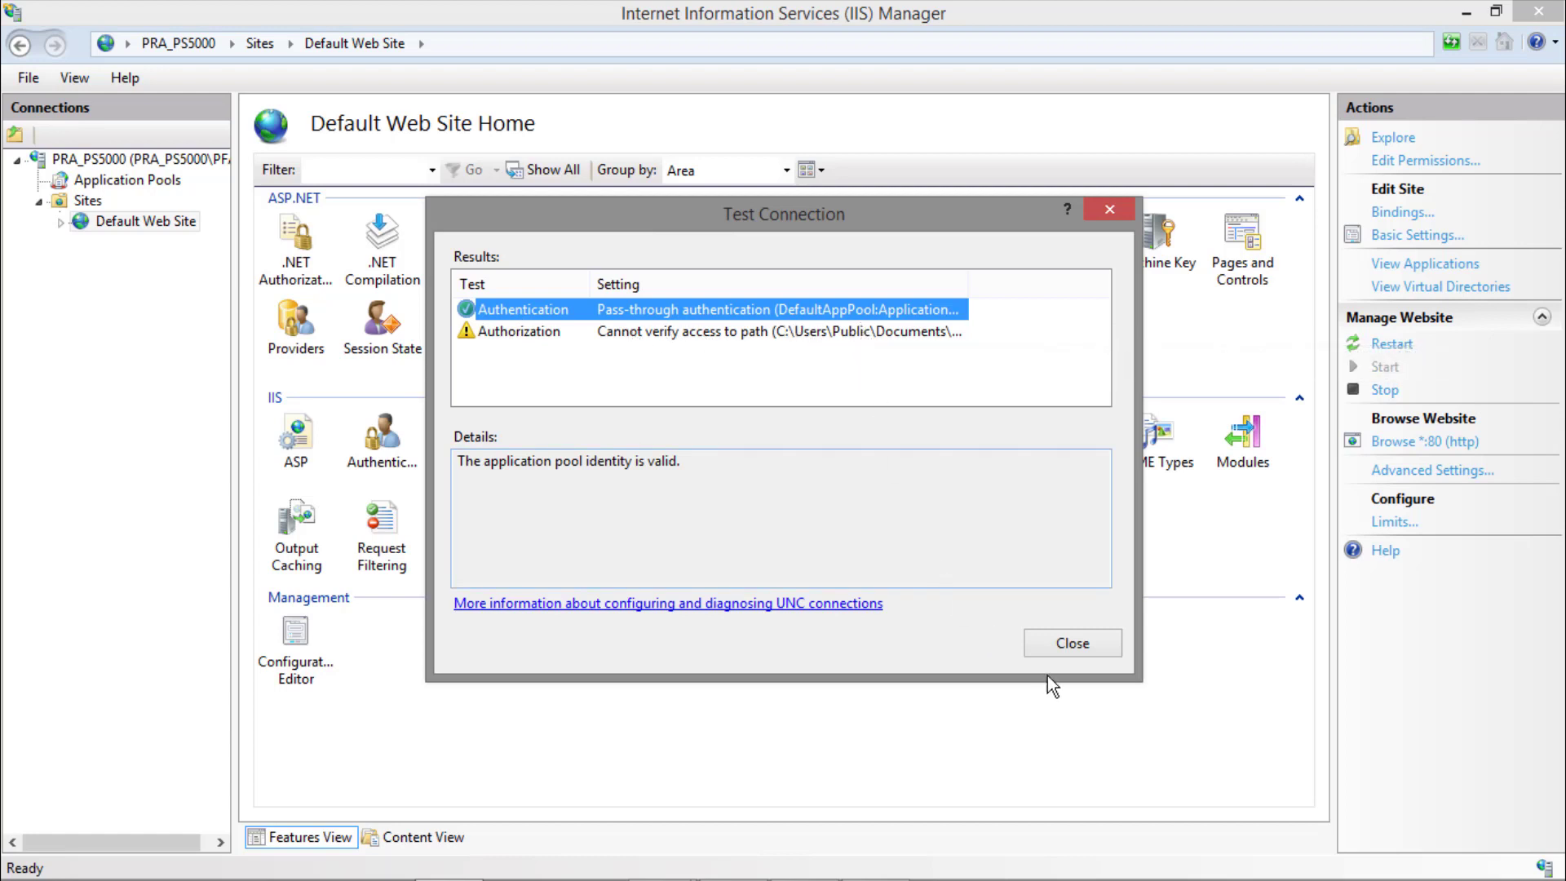
{"action": "left_click", "coordinate": [1066, 641]}
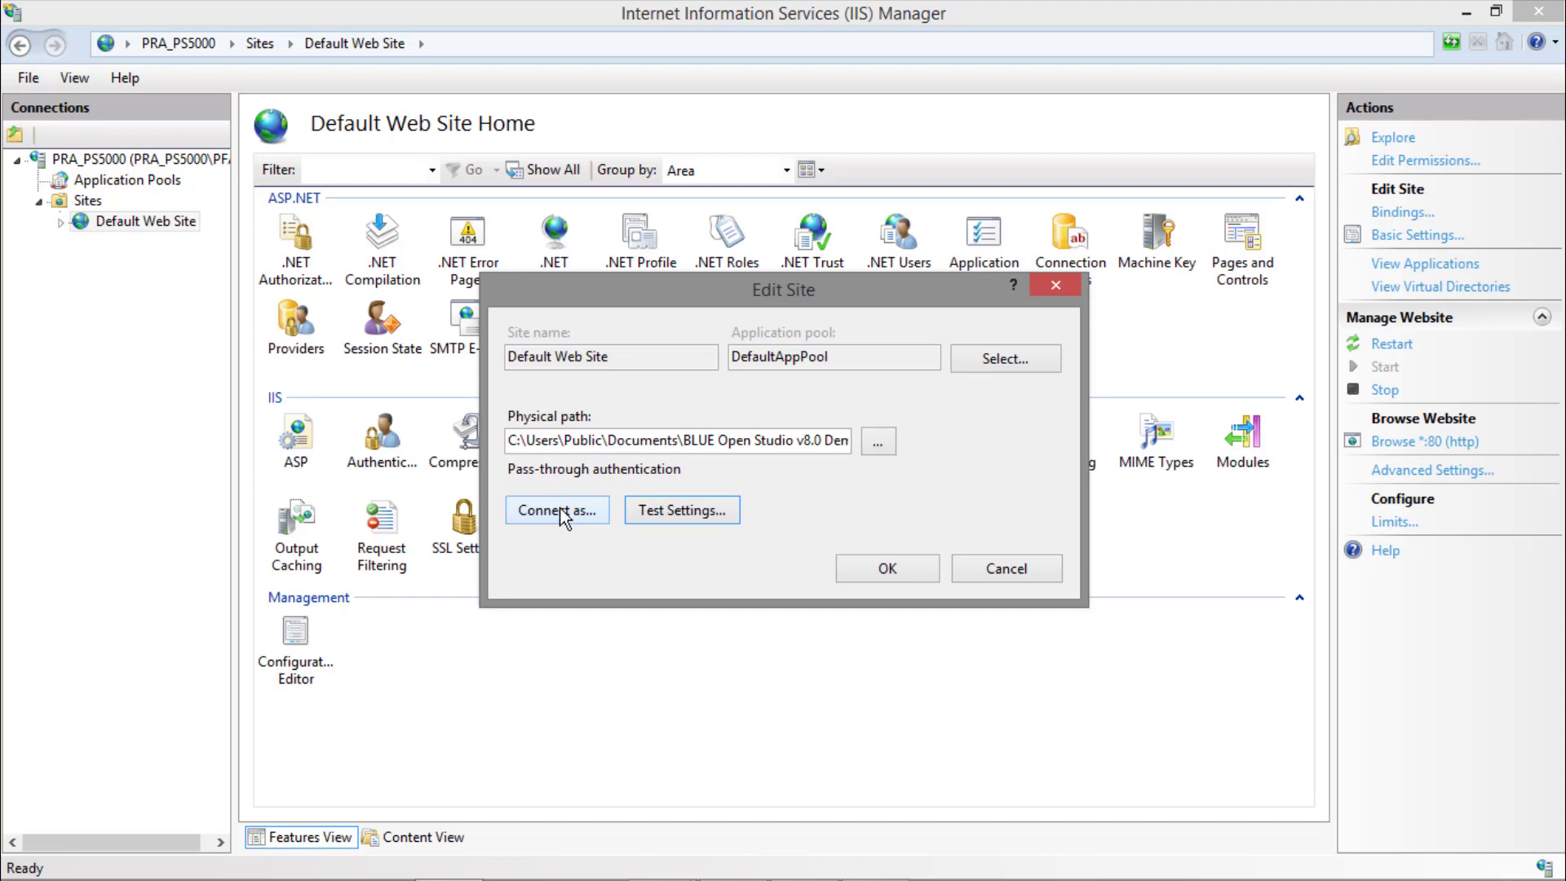
Make the site connect as a specific user, entering the account's user name and password with confirmation, and test the settings again.
{"action": "left_click", "coordinate": [561, 510]}
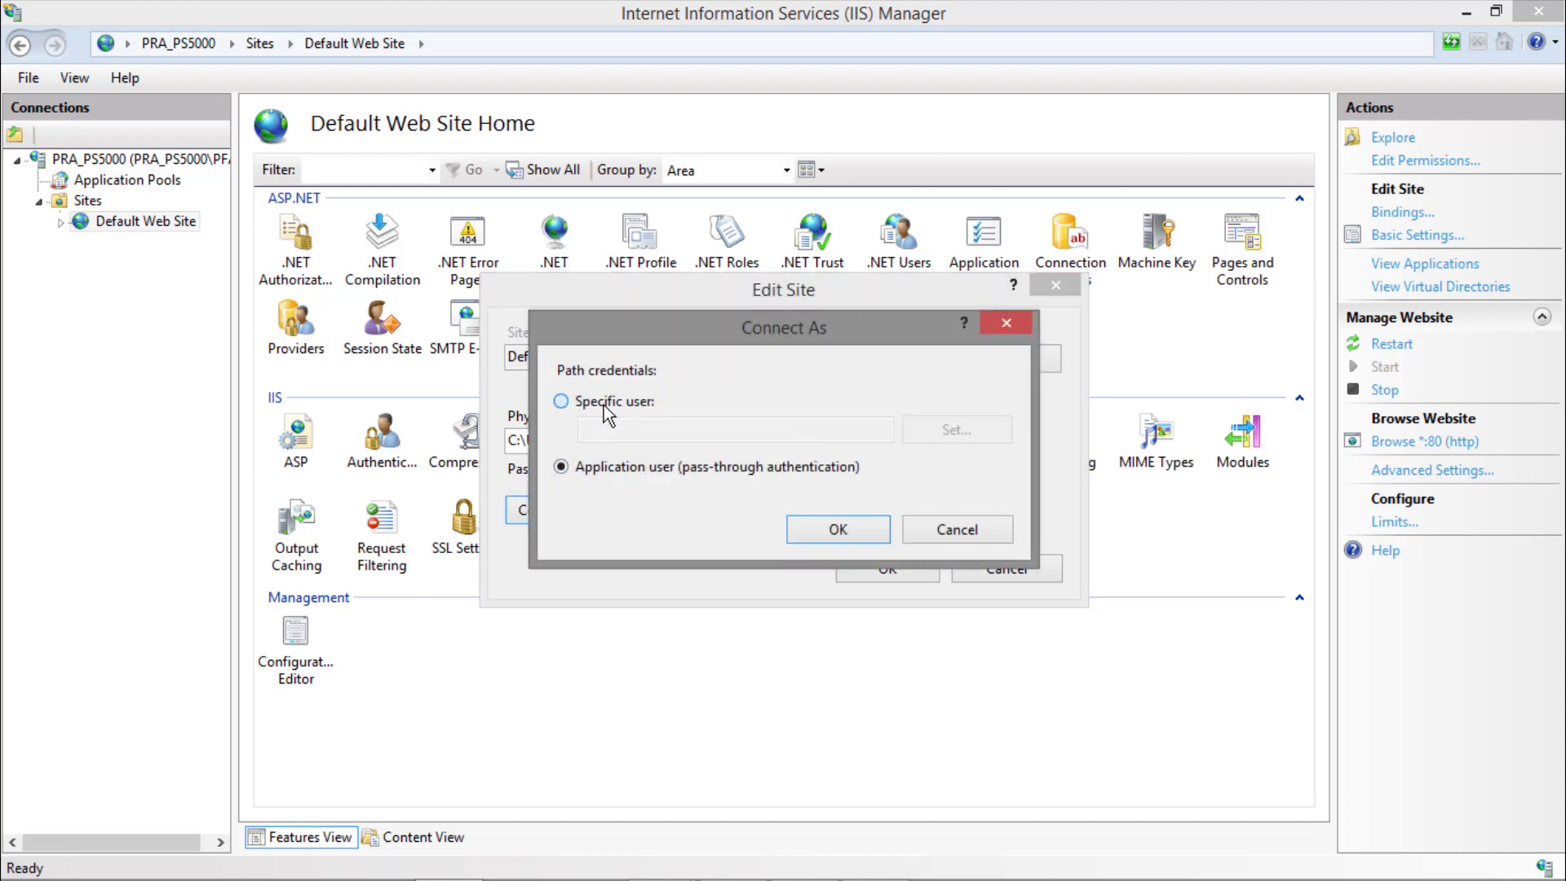
{"action": "left_click", "coordinate": [603, 403]}
{"action": "left_click", "coordinate": [971, 430]}
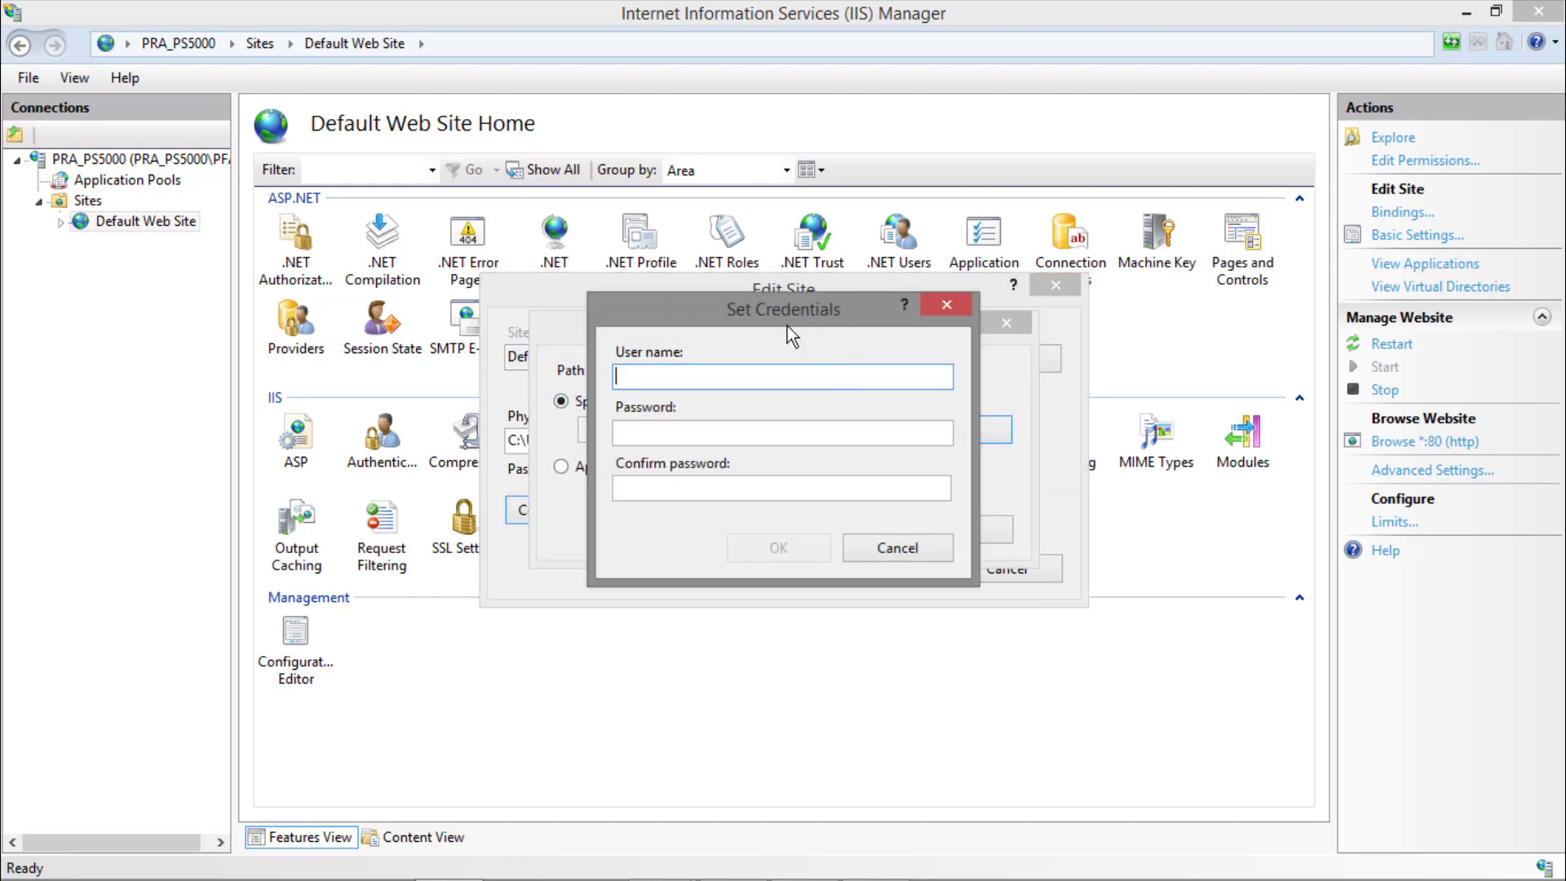
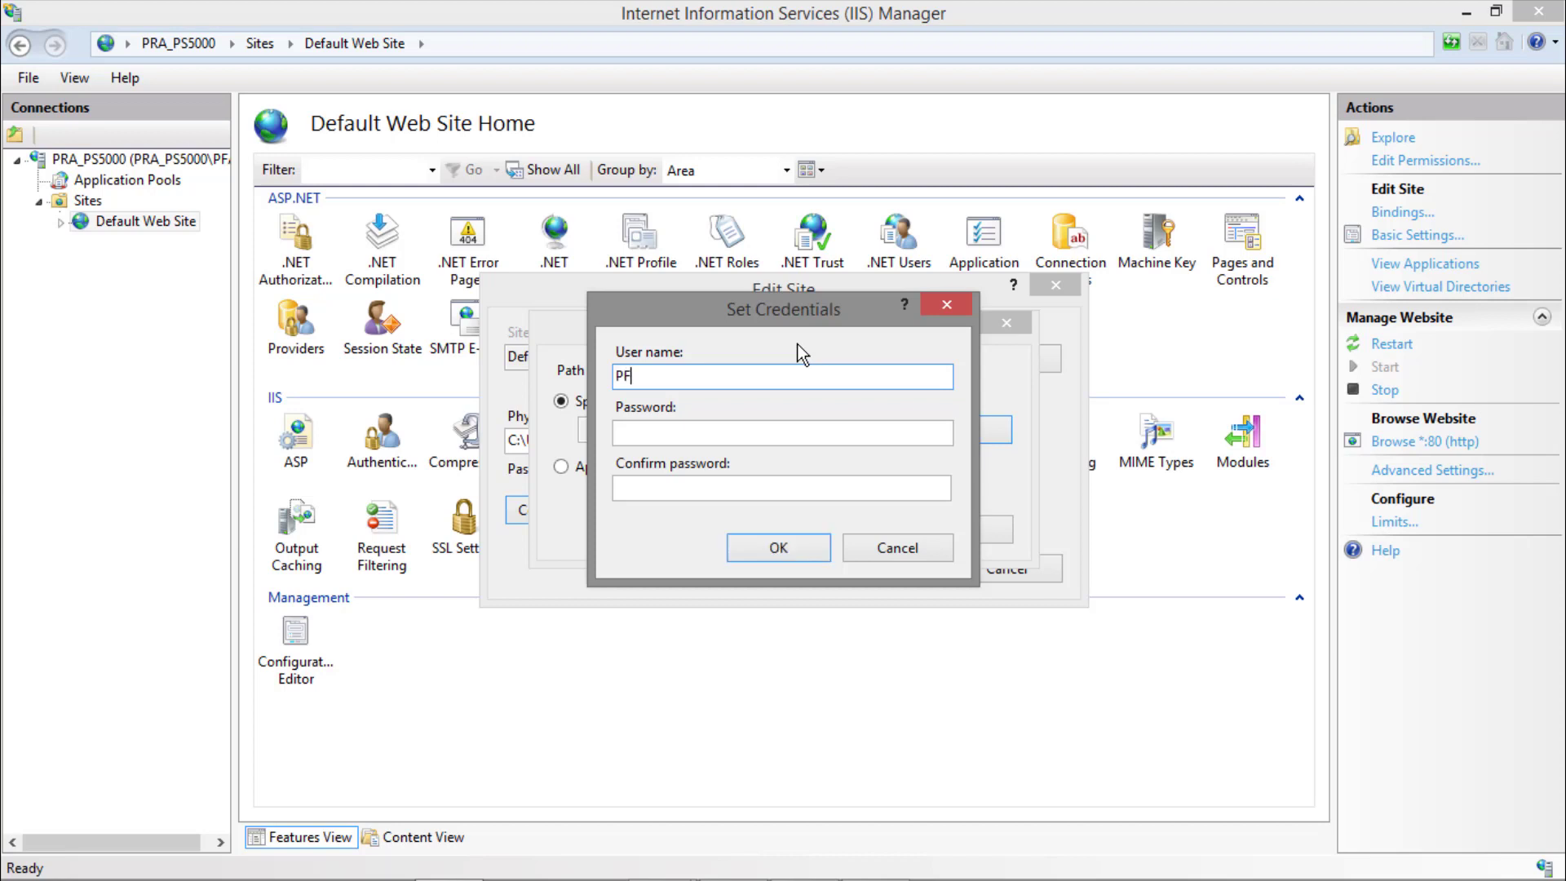
{"action": "key", "text": "Tab"}
{"action": "key", "text": "Tab"}
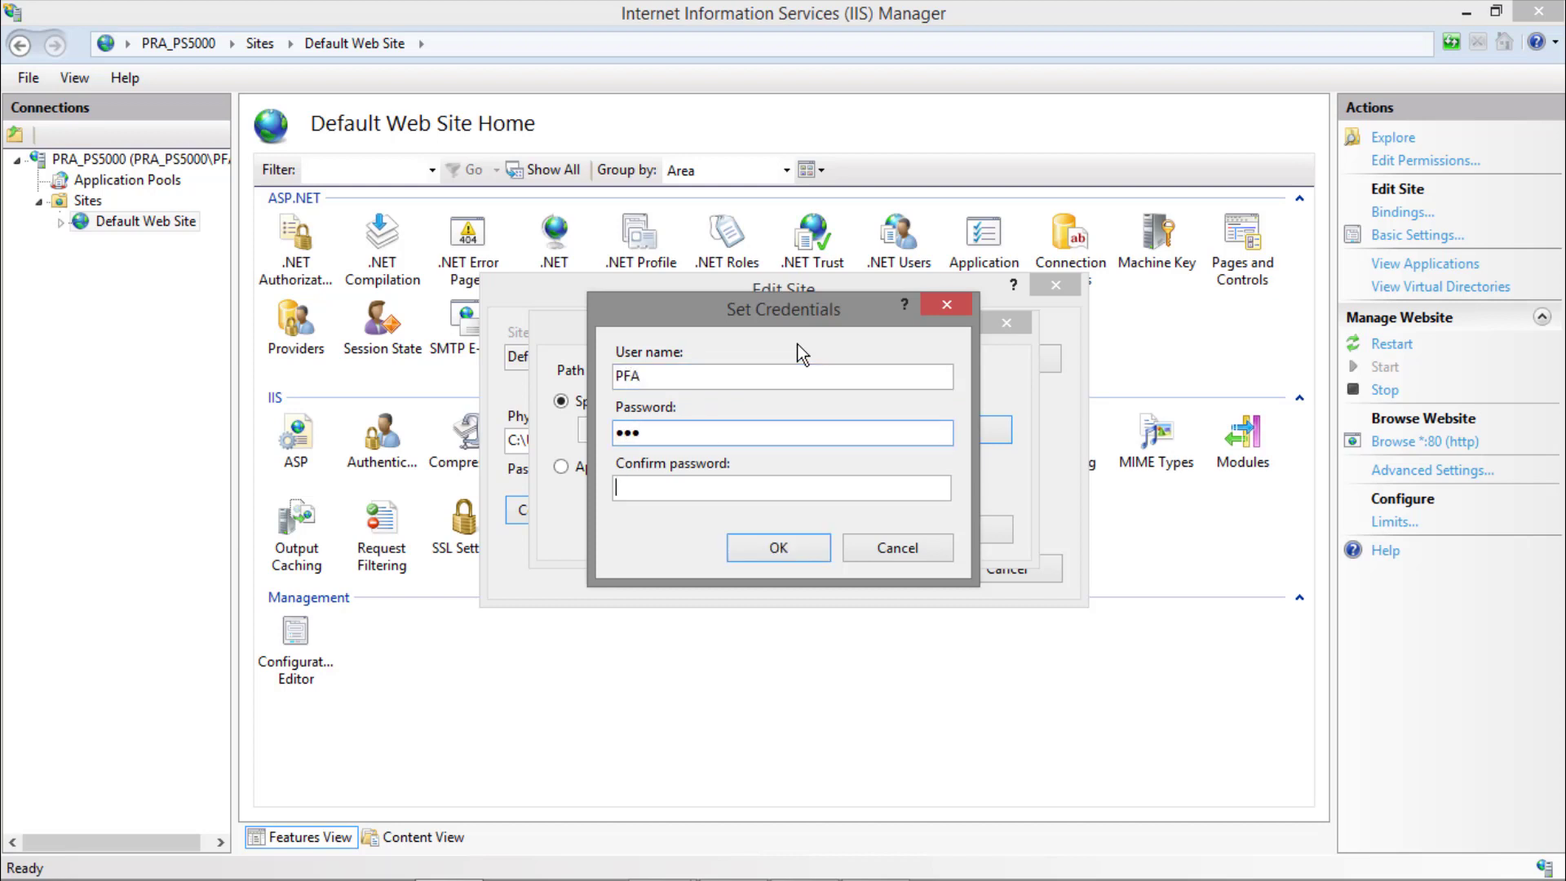
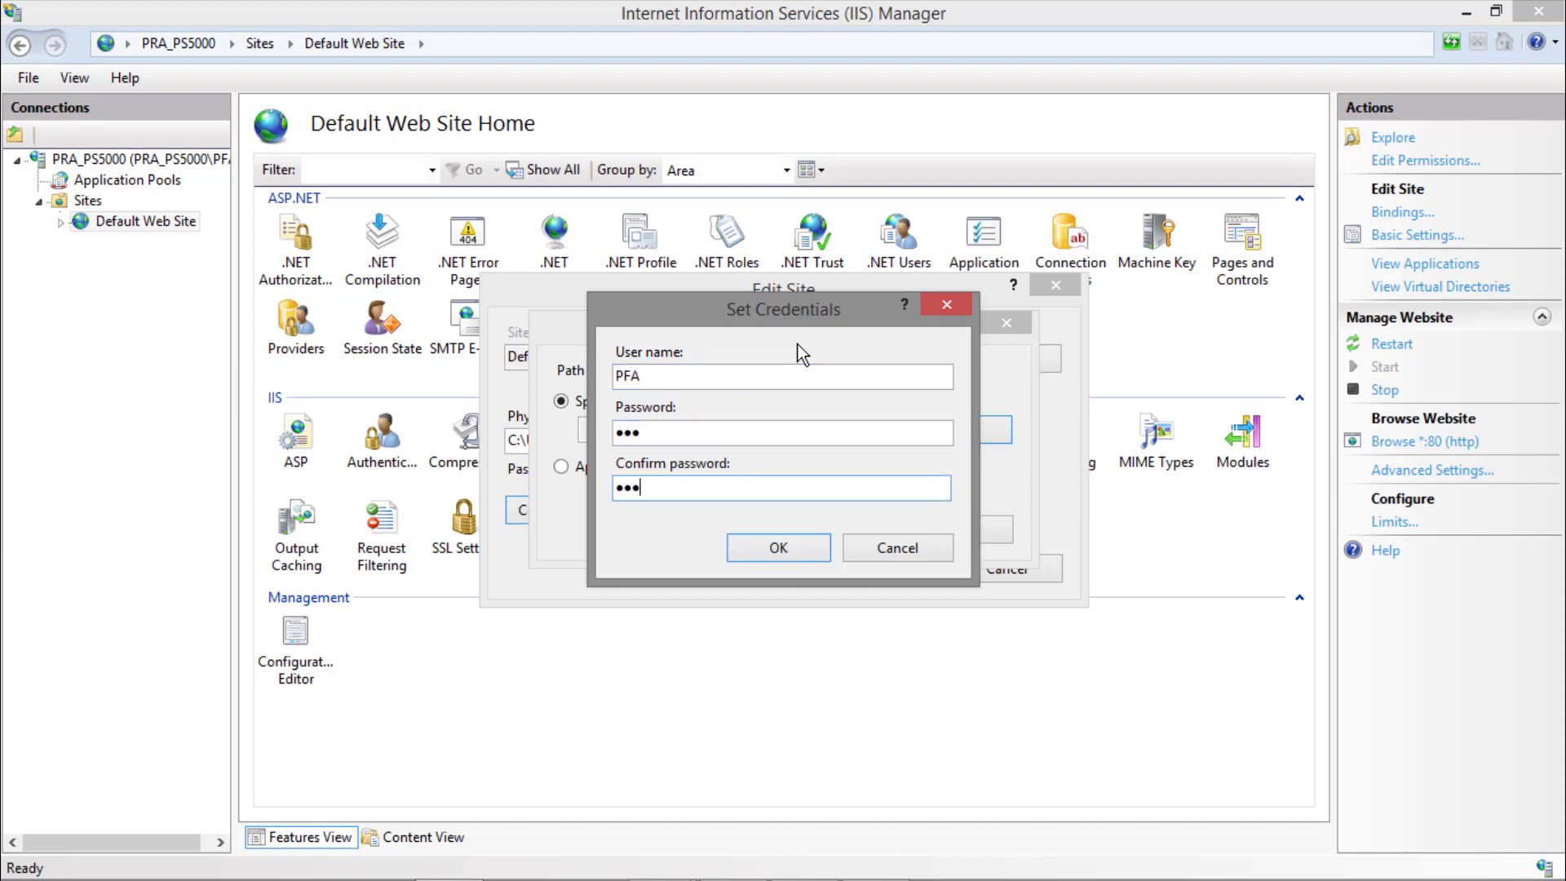
{"action": "left_click", "coordinate": [799, 543]}
{"action": "left_click", "coordinate": [838, 532]}
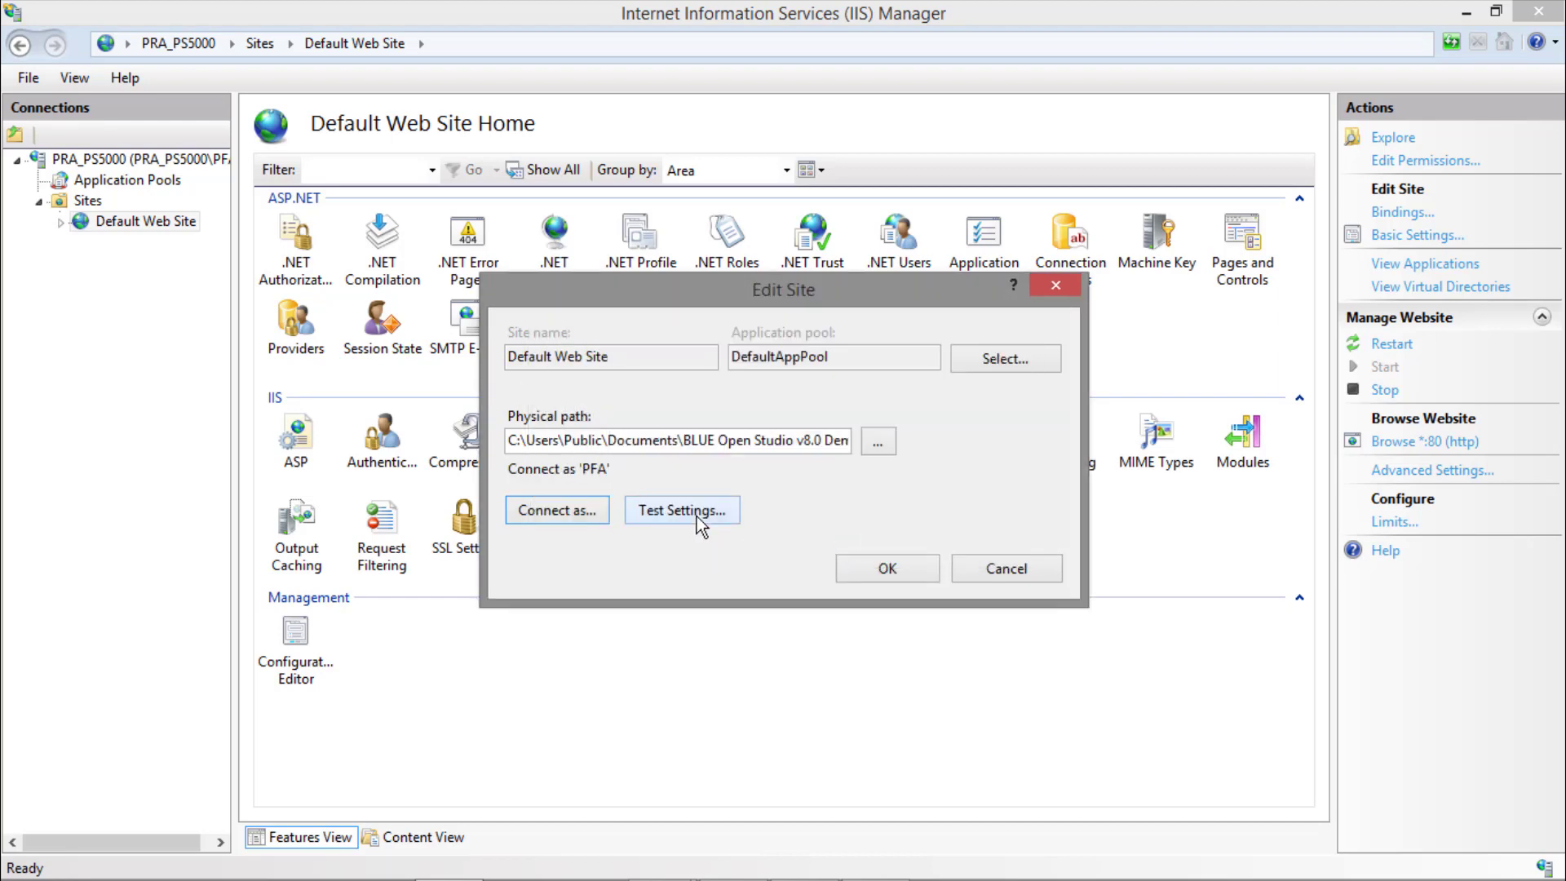
{"action": "left_click", "coordinate": [691, 511]}
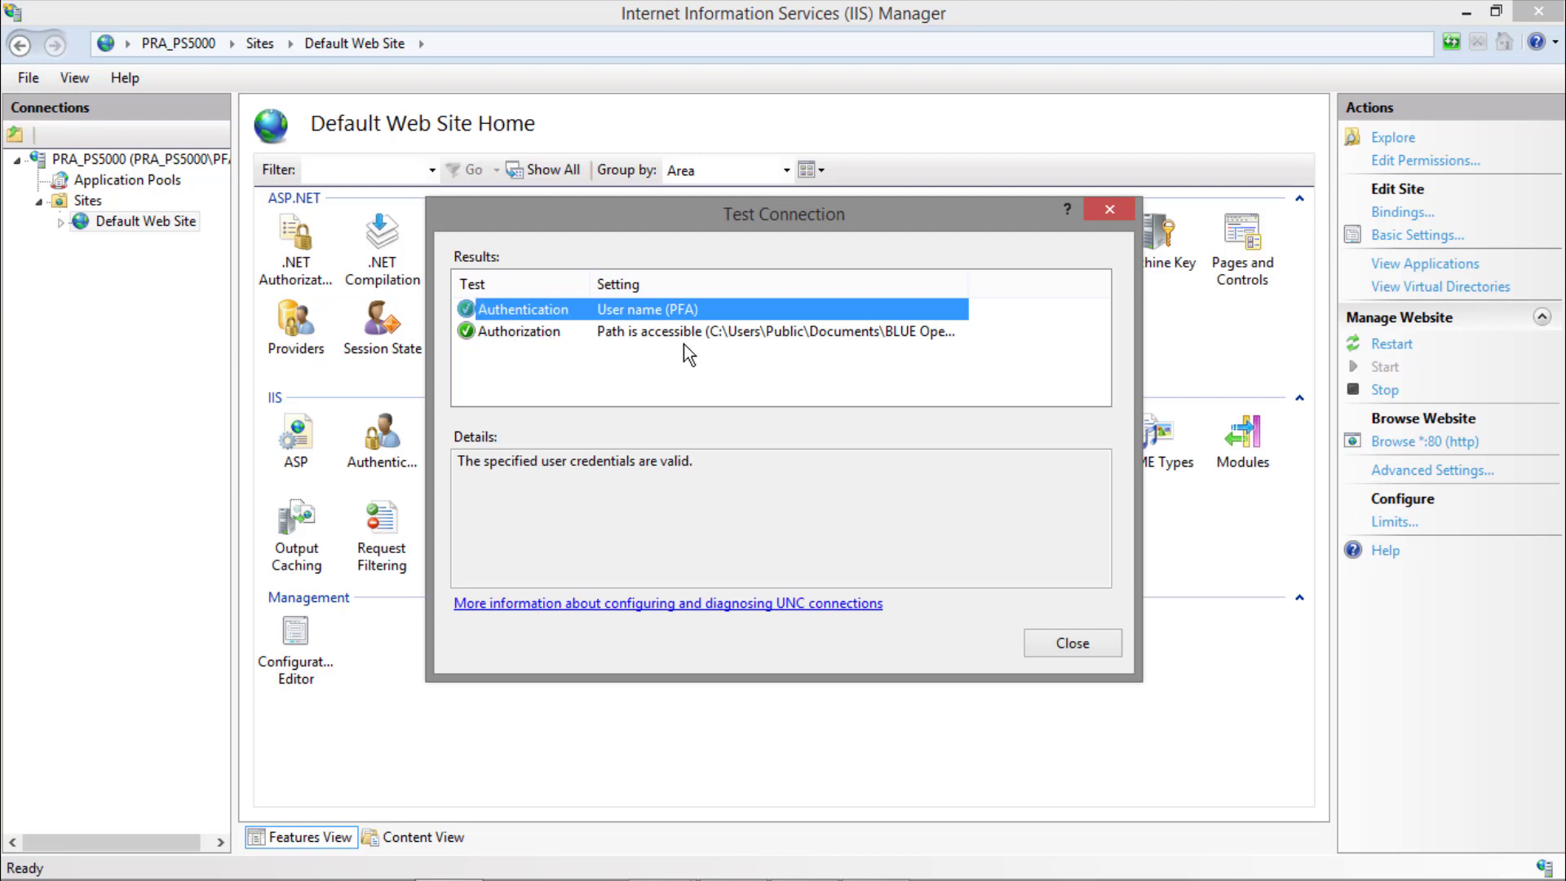
Close the connection test results and save the Default Web Site's basic settings.
{"action": "left_click", "coordinate": [1060, 649]}
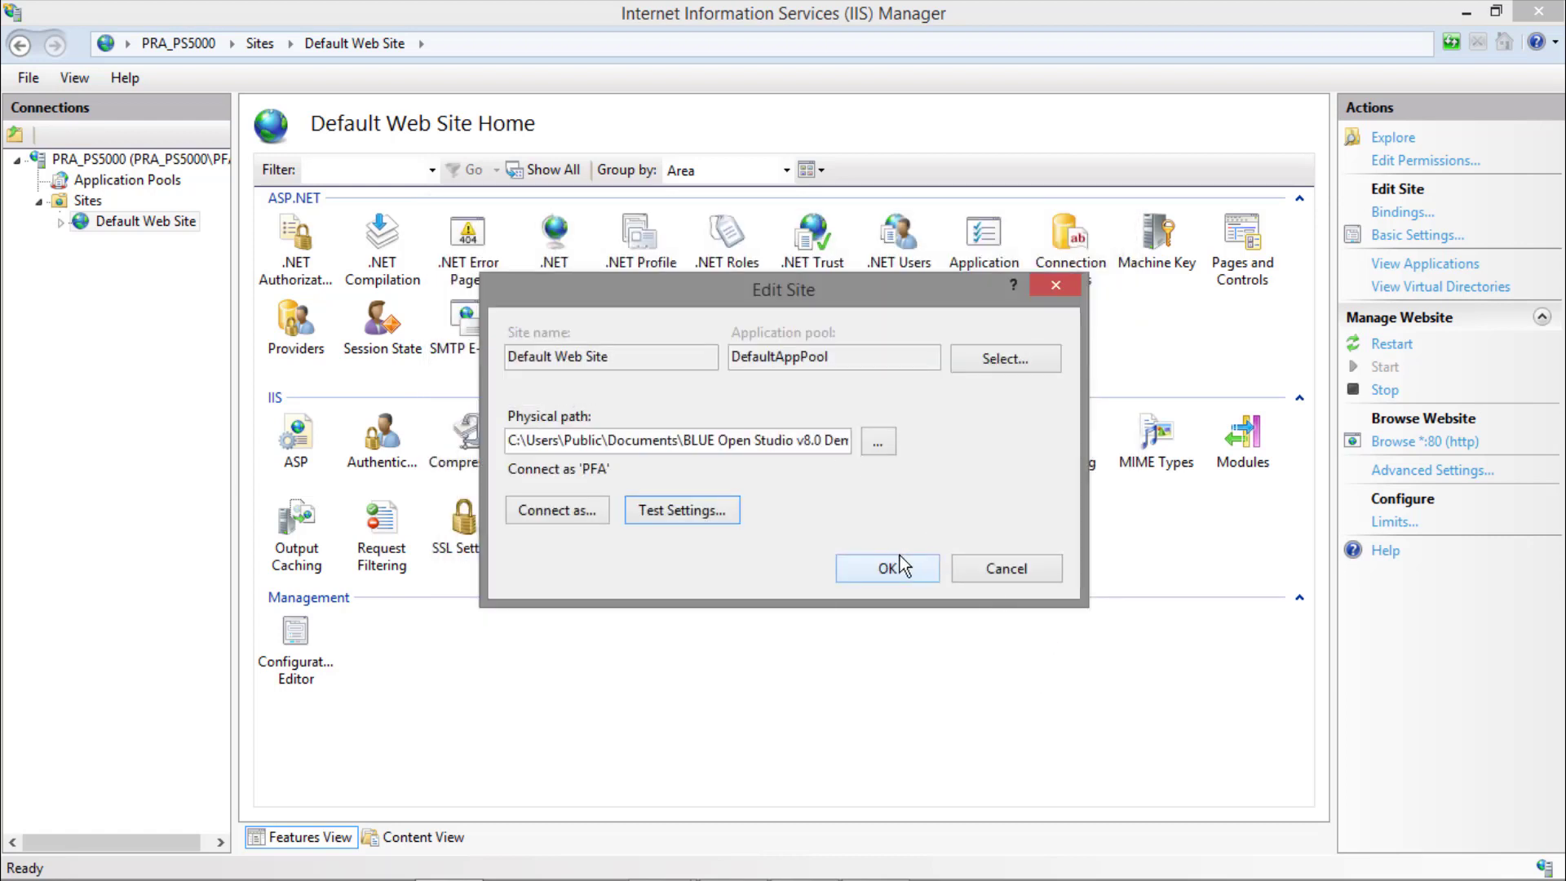
{"action": "left_click", "coordinate": [901, 565]}
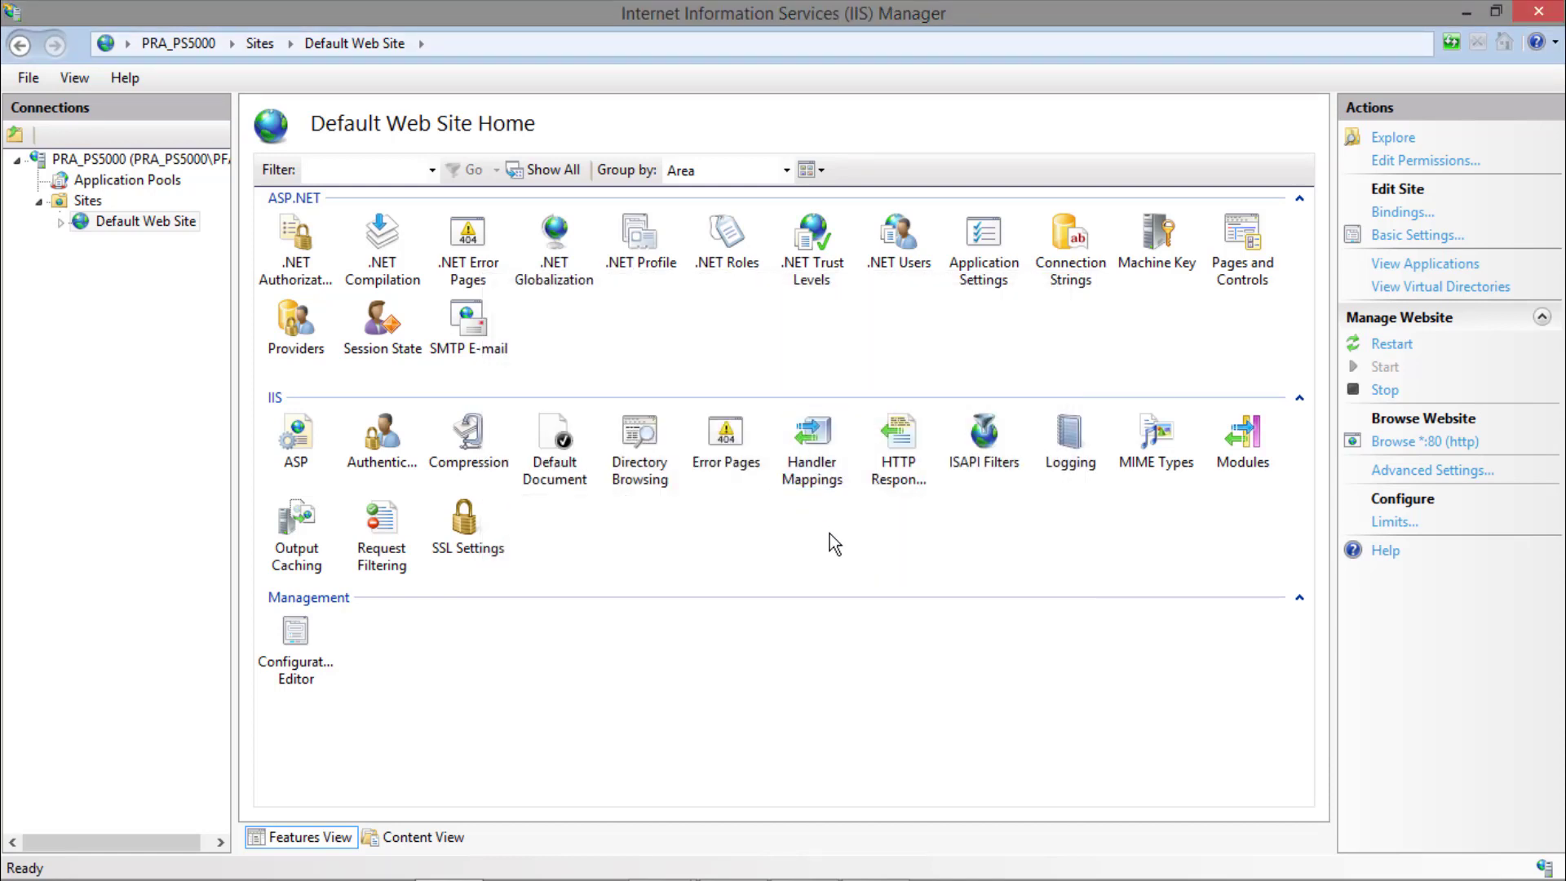
Open the Default Web Site's MIME types and examine the application/studio entries, sorting the list by extension and by MIME type.
{"action": "double_click", "coordinate": [1149, 438]}
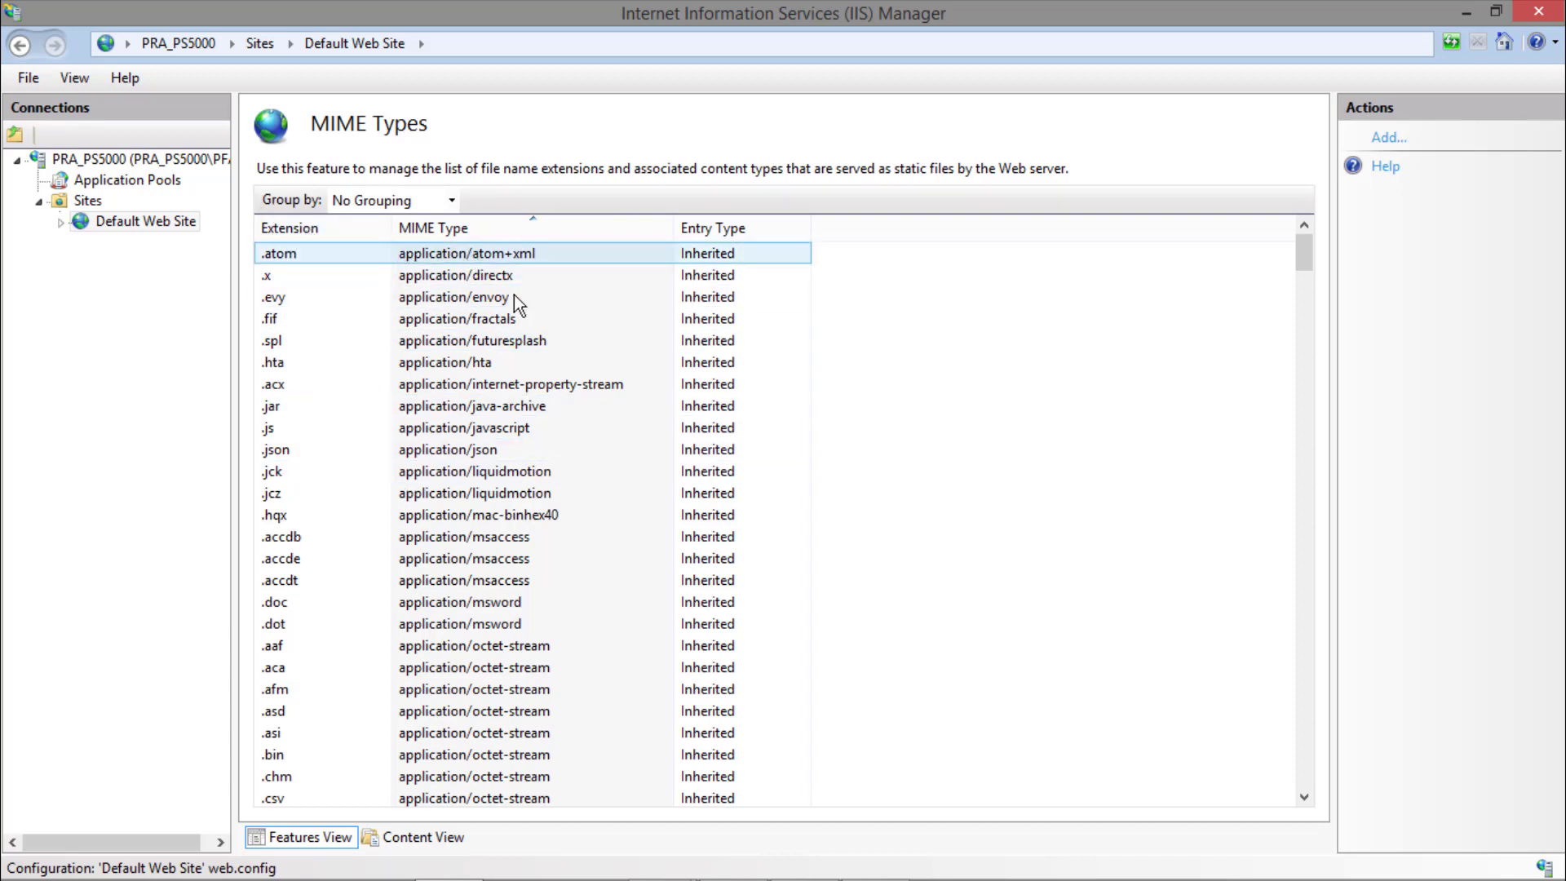
{"action": "left_click", "coordinate": [316, 230]}
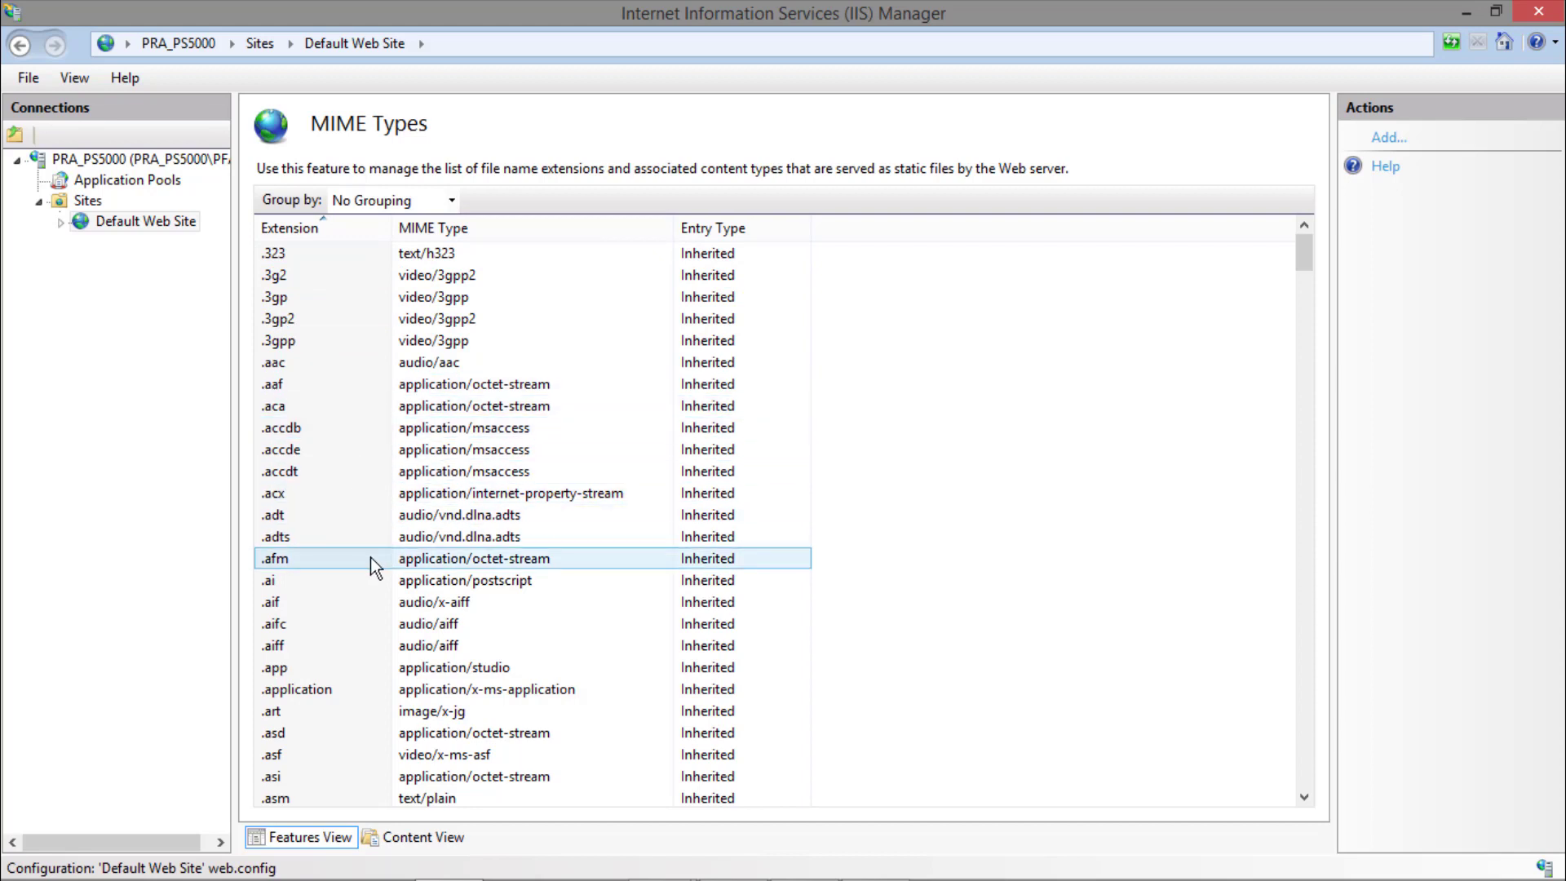
{"action": "scroll", "coordinate": [370, 556], "scroll_direction": "down", "scroll_amount": 1}
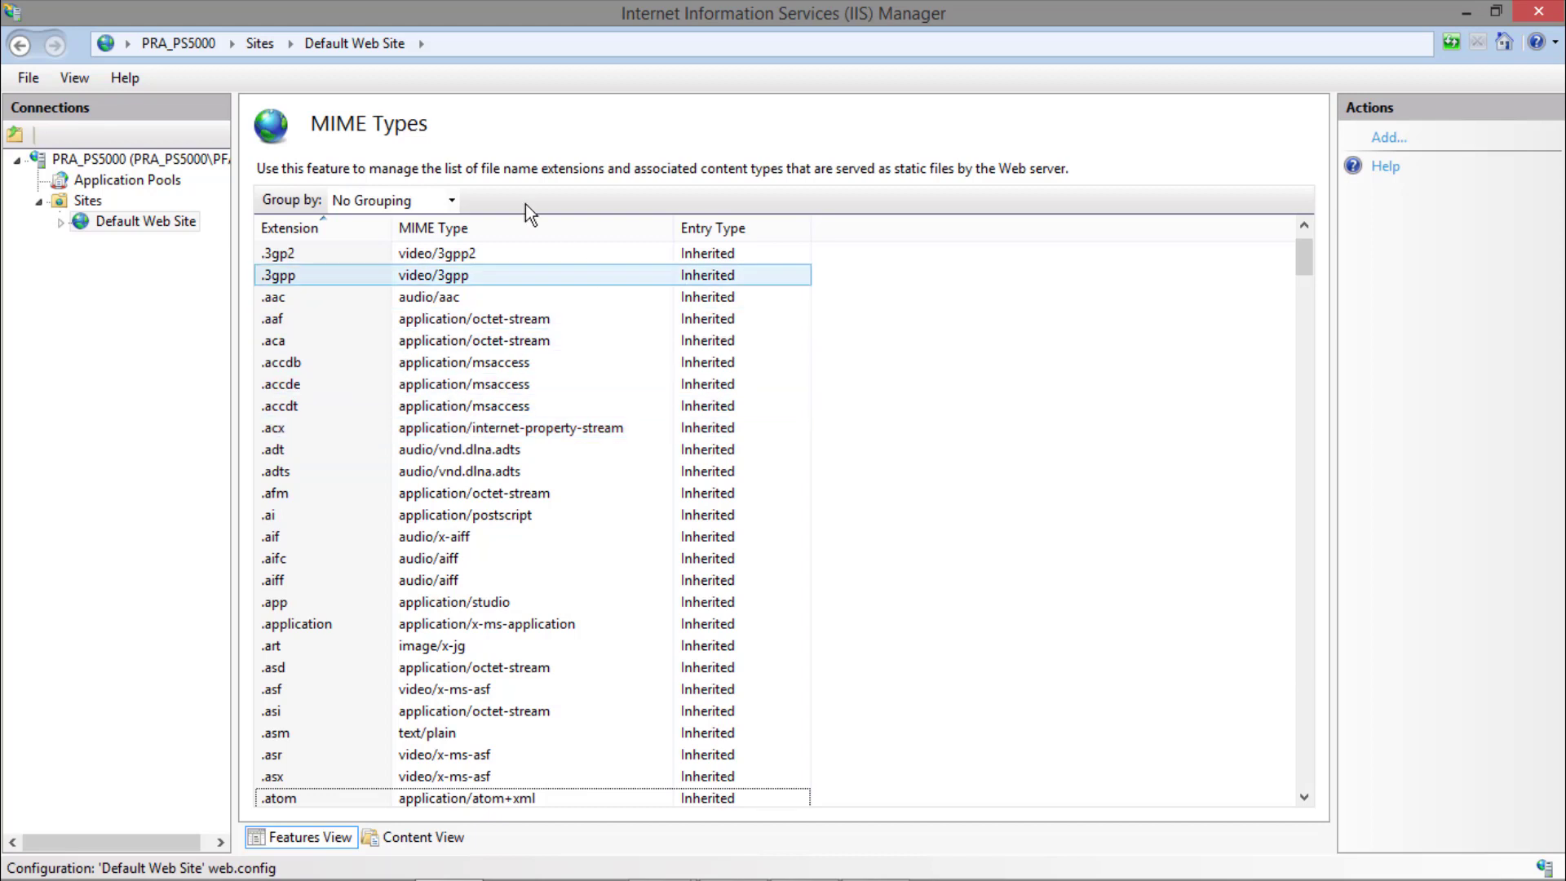
{"action": "left_click", "coordinate": [502, 232]}
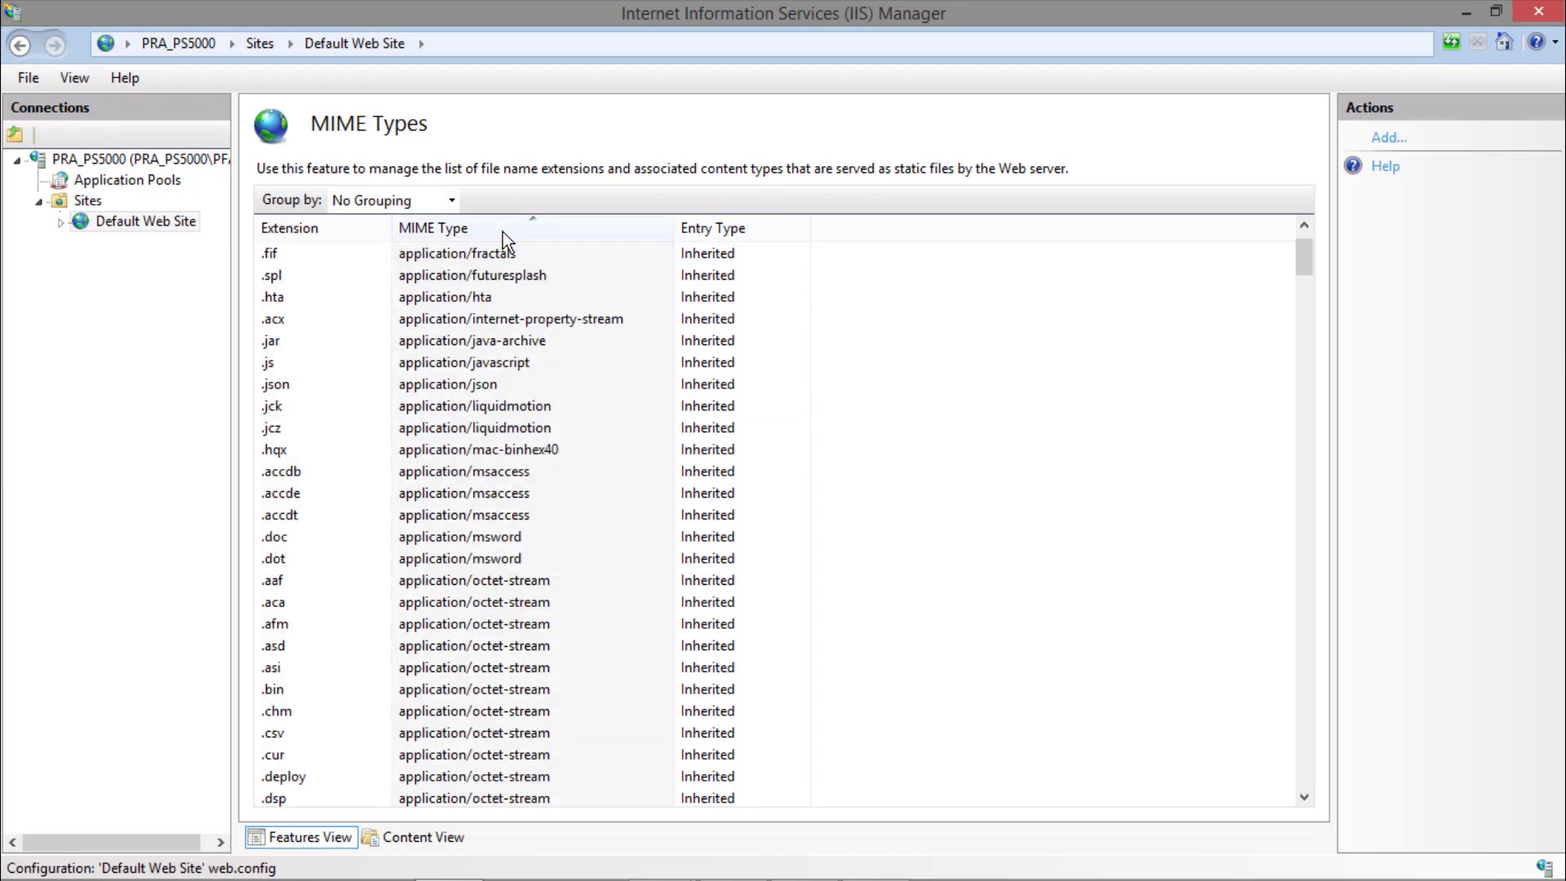
{"action": "scroll", "coordinate": [590, 375], "scroll_direction": "down", "scroll_amount": 5}
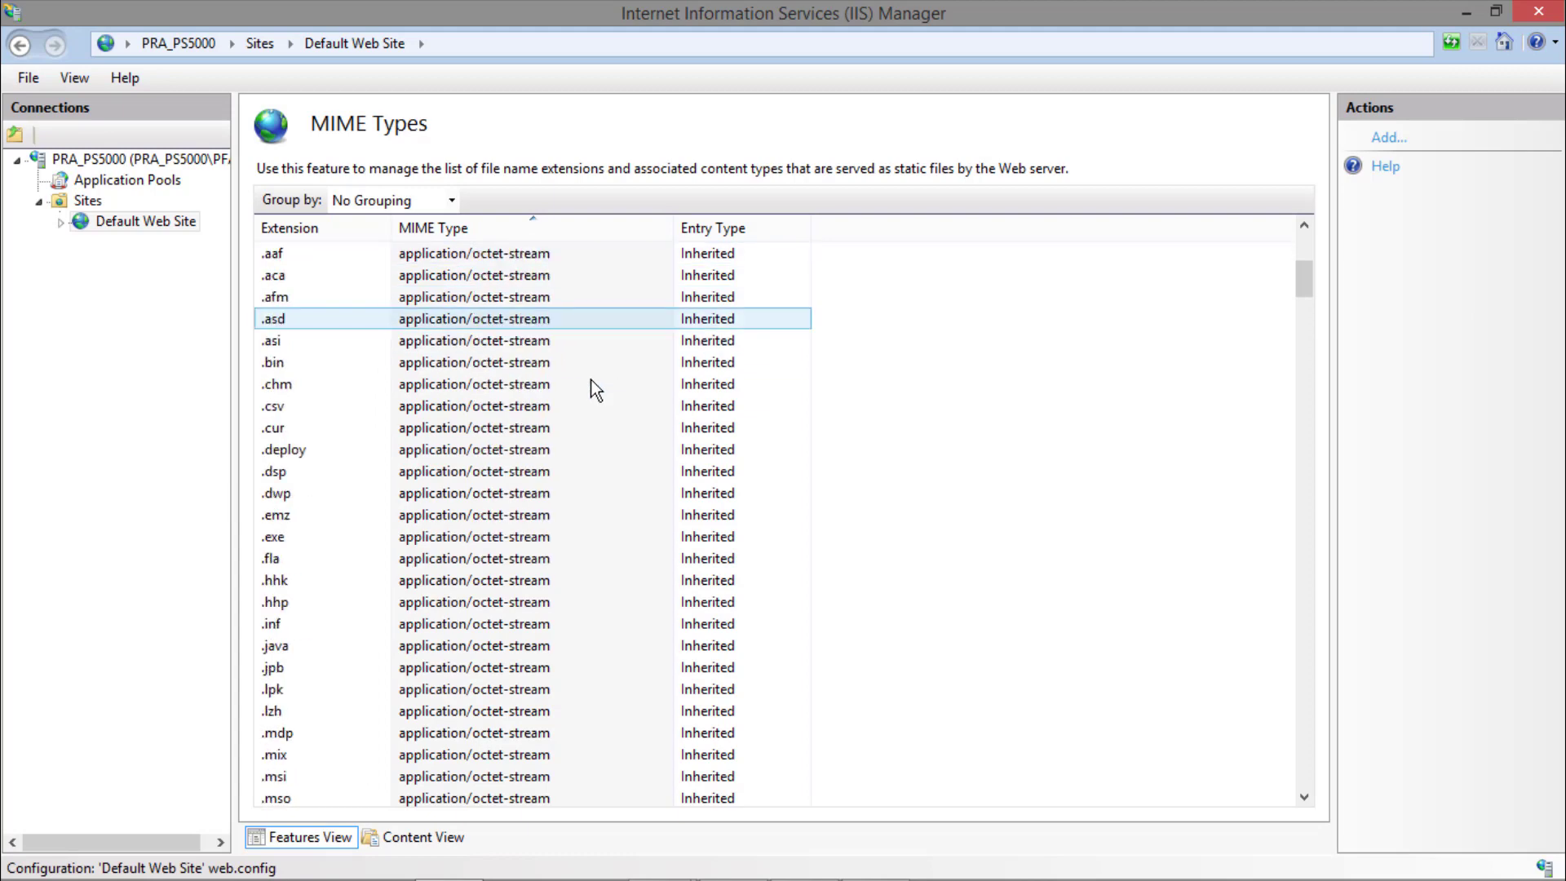
{"action": "scroll", "coordinate": [592, 382], "scroll_direction": "down", "scroll_amount": 15}
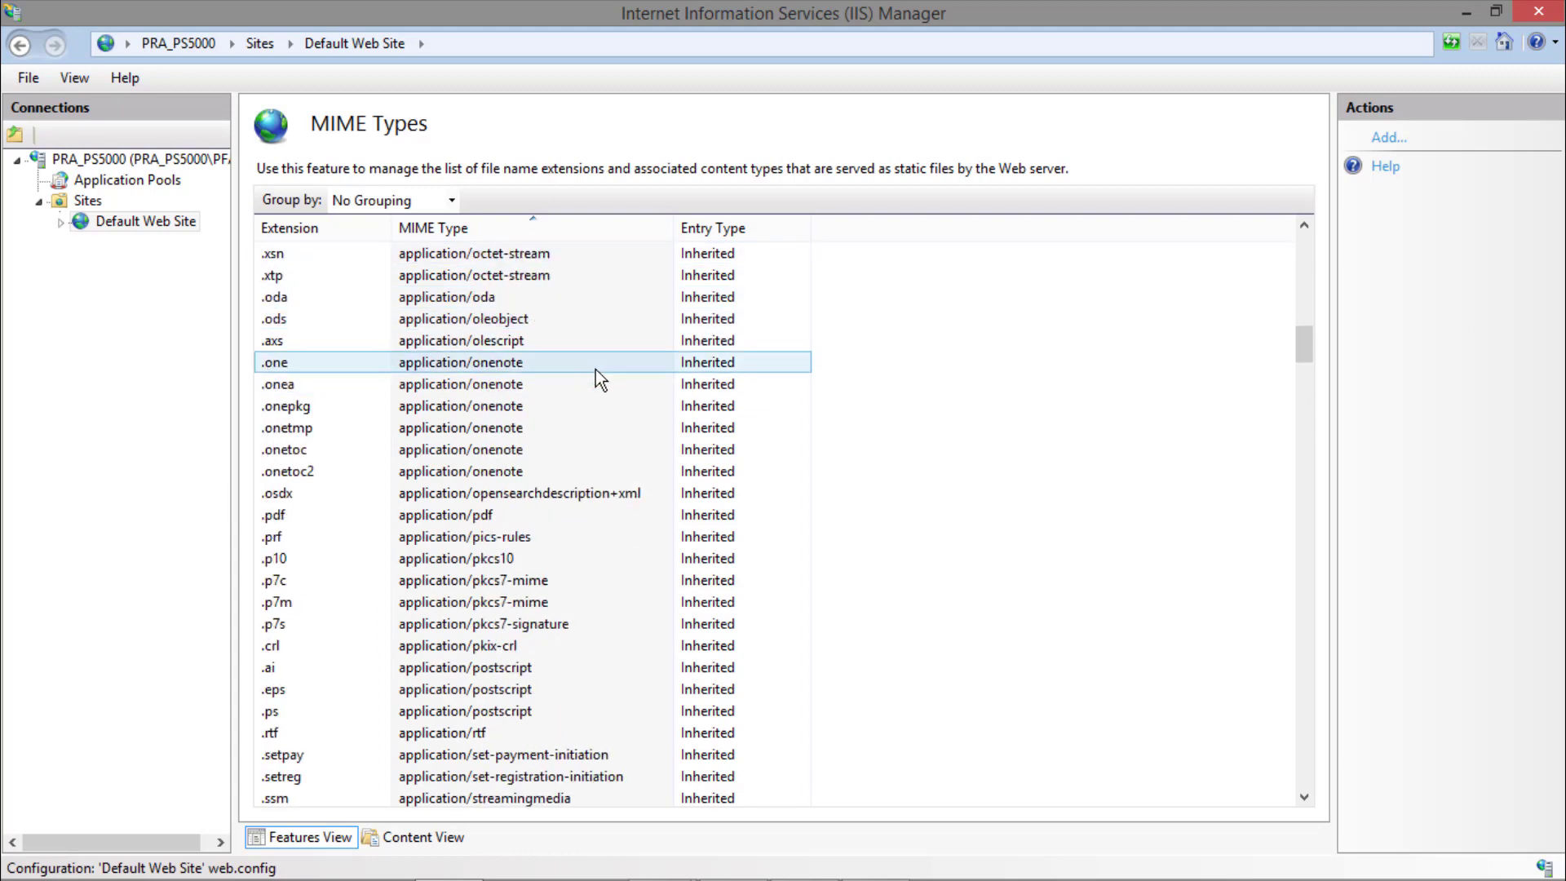
{"action": "scroll", "coordinate": [620, 471], "scroll_direction": "down", "scroll_amount": 2}
{"action": "scroll", "coordinate": [620, 471], "scroll_direction": "down", "scroll_amount": 3}
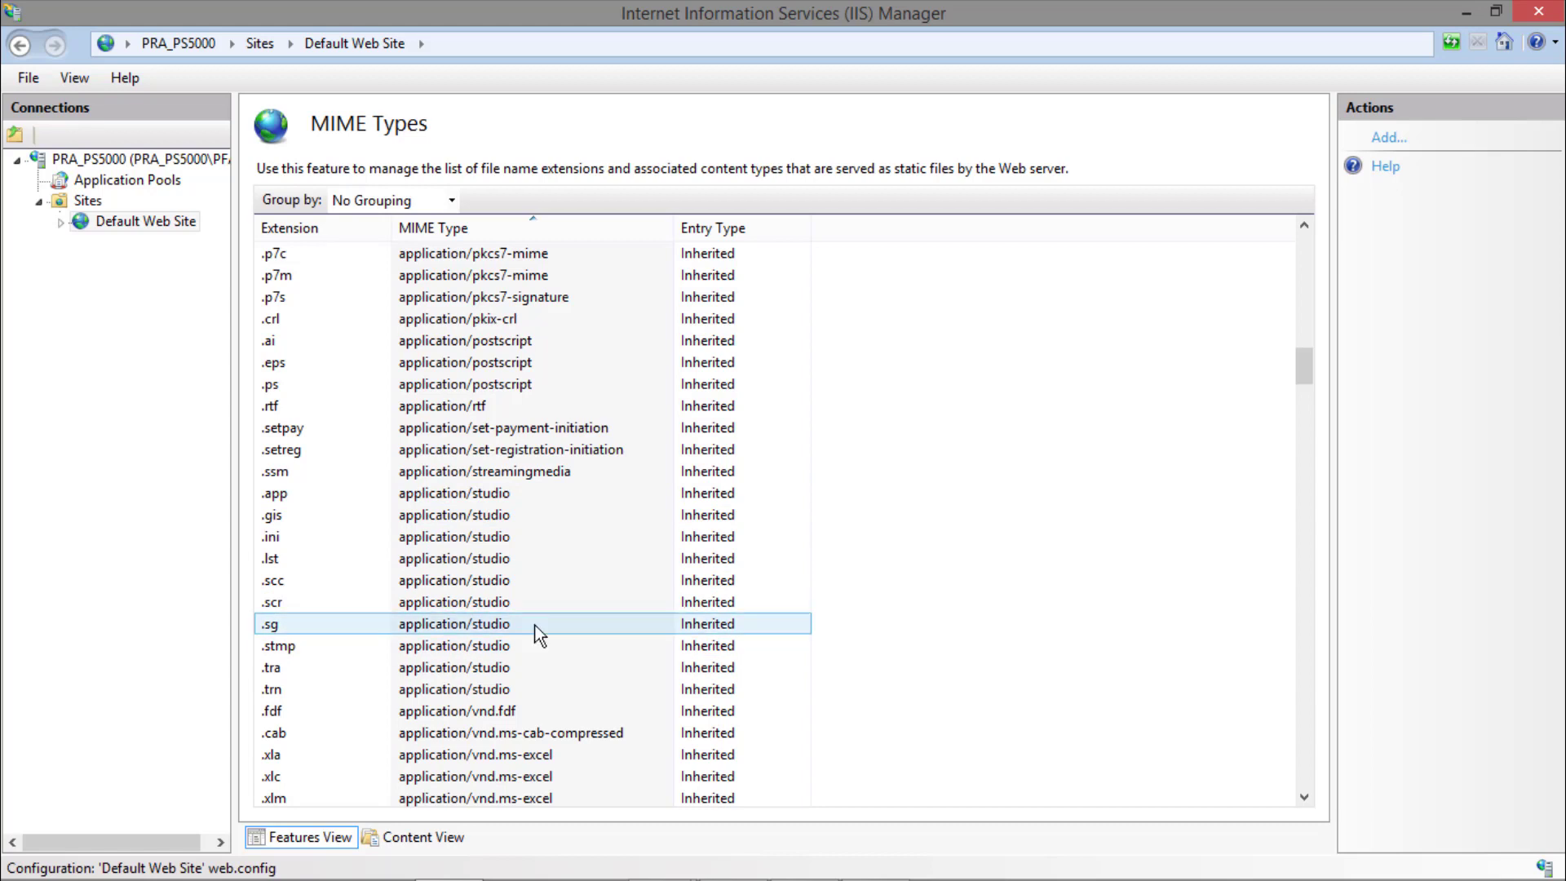
{"action": "left_click", "coordinate": [1387, 142]}
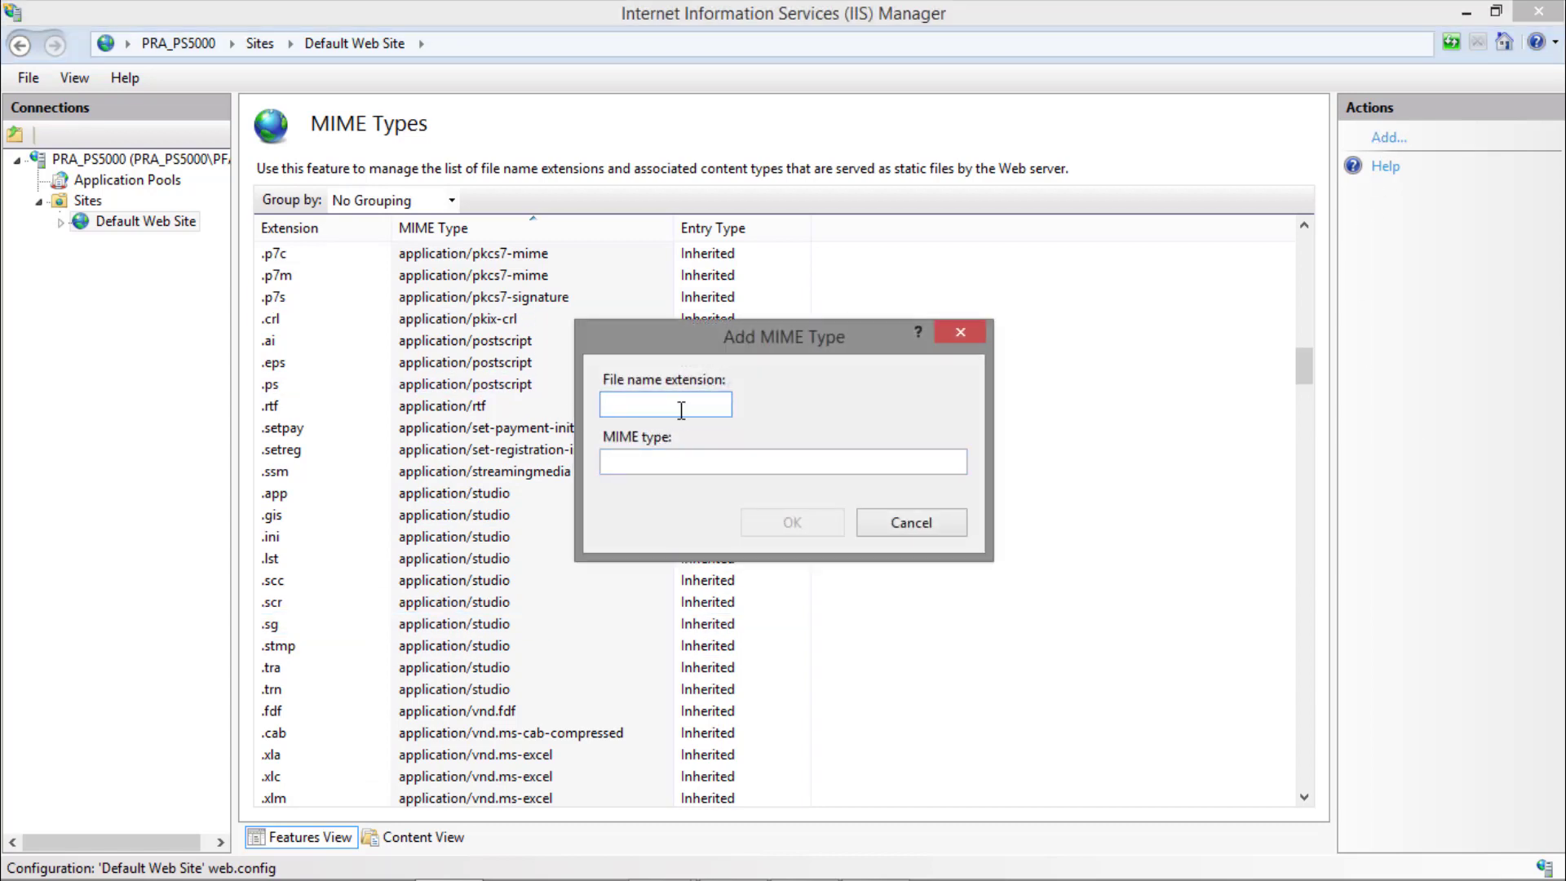
{"action": "type", "text": ".app"}
{"action": "key", "text": "Tab"}
{"action": "type", "text": "a"}
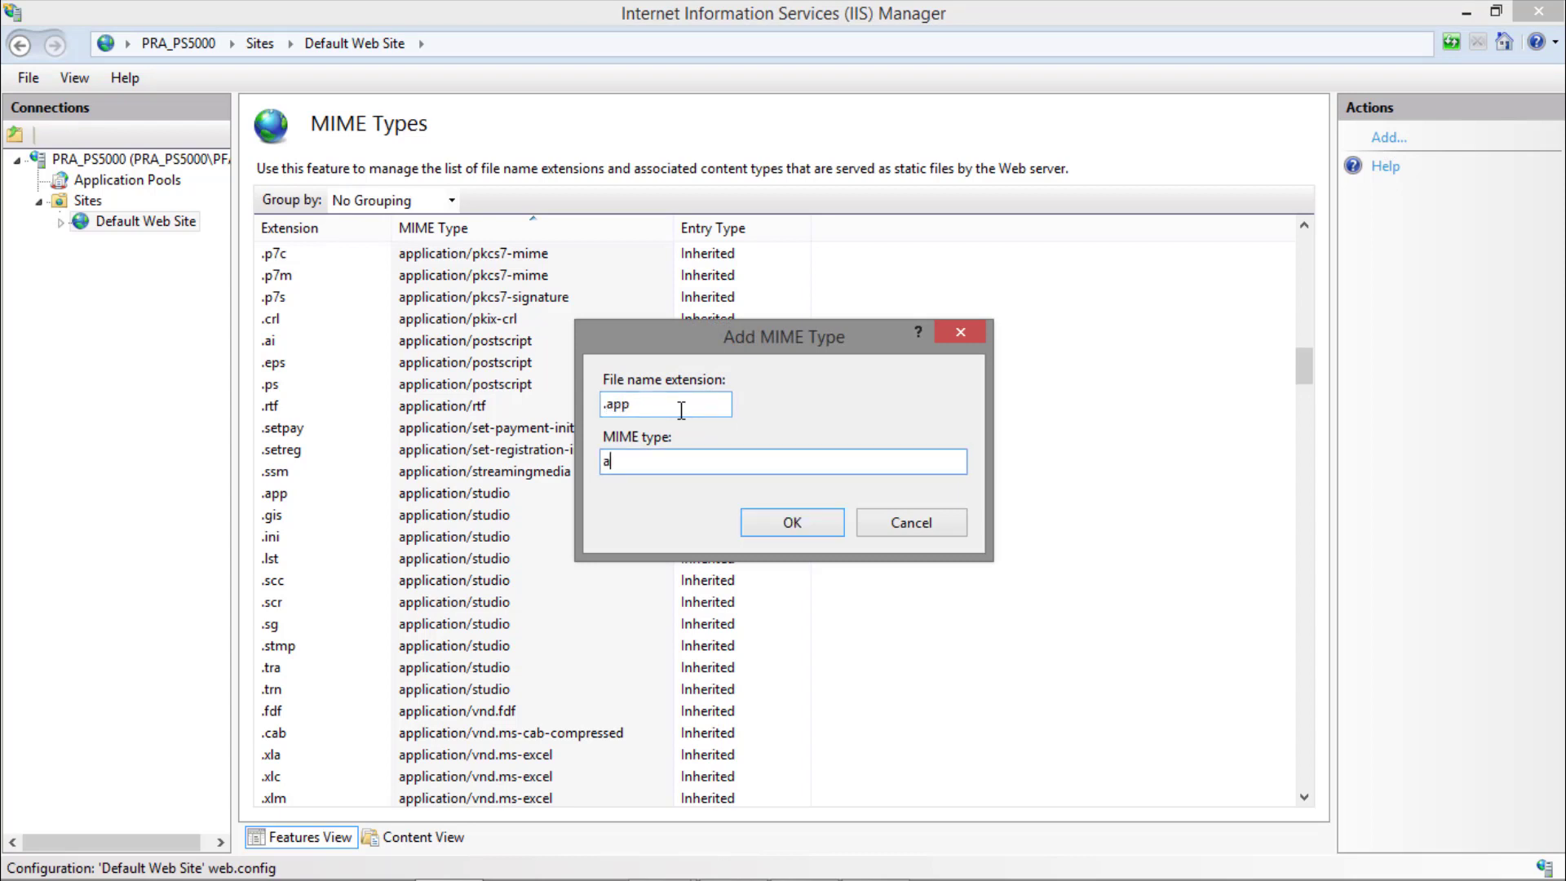
{"action": "type", "text": "pplication/studio"}
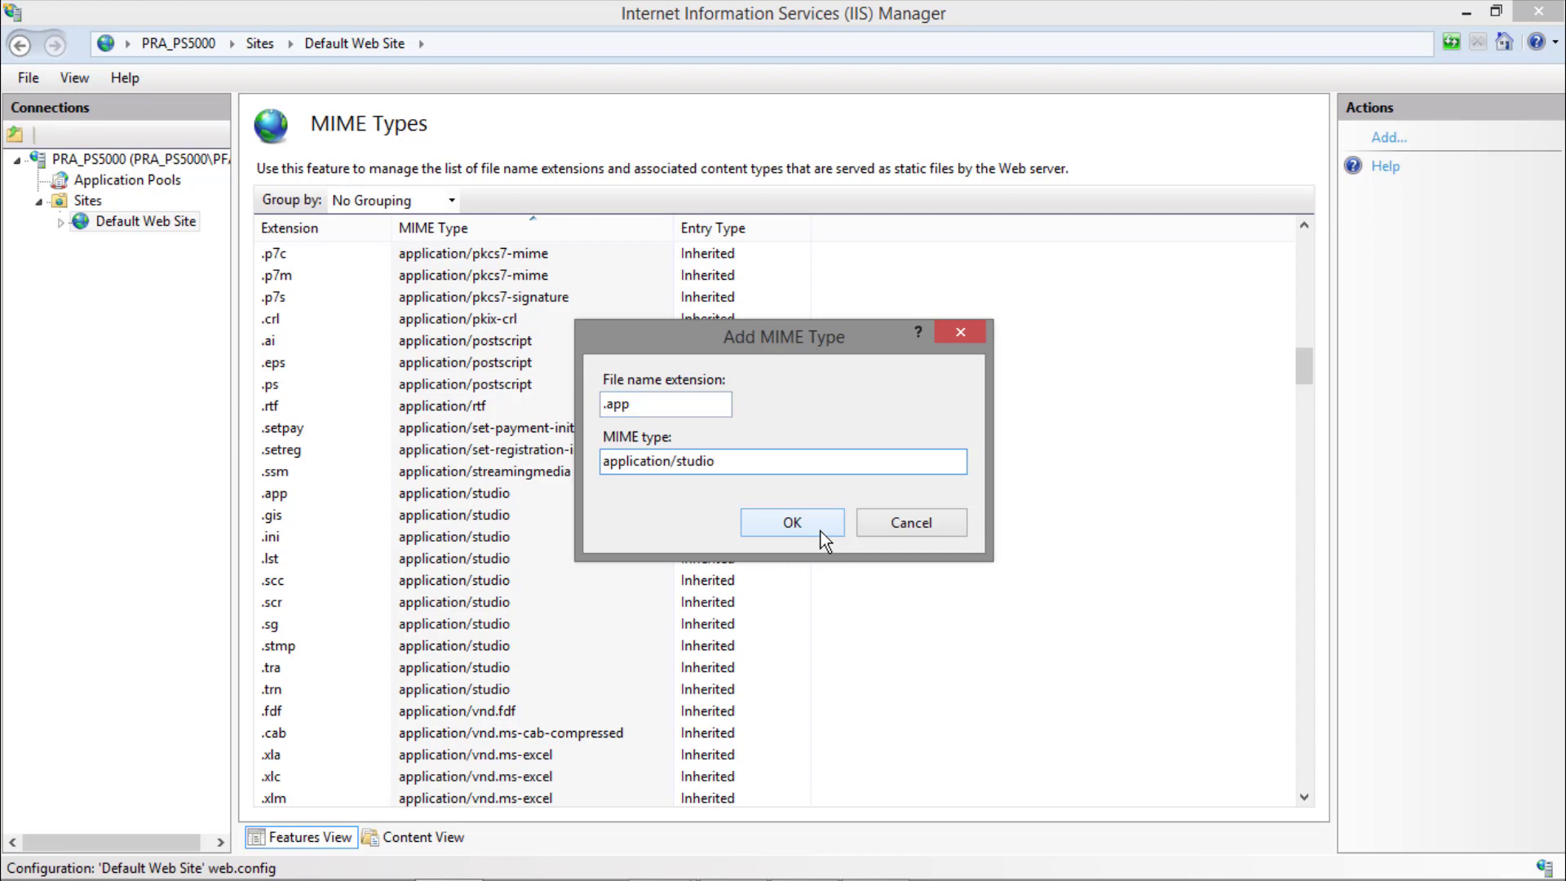
{"action": "left_click", "coordinate": [887, 522]}
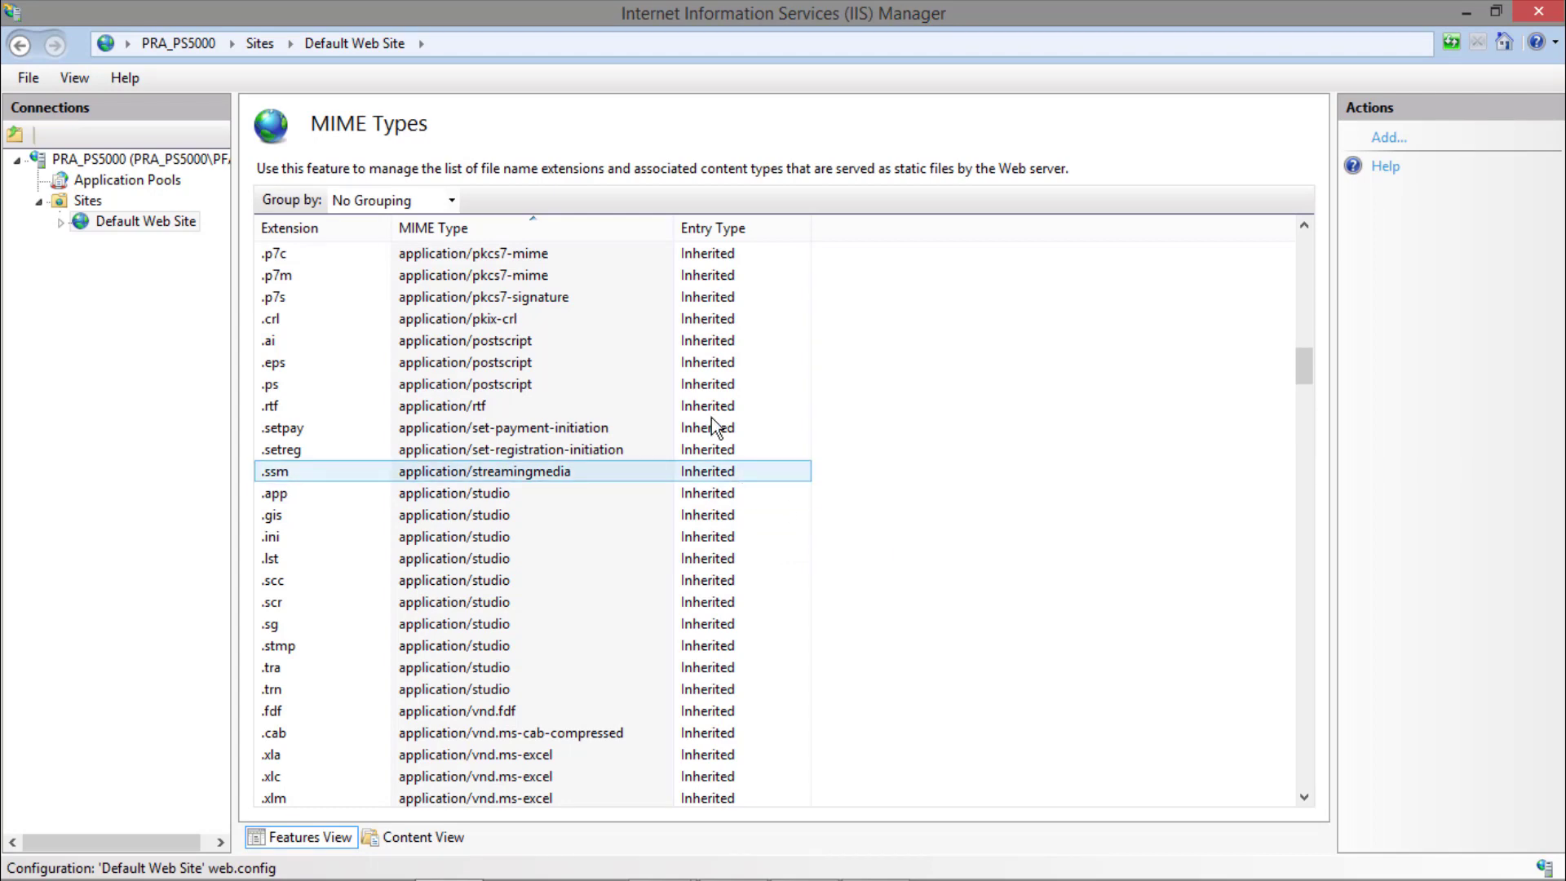
Open the Default Web Site's Directory Browsing feature, disable directory browsing and enable it again.
{"action": "left_click", "coordinate": [133, 224]}
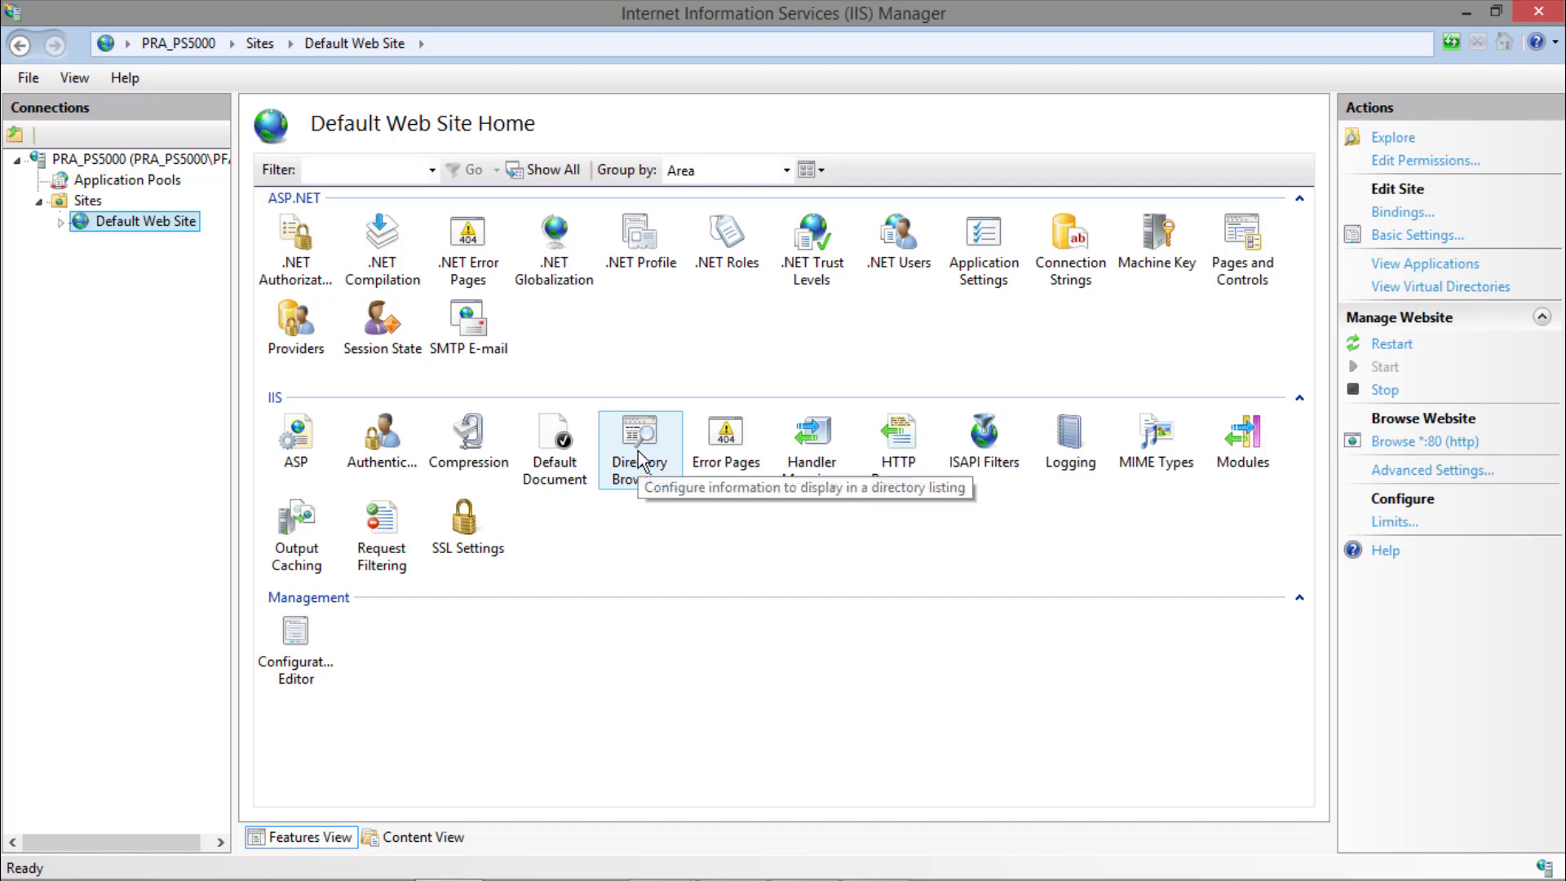
{"action": "double_click", "coordinate": [638, 452]}
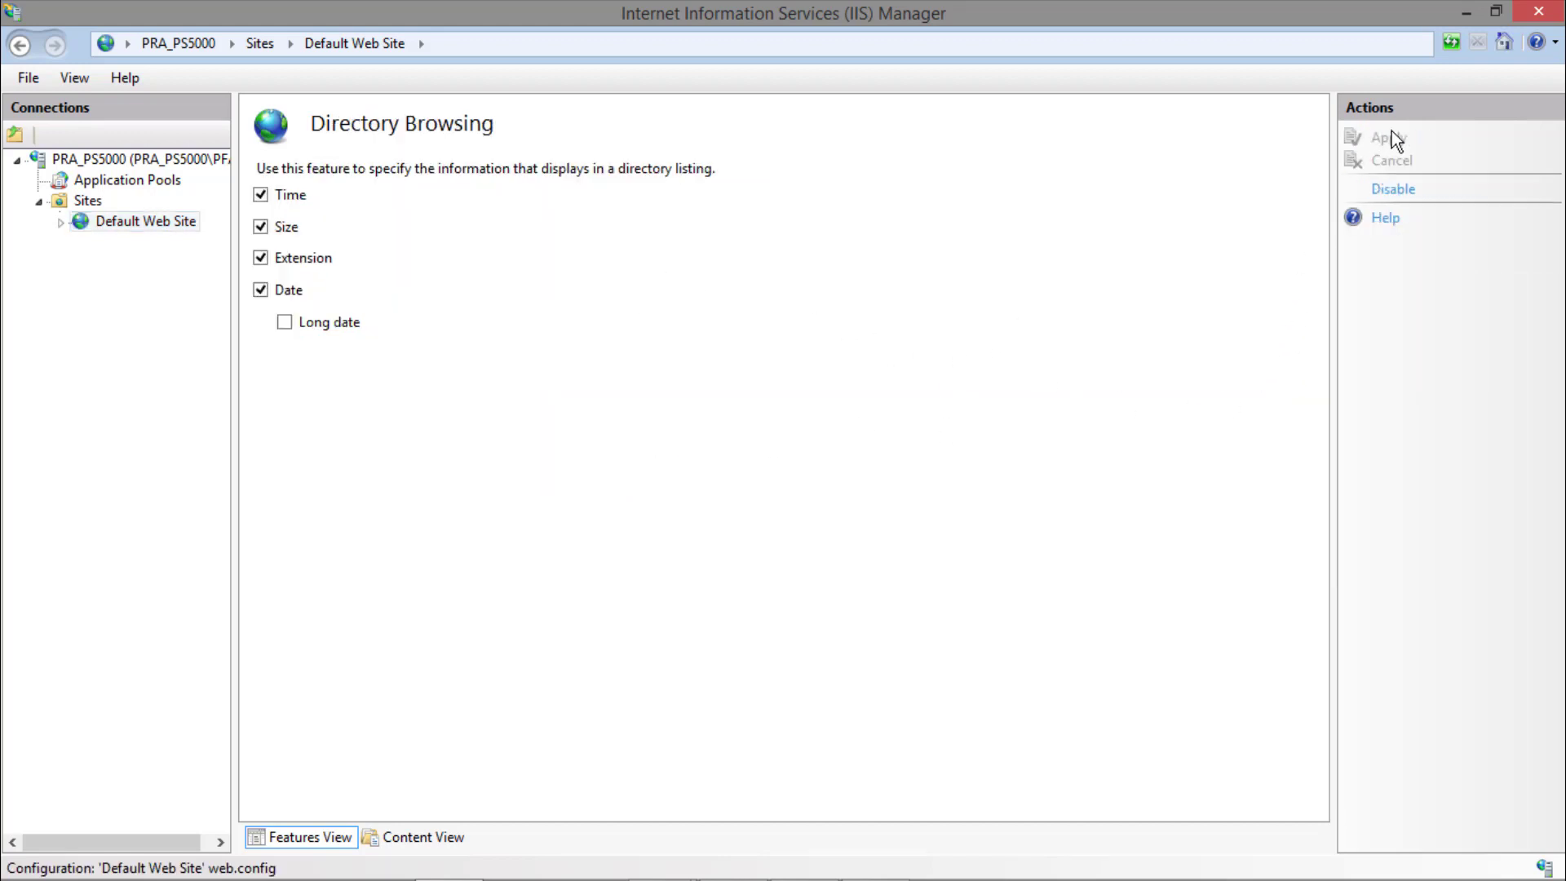
{"action": "left_click", "coordinate": [1395, 191]}
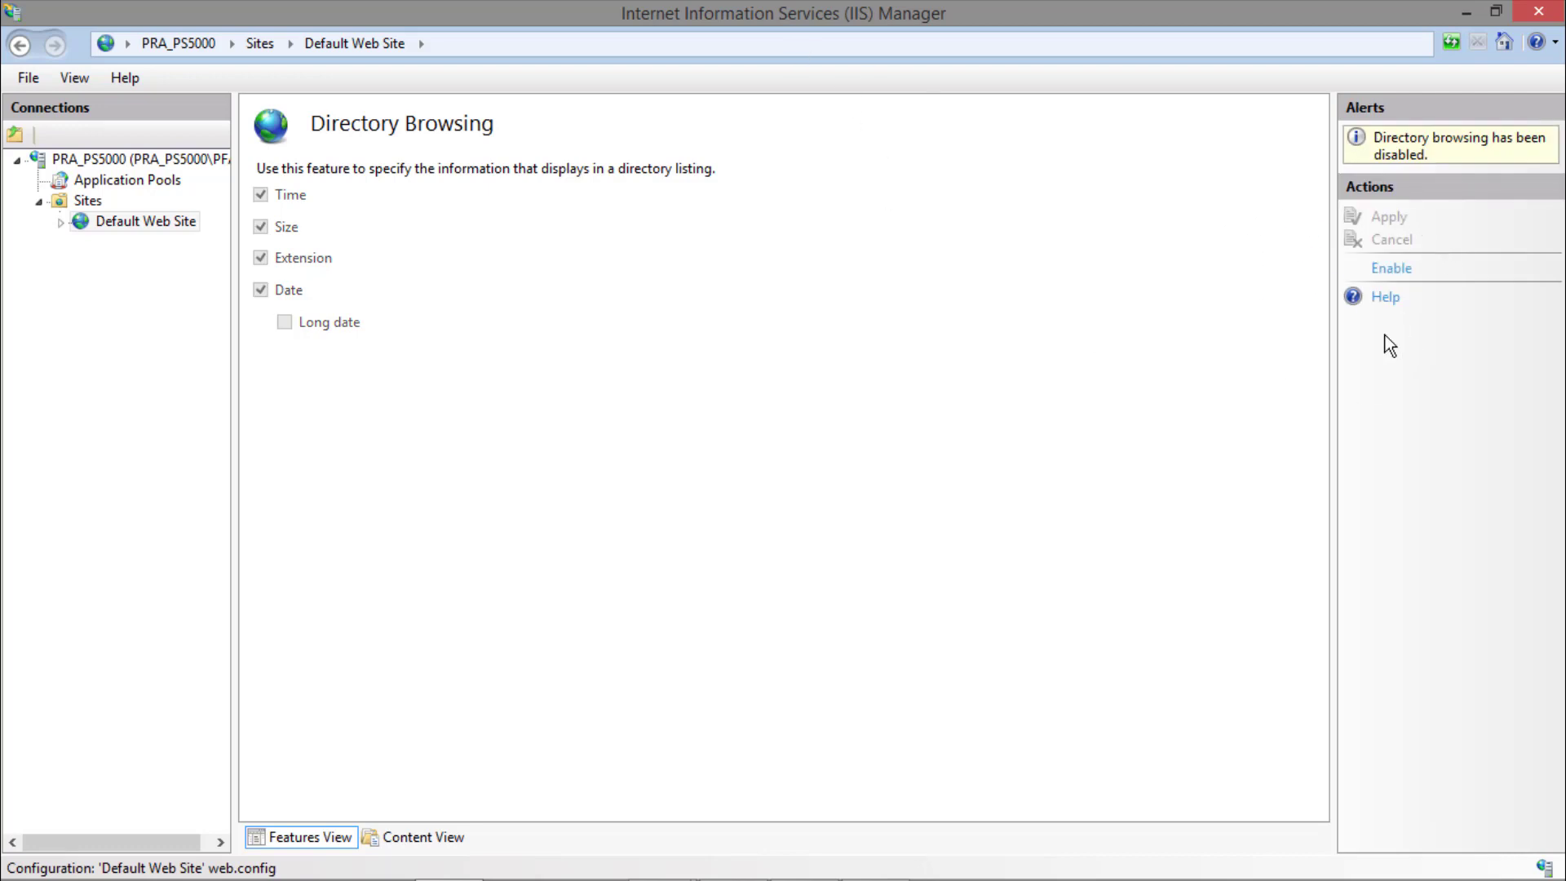
{"action": "left_click", "coordinate": [1389, 269]}
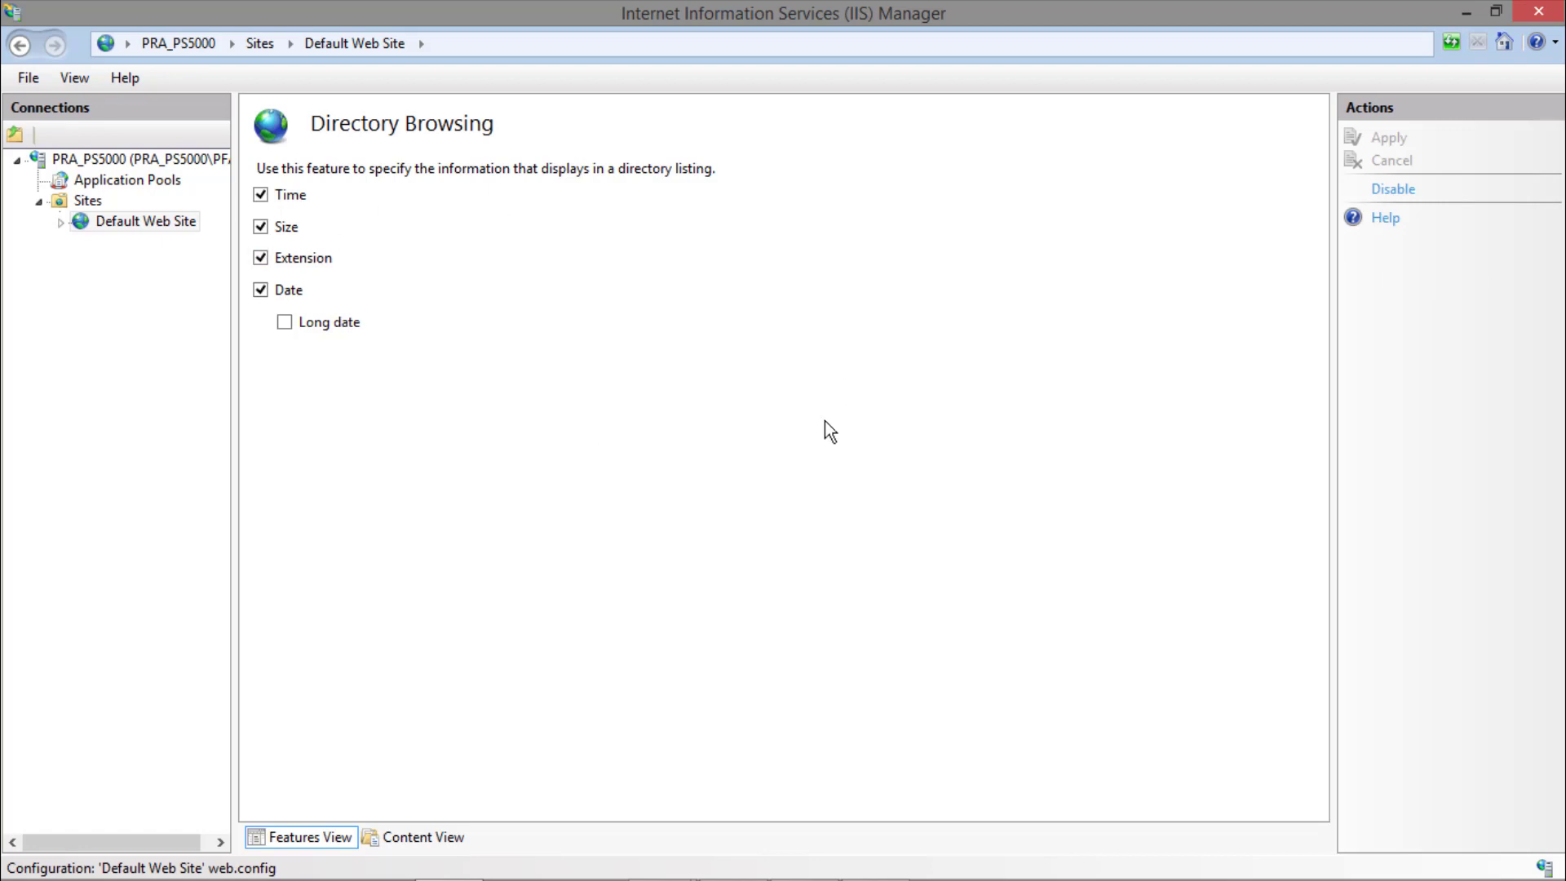
Browse the Default Web Site over port 80 to check its directory listing, close the browser and restart the site.
{"action": "left_click", "coordinate": [108, 225]}
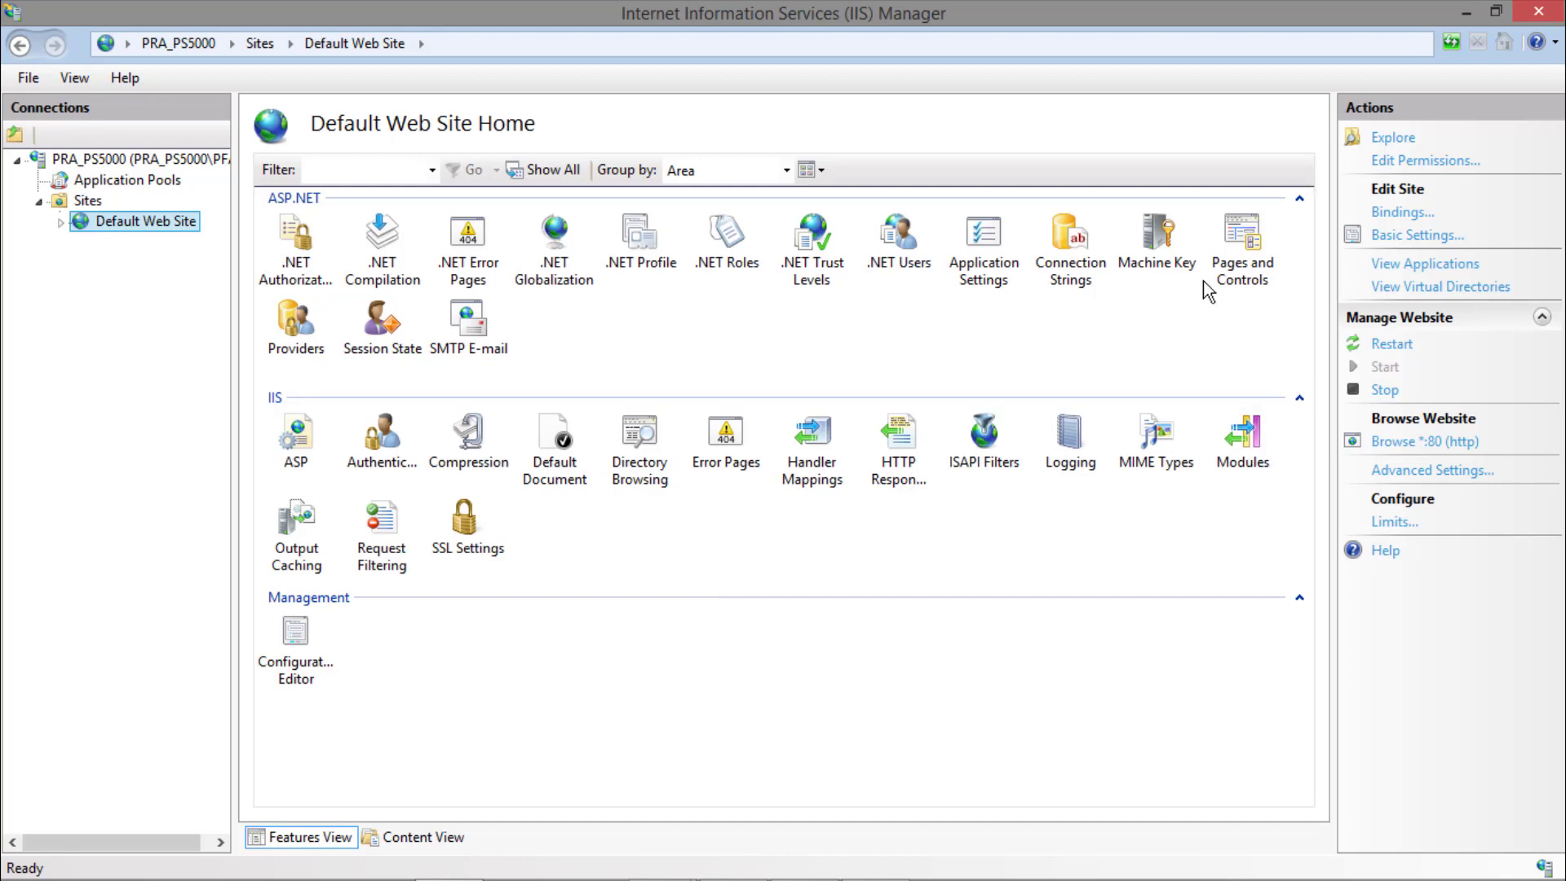
{"action": "left_click", "coordinate": [1413, 444]}
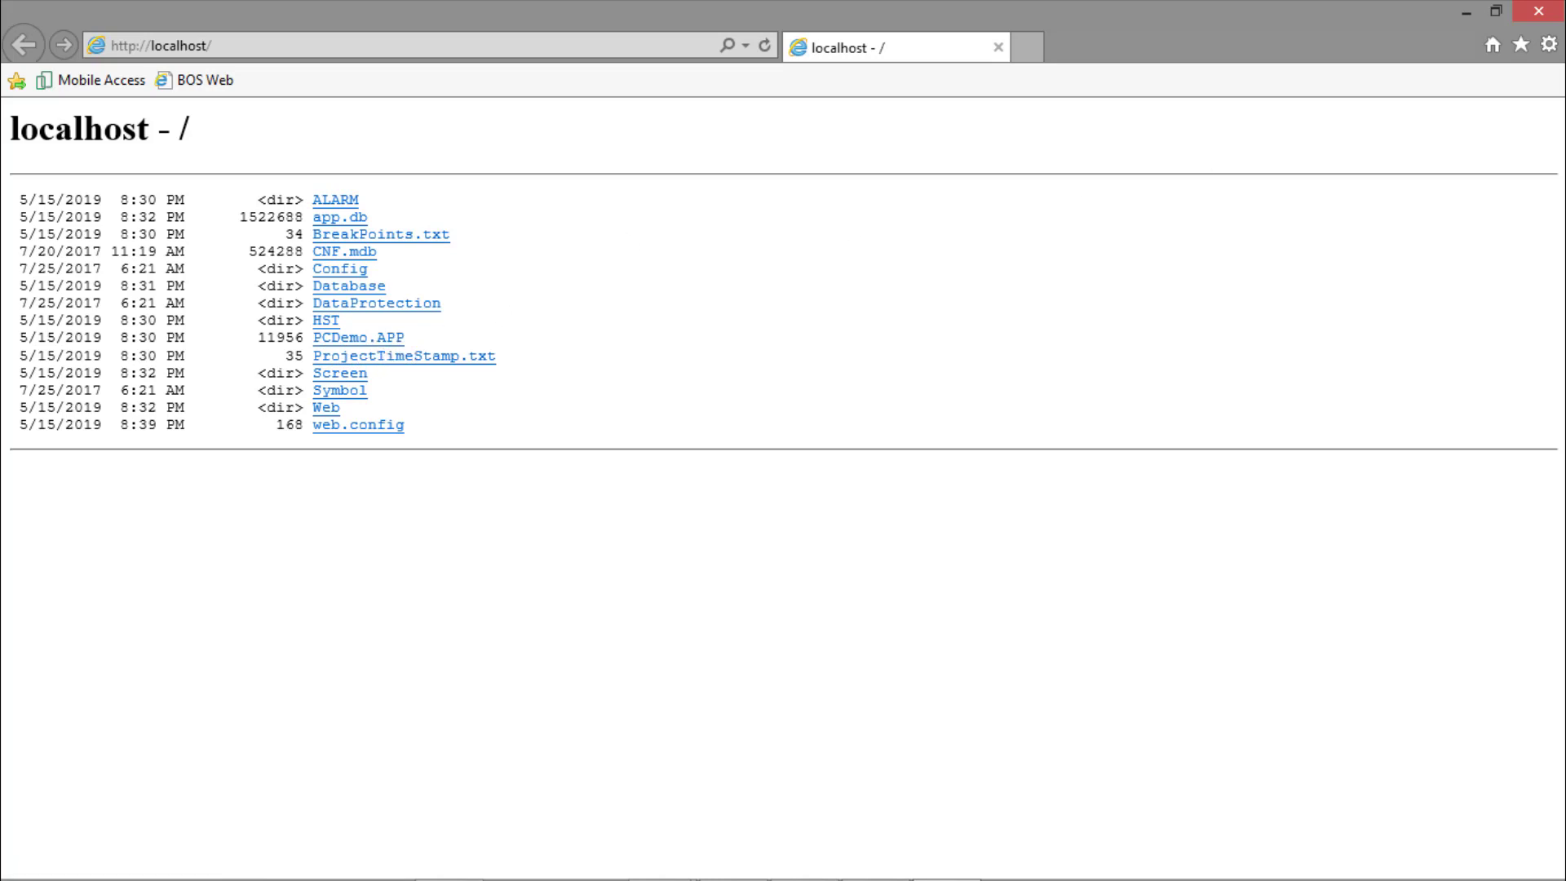
{"action": "left_click", "coordinate": [1539, 13]}
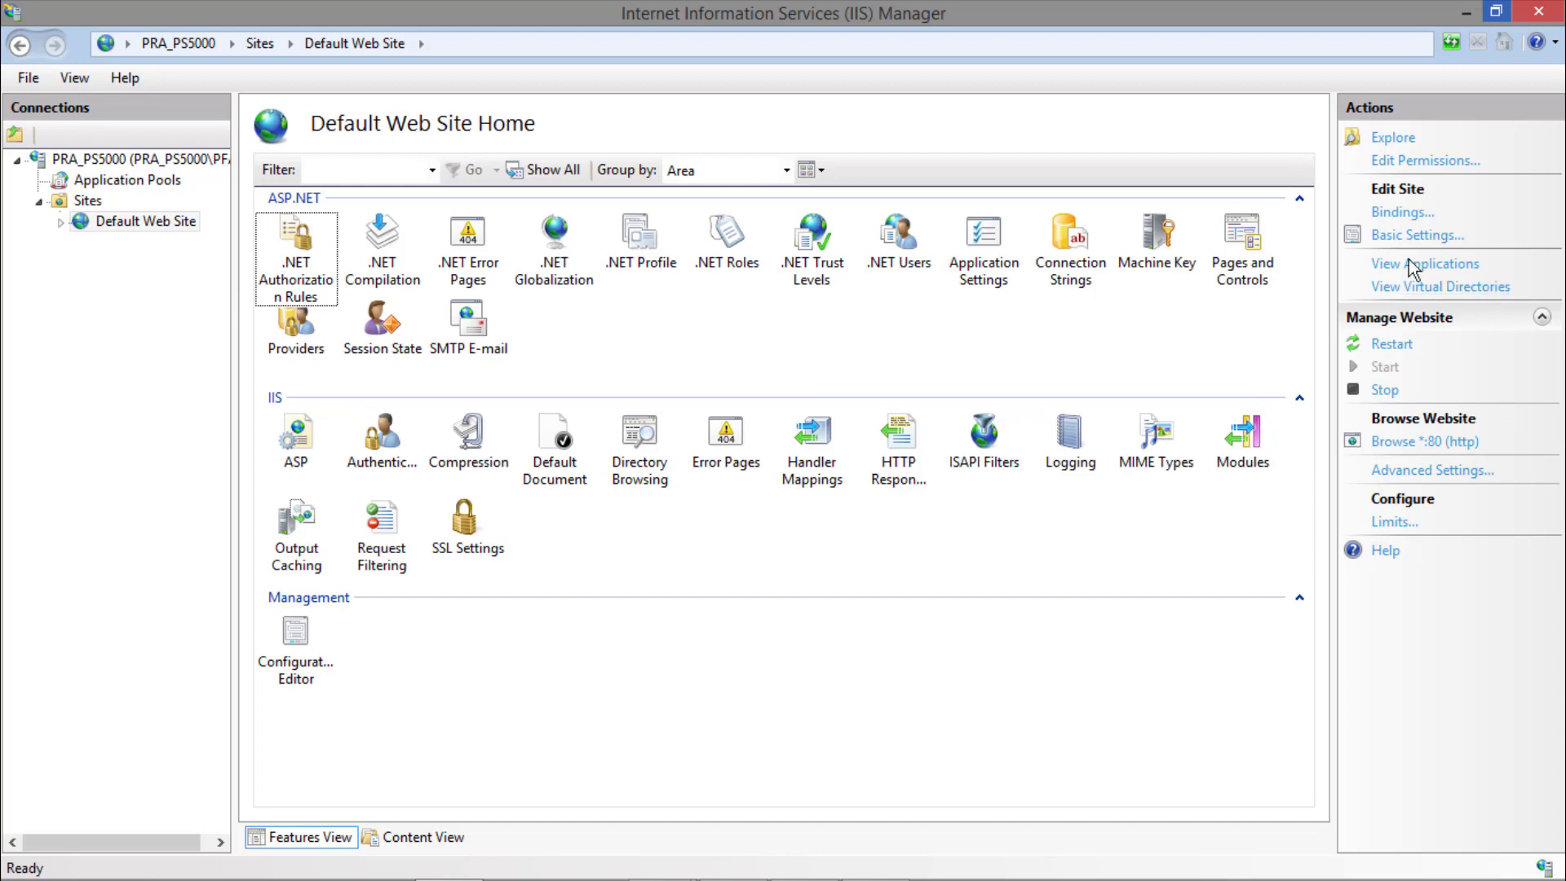
{"action": "left_click", "coordinate": [1390, 344]}
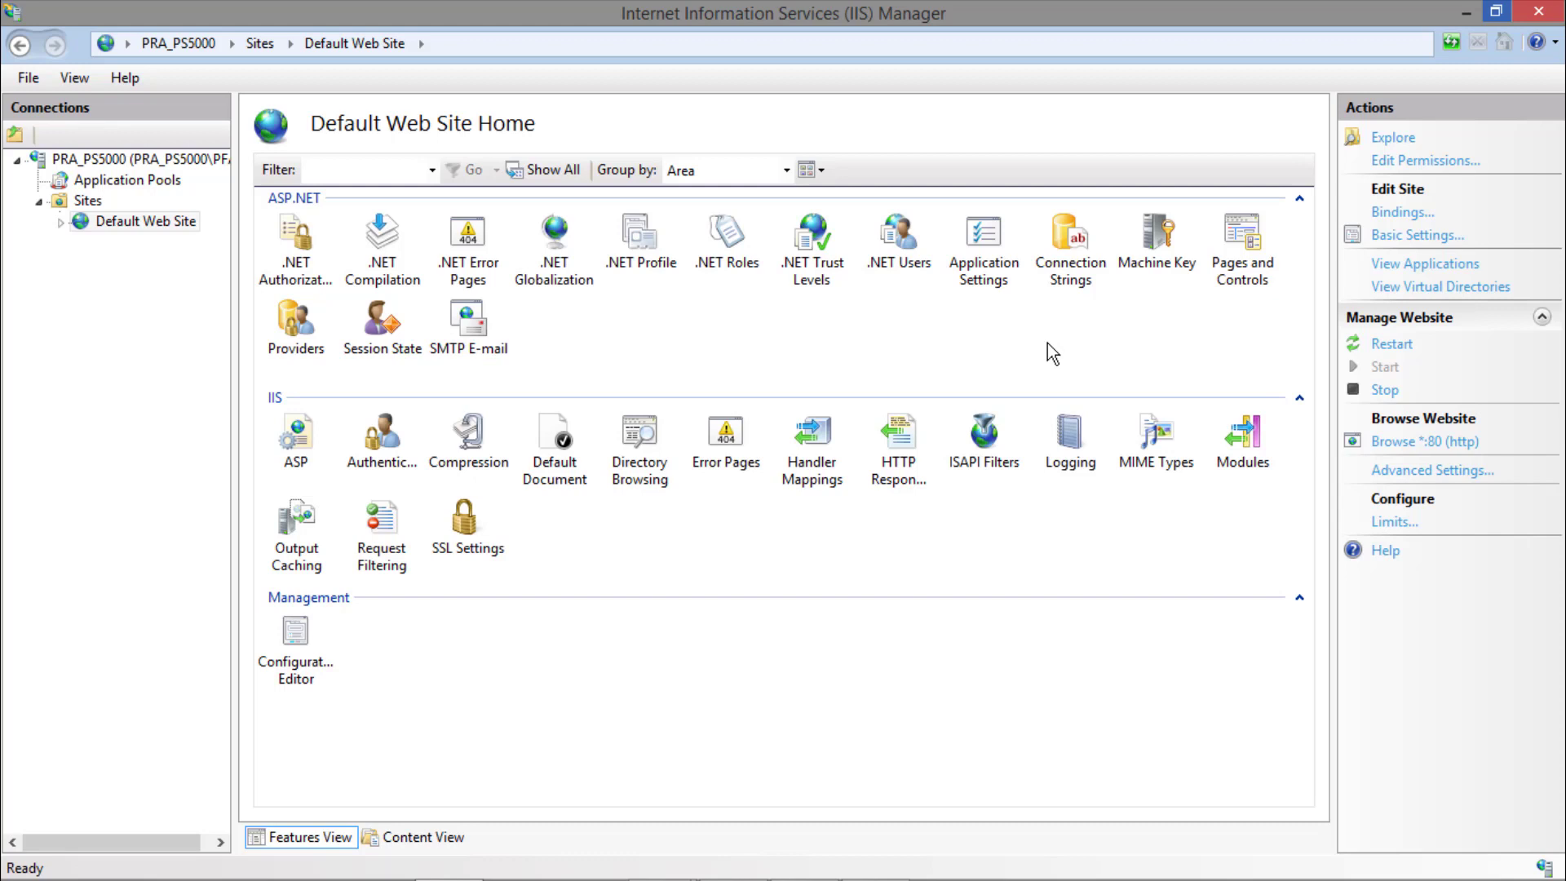
In File Explorer, open the security properties of the PCDemo folder in Public Documents\BLUE Open Studio v8.0 Demo and review its groups and users.
{"action": "key", "text": "super+e"}
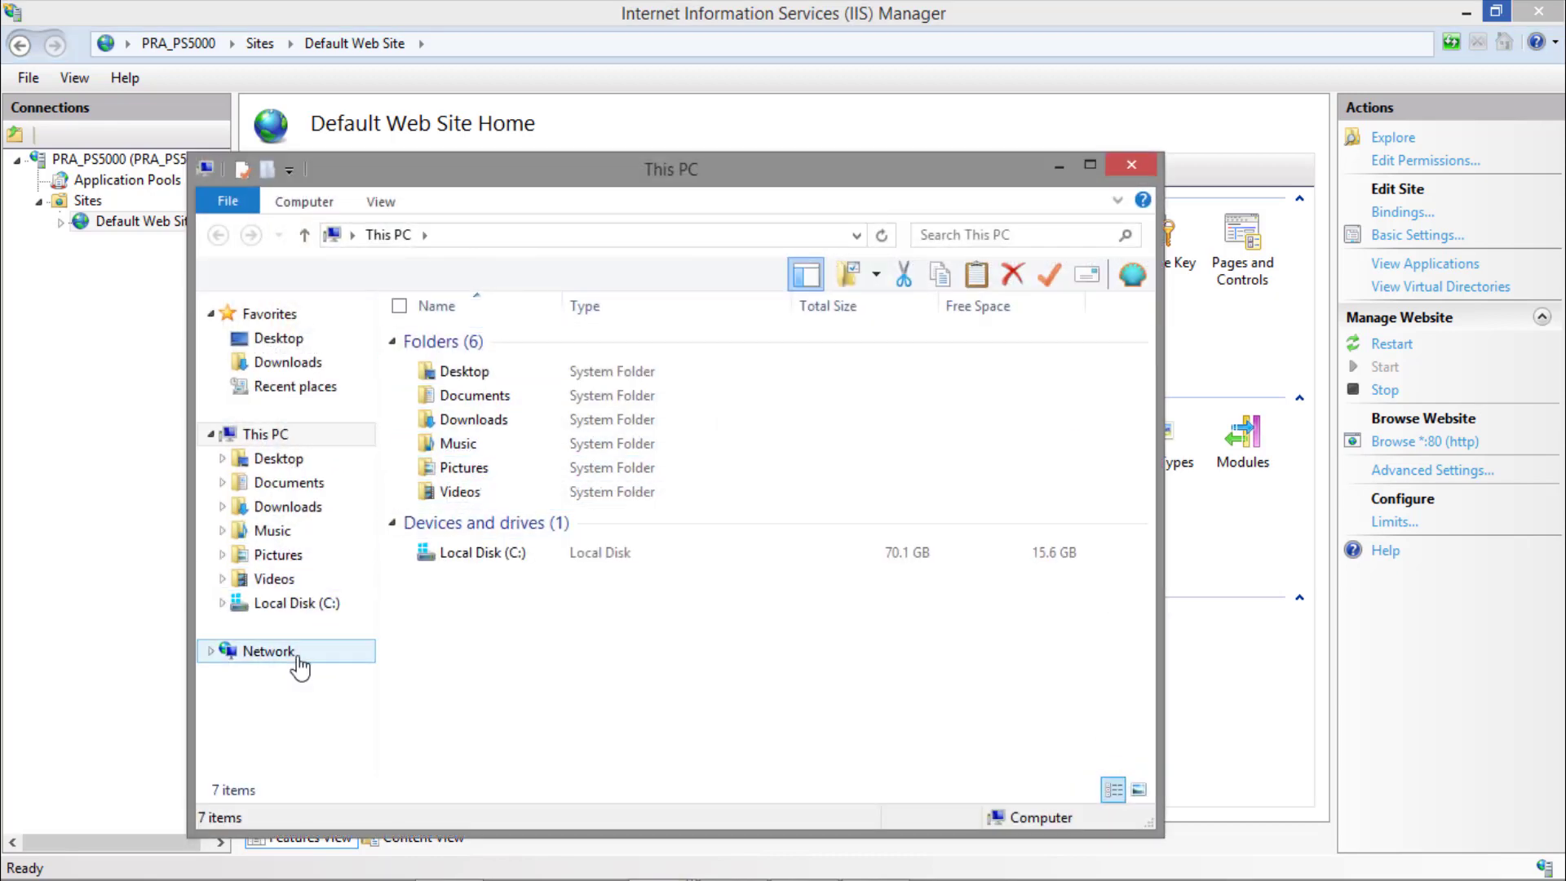
{"action": "left_click", "coordinate": [305, 603]}
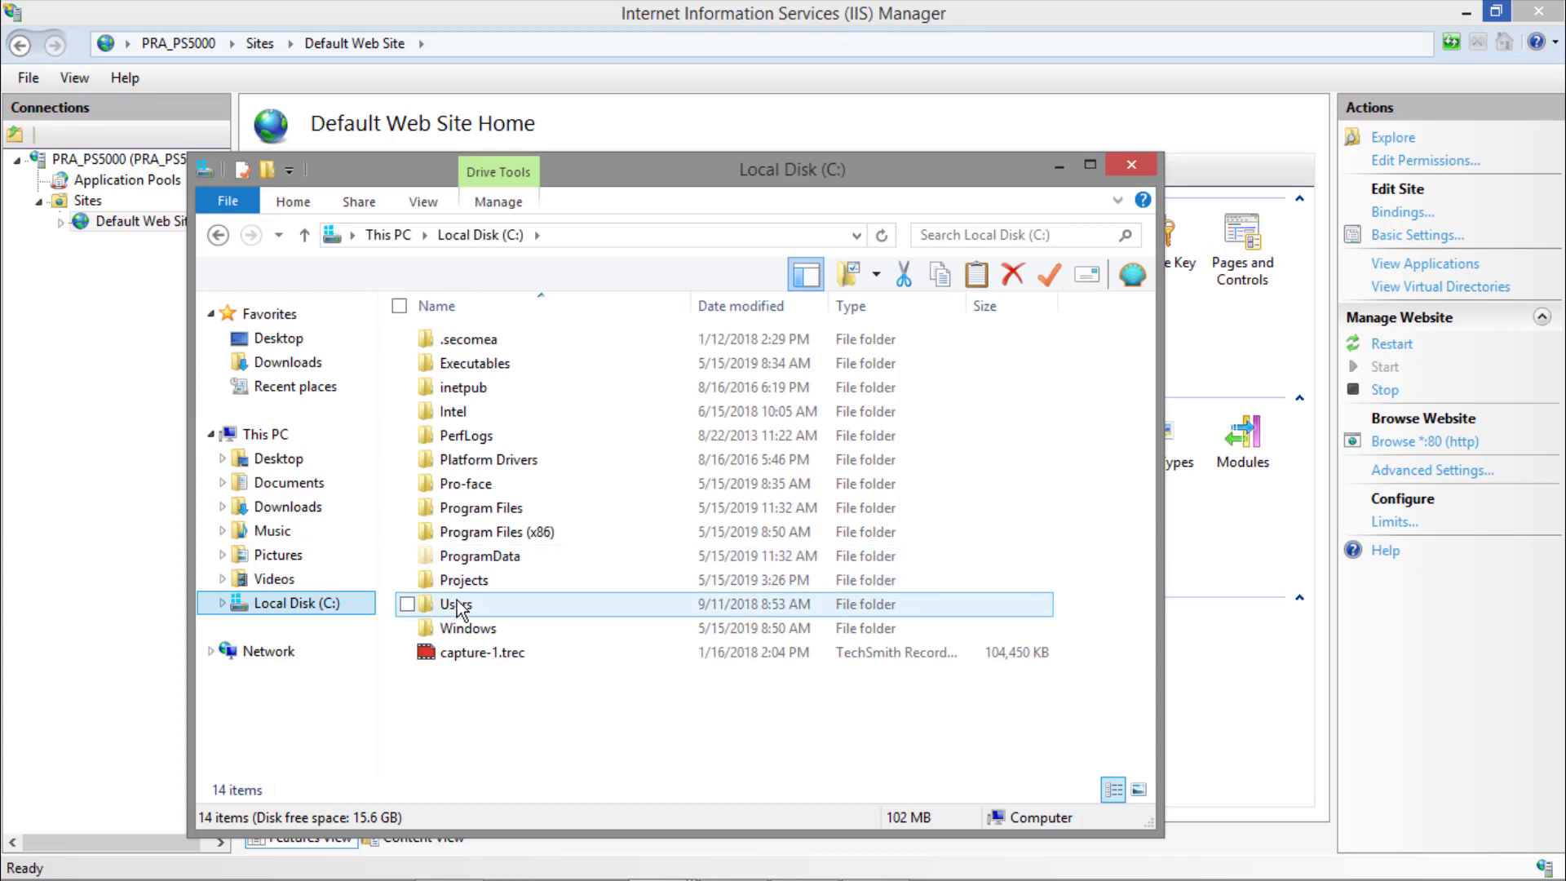
{"action": "double_click", "coordinate": [457, 605]}
{"action": "double_click", "coordinate": [456, 604]}
{"action": "double_click", "coordinate": [485, 435]}
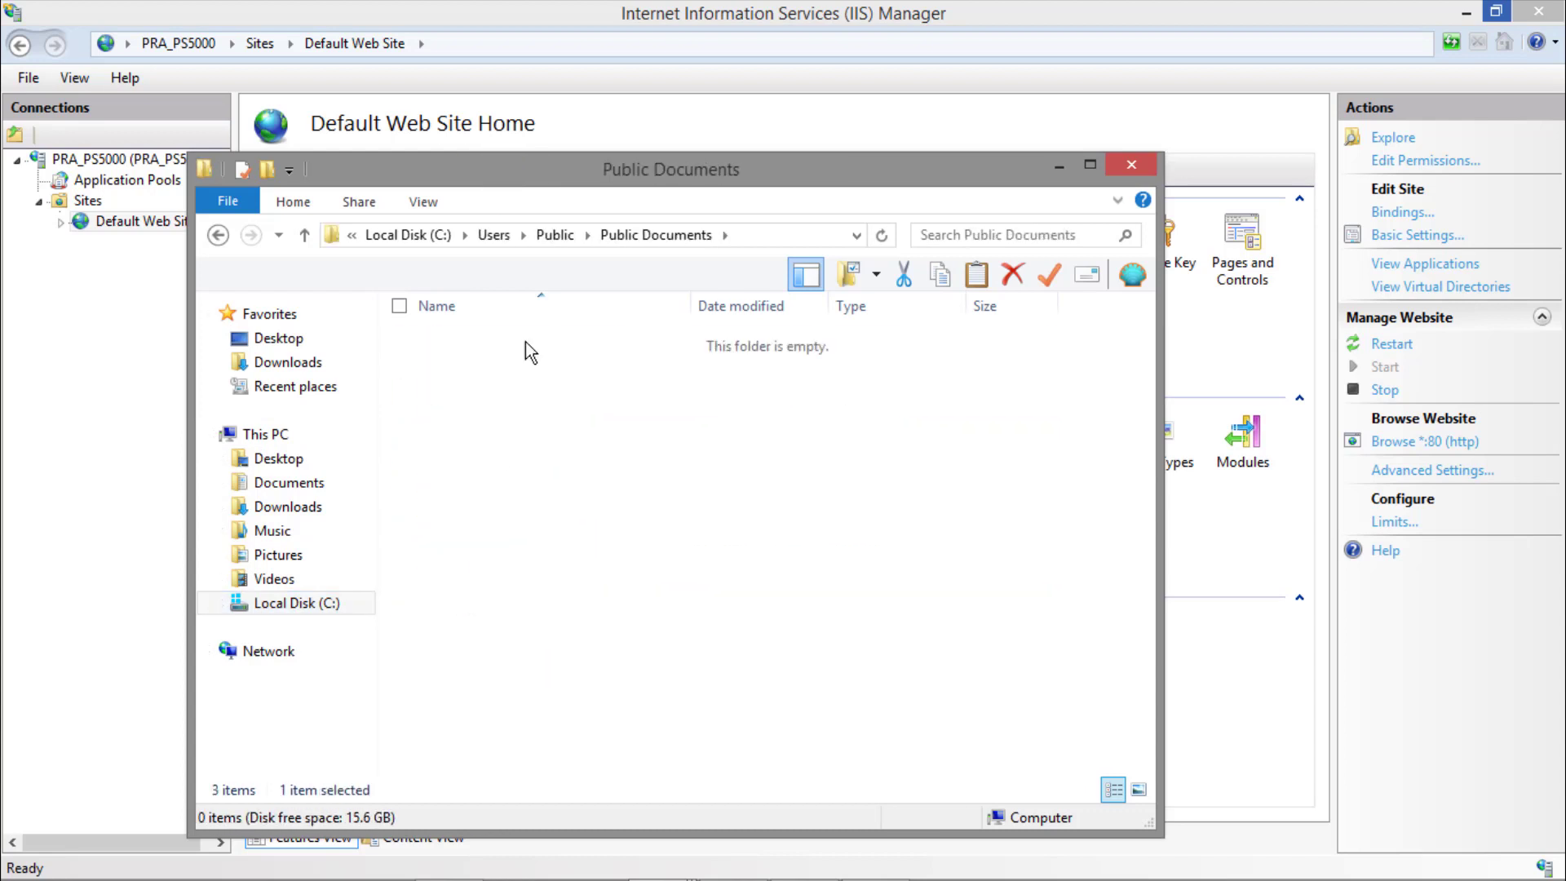
{"action": "double_click", "coordinate": [525, 341]}
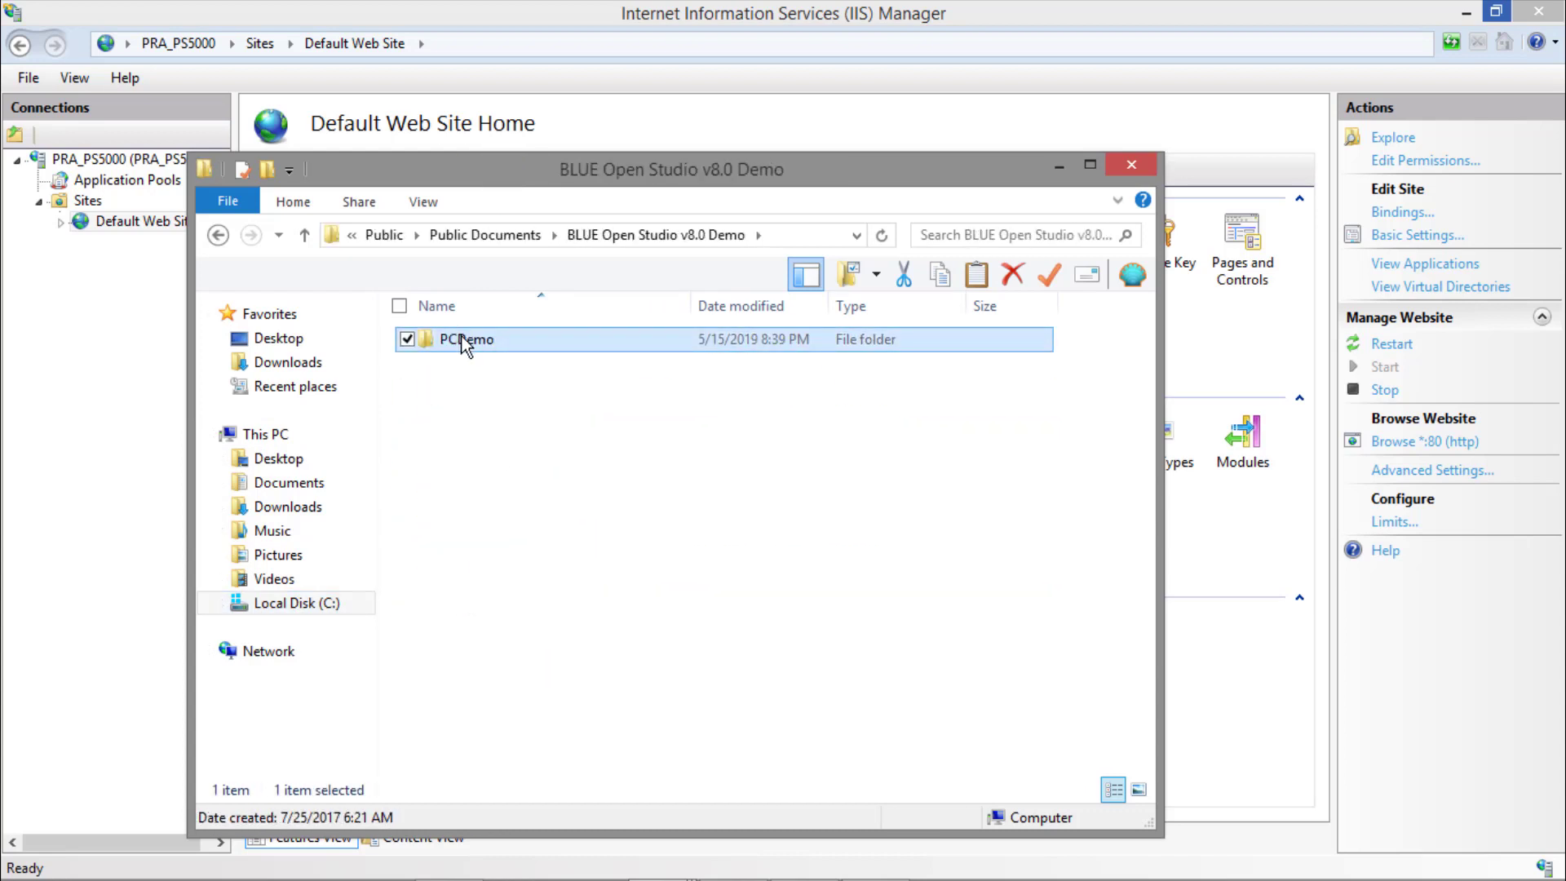
{"action": "right_click", "coordinate": [469, 339]}
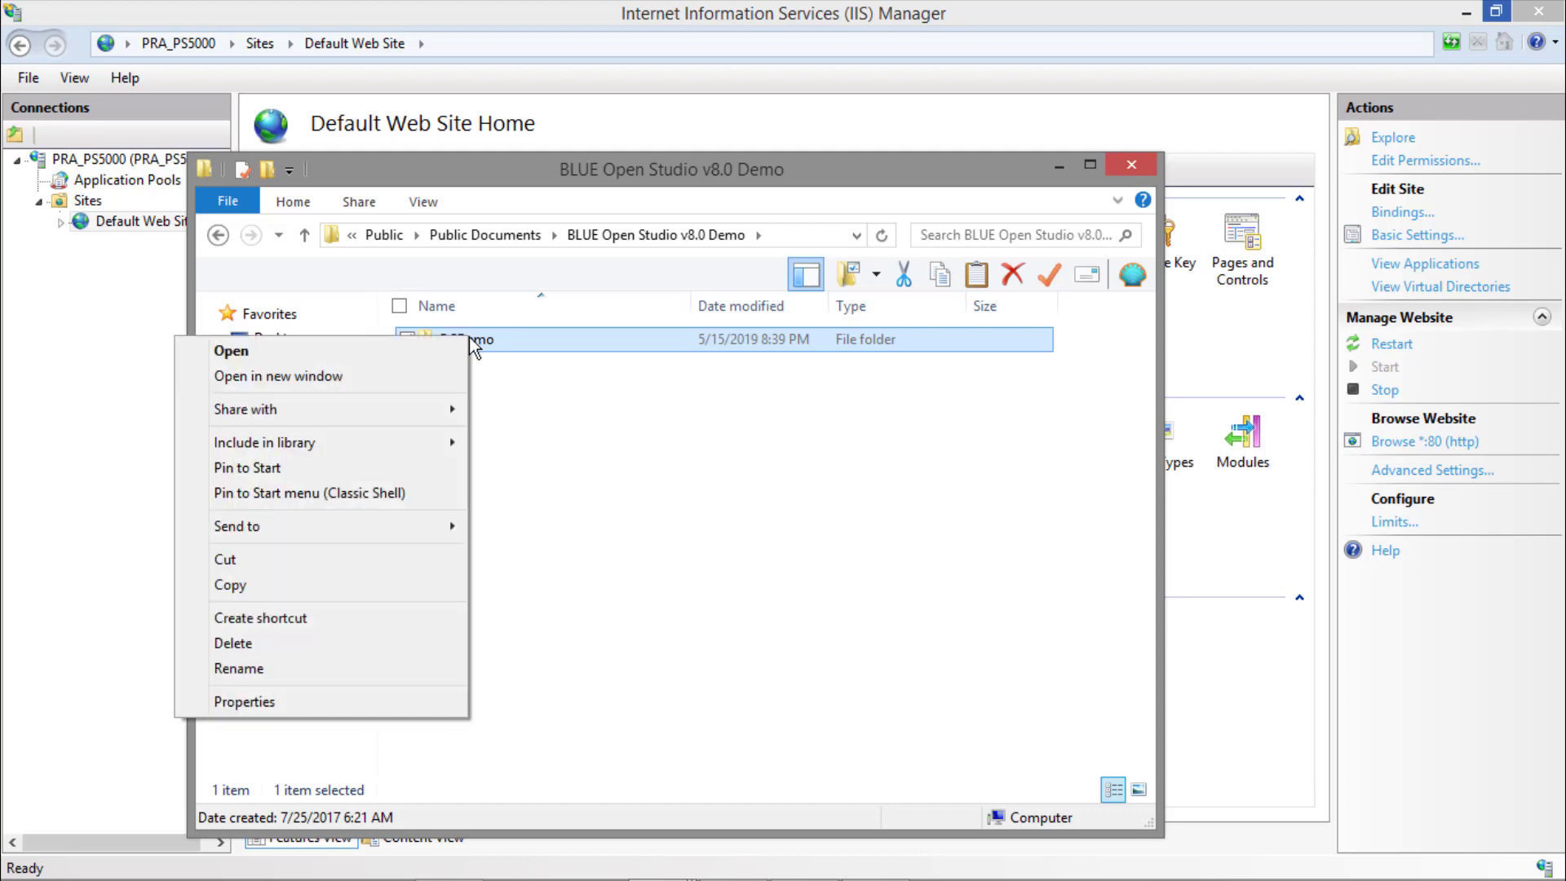
{"action": "left_click", "coordinate": [357, 703]}
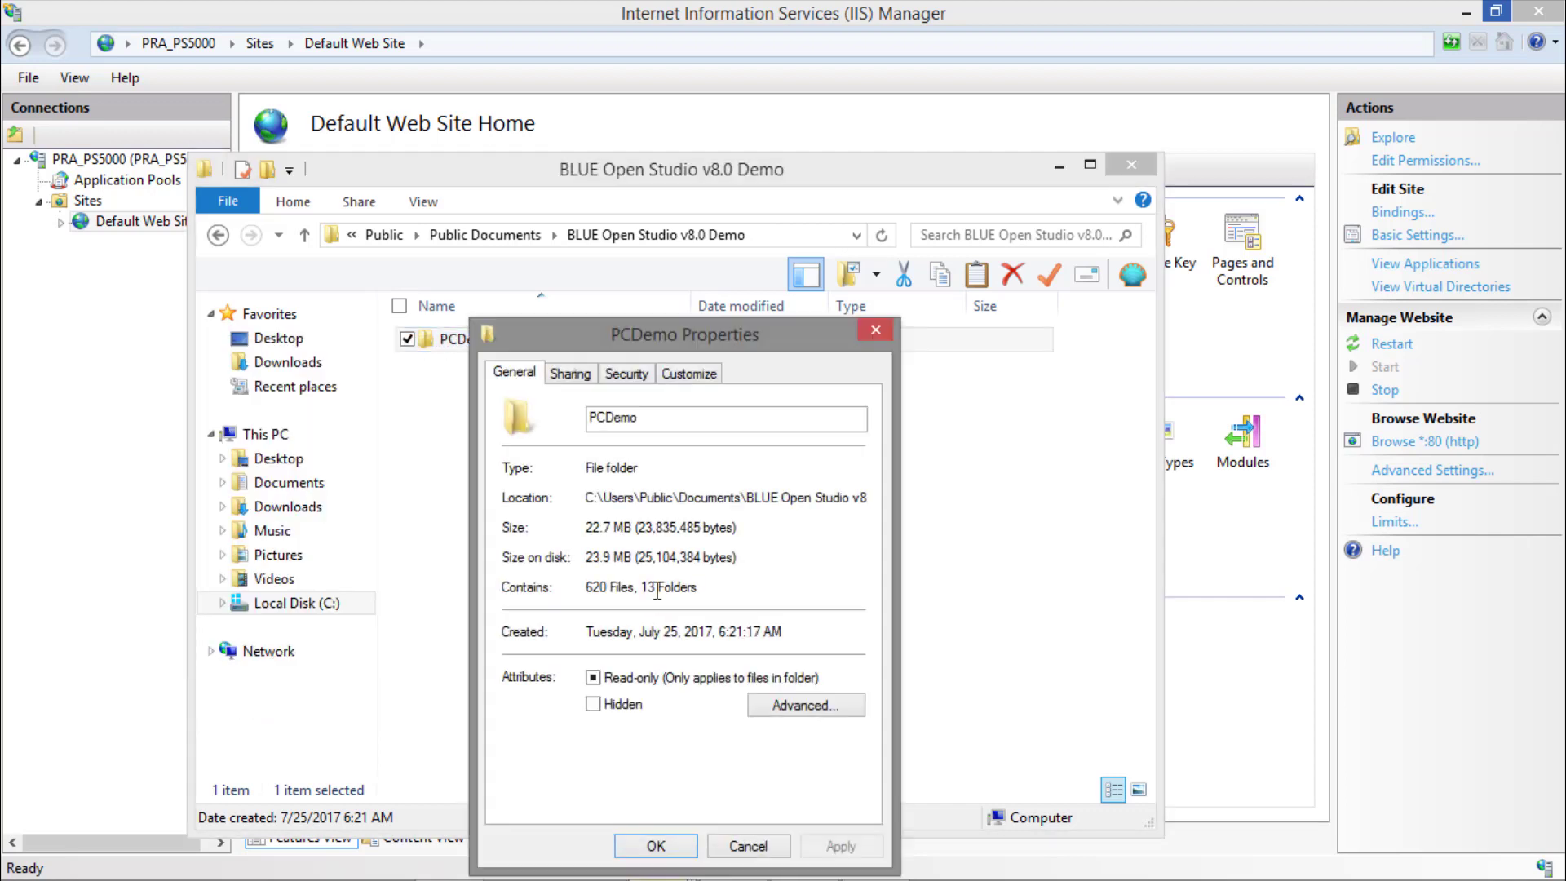
{"action": "left_click", "coordinate": [632, 373]}
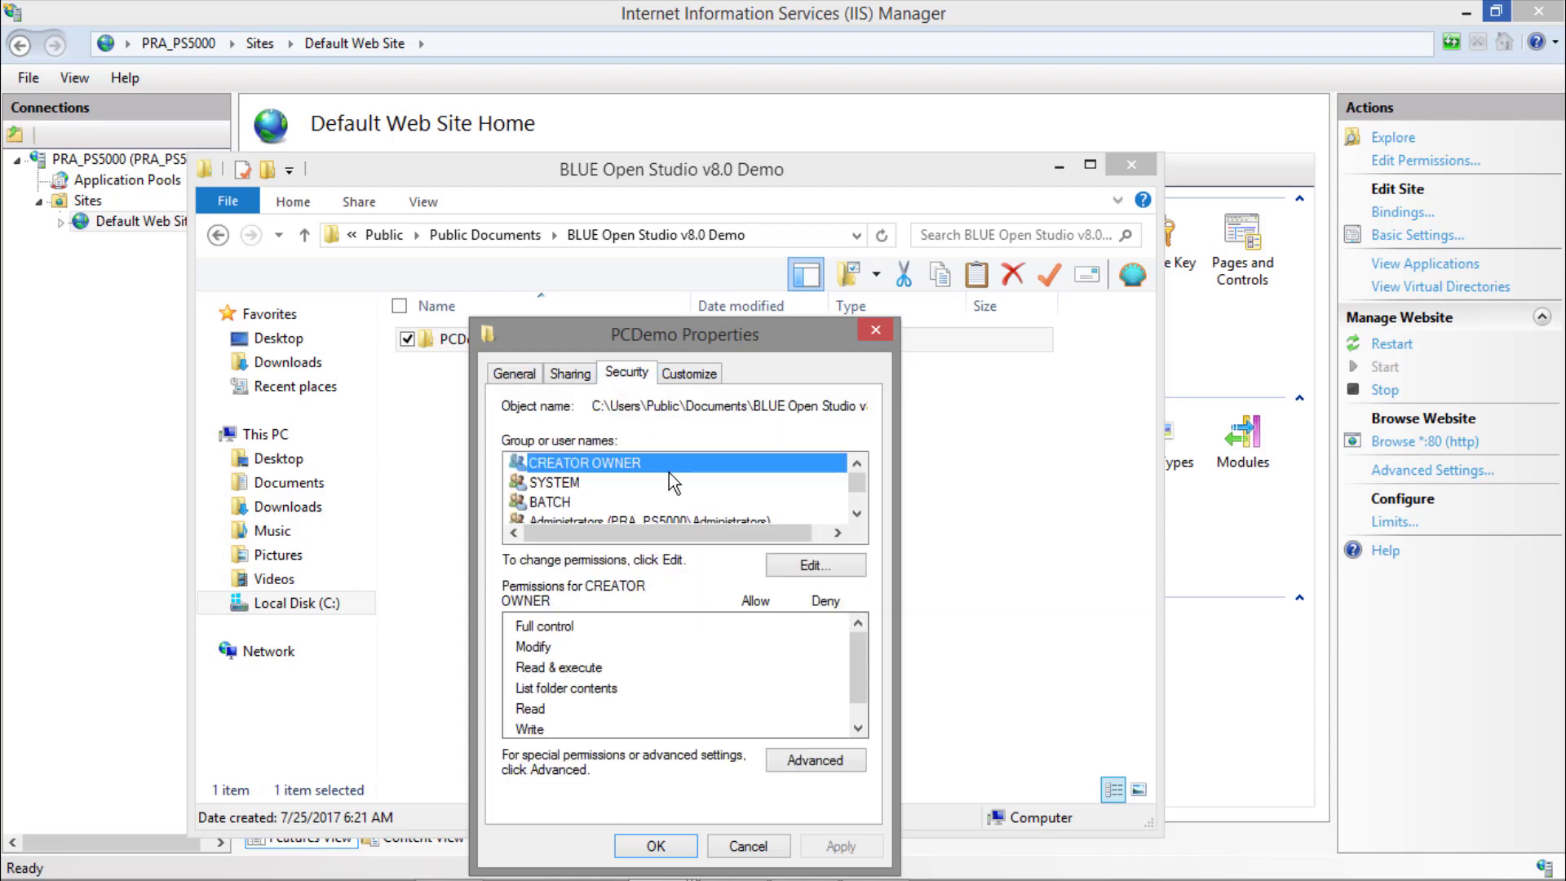
{"action": "scroll", "coordinate": [669, 477], "scroll_direction": "down", "scroll_amount": 3}
{"action": "scroll", "coordinate": [669, 472], "scroll_direction": "up", "scroll_amount": 1}
Add the IUSR account to the PCDemo folder's permissions with its name checked, and allow it full control.
{"action": "left_click", "coordinate": [811, 564]}
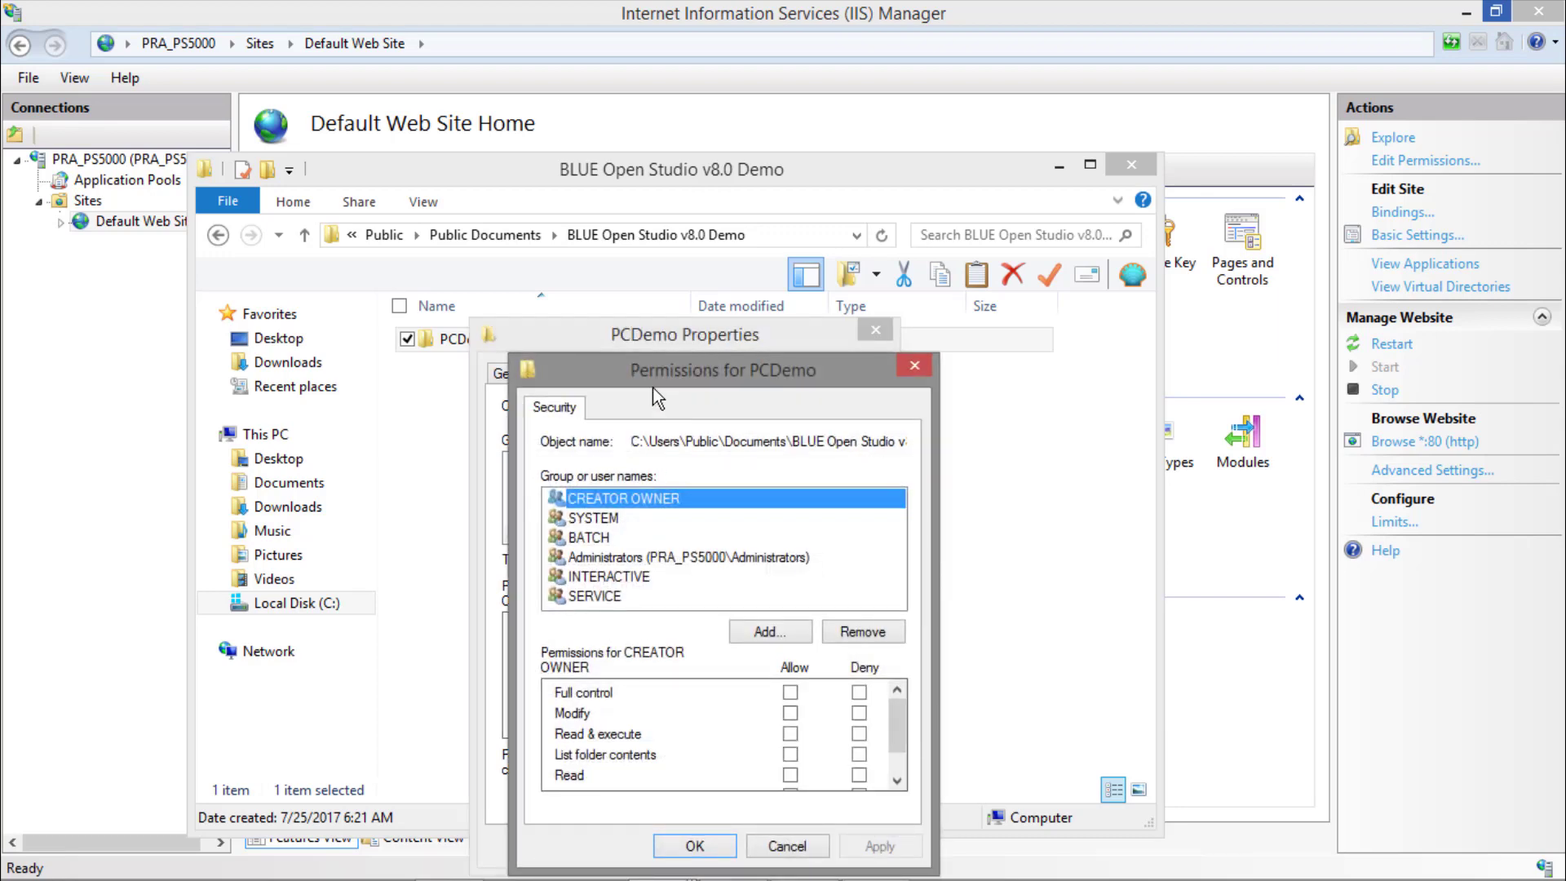
{"action": "left_click", "coordinate": [765, 632]}
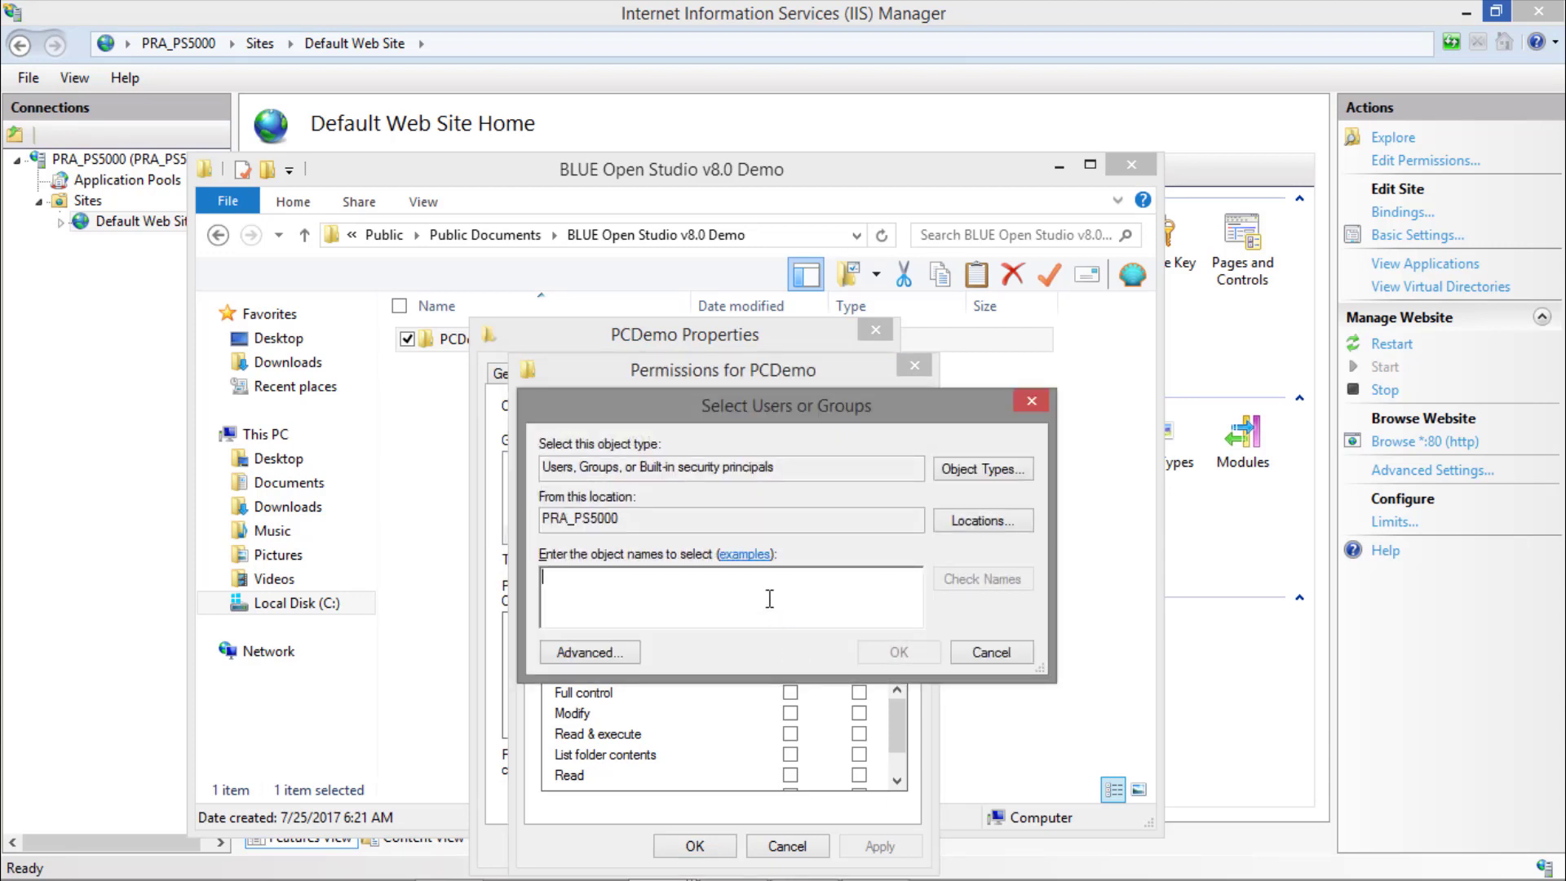
{"action": "type", "text": "IUSR"}
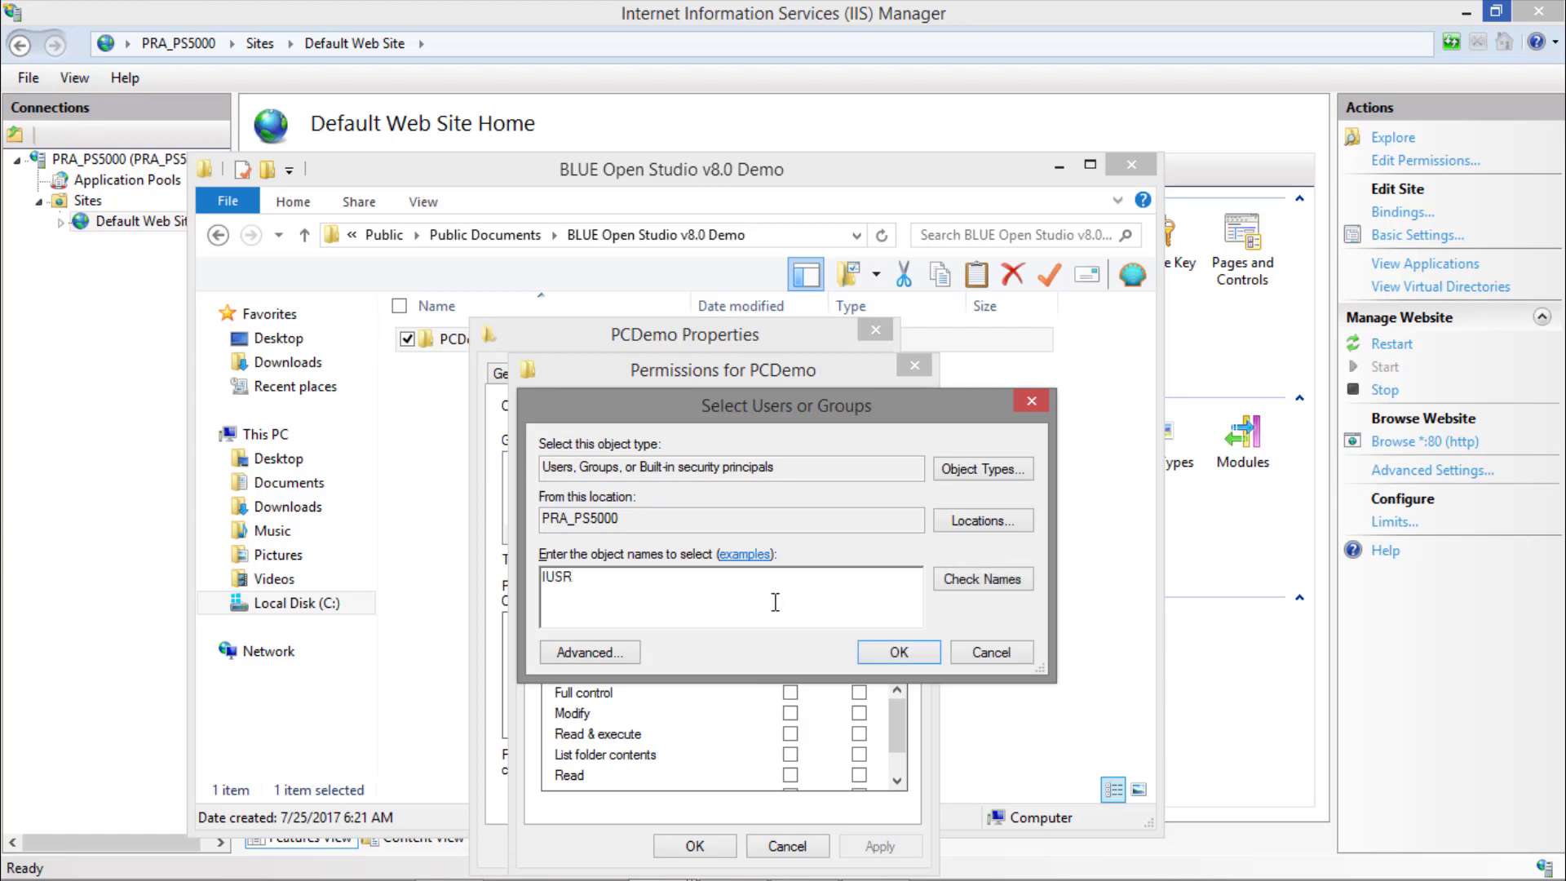
{"action": "left_click", "coordinate": [974, 584]}
{"action": "left_click", "coordinate": [880, 655]}
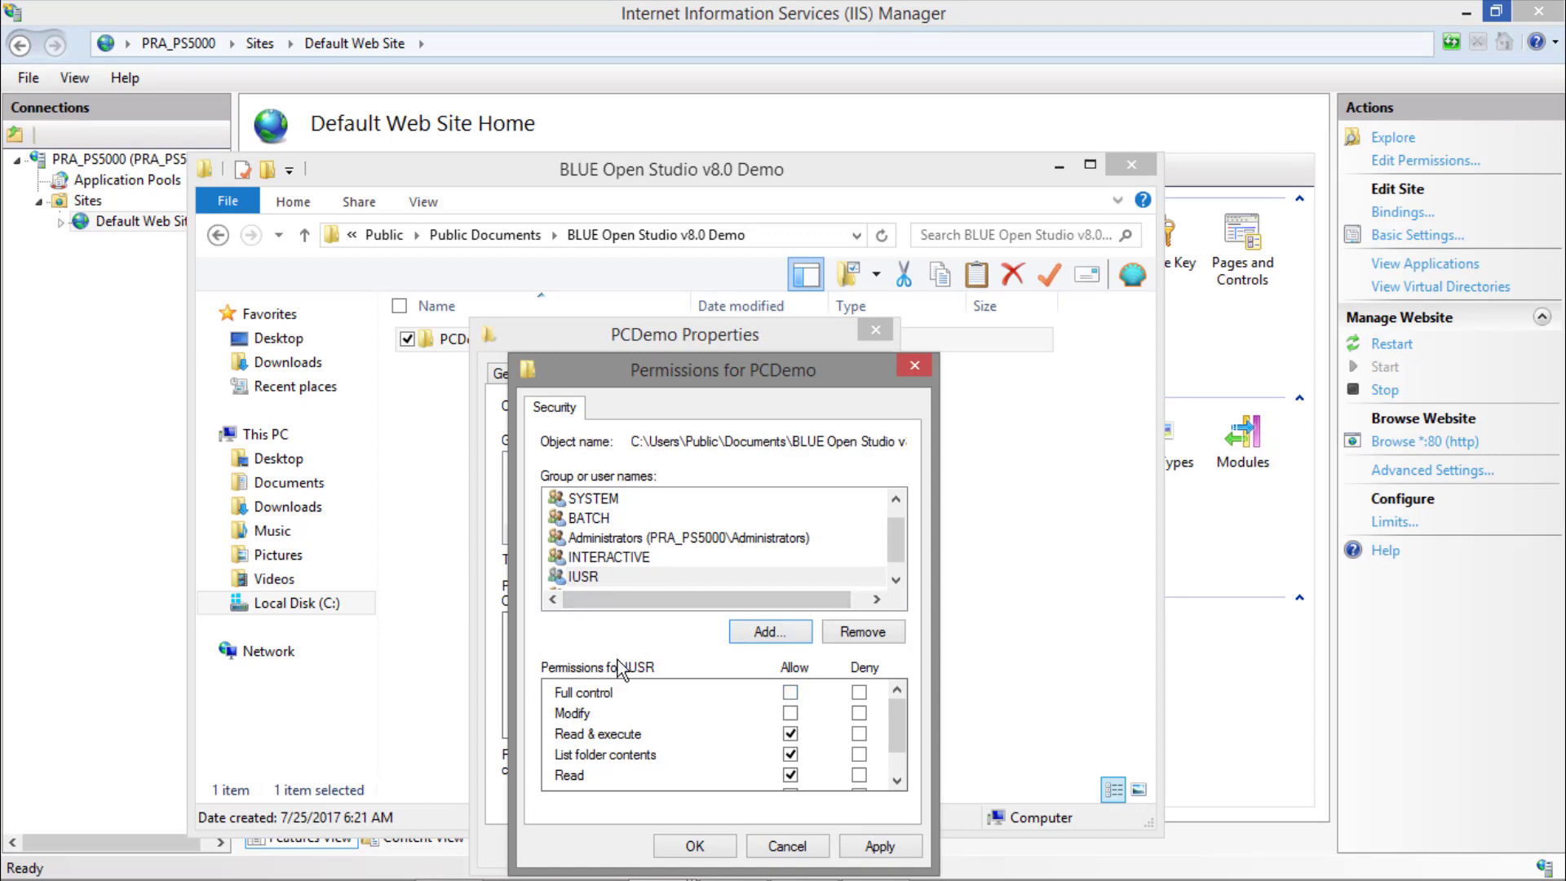
{"action": "left_click", "coordinate": [788, 695]}
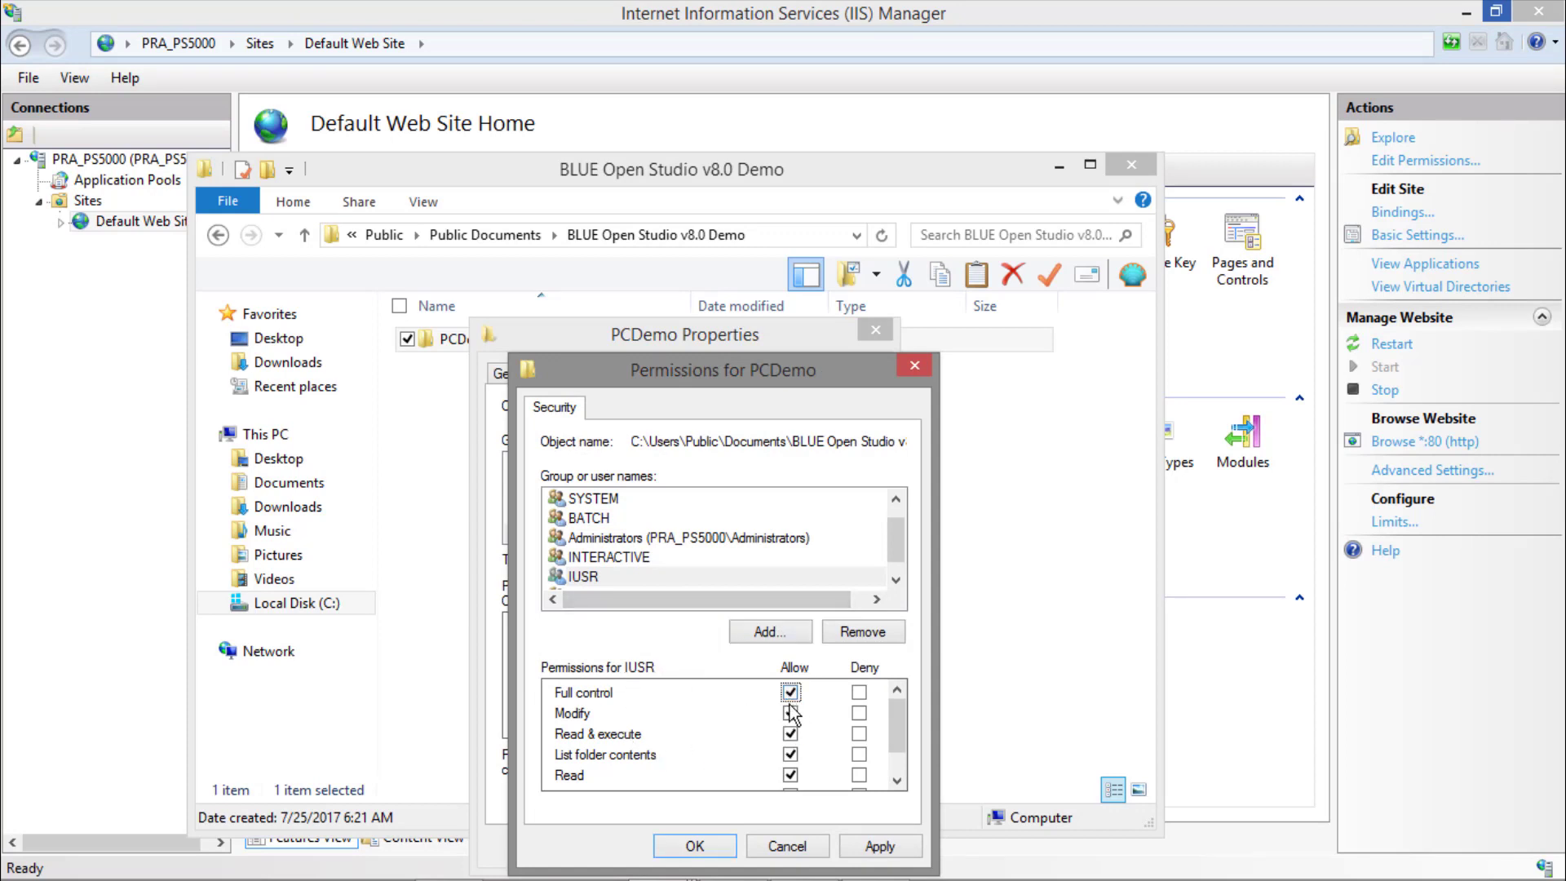
{"action": "scroll", "coordinate": [835, 750], "scroll_direction": "down", "scroll_amount": 1}
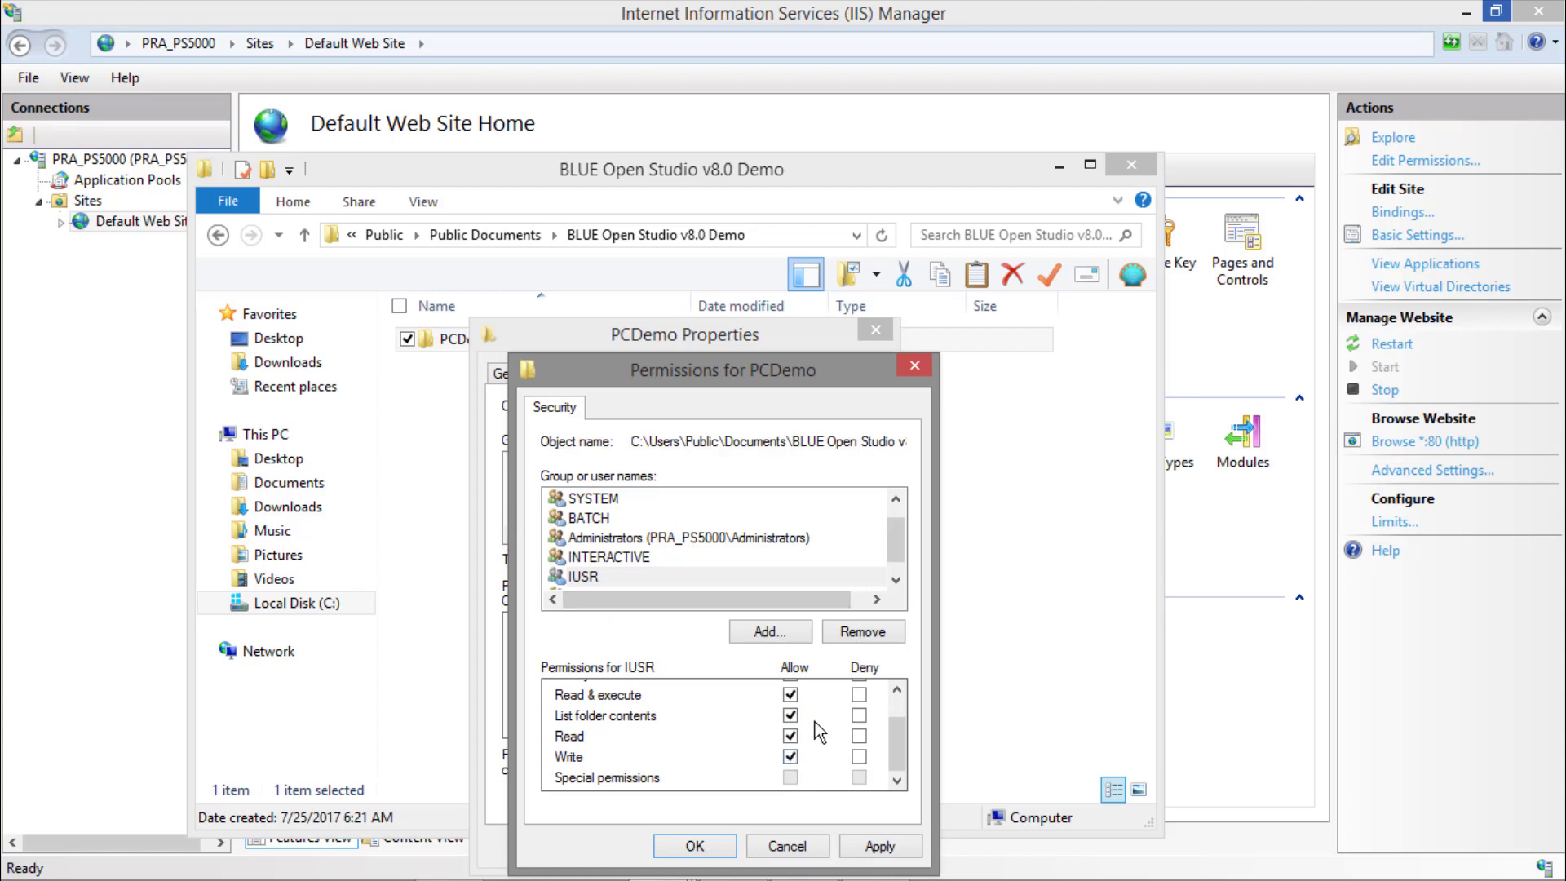
Add the IIS_IUSRS group to the PCDemo folder's permissions with its name checked, and allow it full control.
{"action": "left_click", "coordinate": [768, 634]}
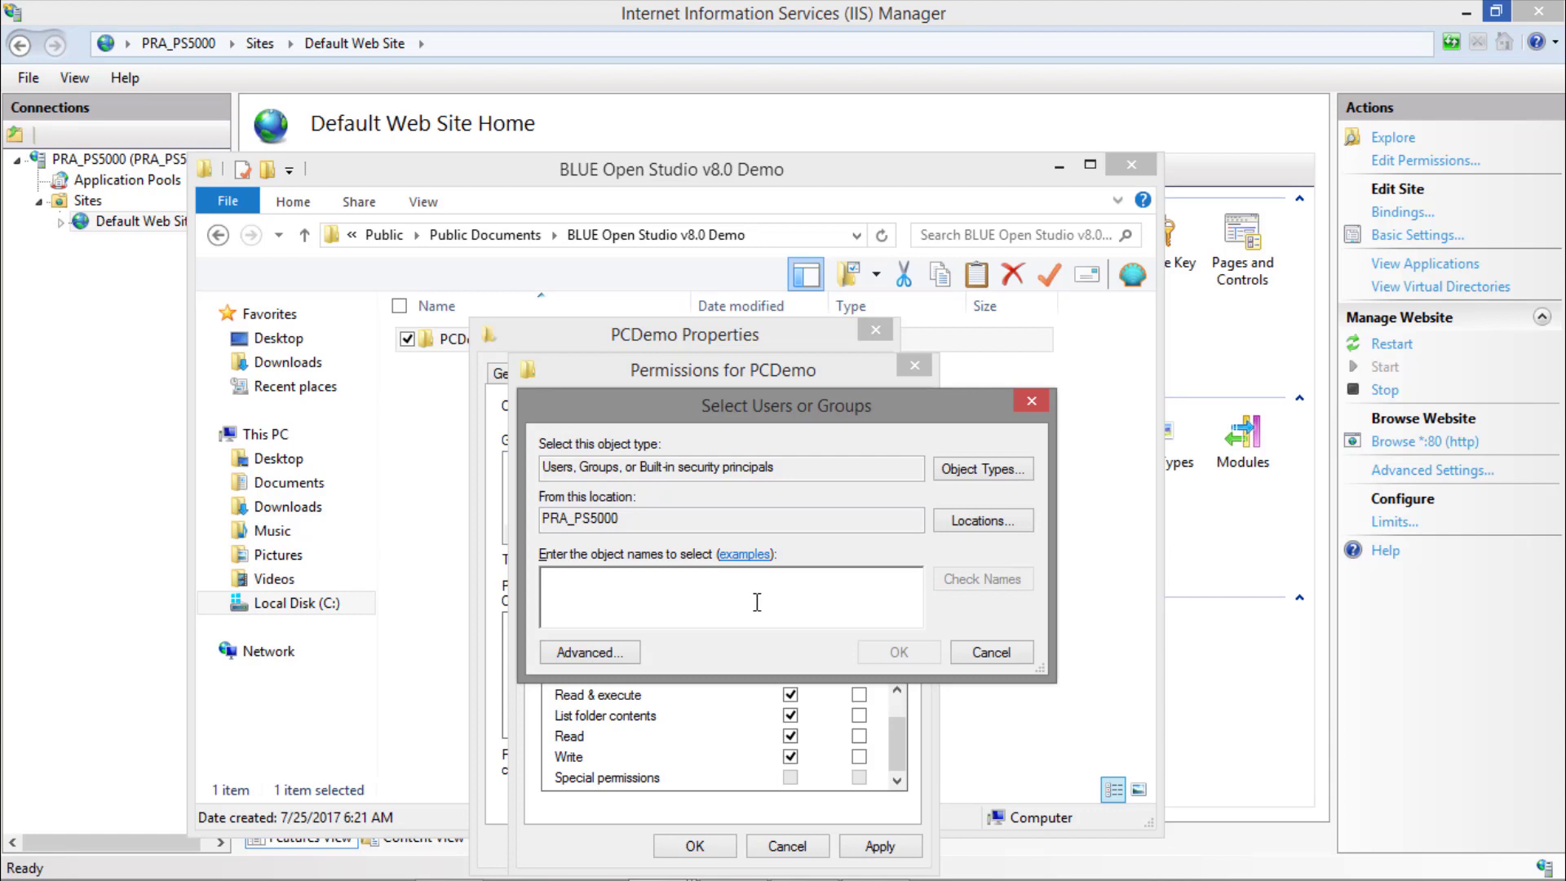
{"action": "type", "text": "IIS_IUSRS"}
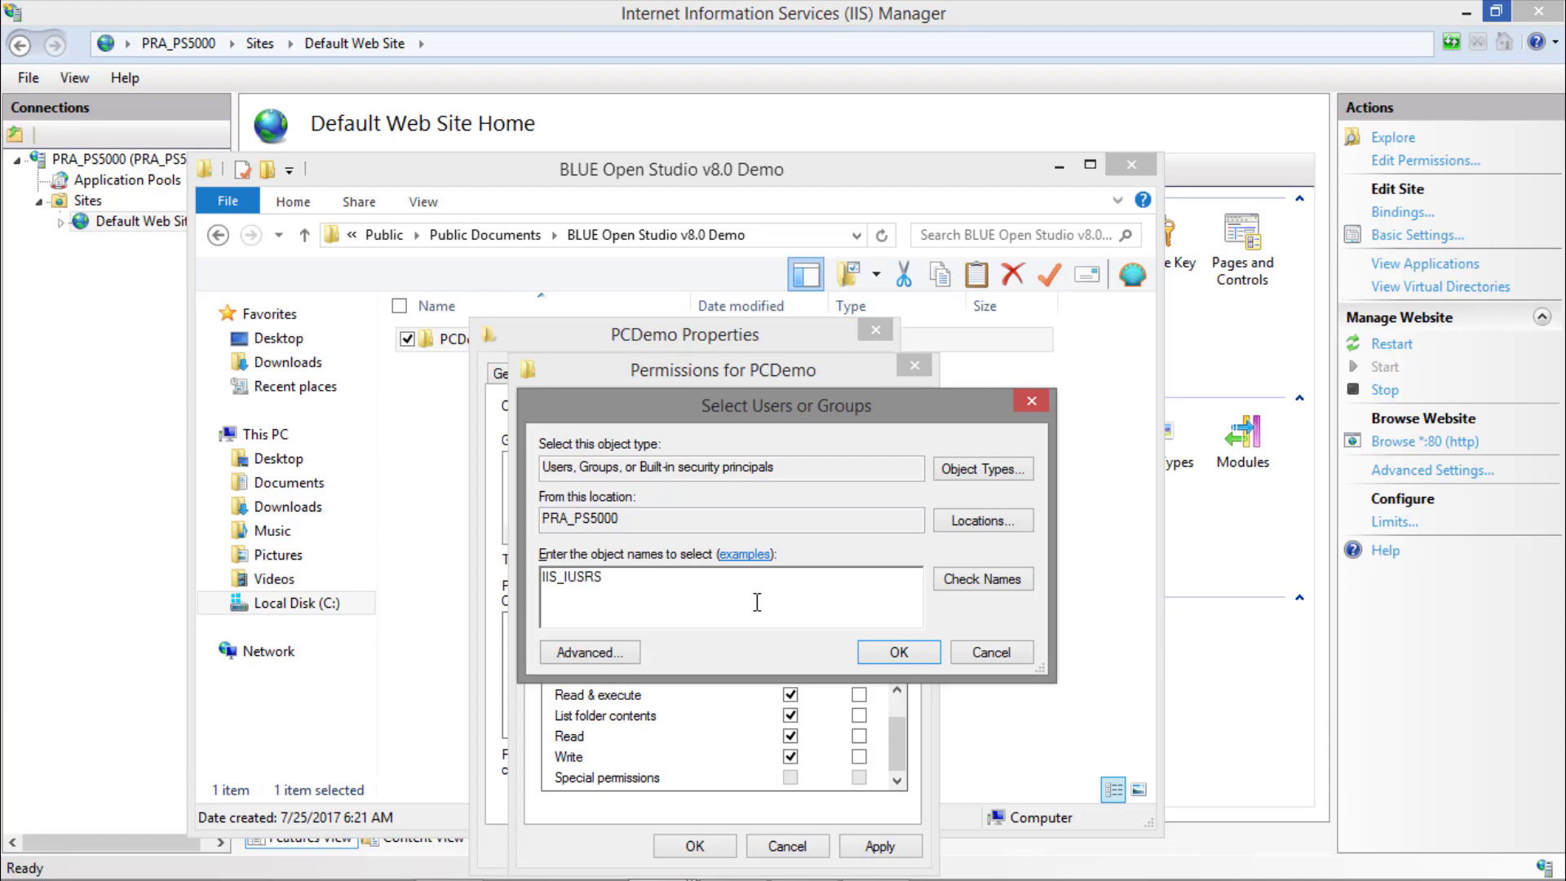
{"action": "left_click", "coordinate": [971, 582]}
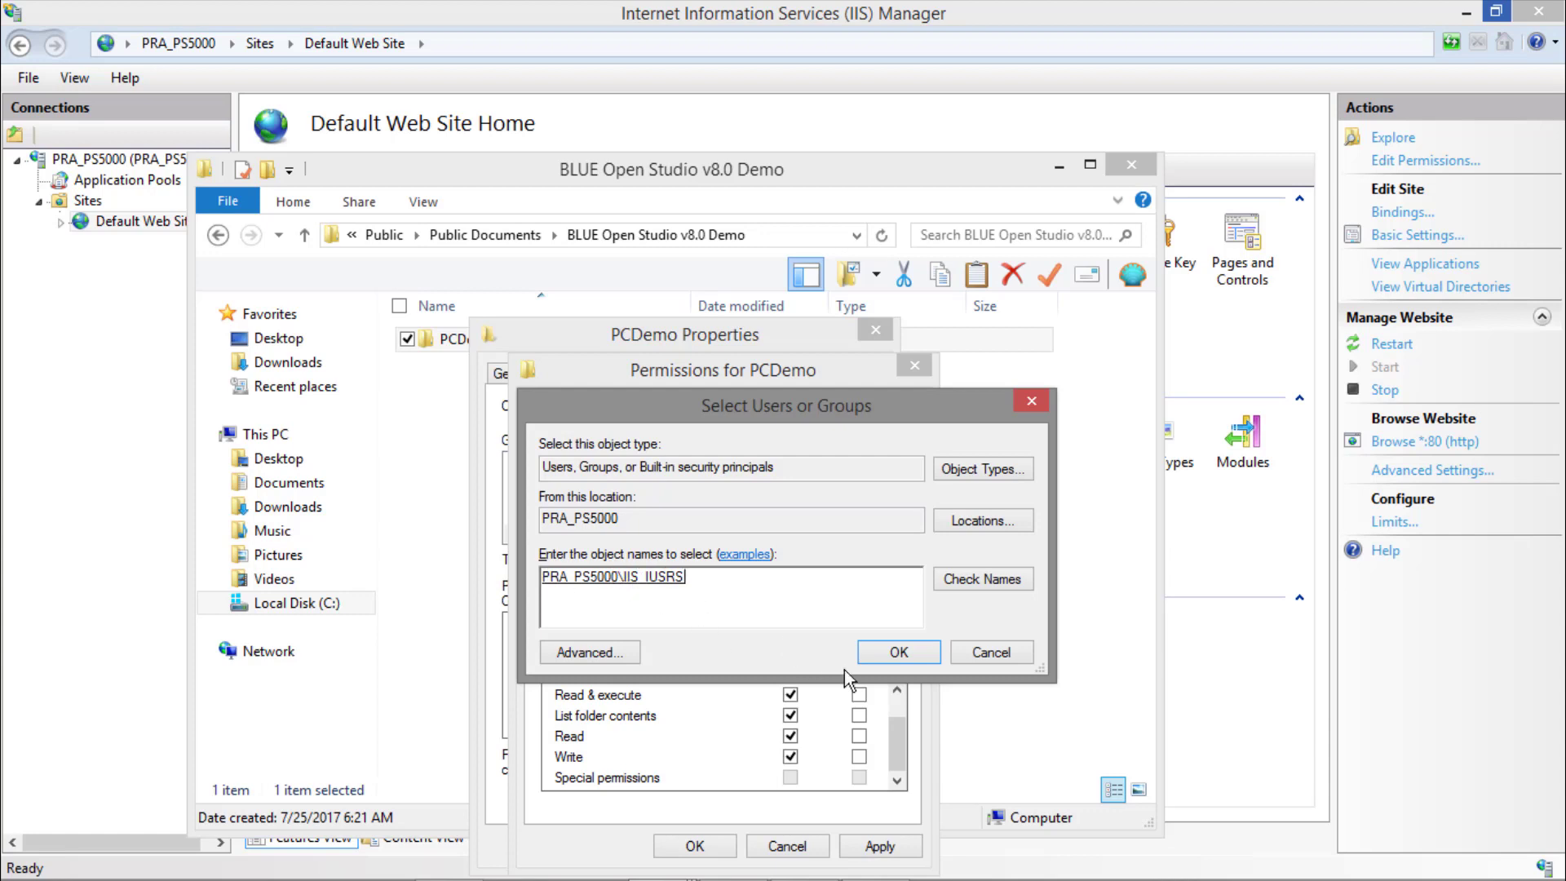
{"action": "left_click", "coordinate": [899, 652]}
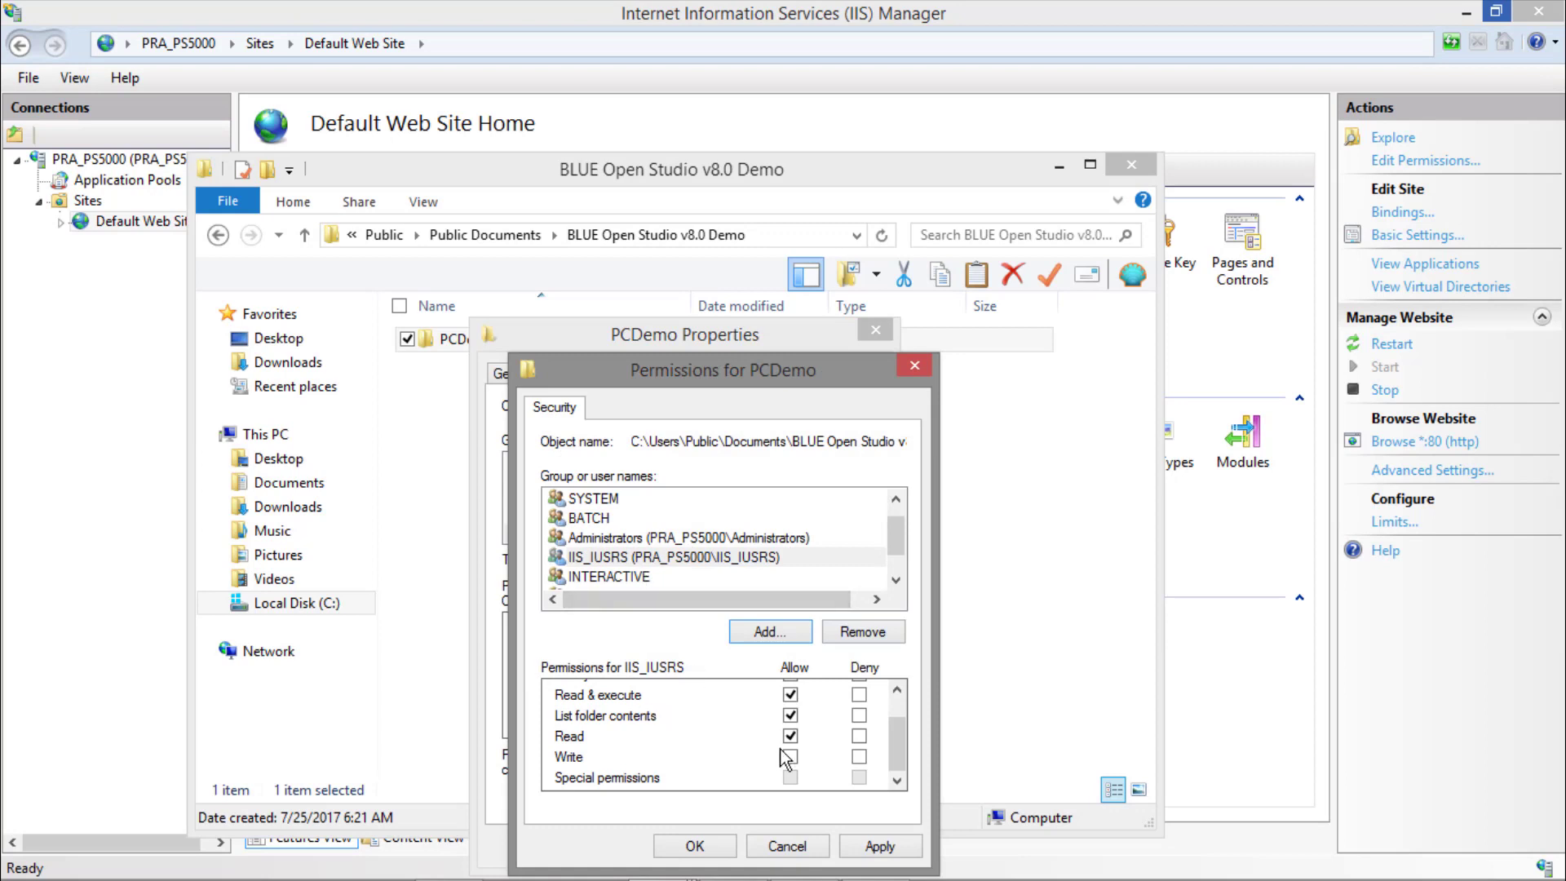
{"action": "left_click_drag", "start_coordinate": [894, 739], "coordinate": [879, 698]}
{"action": "left_click", "coordinate": [791, 692]}
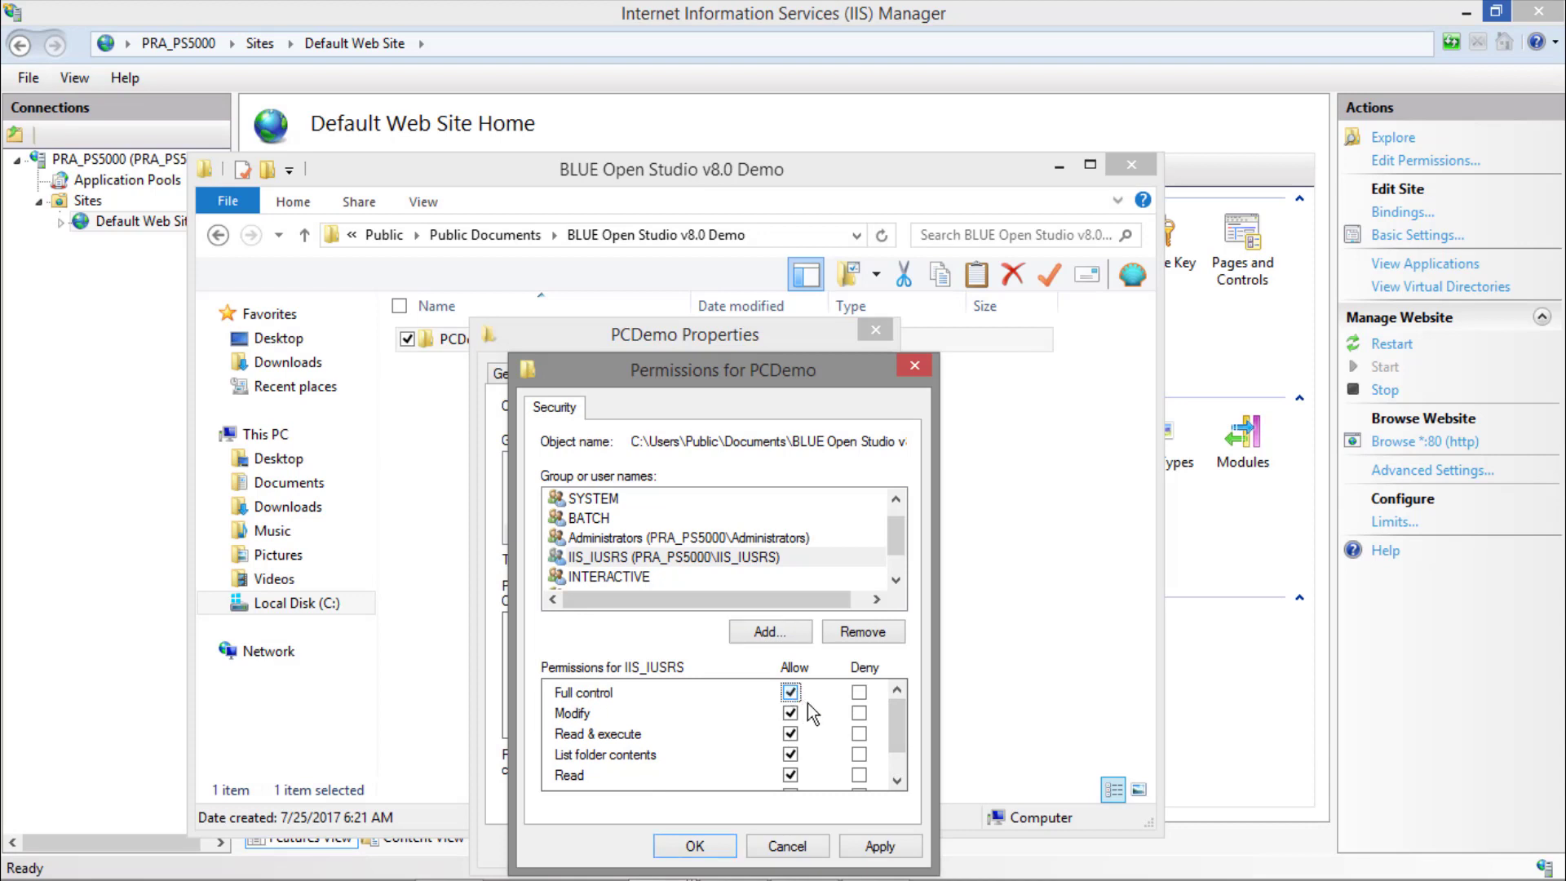
{"action": "left_click_drag", "start_coordinate": [900, 742], "coordinate": [906, 773]}
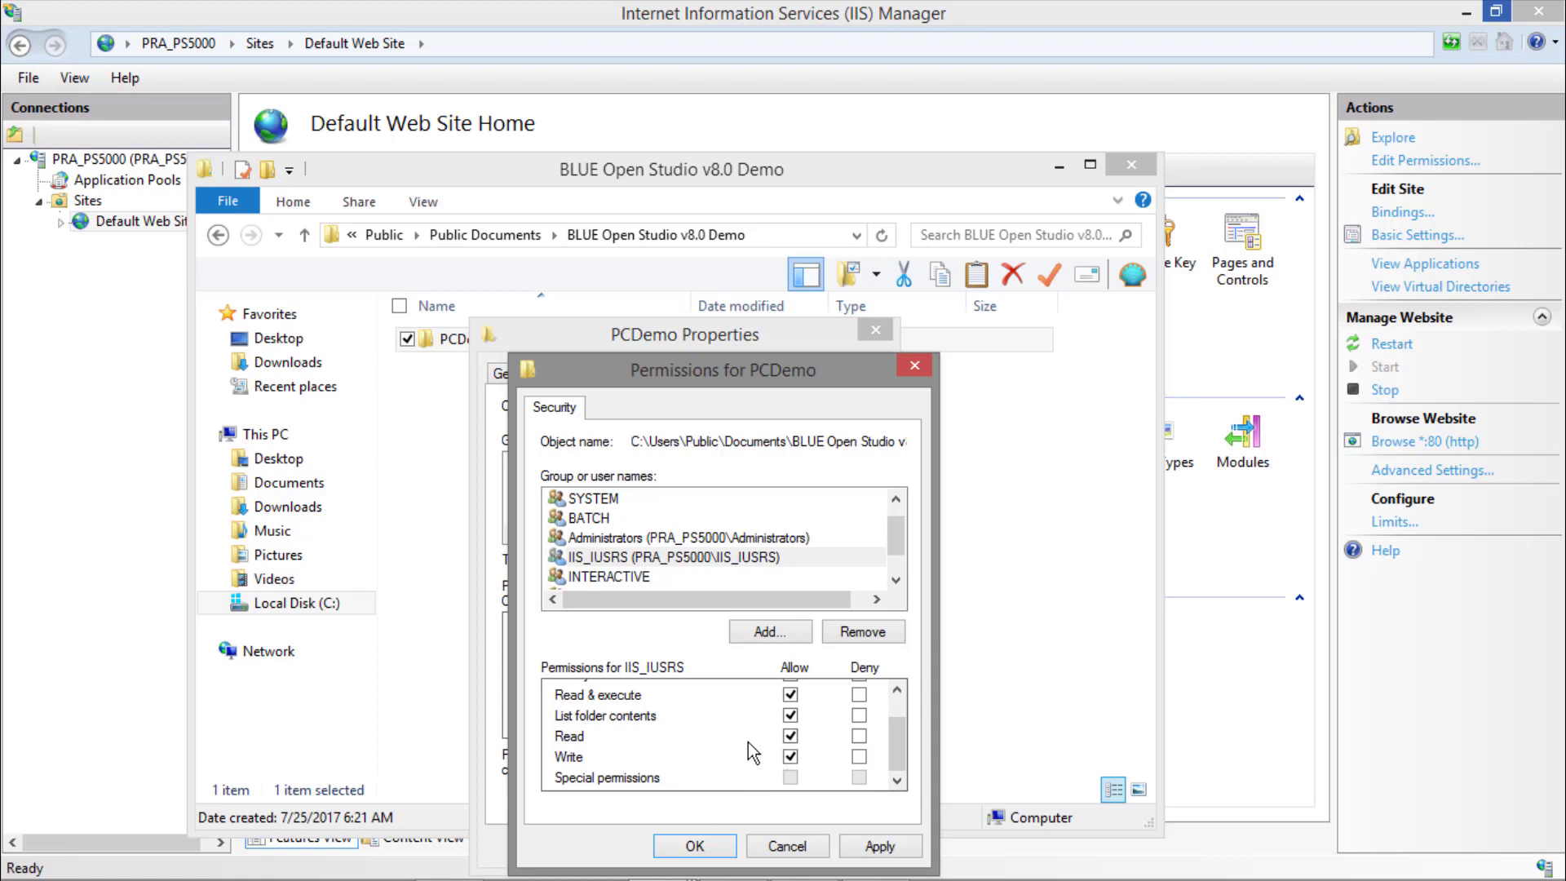
{"action": "scroll", "coordinate": [747, 742], "scroll_direction": "up", "scroll_amount": 1}
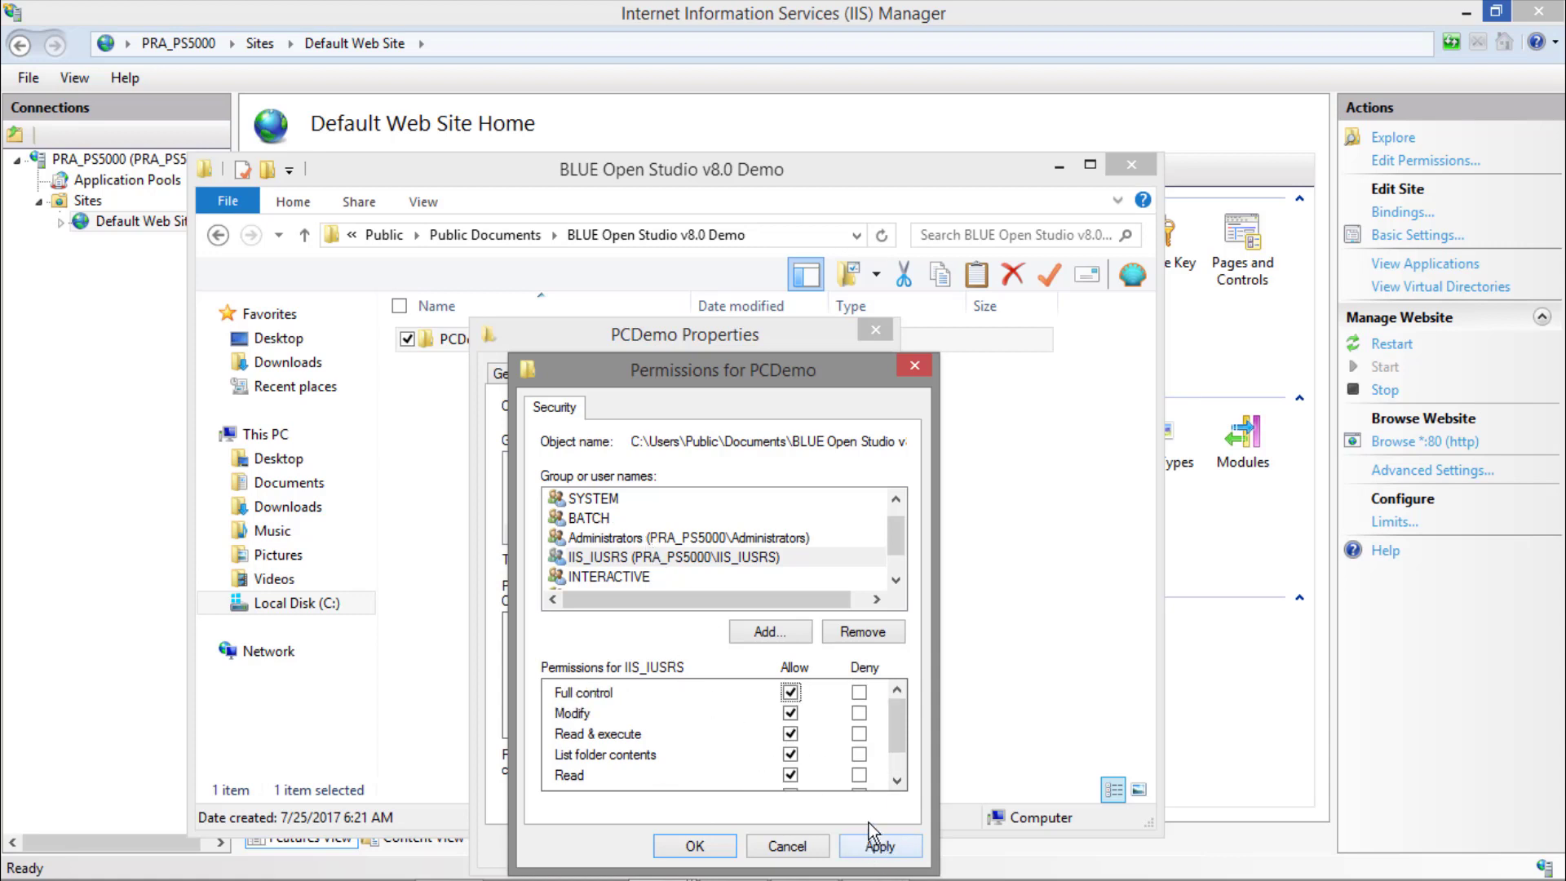
Apply the PCDemo folder's permissions, close its properties and File Explorer, and restart the Default Web Site.
{"action": "left_click", "coordinate": [880, 848]}
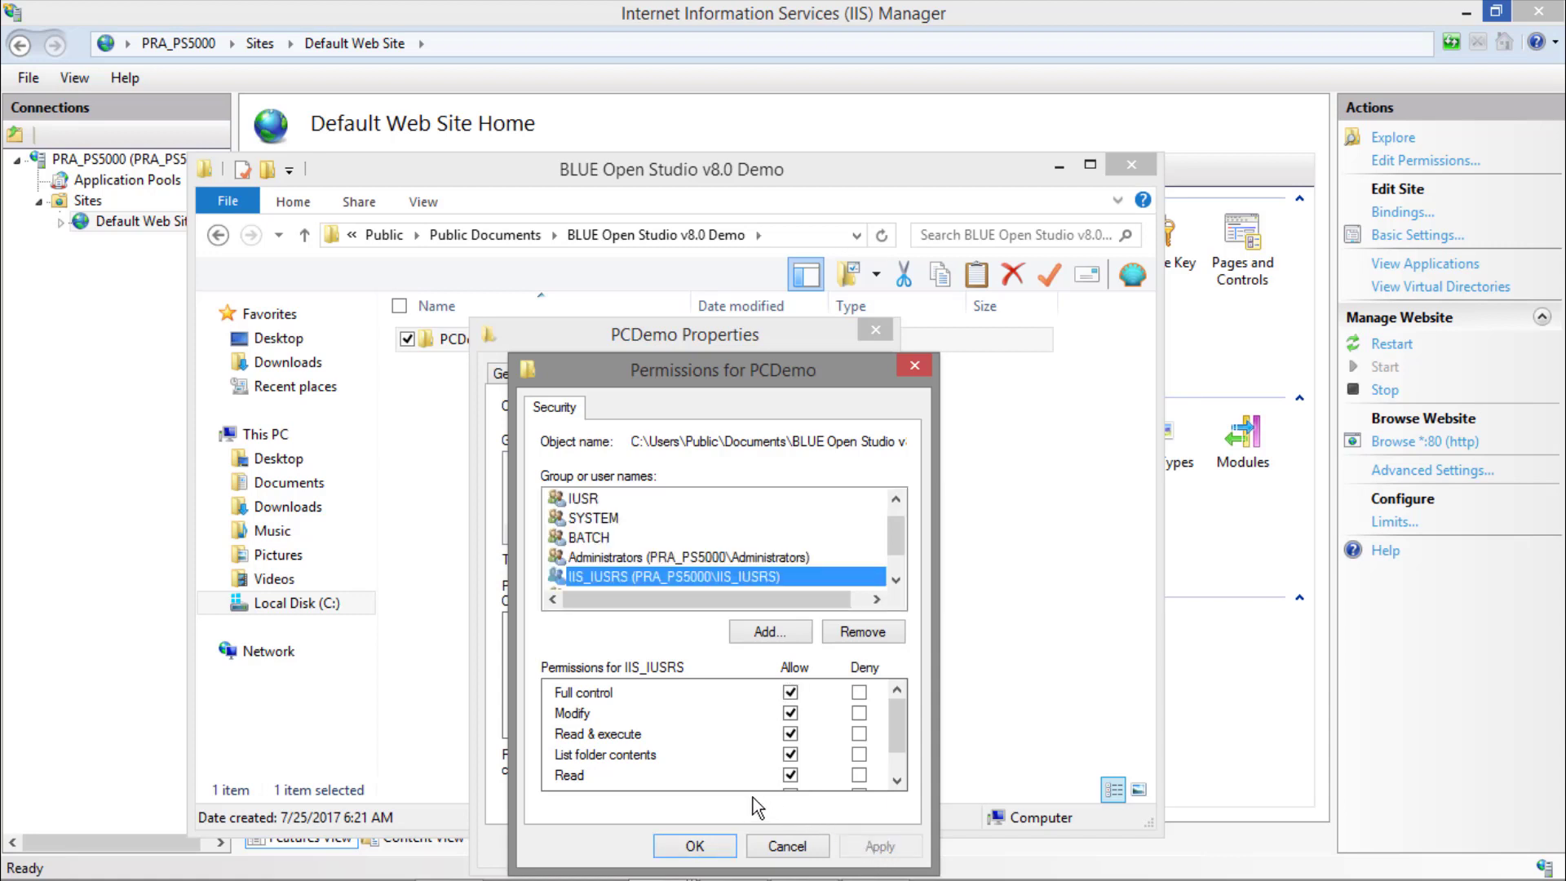
{"action": "left_click", "coordinate": [689, 846]}
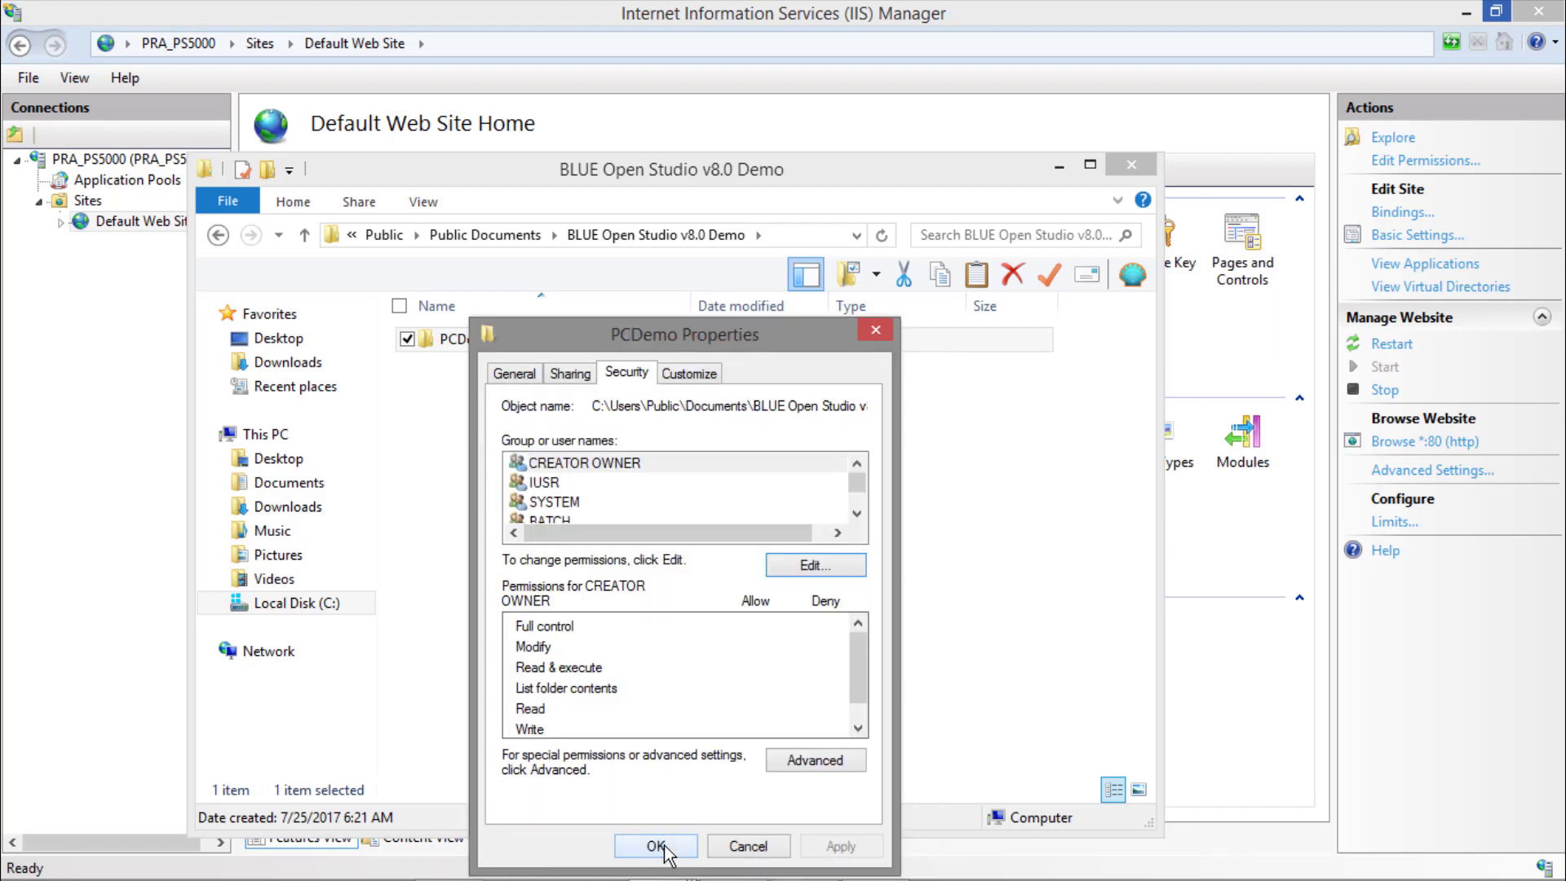
{"action": "left_click", "coordinate": [664, 850]}
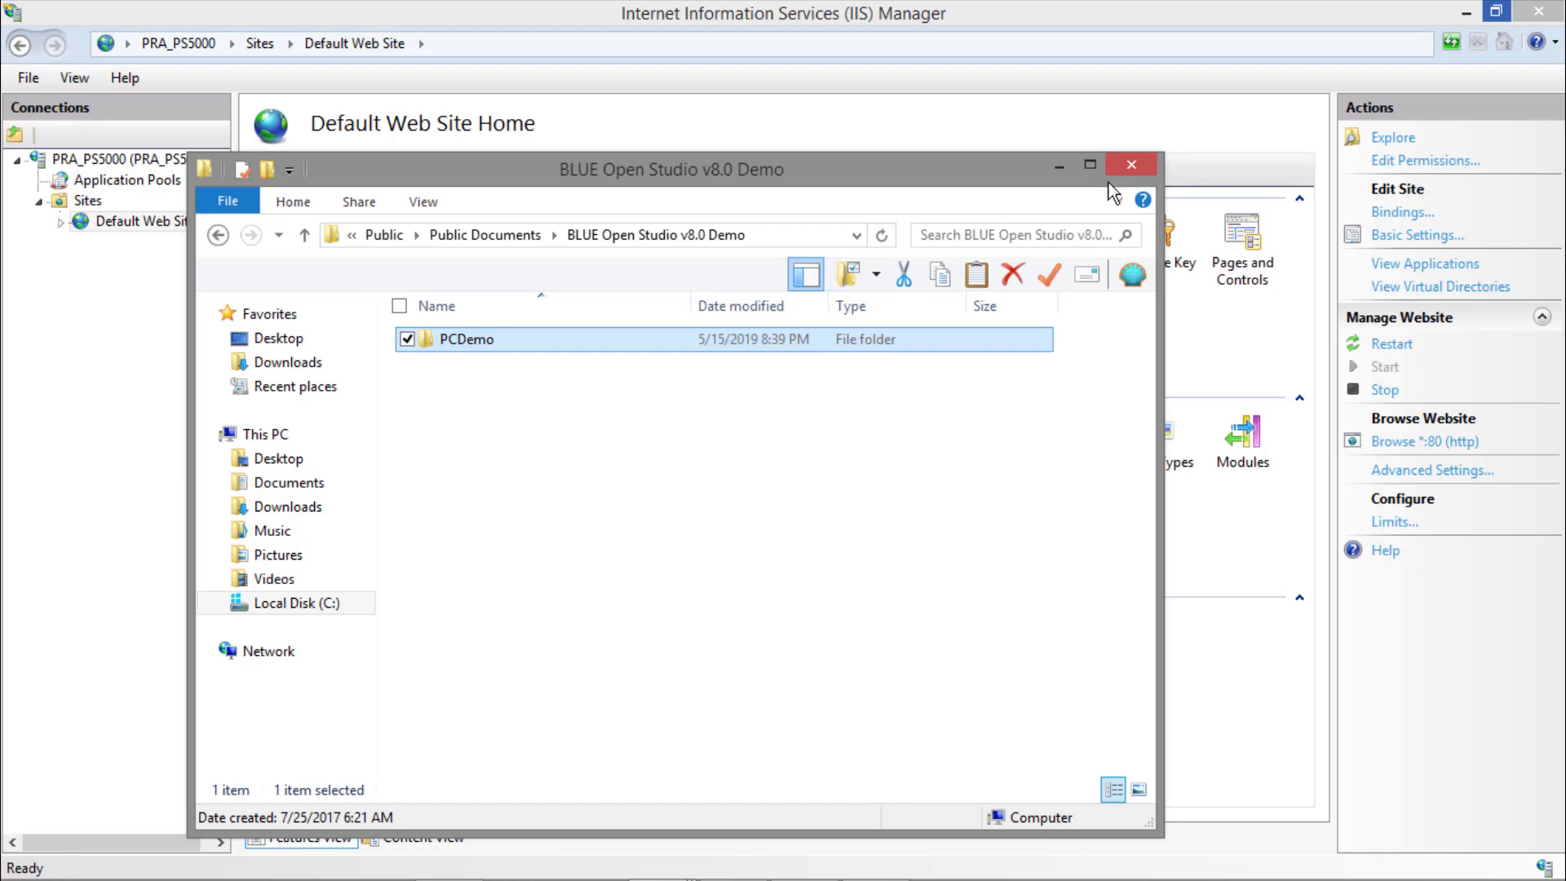
{"action": "left_click", "coordinate": [1130, 162]}
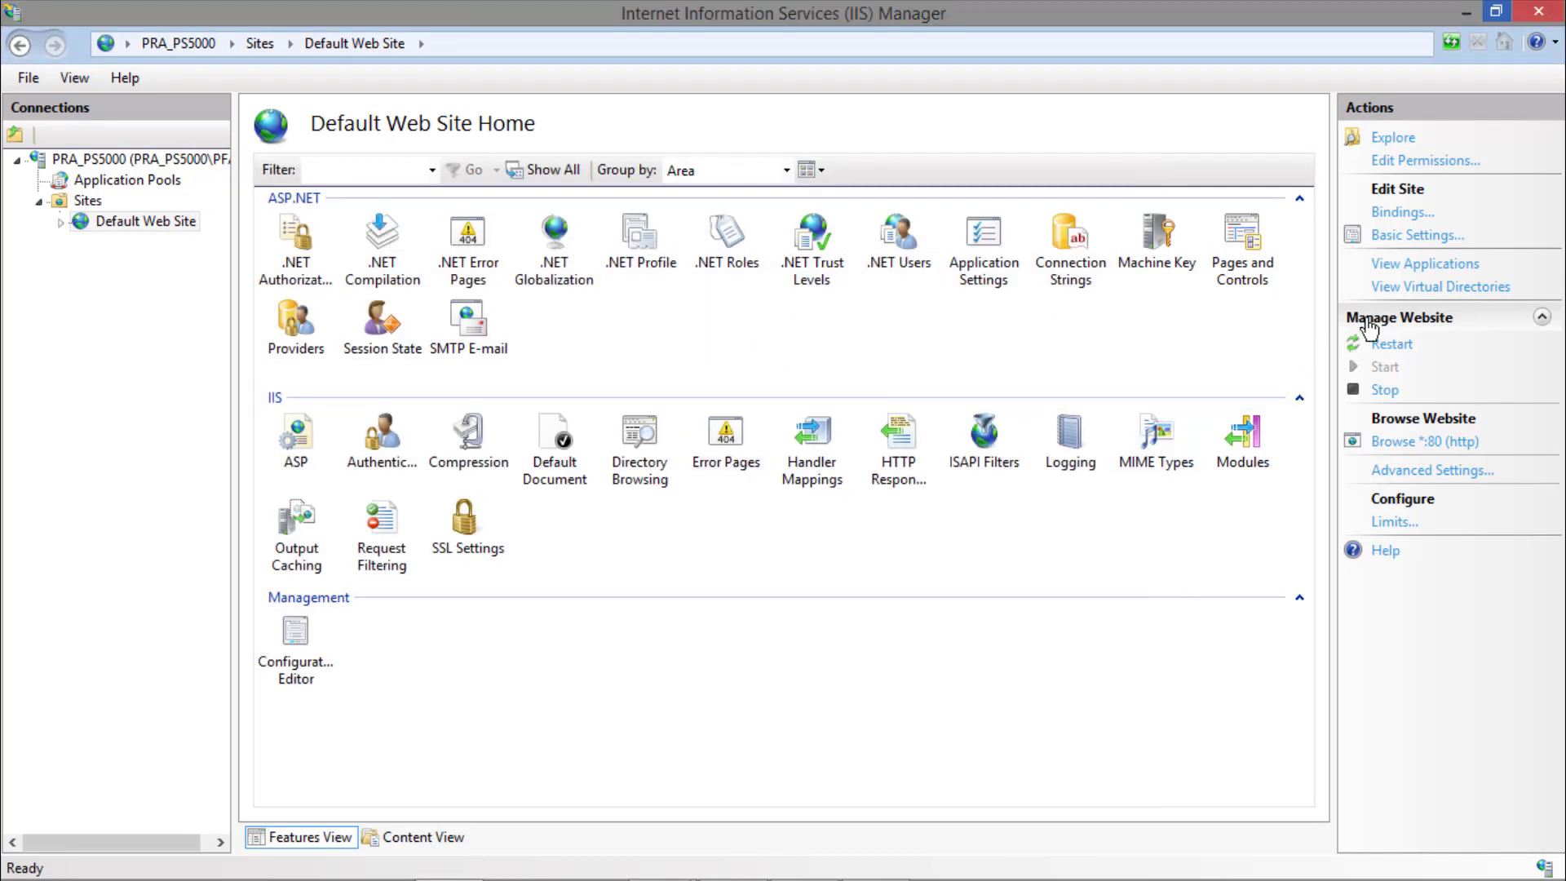
{"action": "left_click", "coordinate": [1390, 345]}
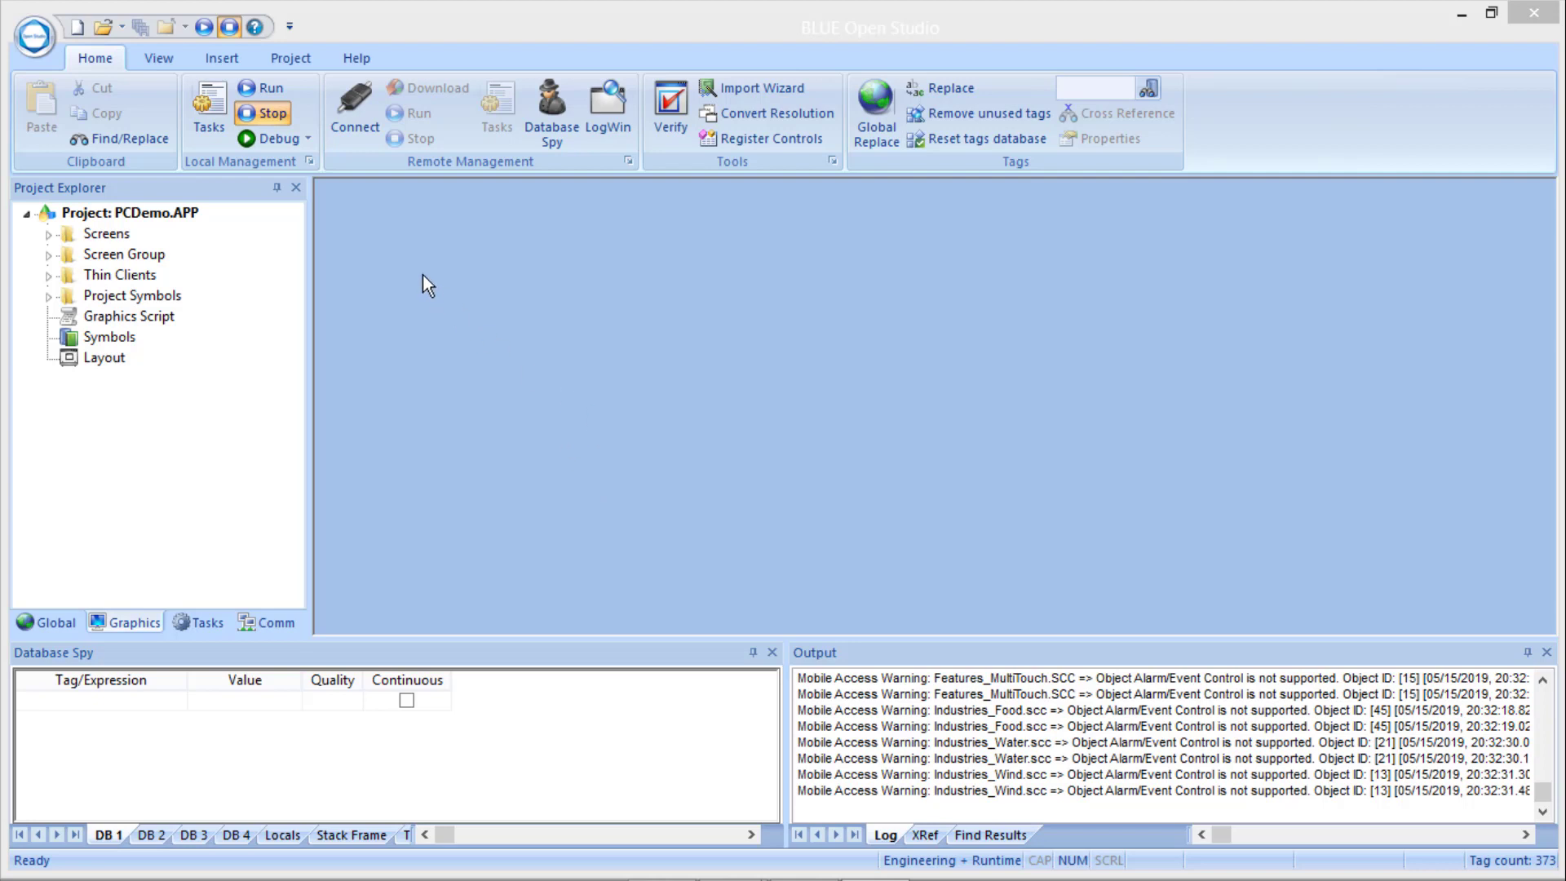
Switch to BLUE Open Studio, run the PCDemo project locally and open its Mobile Access page in the browser.
{"action": "left_click", "coordinate": [203, 27]}
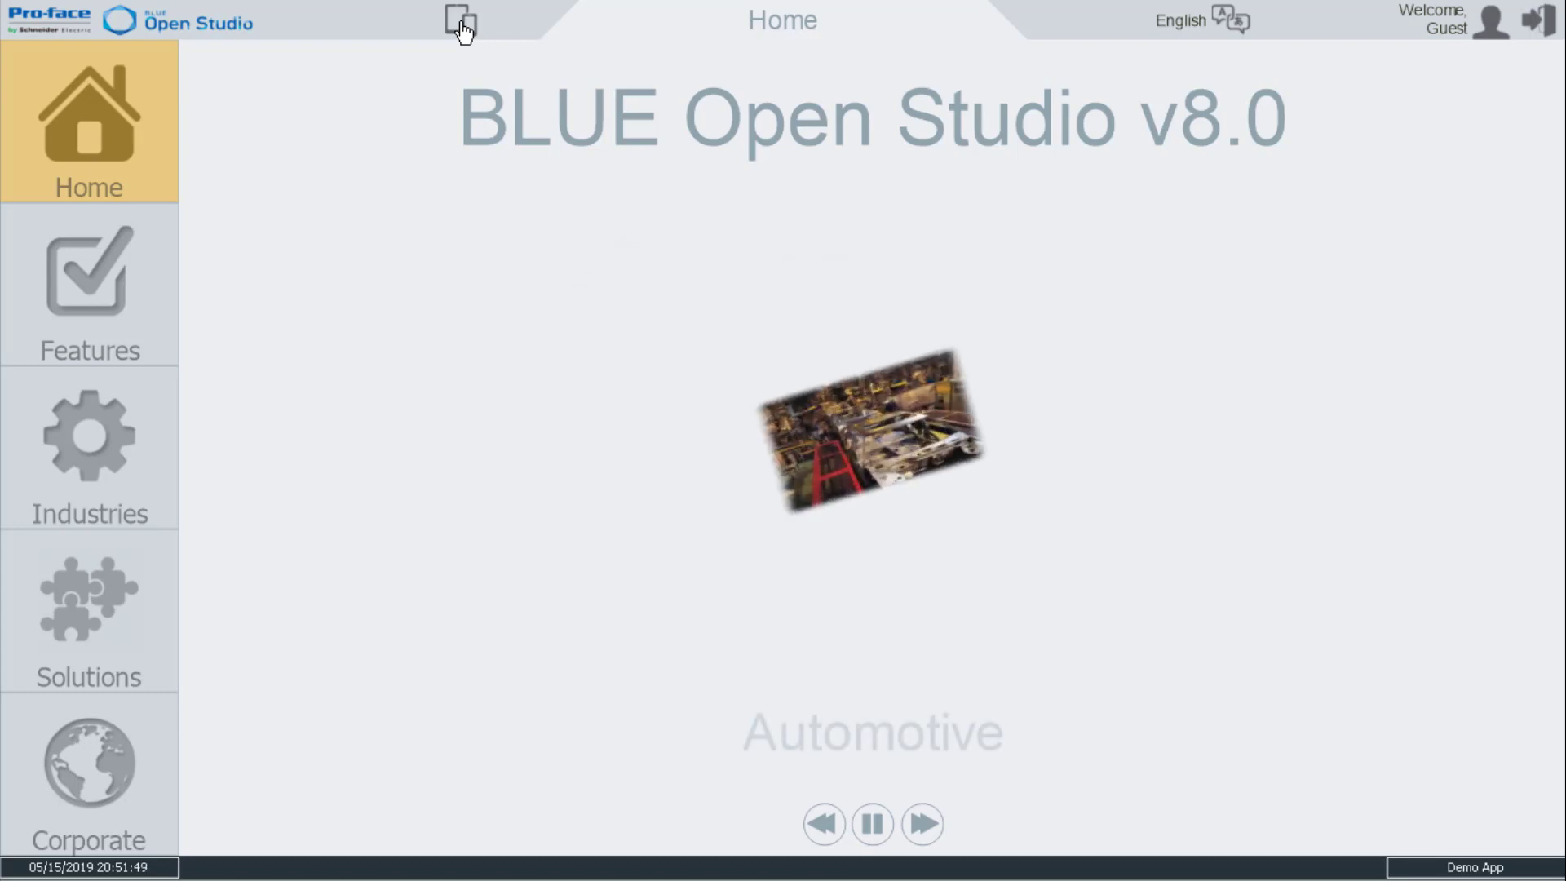
{"action": "left_click", "coordinate": [462, 32]}
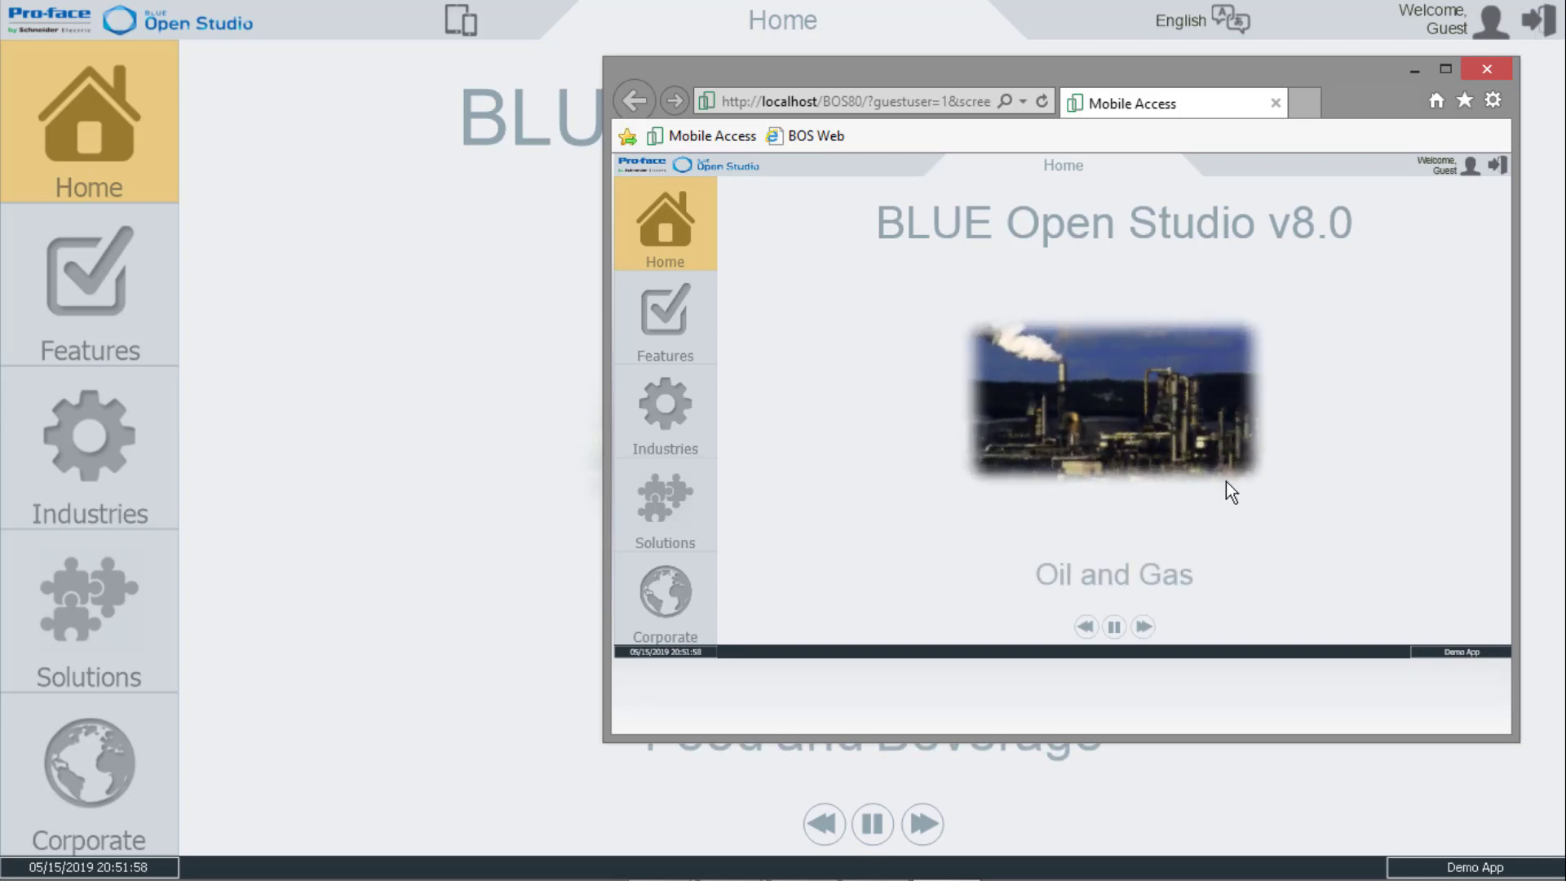
Read through the full address of the Mobile Access page and browse the demo's Features, Solutions and Home screens.
{"action": "left_click", "coordinate": [787, 105]}
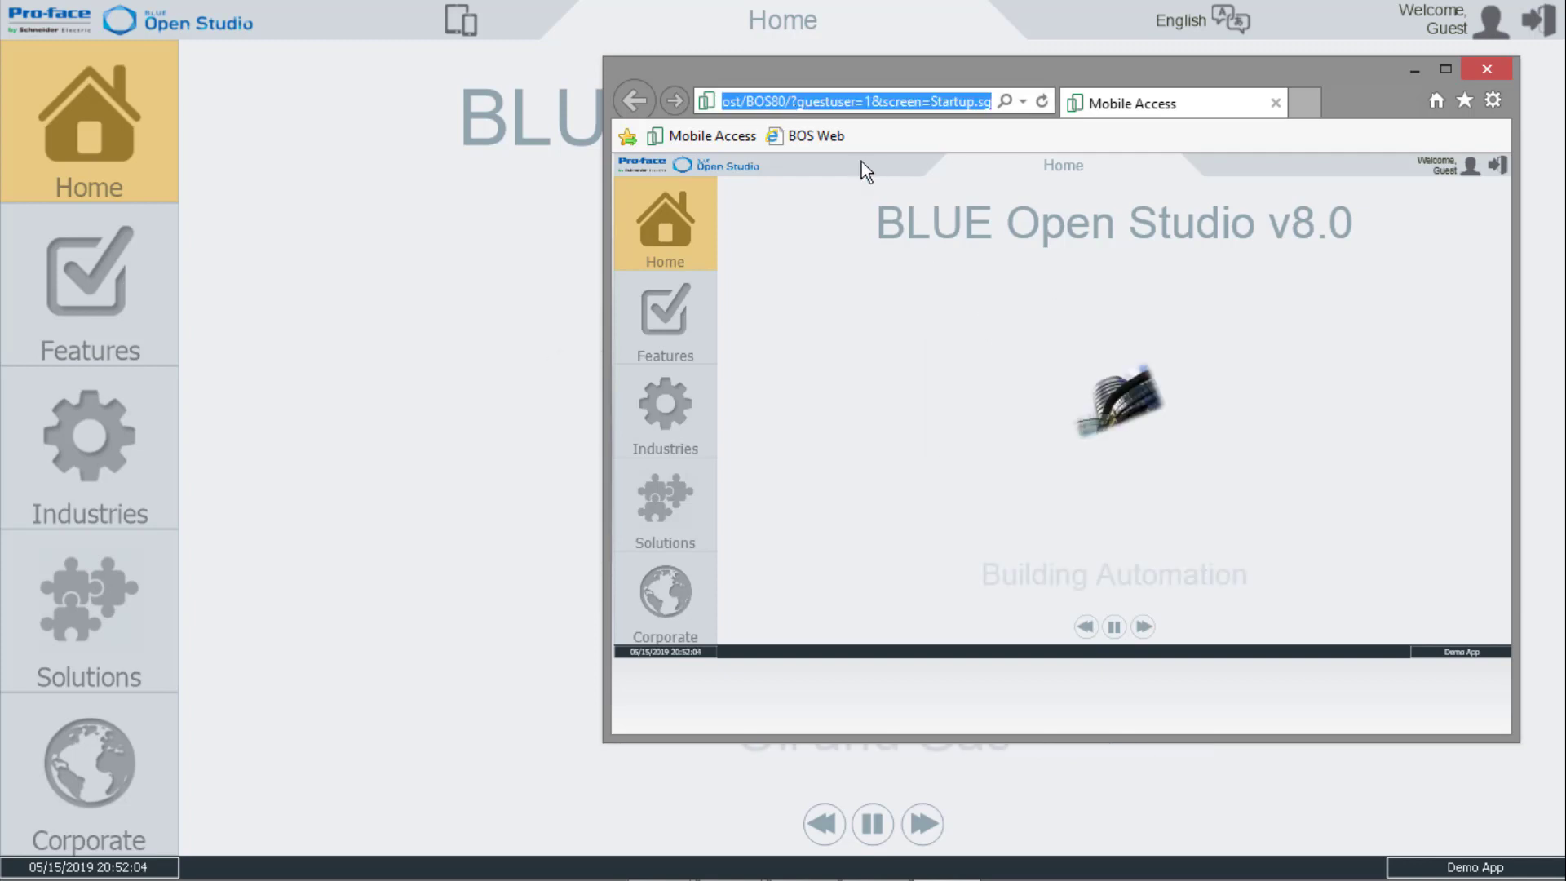
{"action": "key", "text": "End"}
{"action": "key", "text": "Left"}
{"action": "key", "text": "Left"}
{"action": "key", "text": "Left"}
{"action": "key", "text": "Left"}
{"action": "key", "text": "Left"}
{"action": "key", "text": "Left"}
{"action": "key", "text": "Left"}
{"action": "key", "text": "Left"}
{"action": "key", "text": "Left"}
{"action": "key", "text": "Left"}
{"action": "key", "text": "Left"}
{"action": "key", "text": "Left"}
{"action": "key", "text": "Left"}
{"action": "key", "text": "Left"}
{"action": "key", "text": "Left"}
{"action": "key", "text": "Left"}
{"action": "key", "text": "Left"}
{"action": "key", "text": "Left"}
{"action": "key", "text": "Left"}
{"action": "key", "text": "Left"}
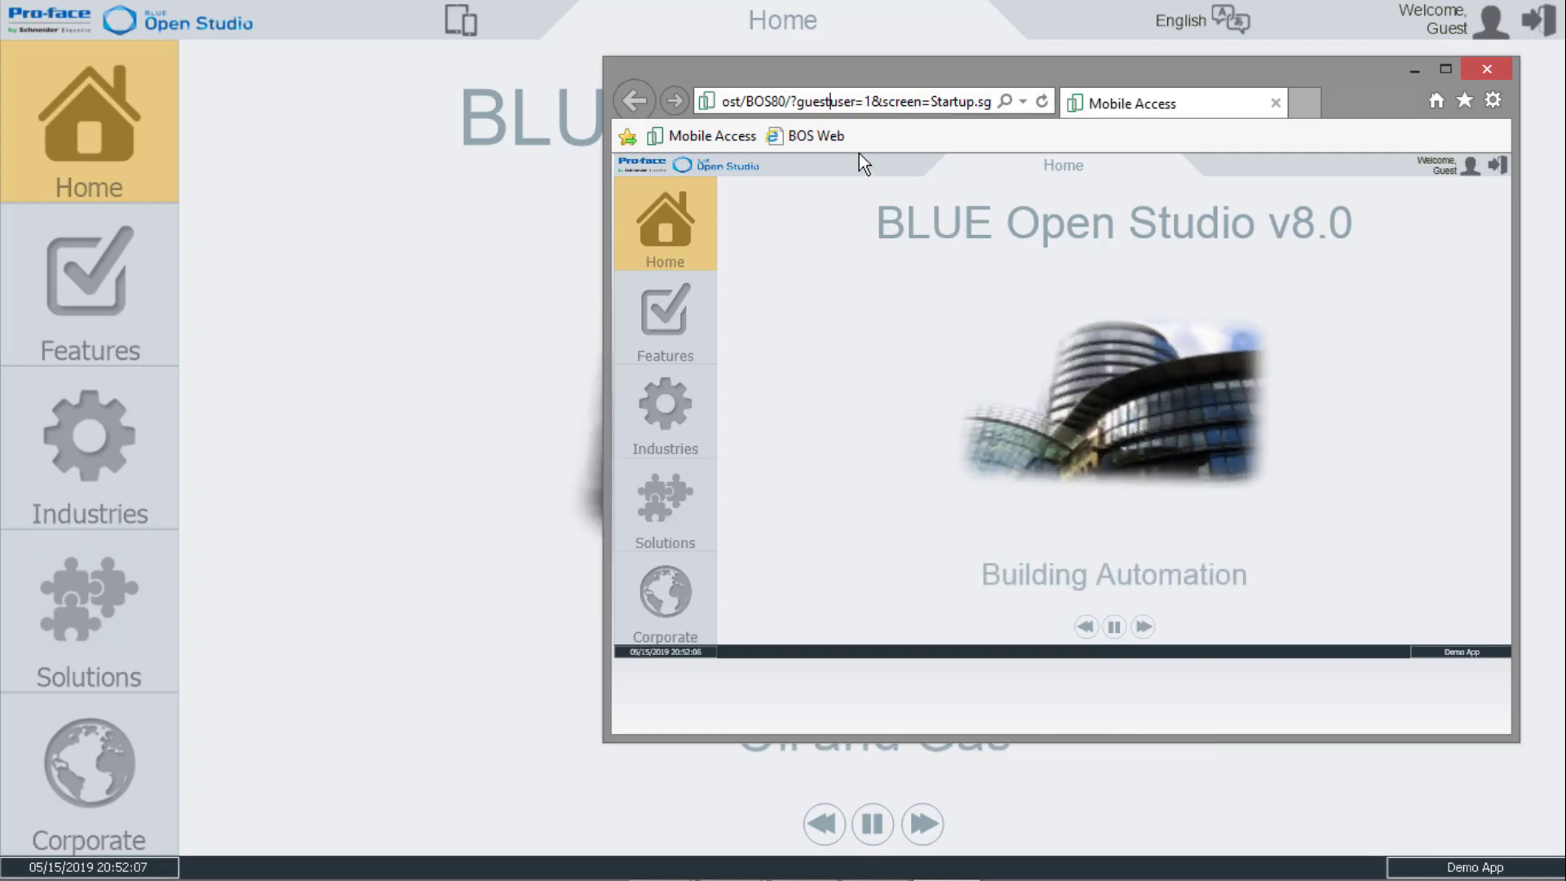
{"action": "key", "text": "Left"}
{"action": "key", "text": "Left"}
{"action": "key", "text": "Left"}
{"action": "key", "text": "Left"}
{"action": "key", "text": "Left"}
{"action": "key", "text": "Left"}
{"action": "key", "text": "Left"}
{"action": "key", "text": "Left"}
{"action": "key", "text": "Left"}
{"action": "key", "text": "Left"}
{"action": "key", "text": "Left"}
{"action": "key", "text": "Left"}
{"action": "key", "text": "Left"}
{"action": "key", "text": "Left"}
{"action": "key", "text": "Left"}
{"action": "key", "text": "Right"}
{"action": "key", "text": "Right"}
{"action": "key", "text": "Right"}
{"action": "key", "text": "Right"}
{"action": "key", "text": "Right"}
{"action": "key", "text": "Right"}
{"action": "key", "text": "Right"}
{"action": "key", "text": "Right"}
{"action": "key", "text": "Right"}
{"action": "key", "text": "Right"}
{"action": "key", "text": "Right"}
{"action": "key", "text": "Right"}
{"action": "key", "text": "Right"}
{"action": "key", "text": "Right"}
{"action": "key", "text": "Right"}
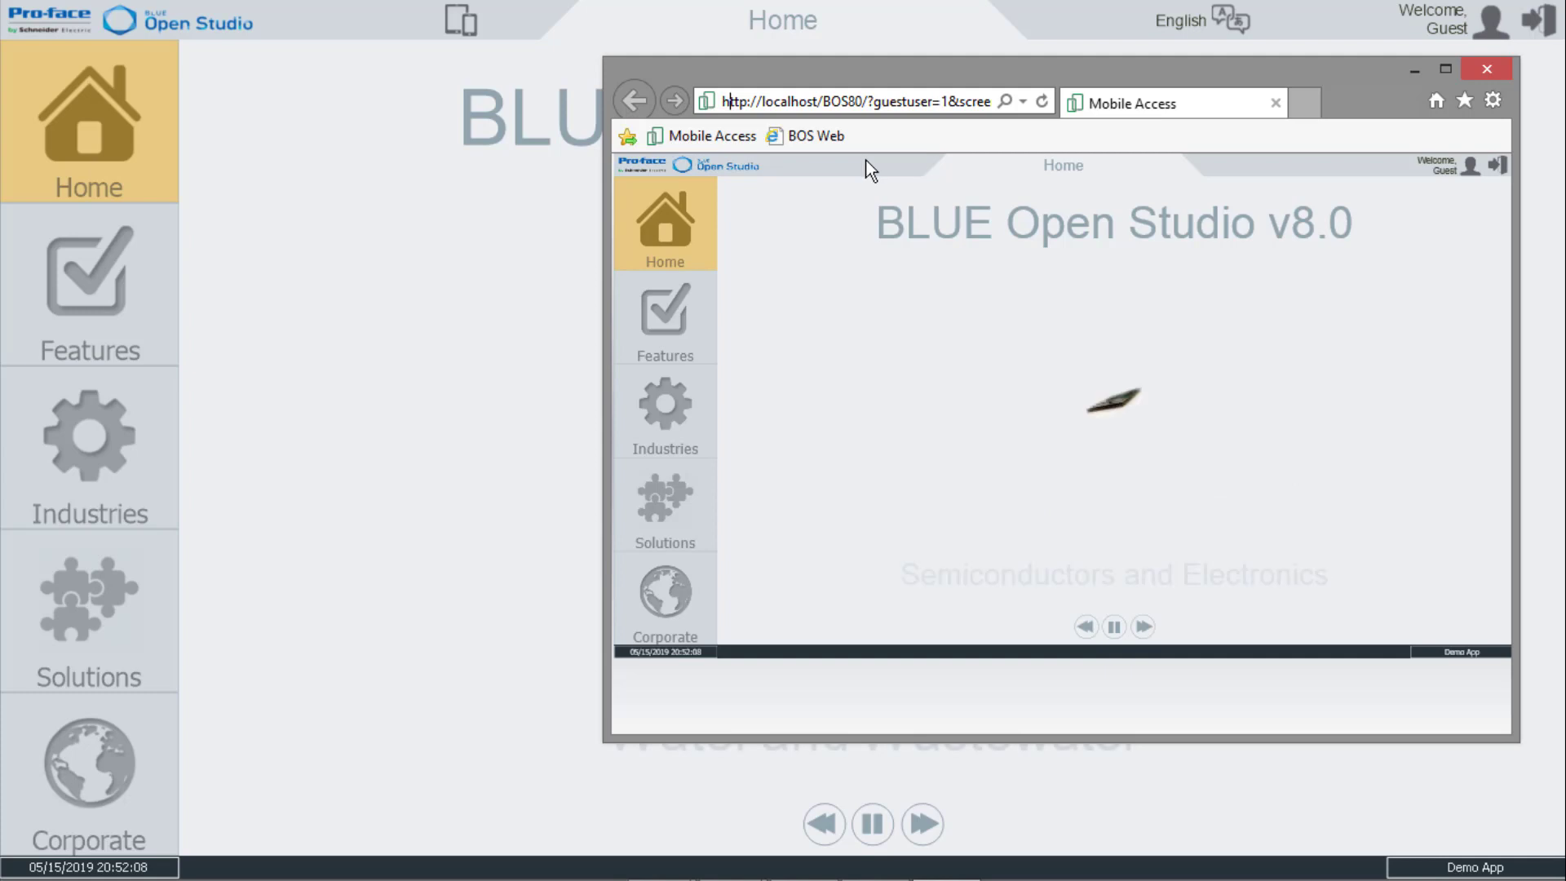
{"action": "key", "text": "Right"}
{"action": "key", "text": "Right"}
{"action": "key", "text": "Right"}
{"action": "key", "text": "Right"}
{"action": "key", "text": "Right"}
{"action": "key", "text": "Right"}
{"action": "key", "text": "Right"}
{"action": "key", "text": "Right"}
{"action": "key", "text": "Right"}
{"action": "key", "text": "Right"}
{"action": "key", "text": "Right"}
{"action": "key", "text": "Right"}
{"action": "key", "text": "Right"}
{"action": "key", "text": "Right"}
{"action": "key", "text": "Right"}
{"action": "key", "text": "Right"}
{"action": "key", "text": "Right"}
{"action": "key", "text": "Right"}
{"action": "key", "text": "Right"}
{"action": "key", "text": "Right"}
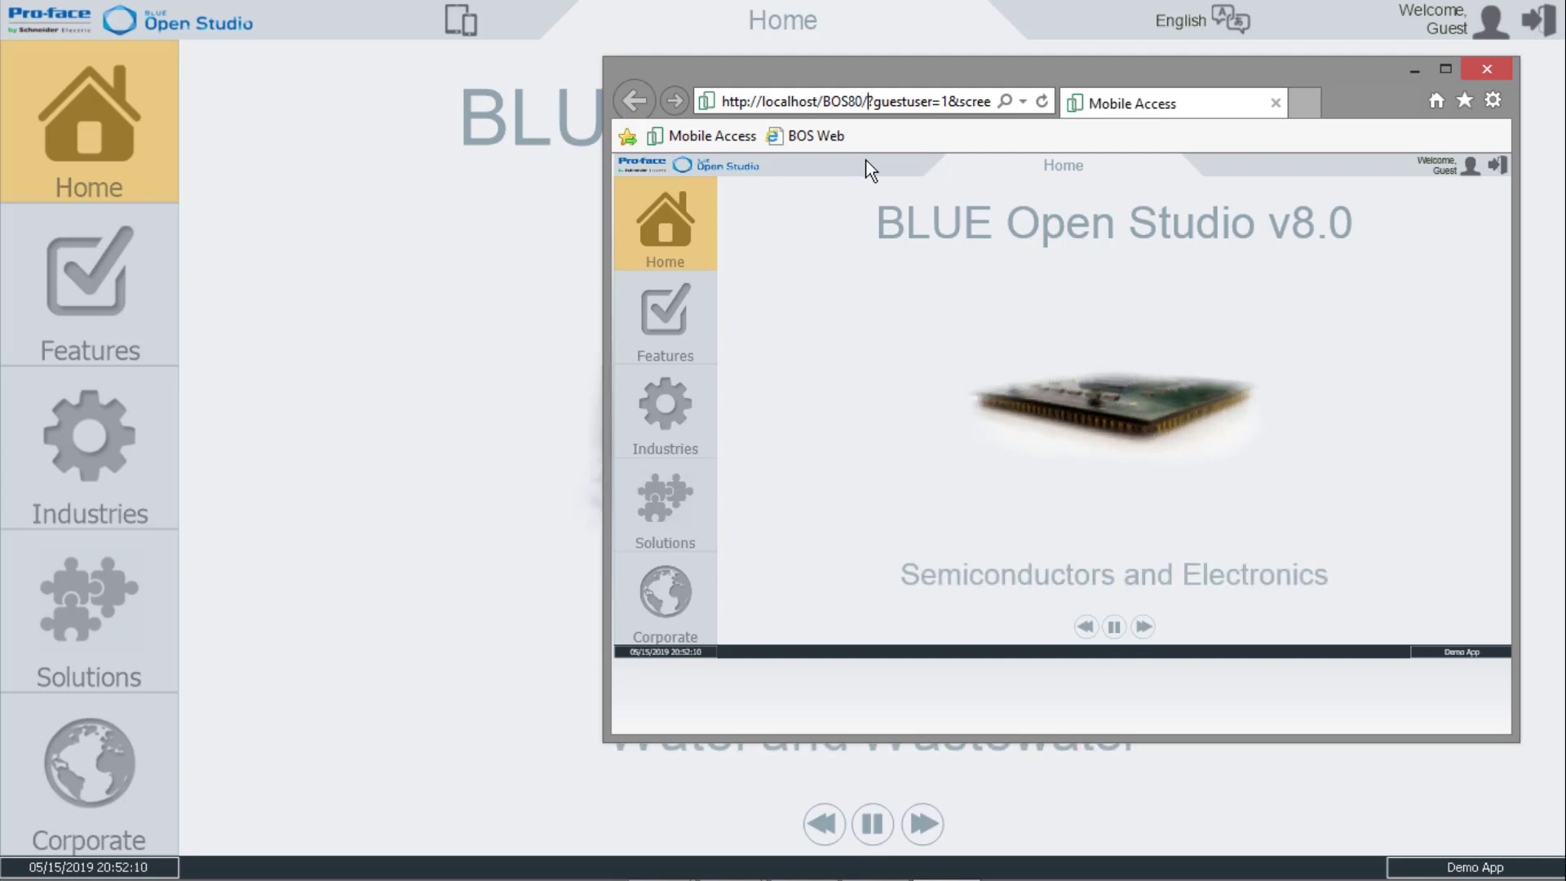
{"action": "key", "text": "Right"}
{"action": "key", "text": "Right"}
{"action": "key", "text": "Right"}
{"action": "key", "text": "Right"}
{"action": "key", "text": "Right"}
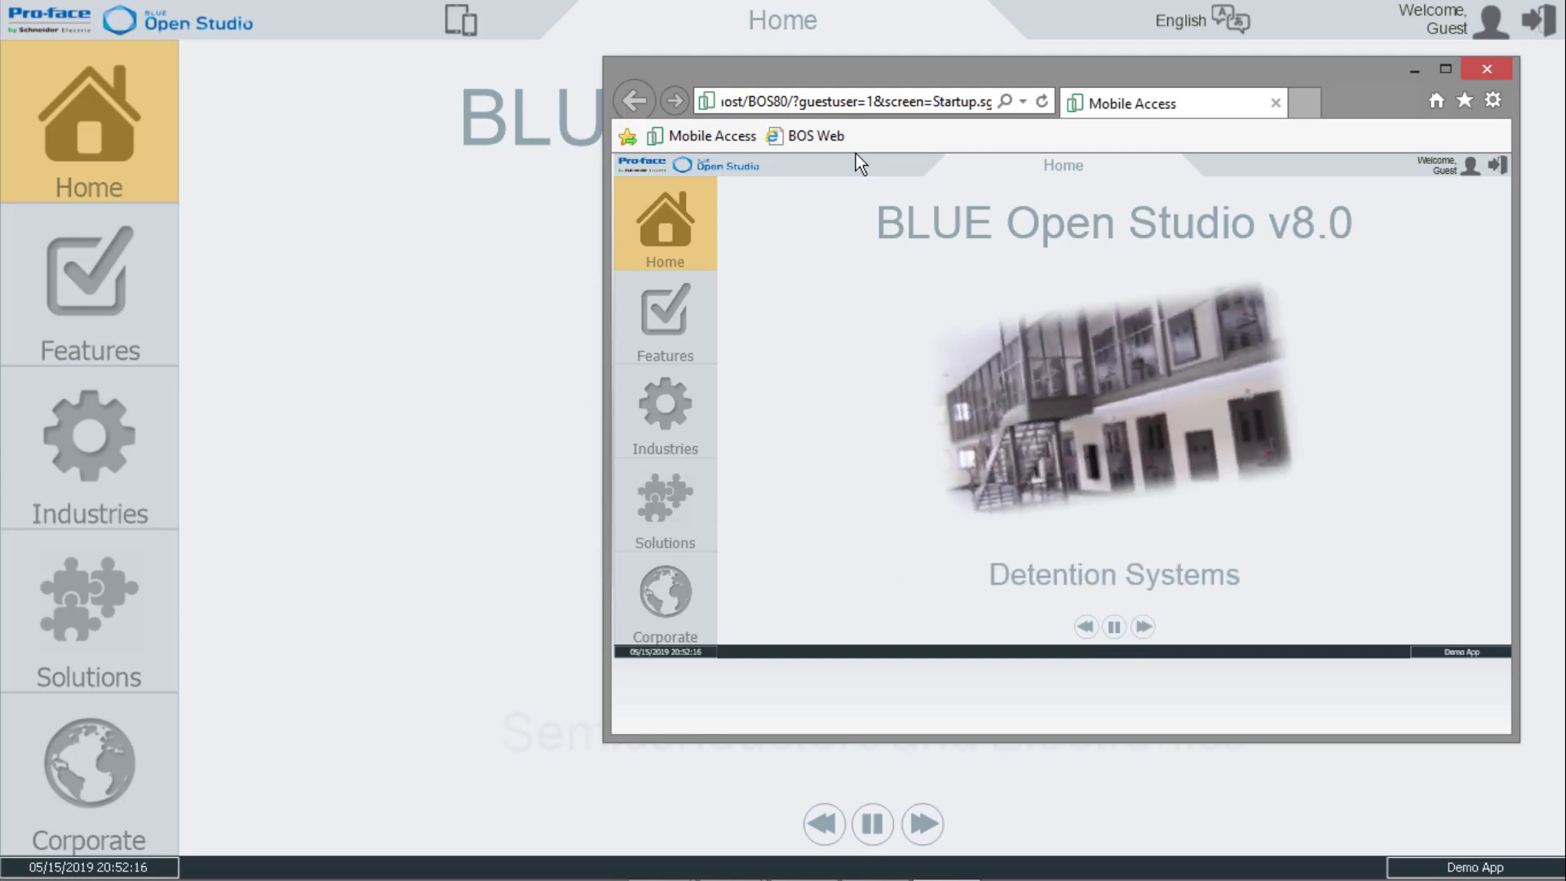
{"action": "key", "text": "Right"}
{"action": "key", "text": "Right"}
{"action": "key", "text": "Right"}
{"action": "key", "text": "Right"}
{"action": "key", "text": "Right"}
{"action": "key", "text": "Right"}
{"action": "key", "text": "Right"}
{"action": "key", "text": "Right"}
{"action": "key", "text": "Right"}
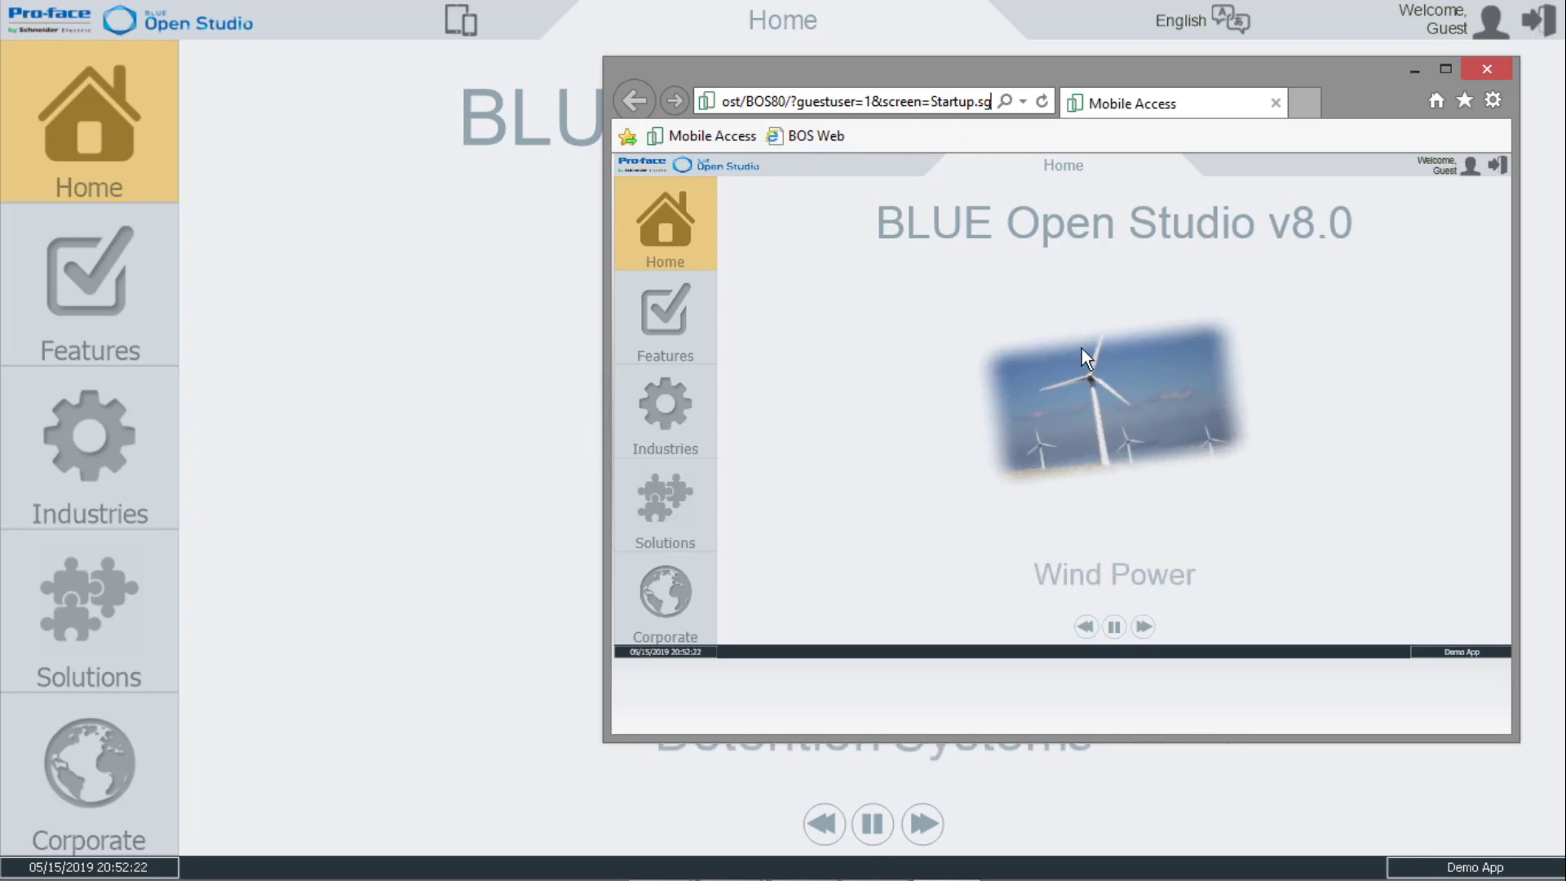
{"action": "left_click", "coordinate": [664, 320]}
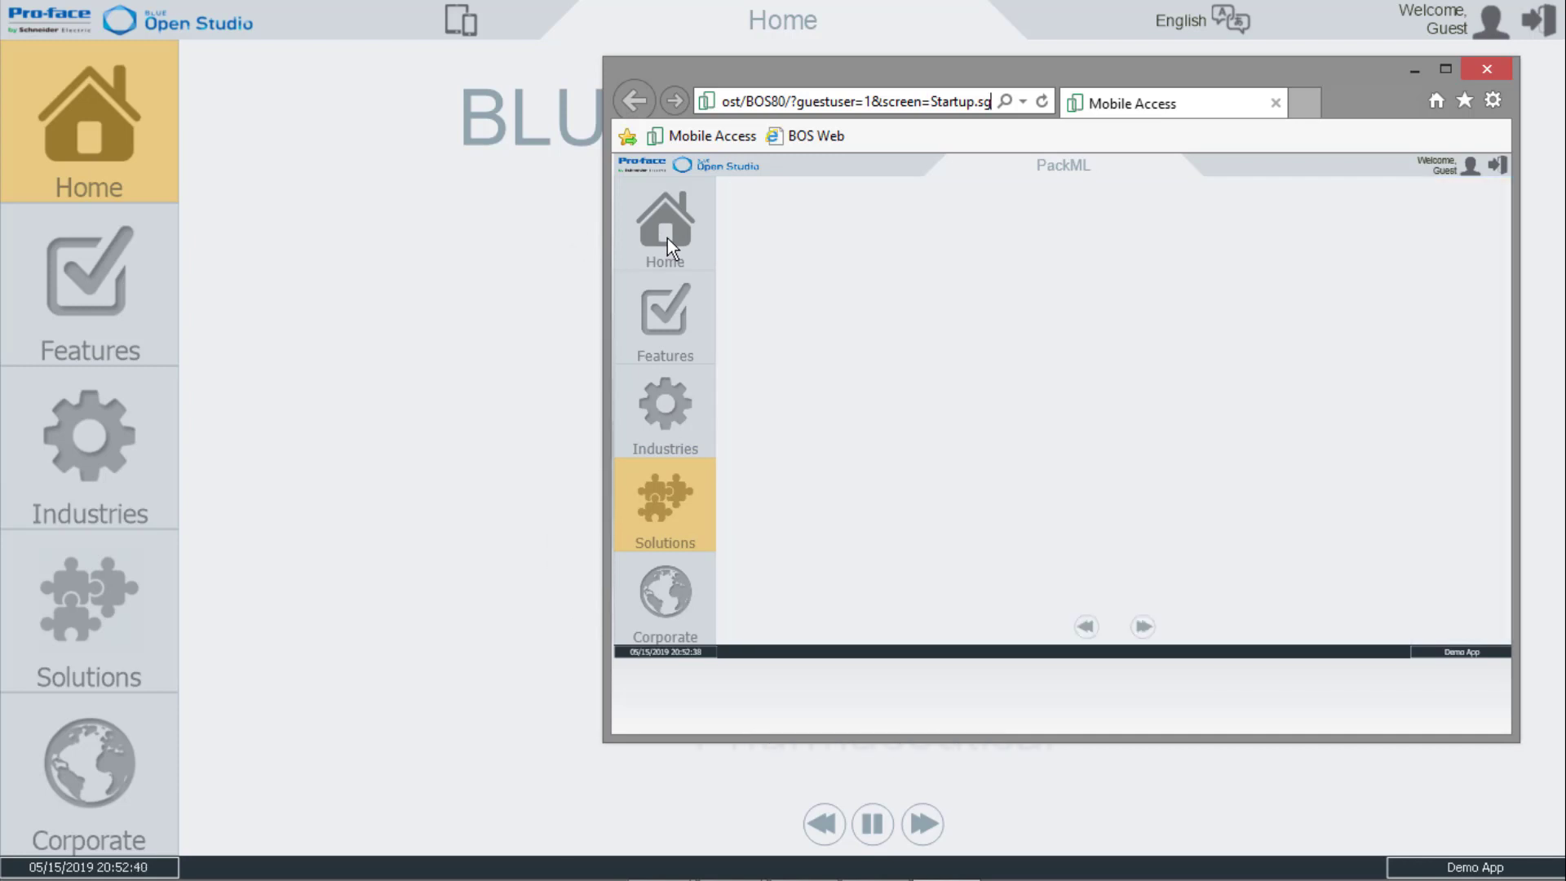
{"action": "left_click", "coordinate": [667, 238]}
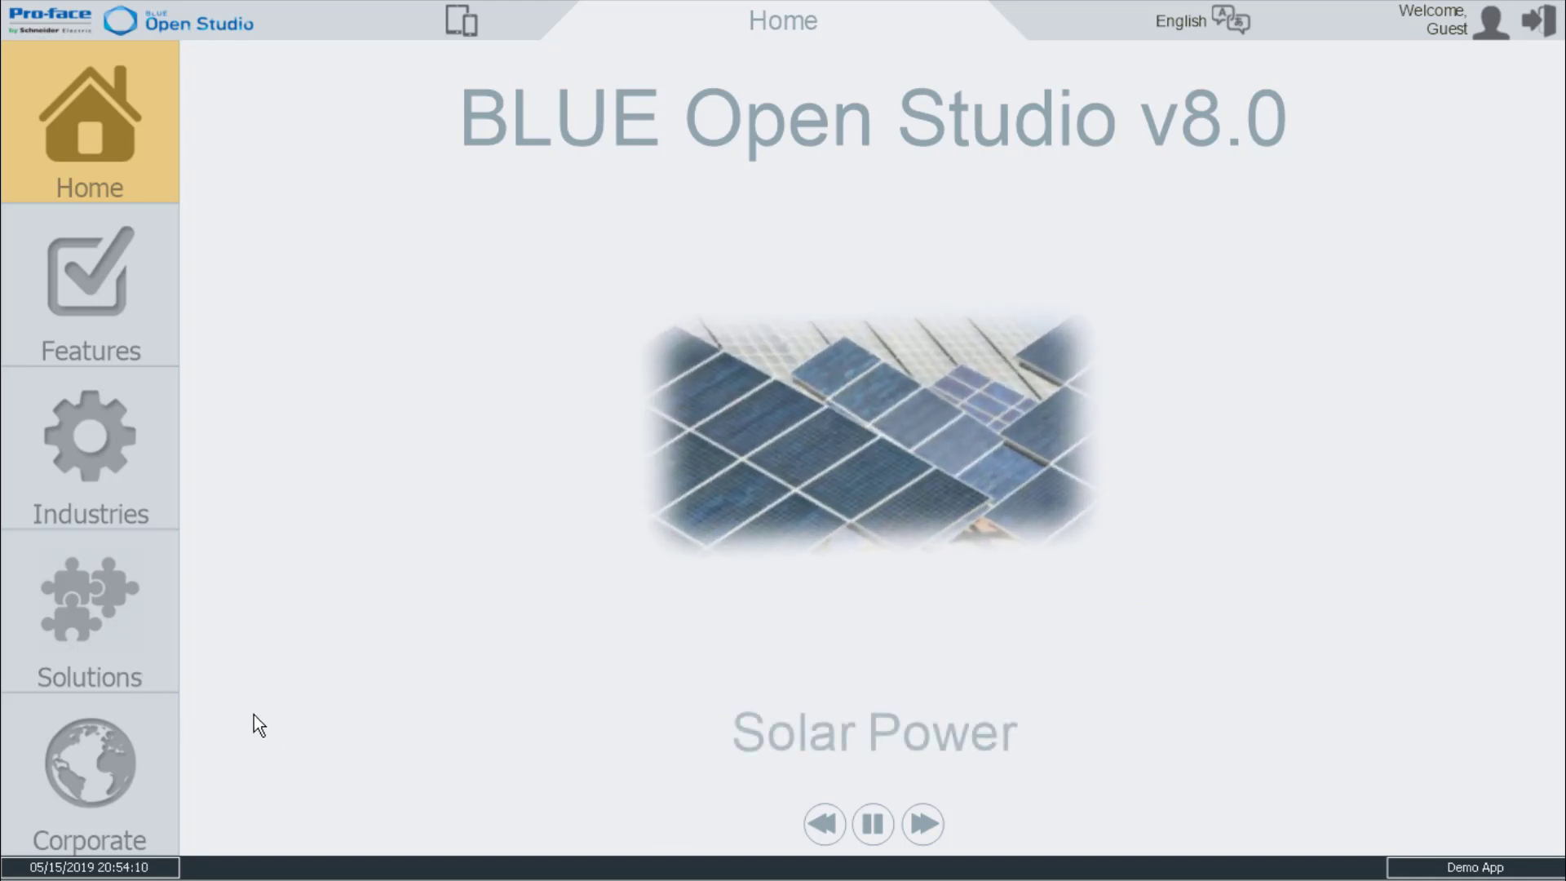
Launch the BOS v8.0 Pro-face BLUE Open Studio Secure Viewer Configuration from the Blue Open Studio v8.0 program group.
{"action": "key", "text": "super"}
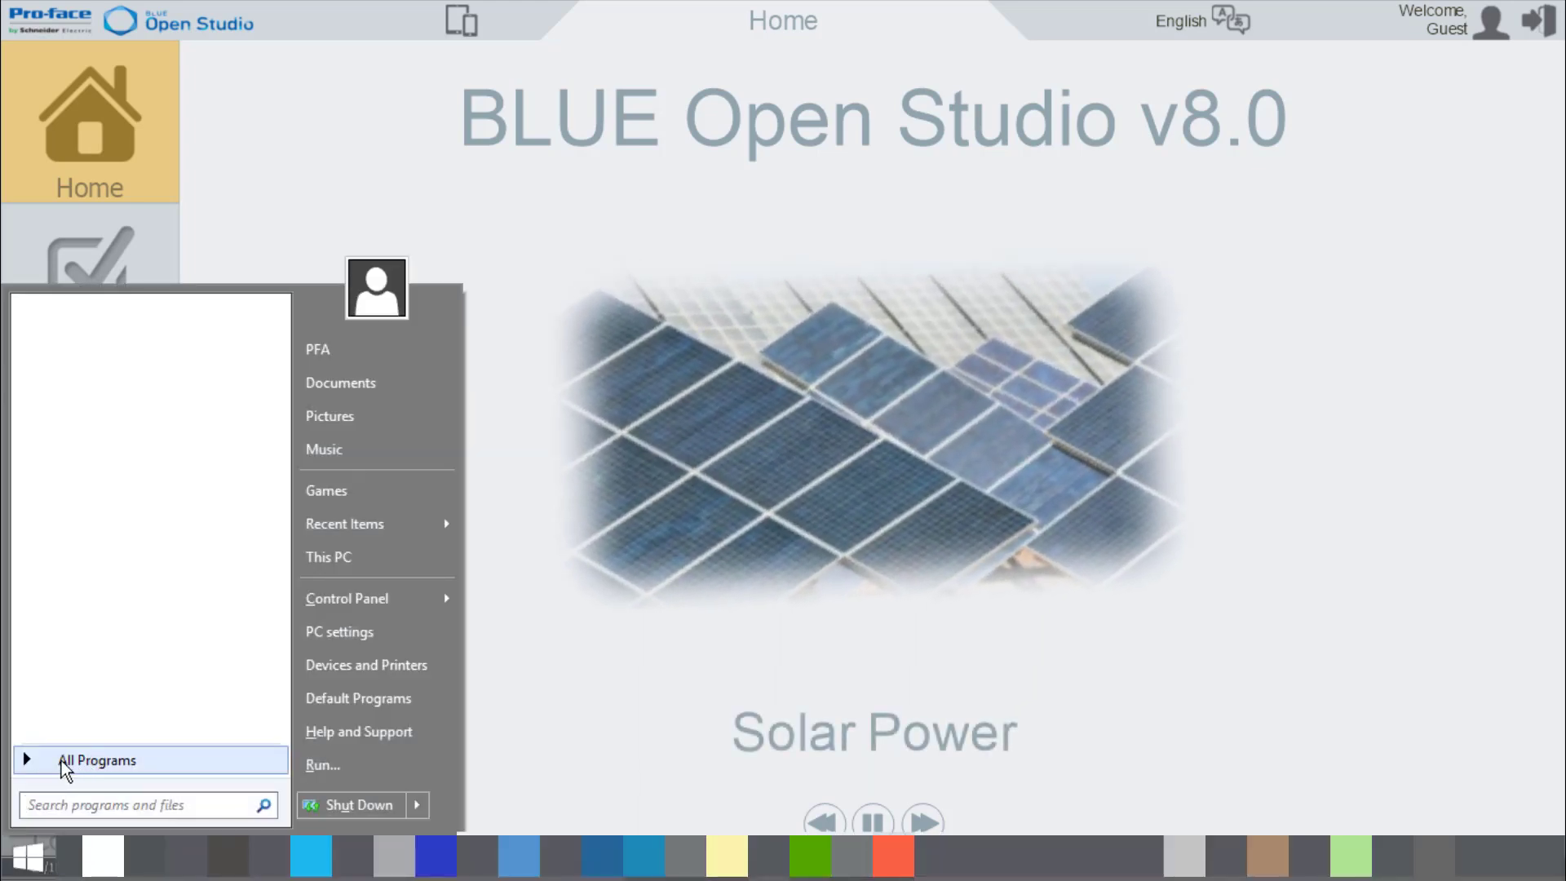
{"action": "left_click", "coordinate": [61, 760]}
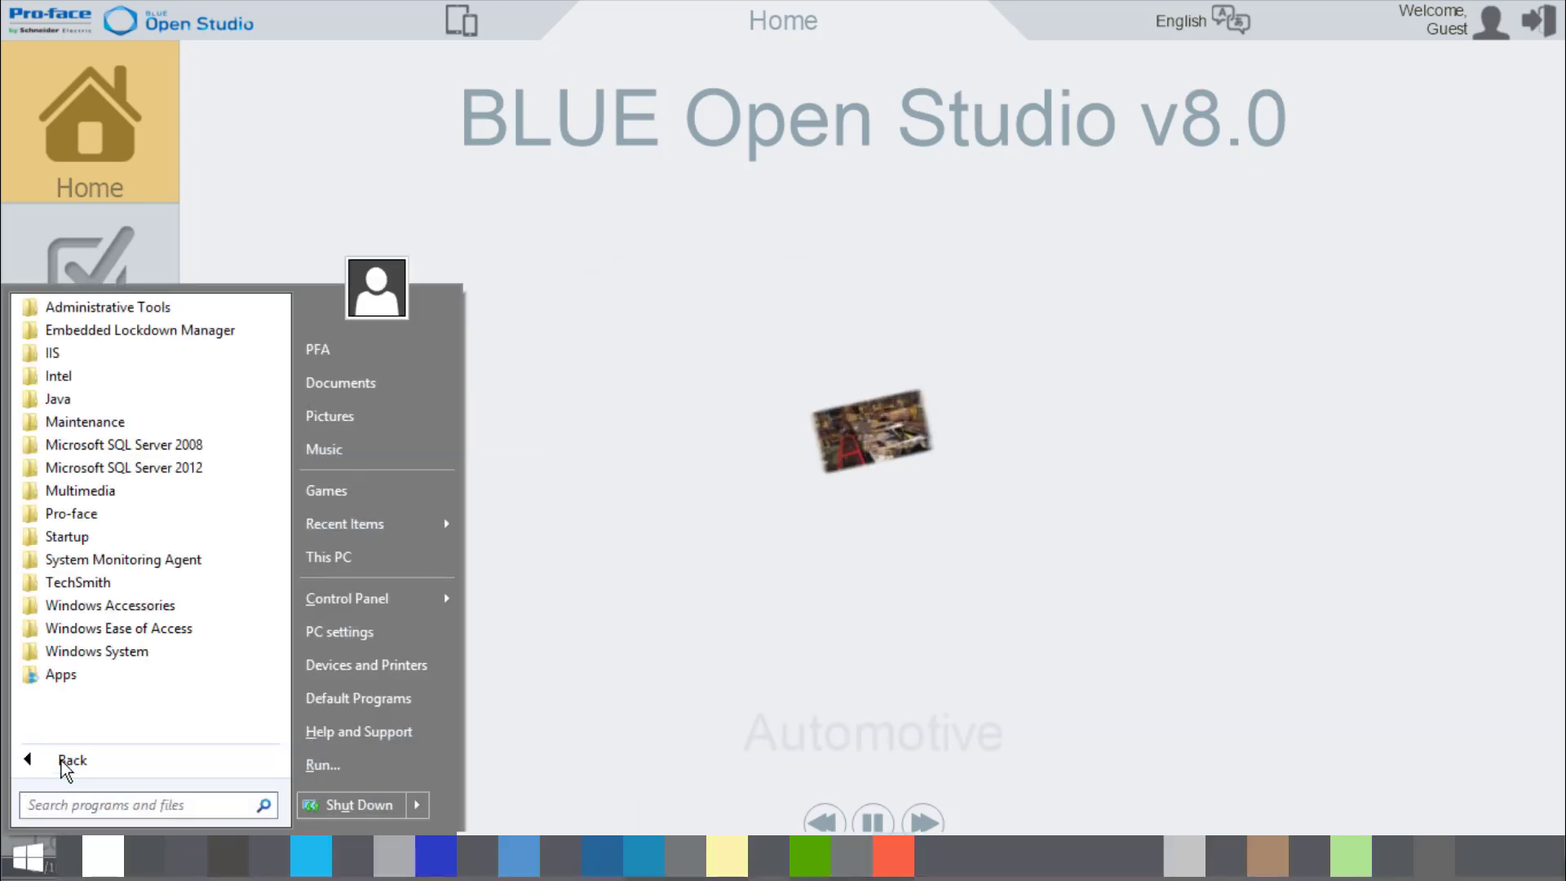
{"action": "left_click", "coordinate": [91, 514]}
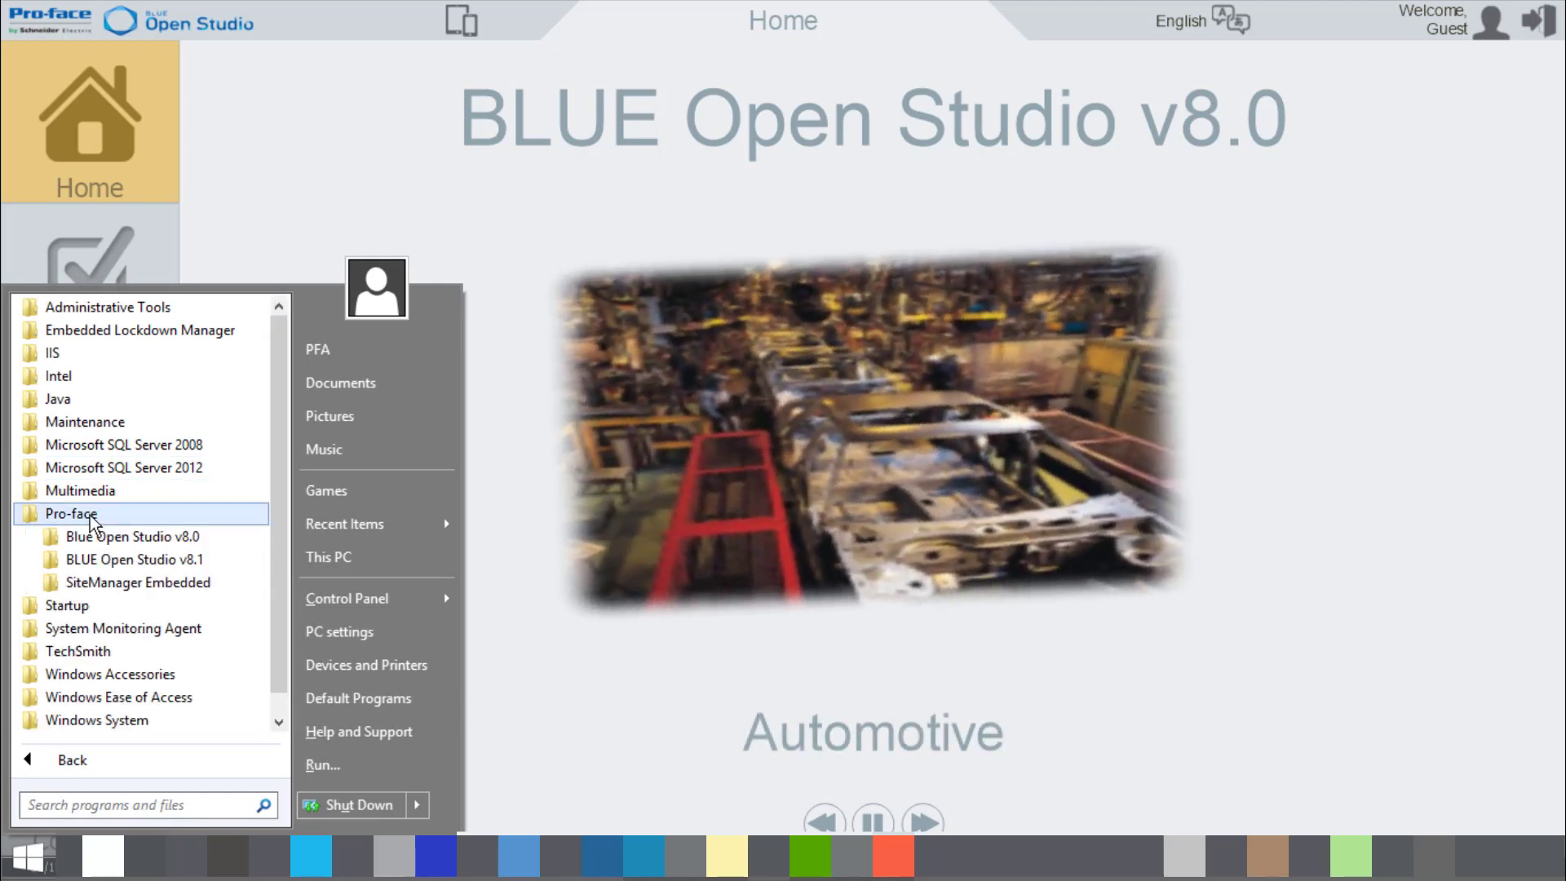
{"action": "left_click", "coordinate": [110, 539]}
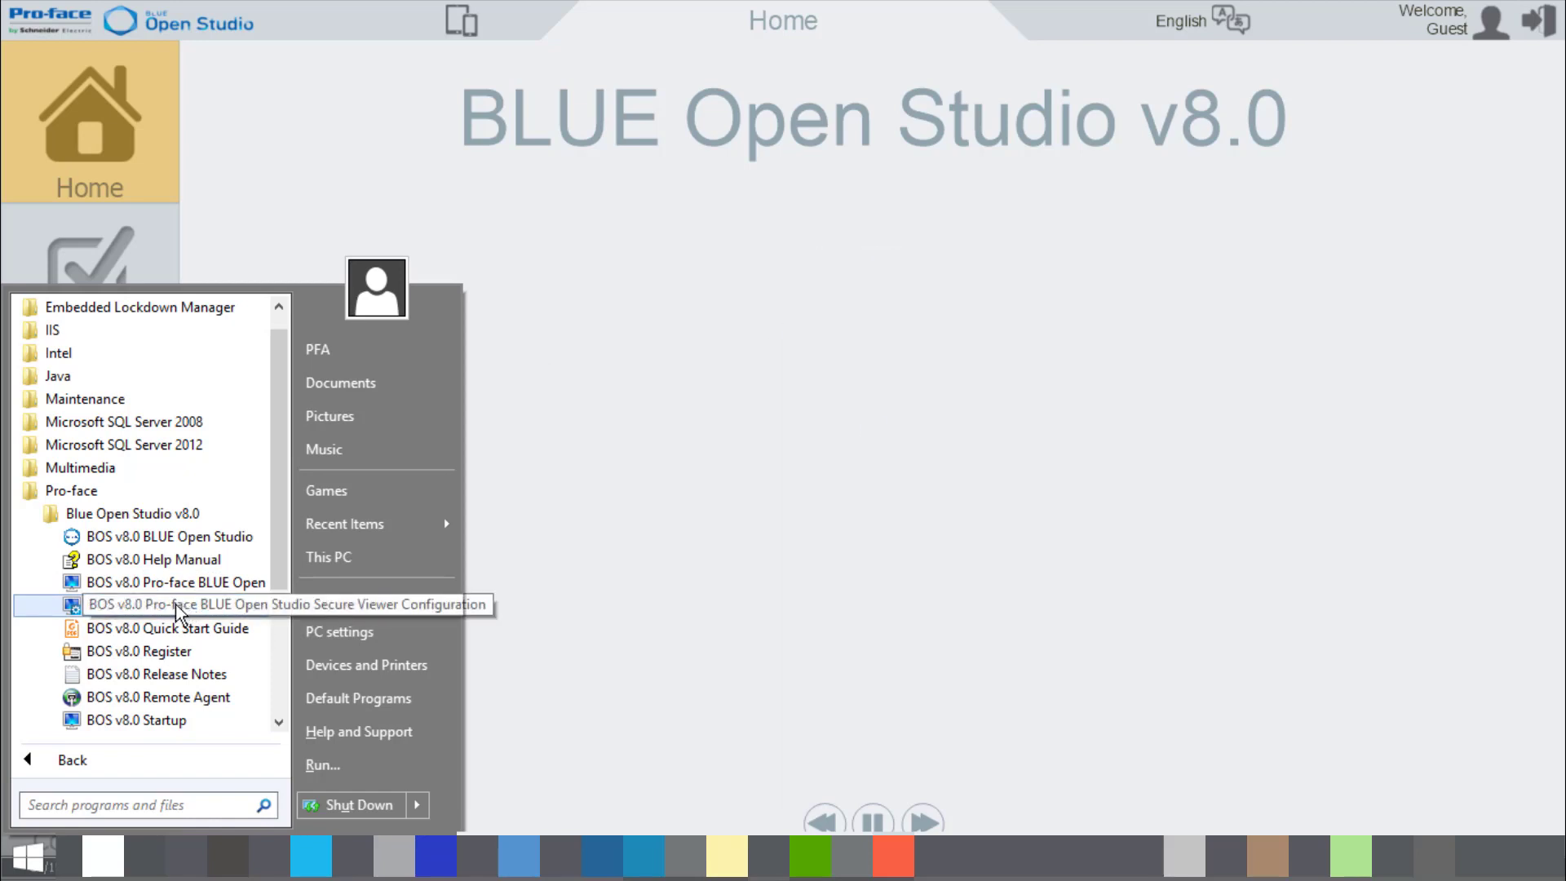
{"action": "left_click", "coordinate": [175, 604]}
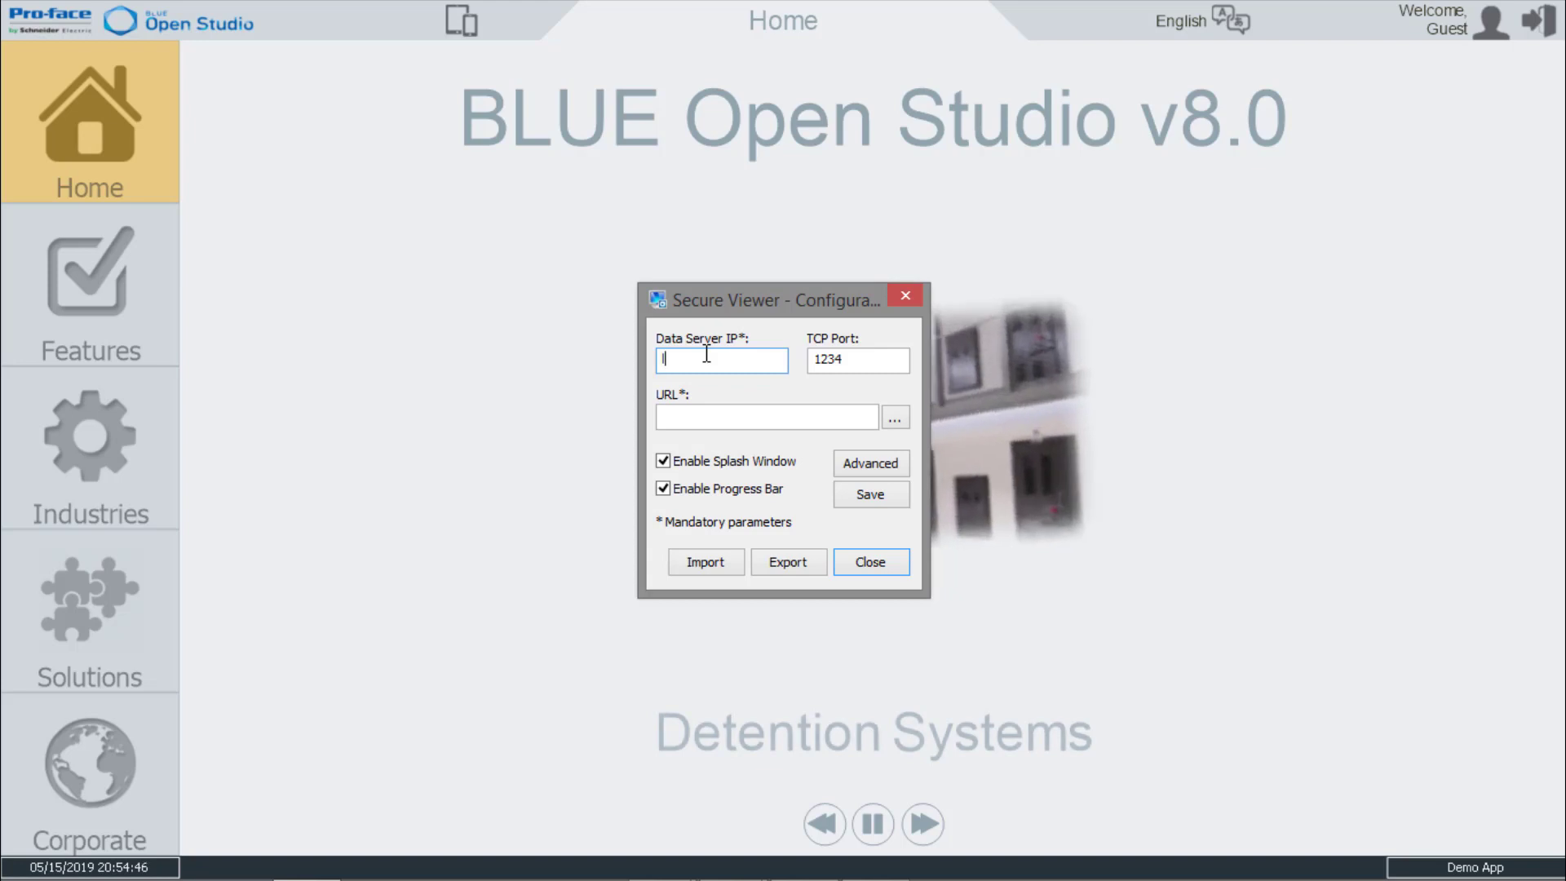
Set the Secure Viewer's data server IP to localhost and choose PCDemo.APP from the PCDemo folder as its URL.
{"action": "type", "text": "ocalho"}
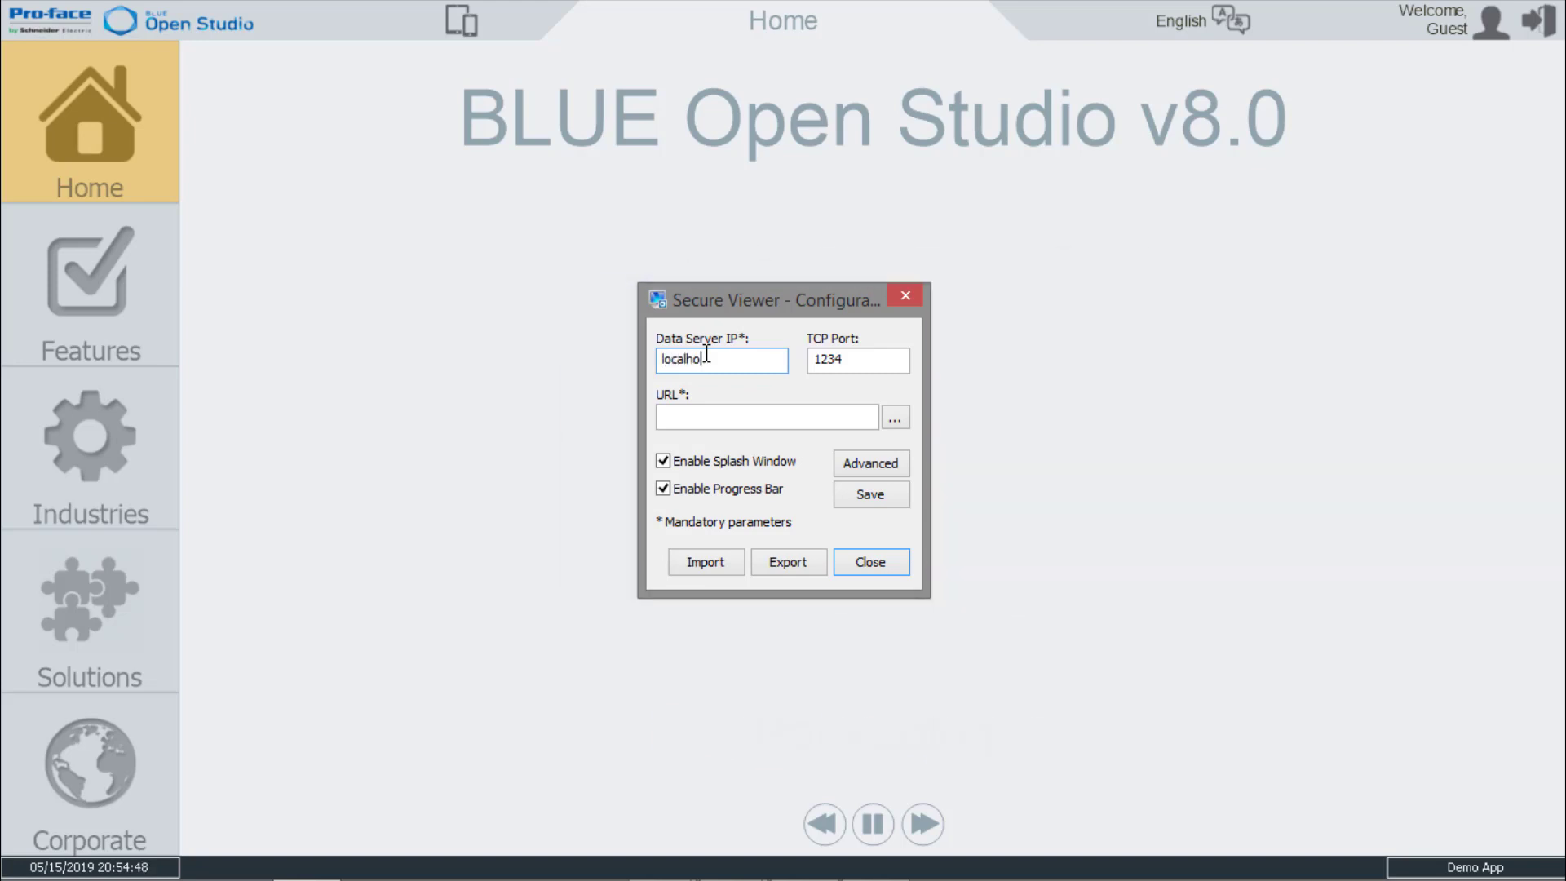
{"action": "type", "text": "s"}
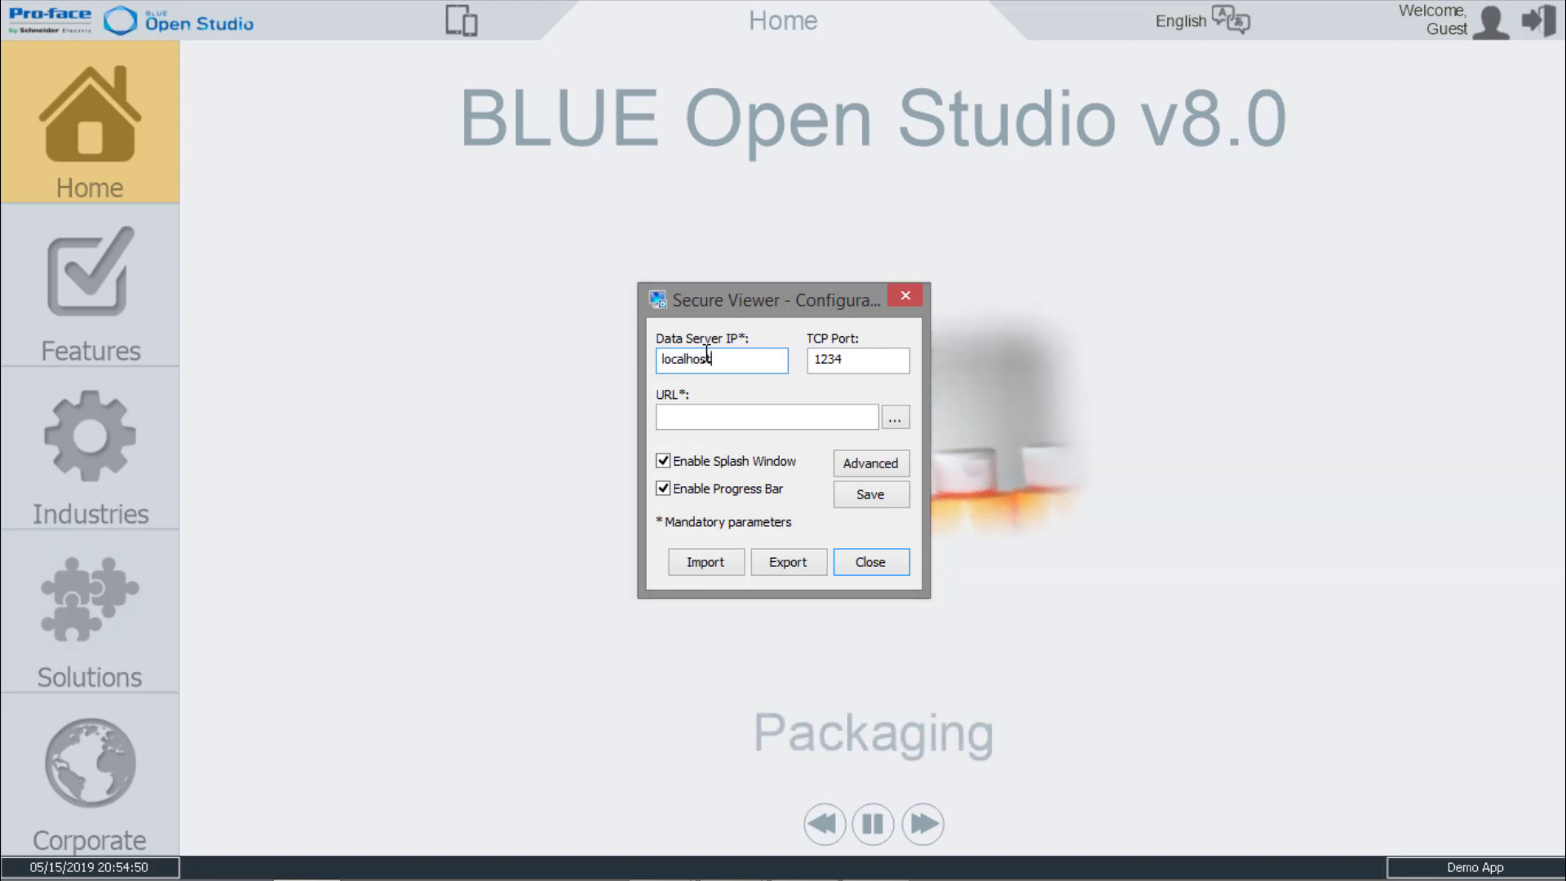
{"action": "type", "text": "t"}
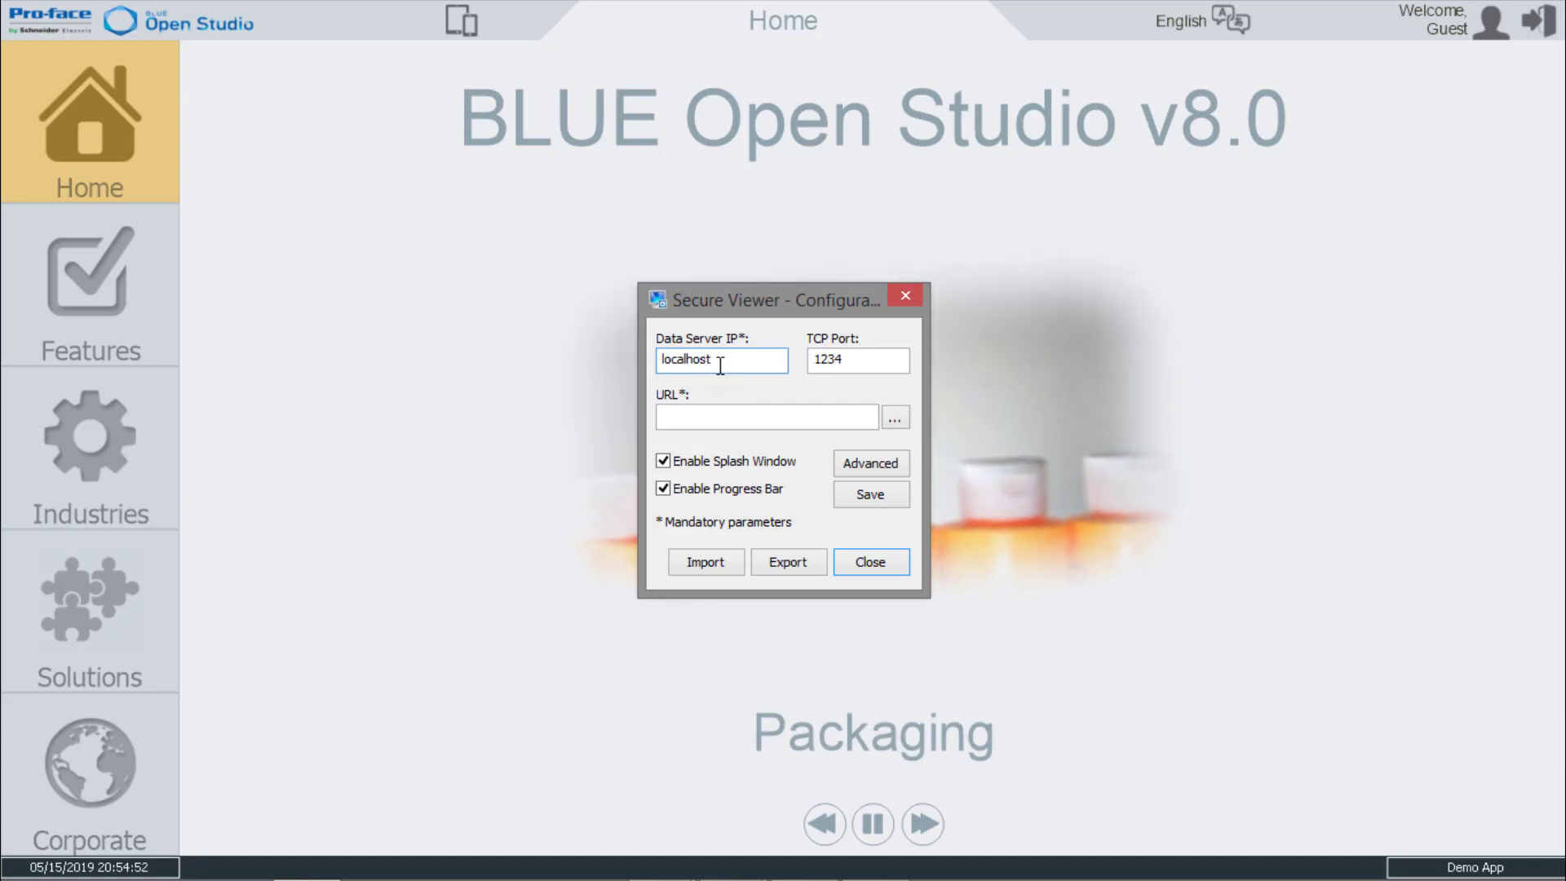
{"action": "left_click", "coordinate": [721, 416]}
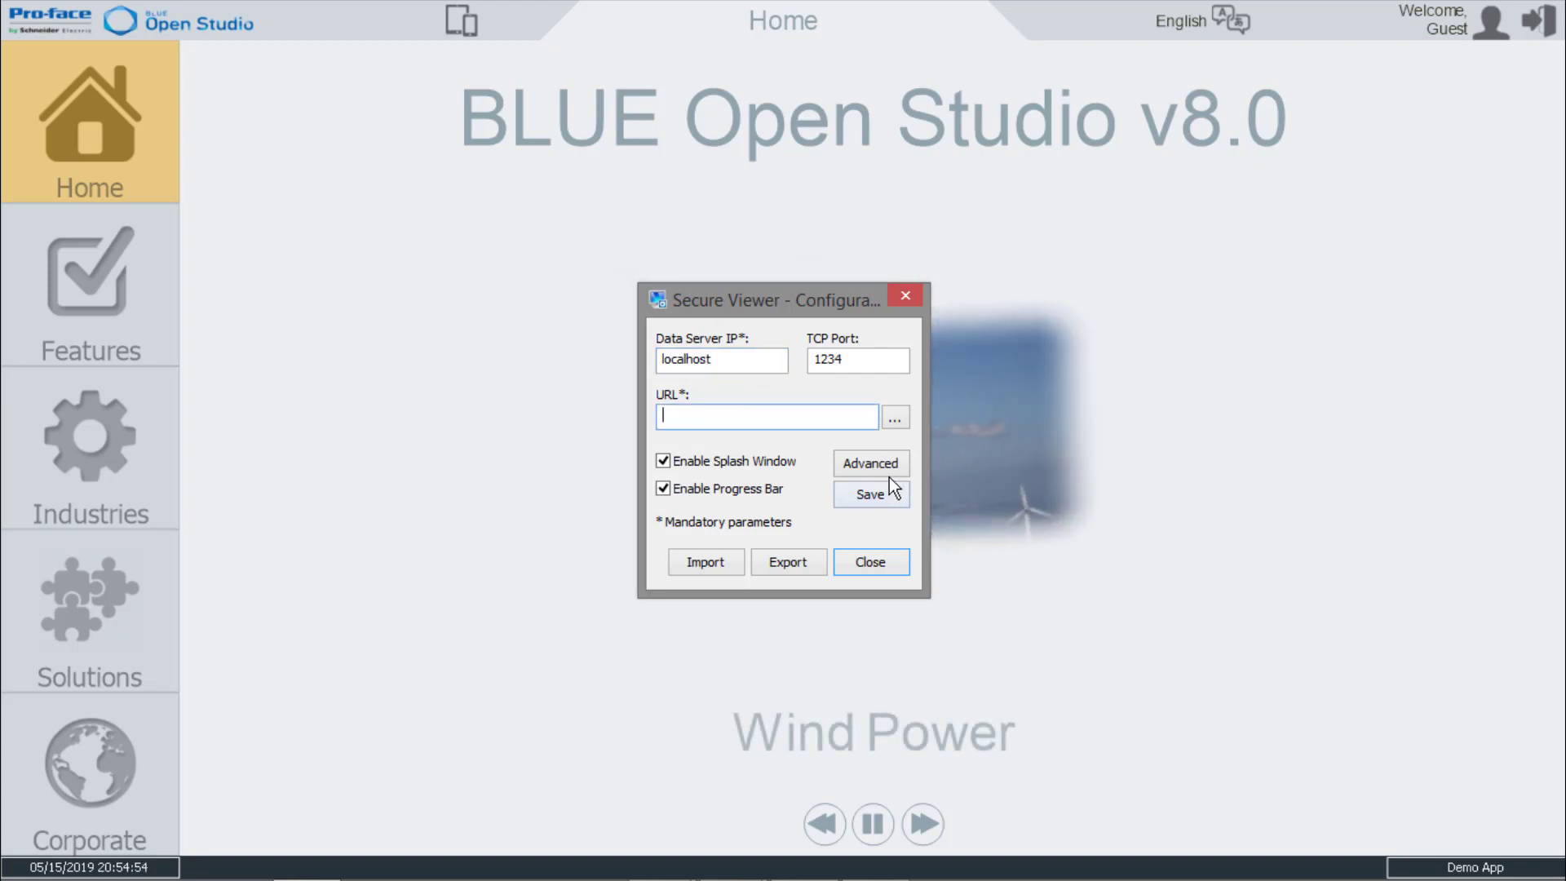
{"action": "left_click", "coordinate": [891, 419]}
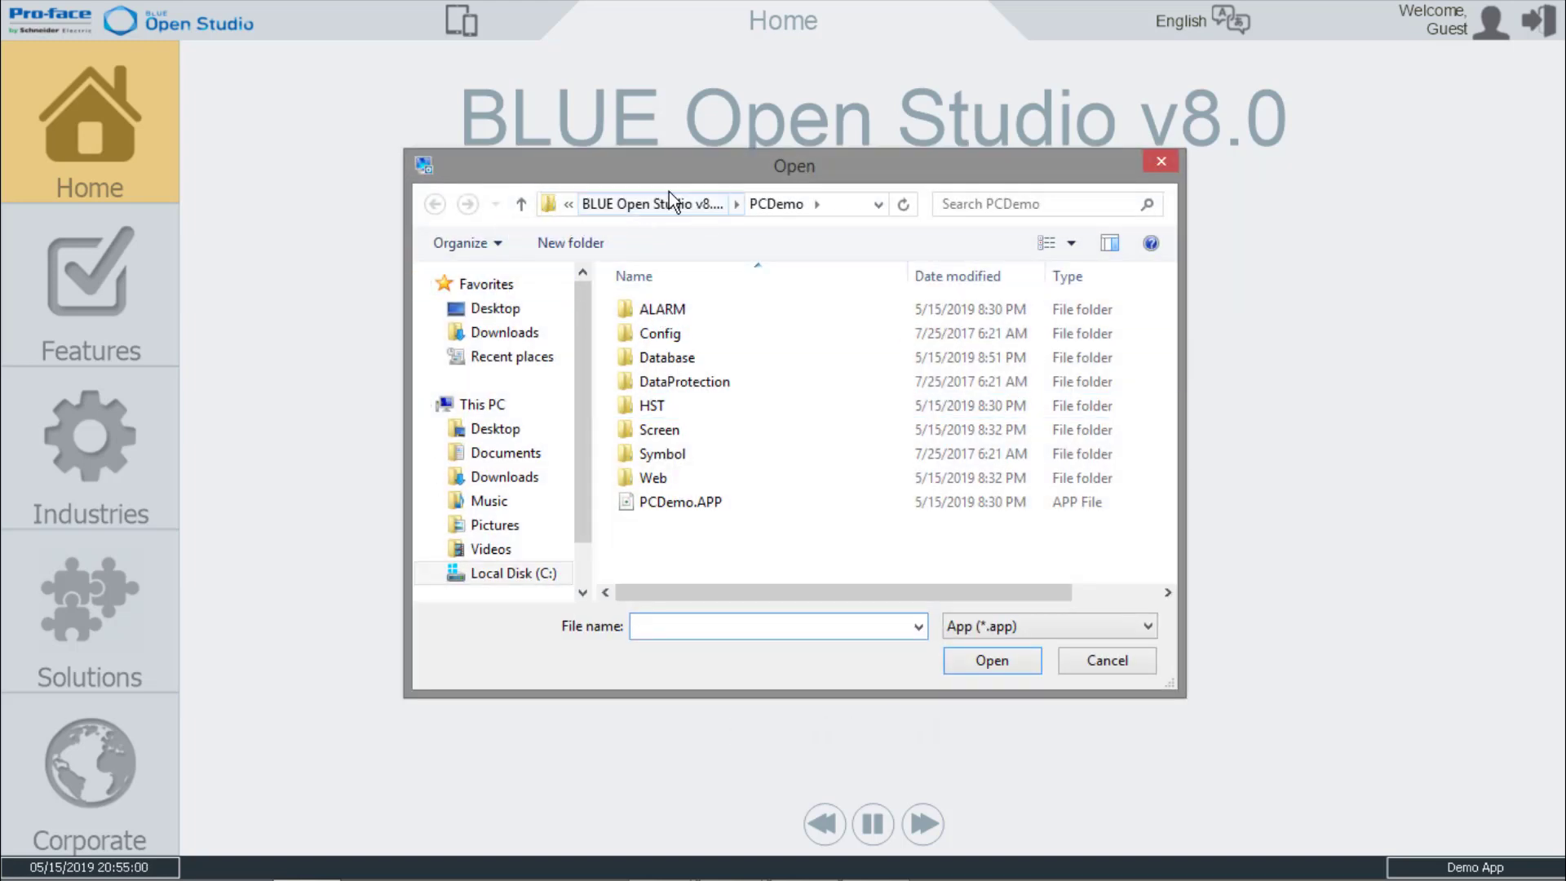
{"action": "left_click", "coordinate": [672, 509]}
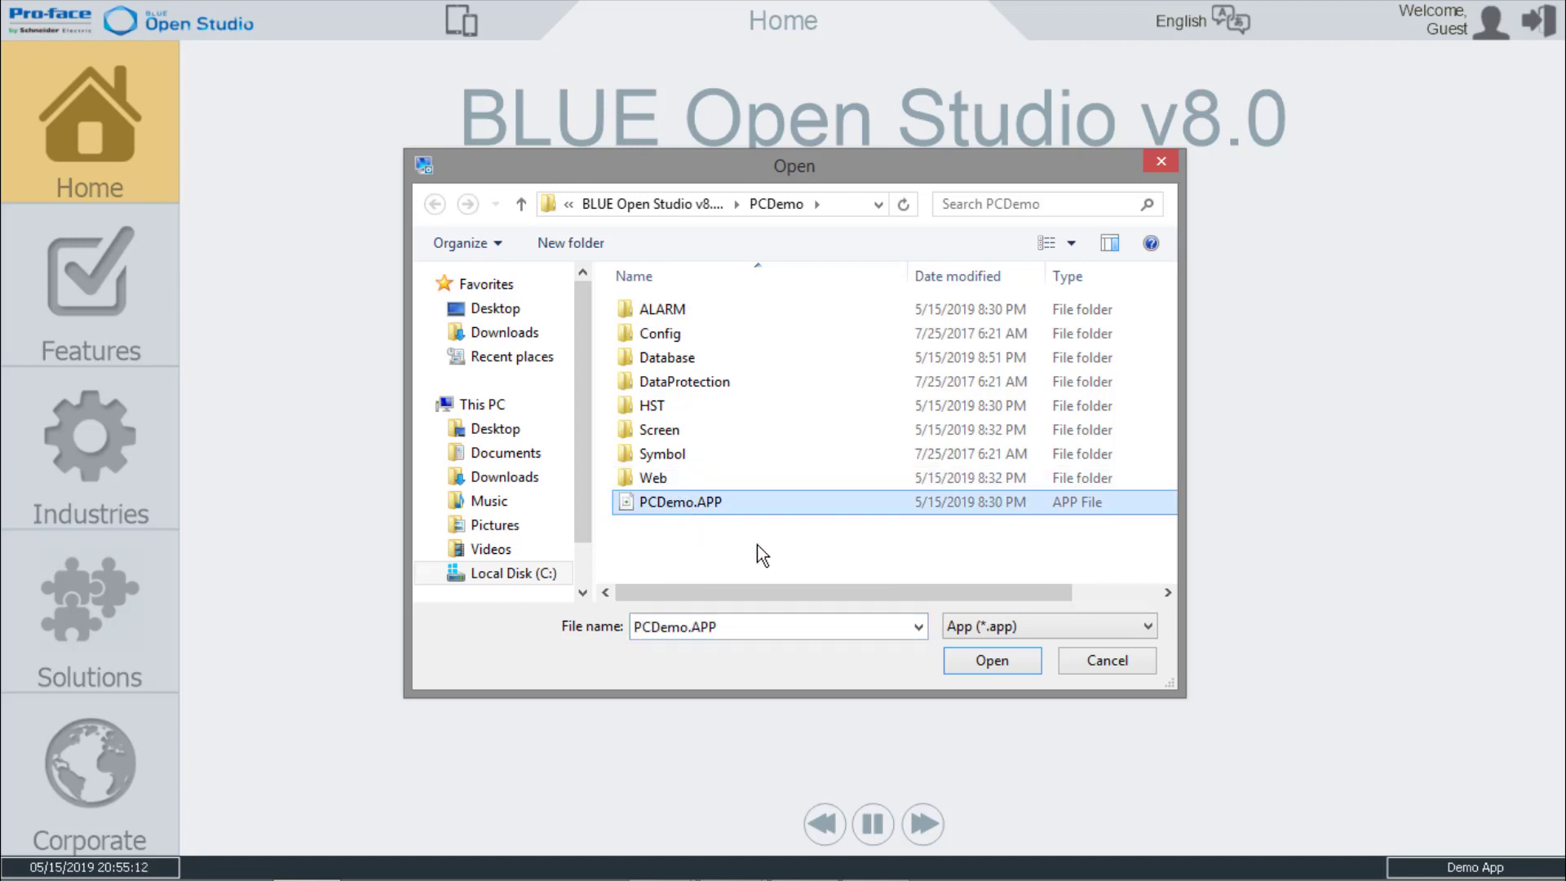
{"action": "left_click", "coordinate": [983, 671]}
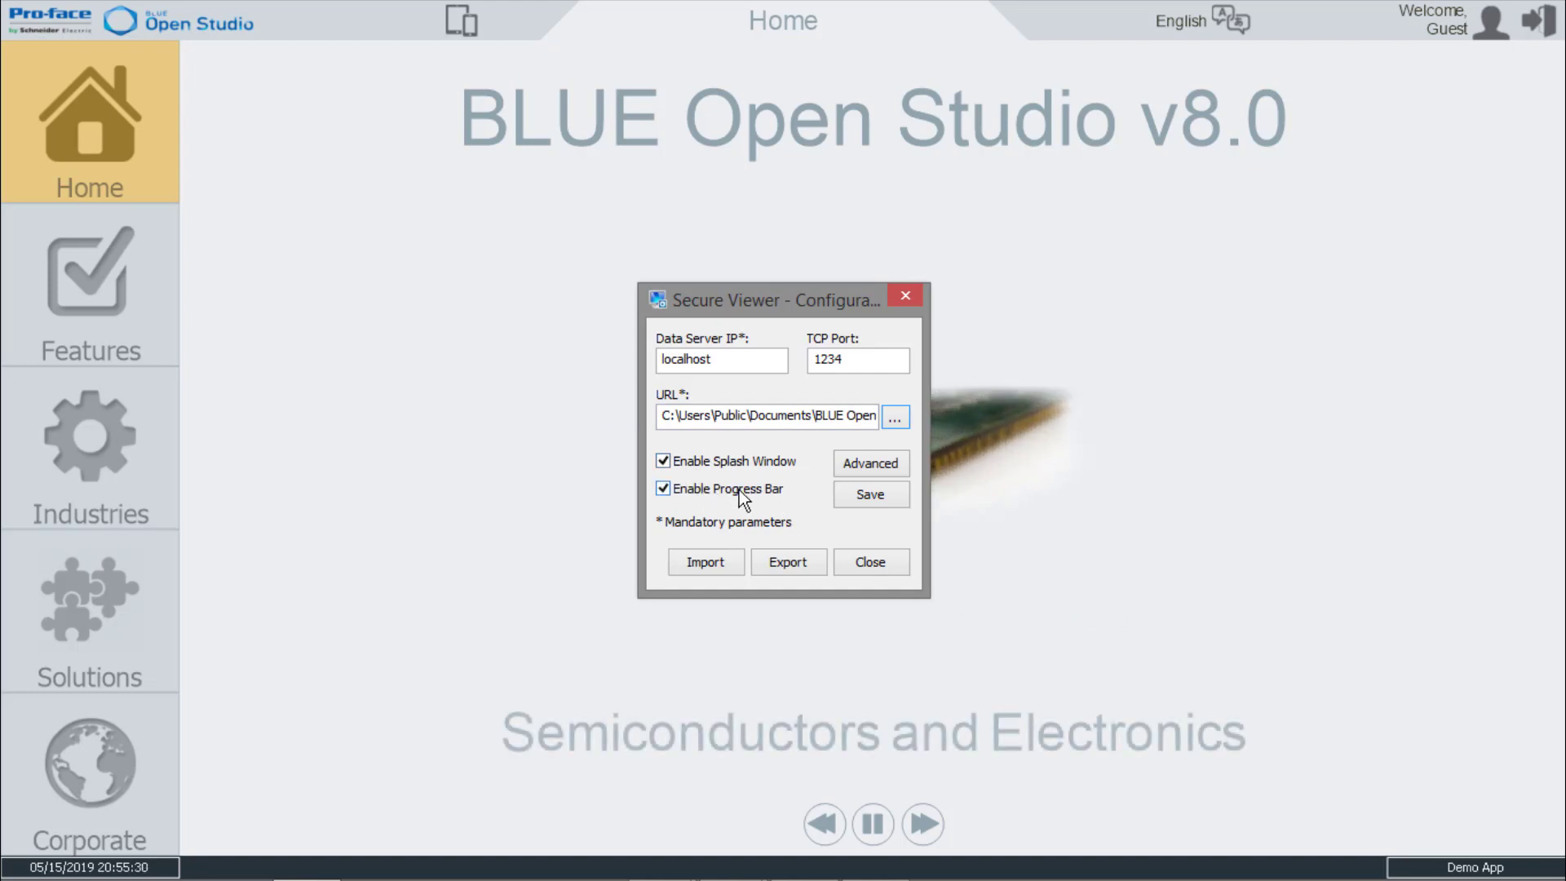
Review the Secure Viewer's advanced options and its web tunneling gateway settings, then return to the main configuration.
{"action": "left_click", "coordinate": [864, 467]}
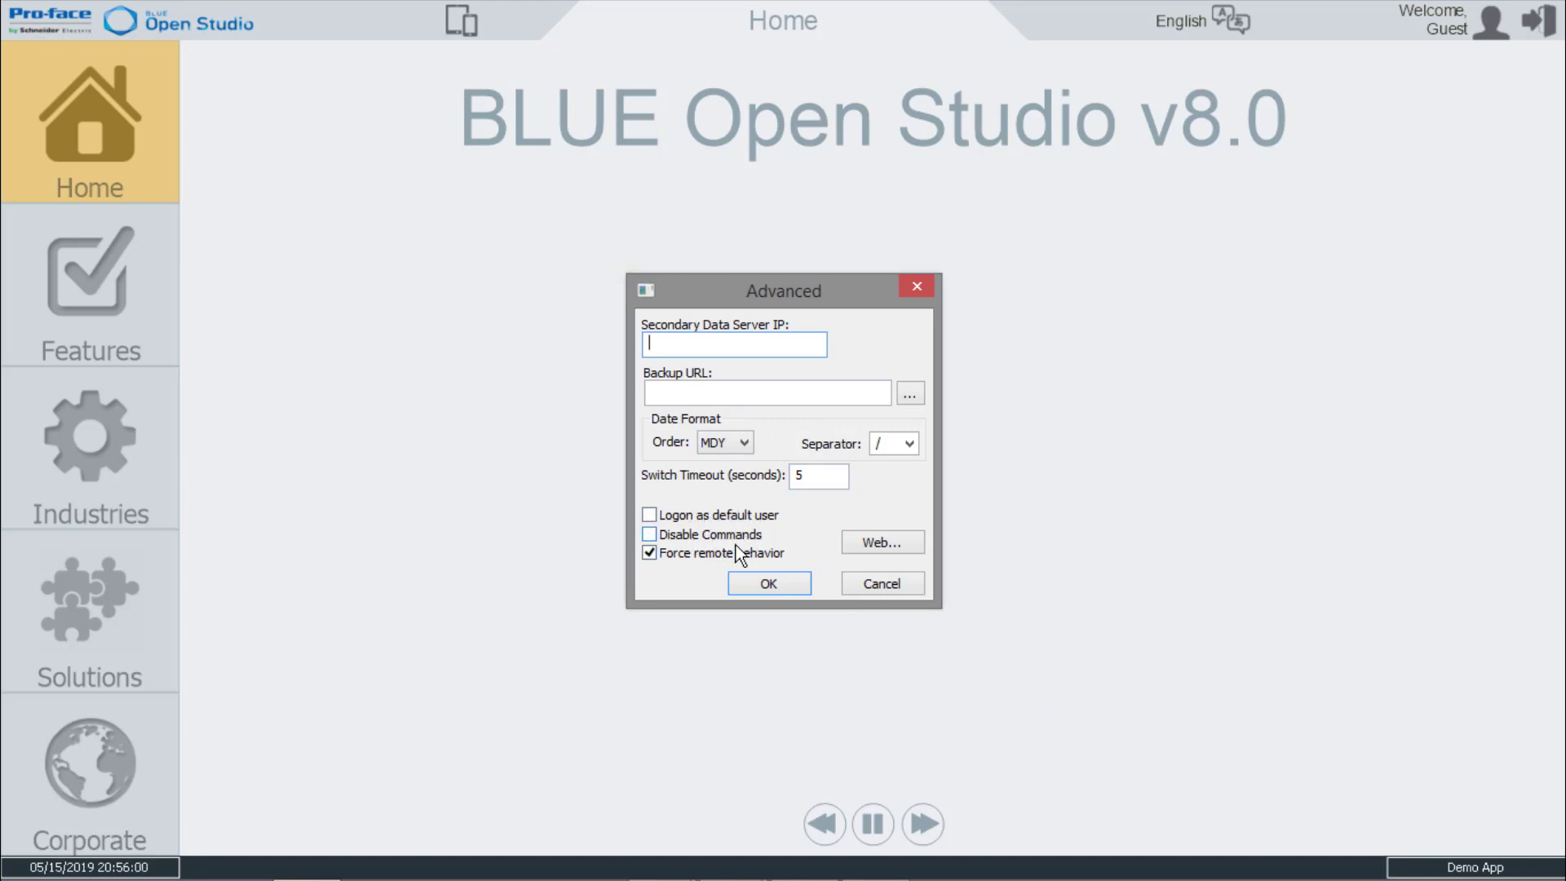
{"action": "left_click", "coordinate": [869, 543]}
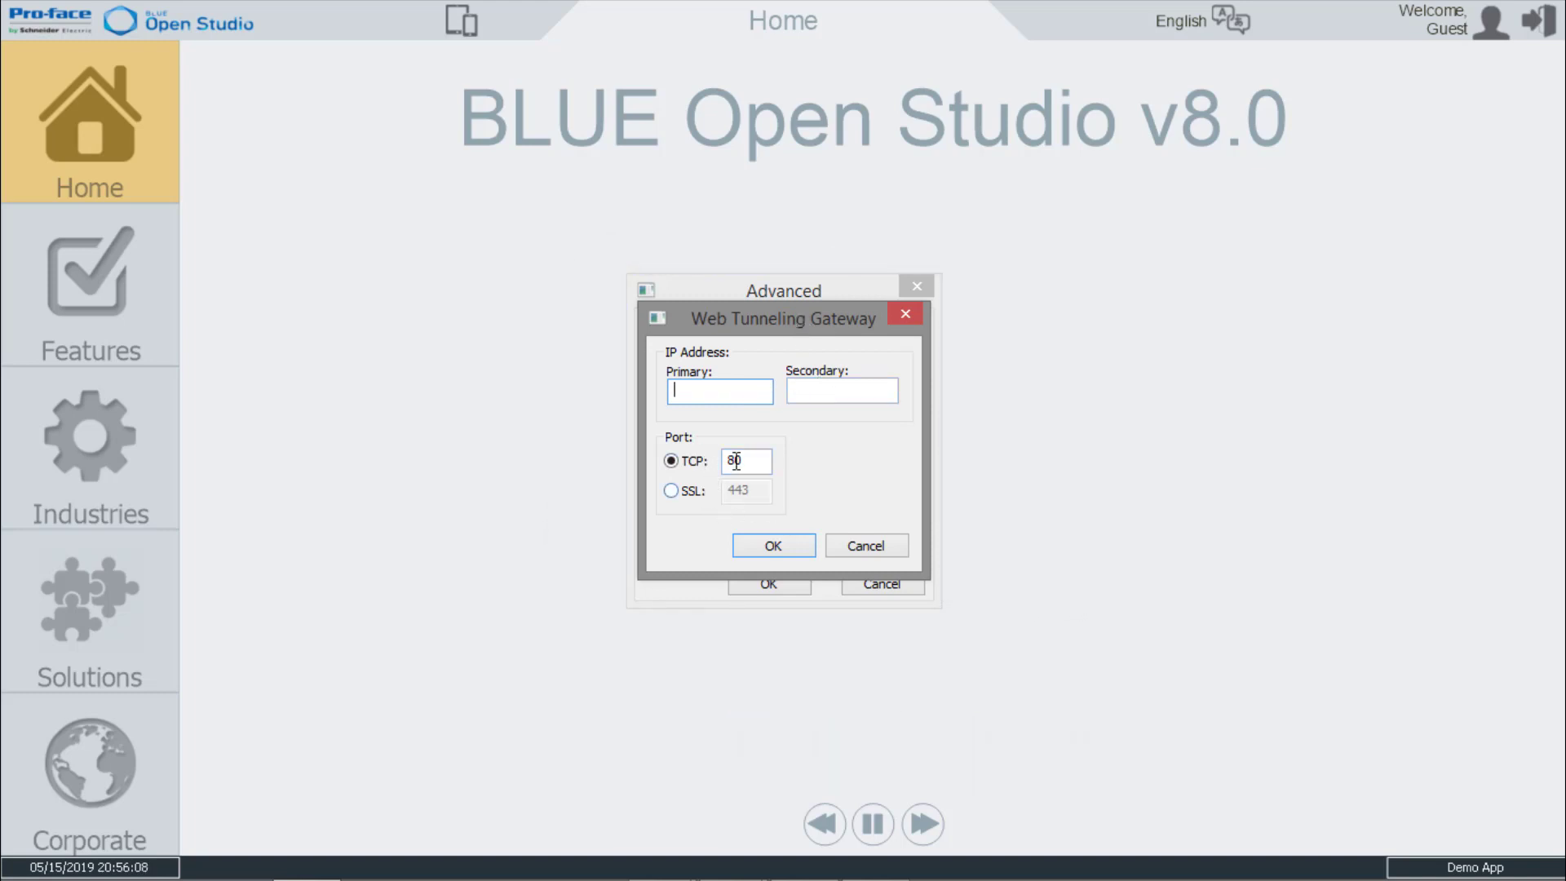
{"action": "left_click", "coordinate": [849, 545]}
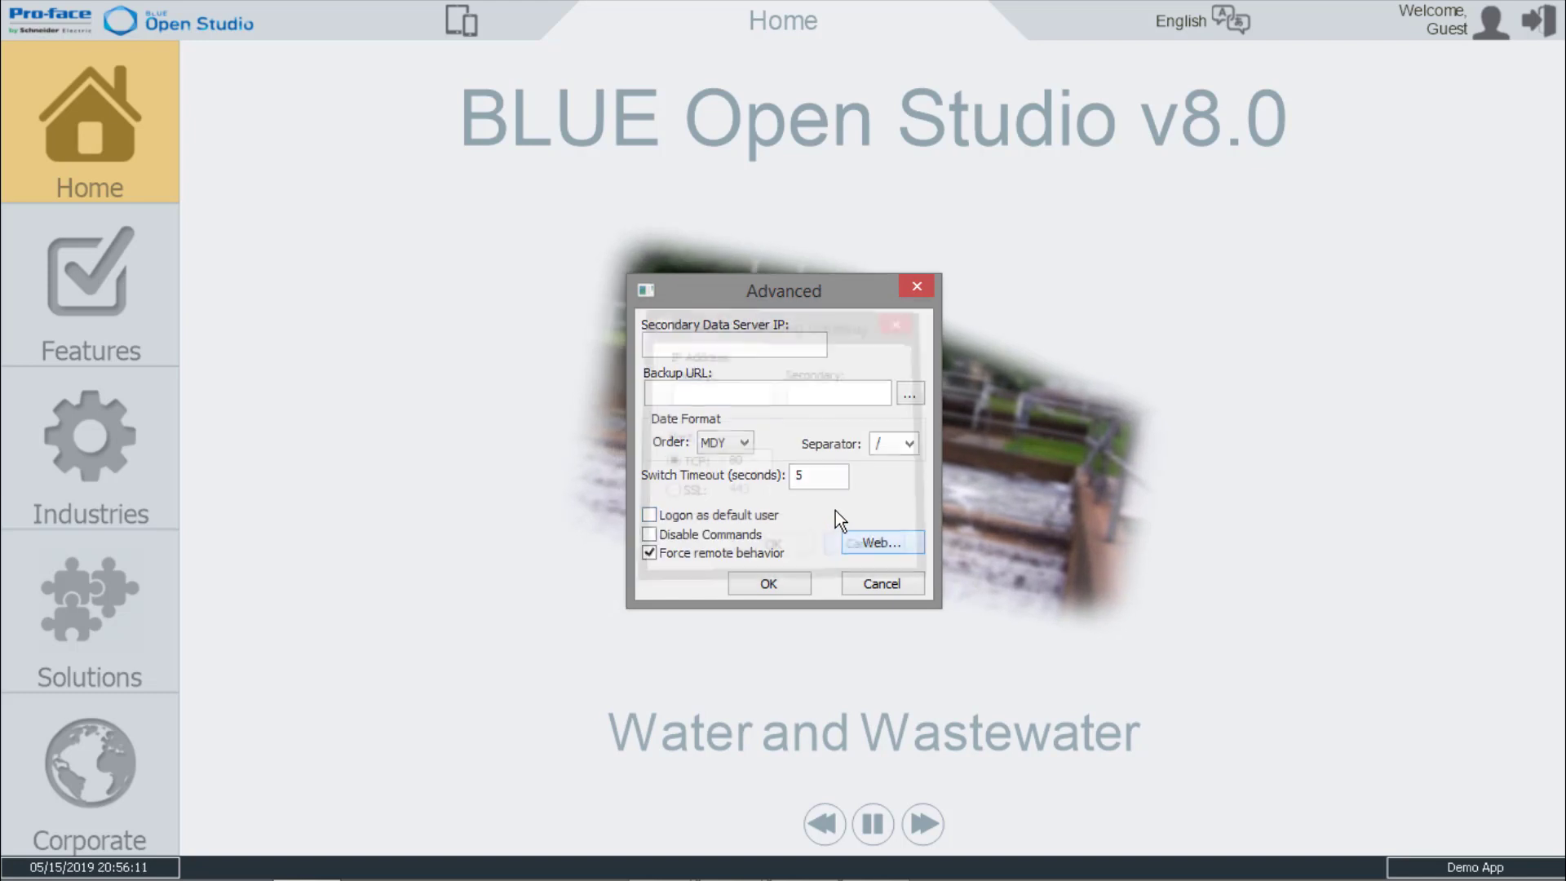
{"action": "left_click", "coordinate": [873, 576]}
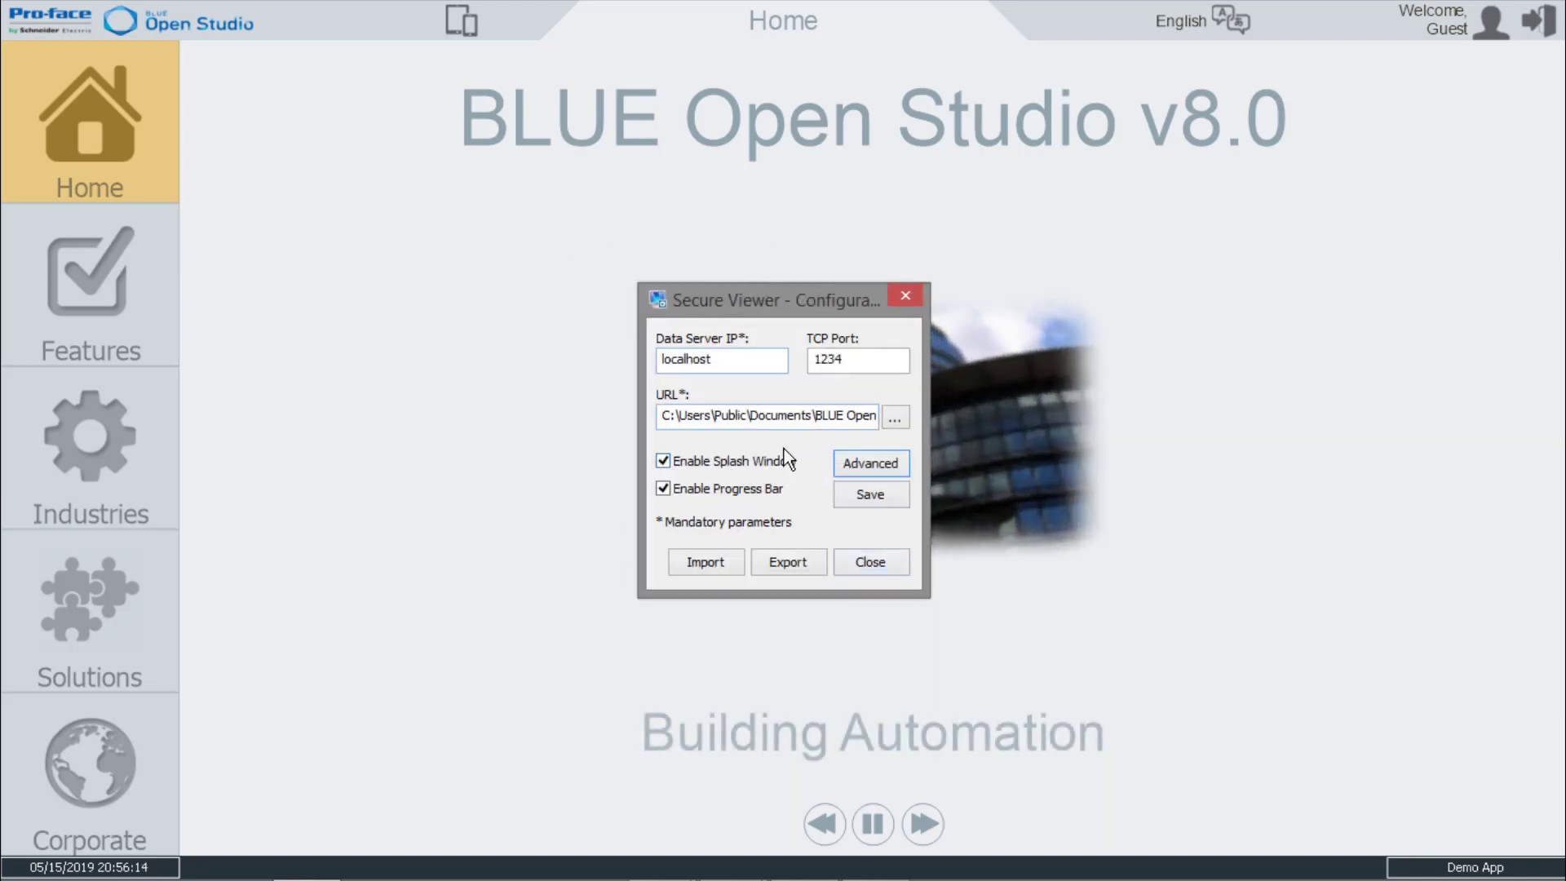
Save the Secure Viewer configuration and close the configuration tool.
{"action": "left_click", "coordinate": [869, 499]}
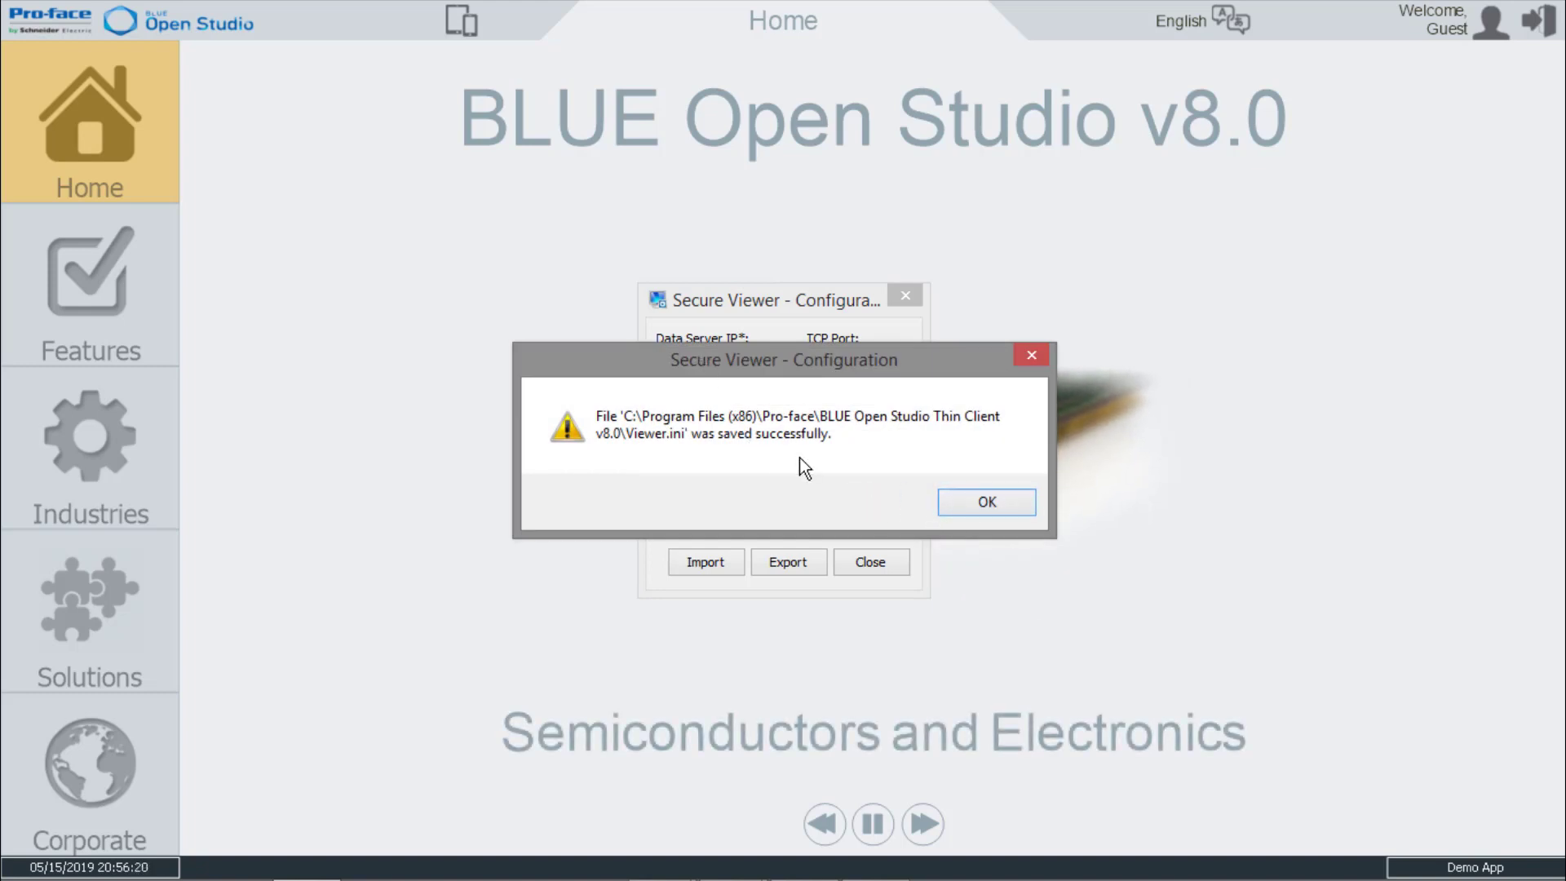
{"action": "left_click", "coordinate": [972, 506]}
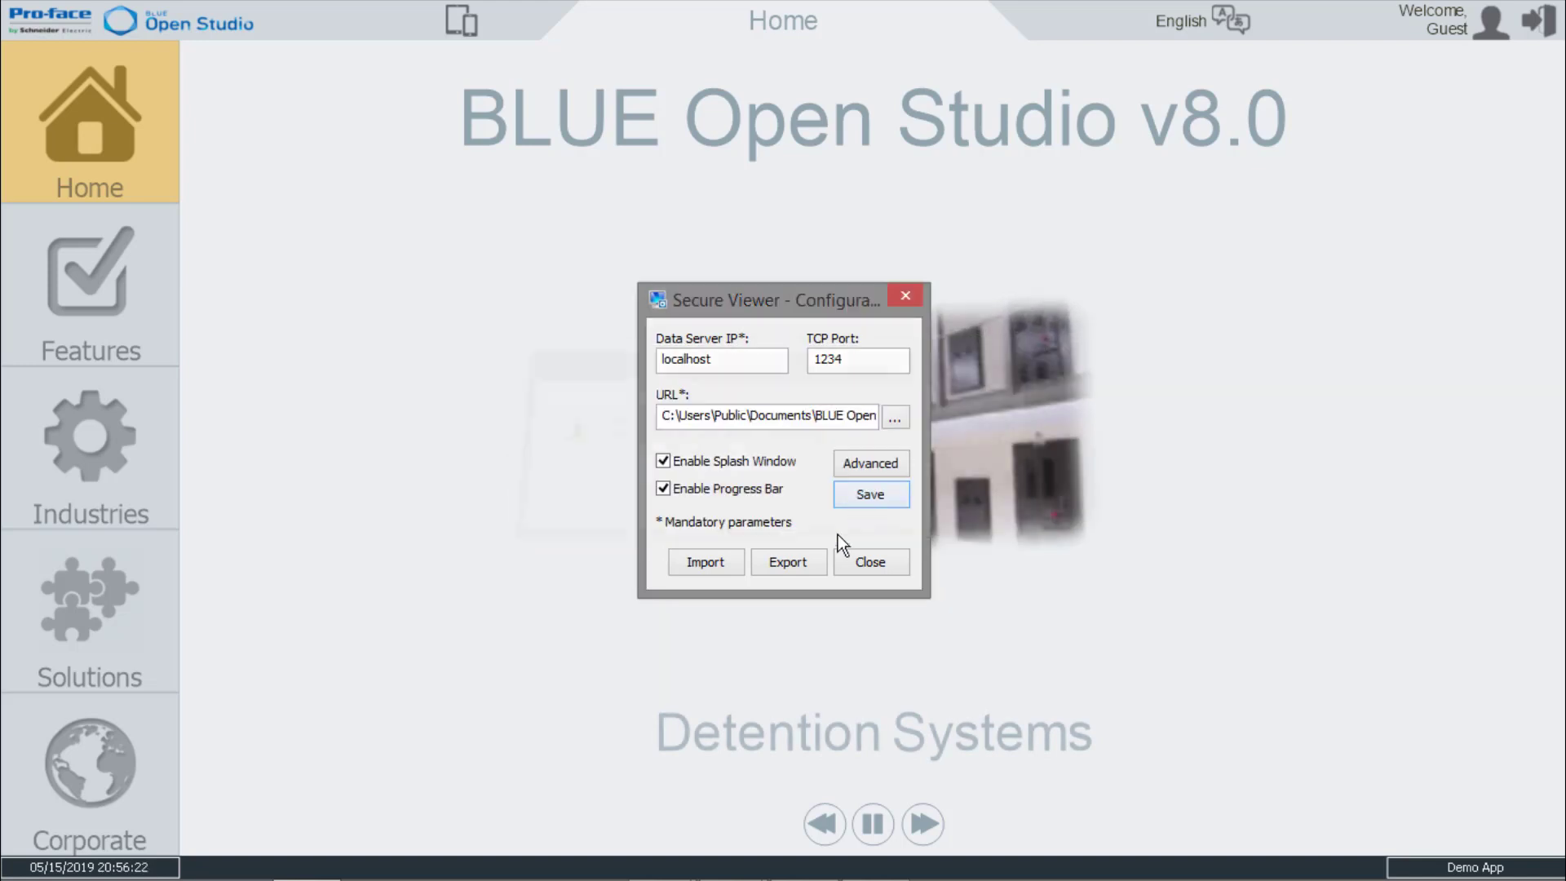
{"action": "left_click", "coordinate": [862, 562]}
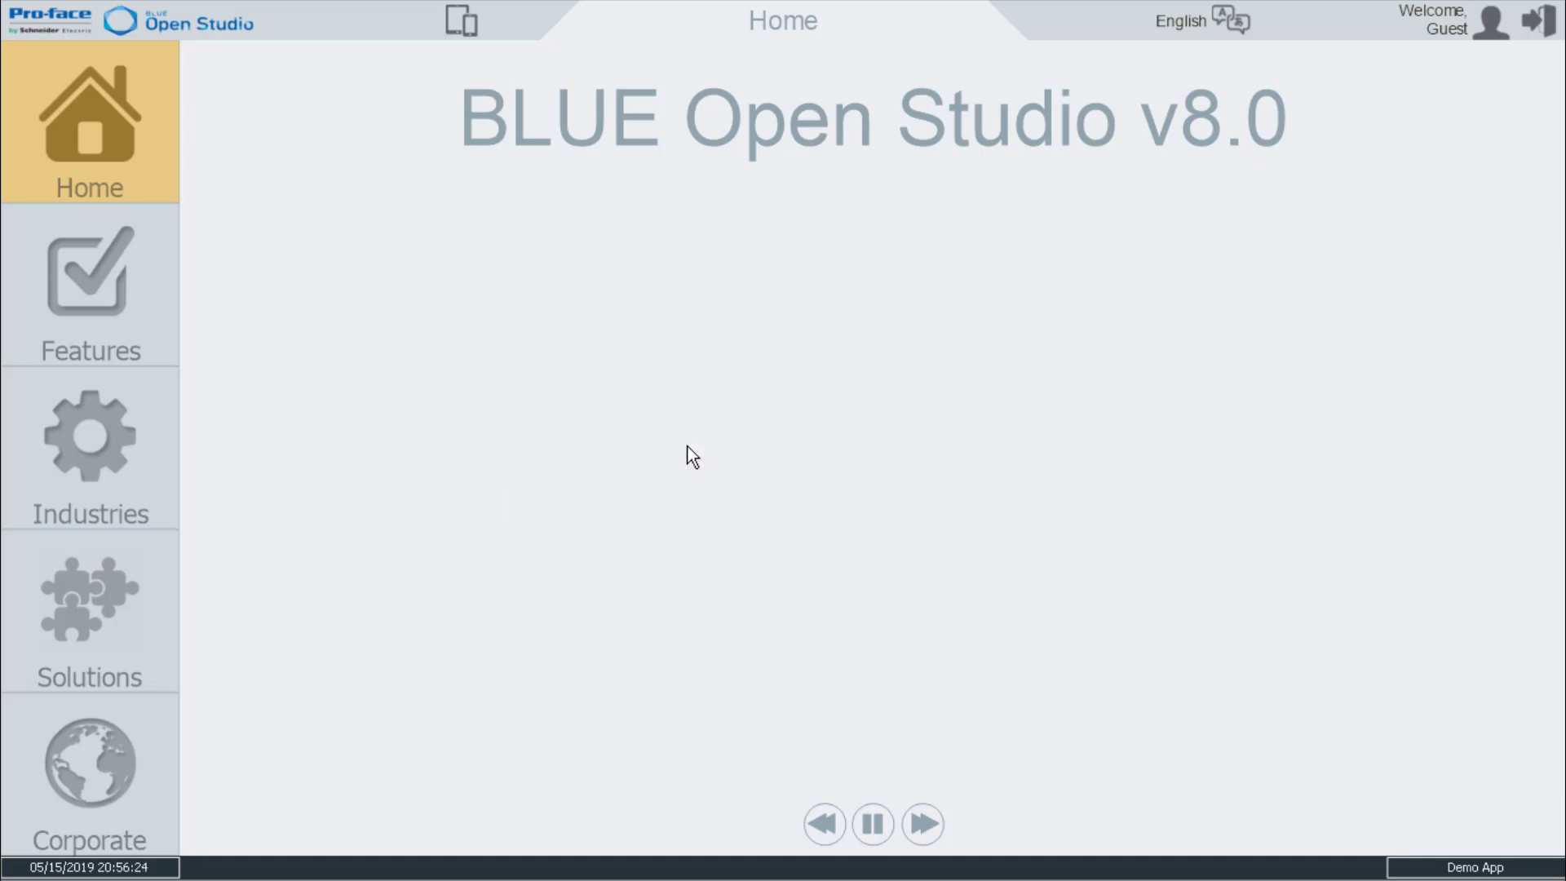
Launch the BOS v8.0 Pro-face BLUE Open Studio Secure Viewer and browse the demo's Features and Industries screens.
{"action": "key", "text": "super"}
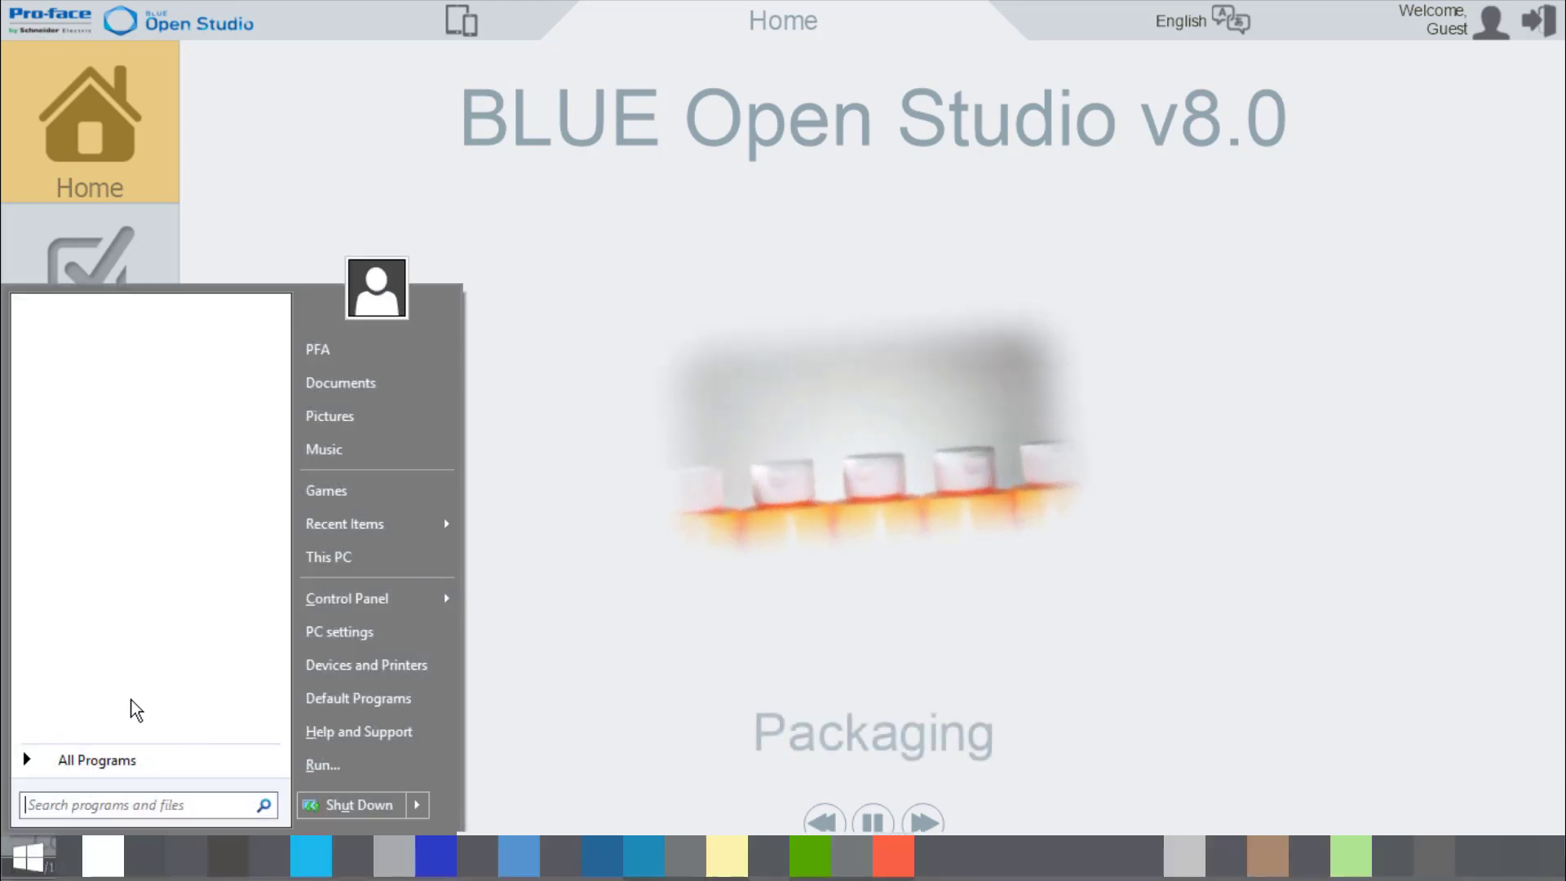
{"action": "left_click", "coordinate": [106, 762]}
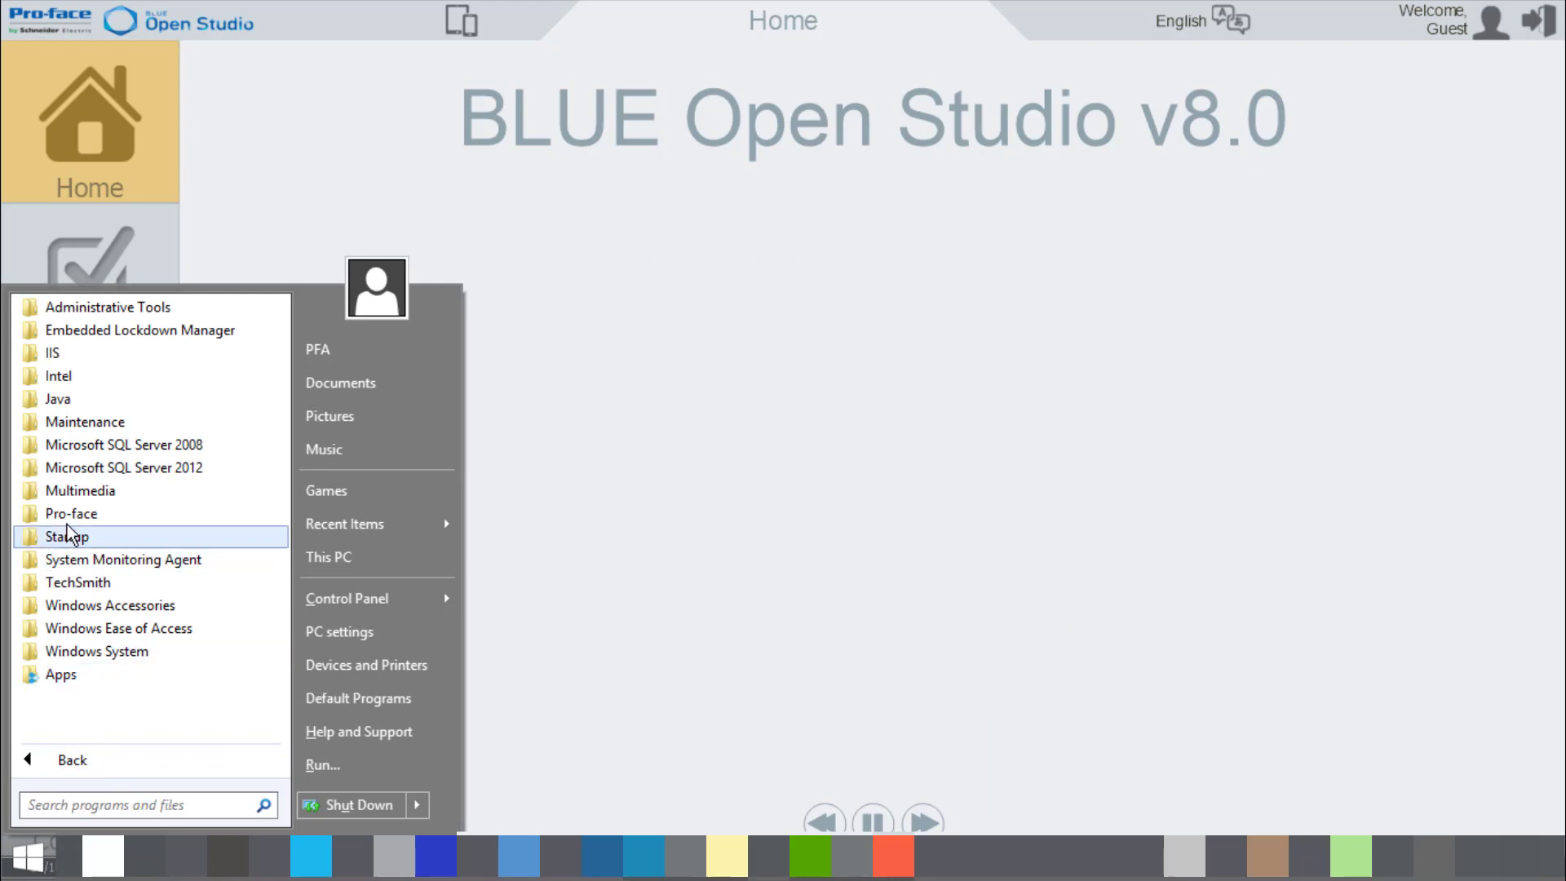
{"action": "left_click", "coordinate": [67, 518]}
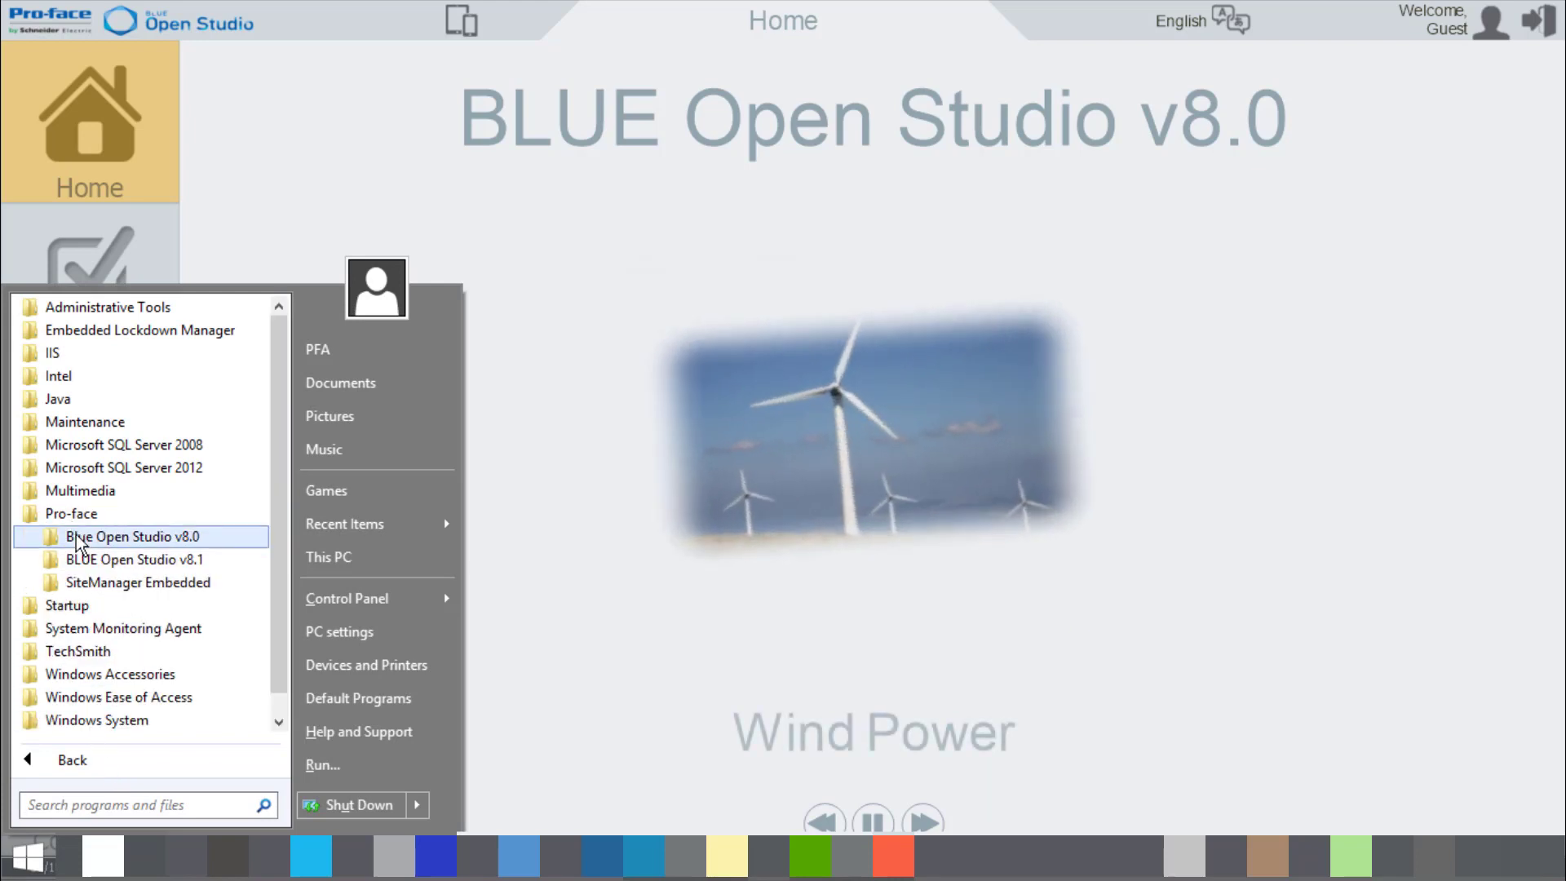
{"action": "left_click", "coordinate": [81, 538]}
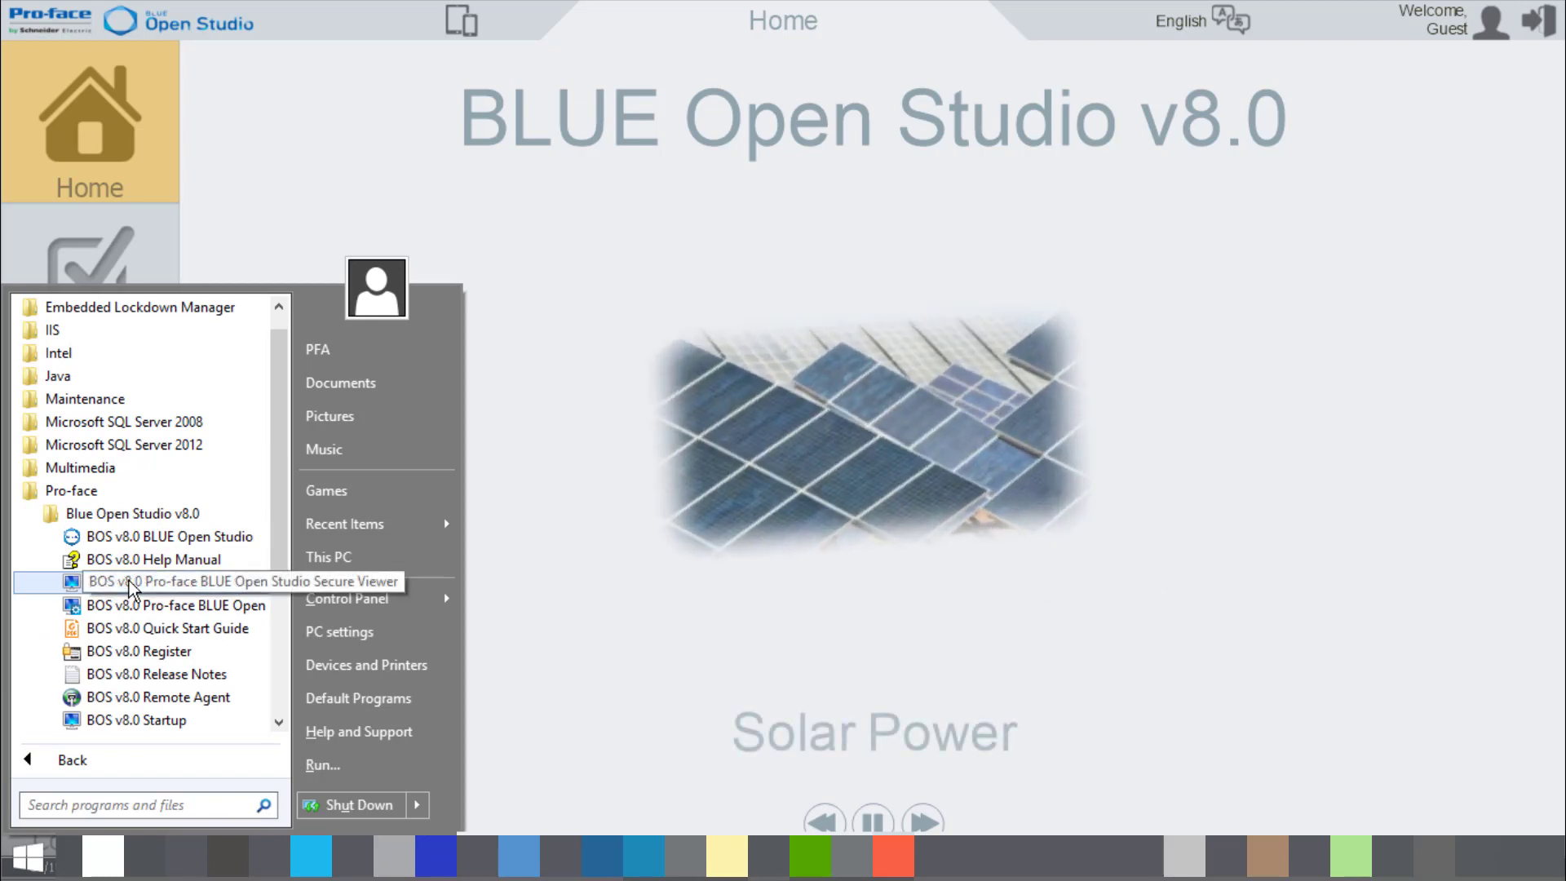
{"action": "left_click", "coordinate": [129, 581]}
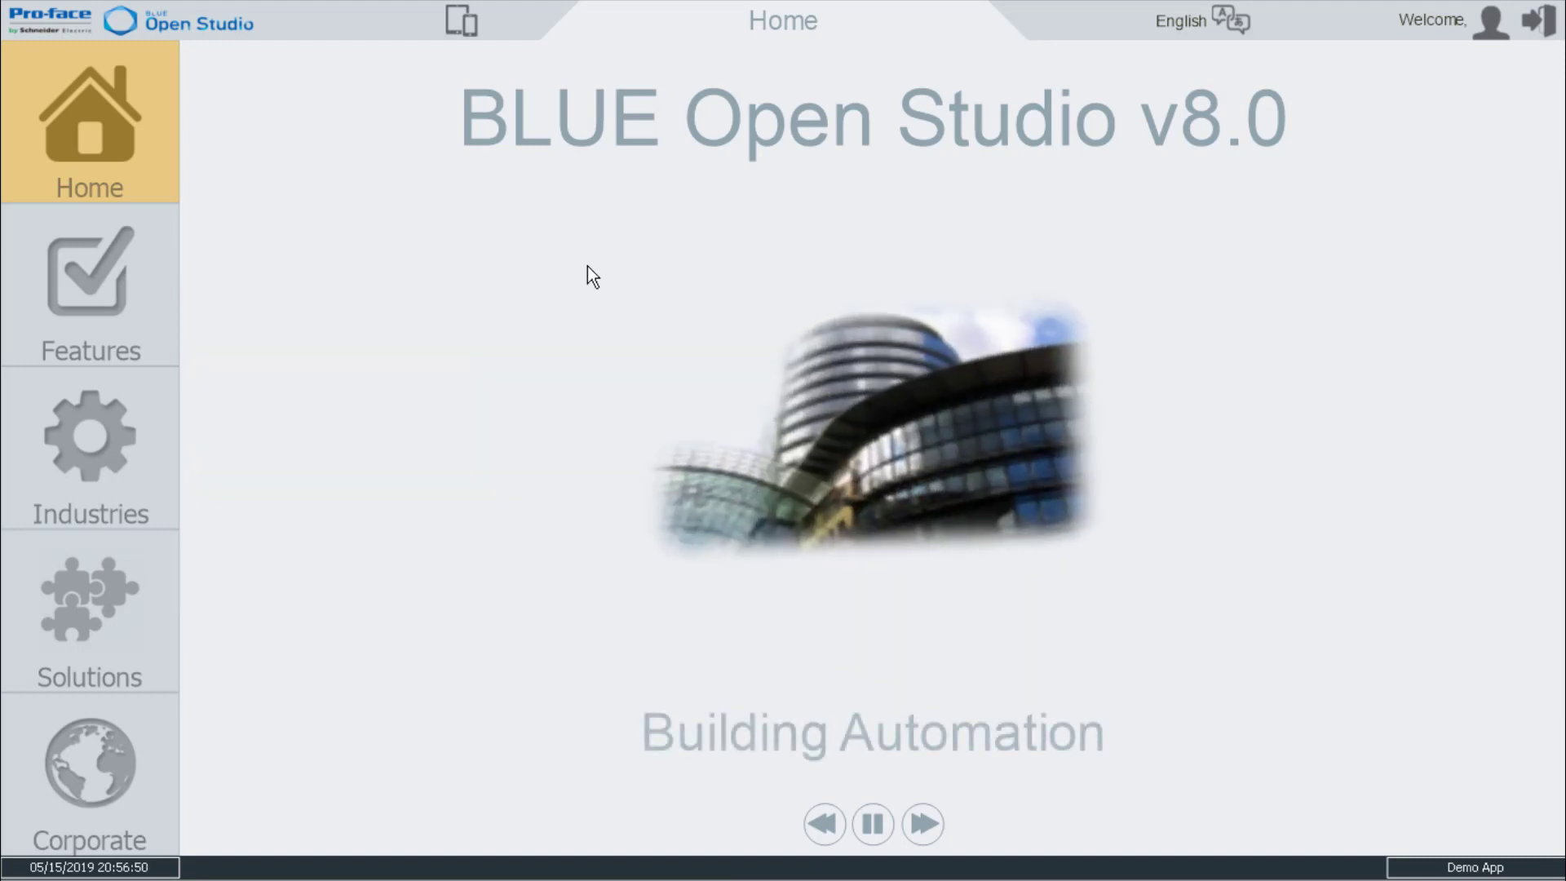
{"action": "left_click", "coordinate": [99, 299]}
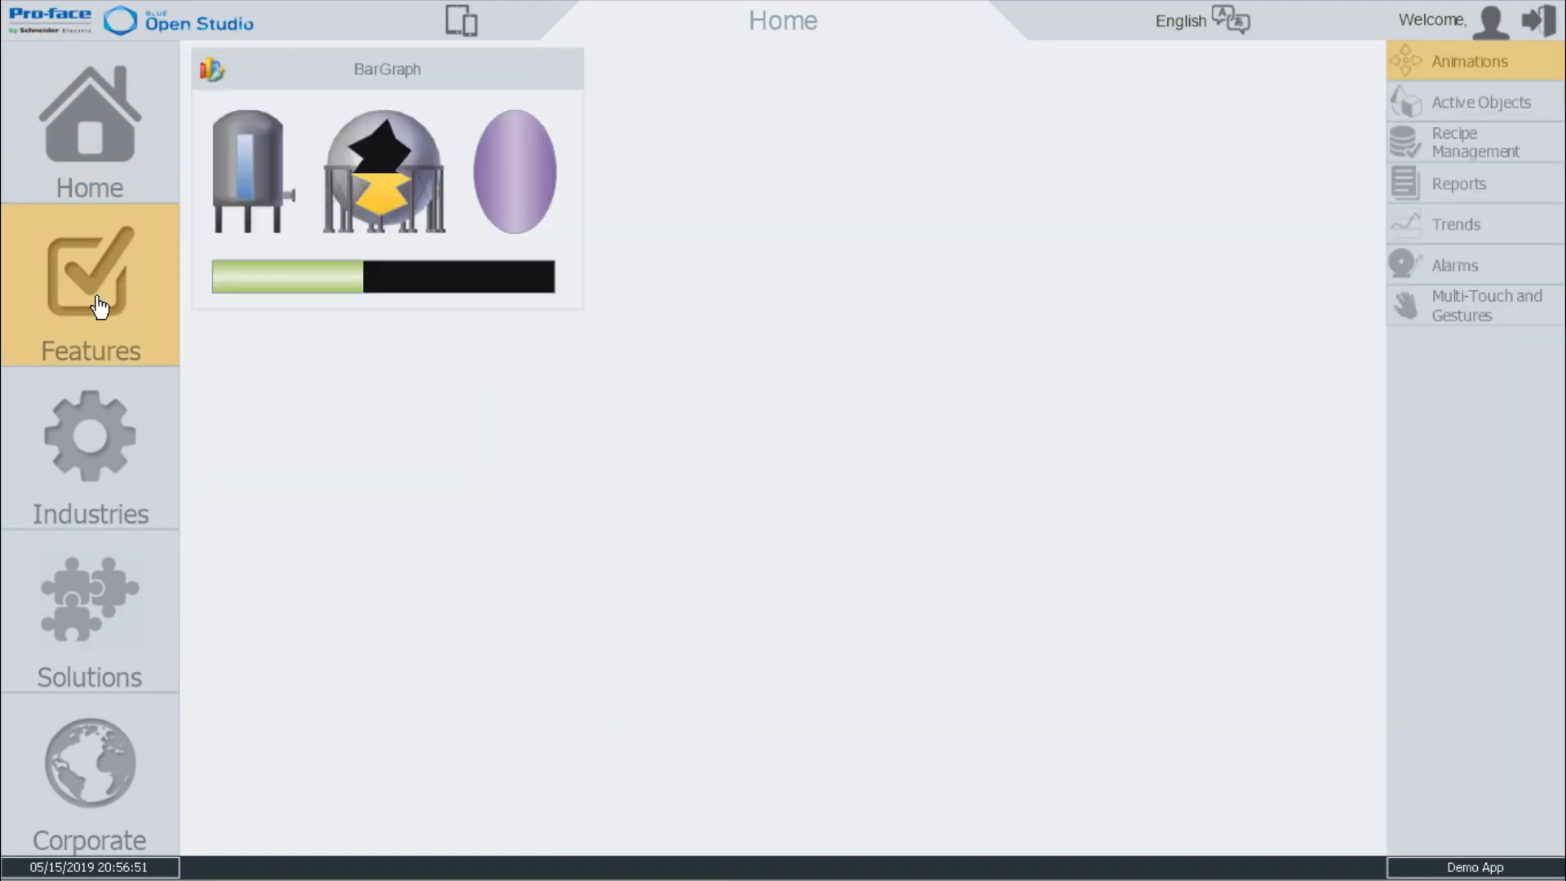
{"action": "left_click", "coordinate": [75, 471]}
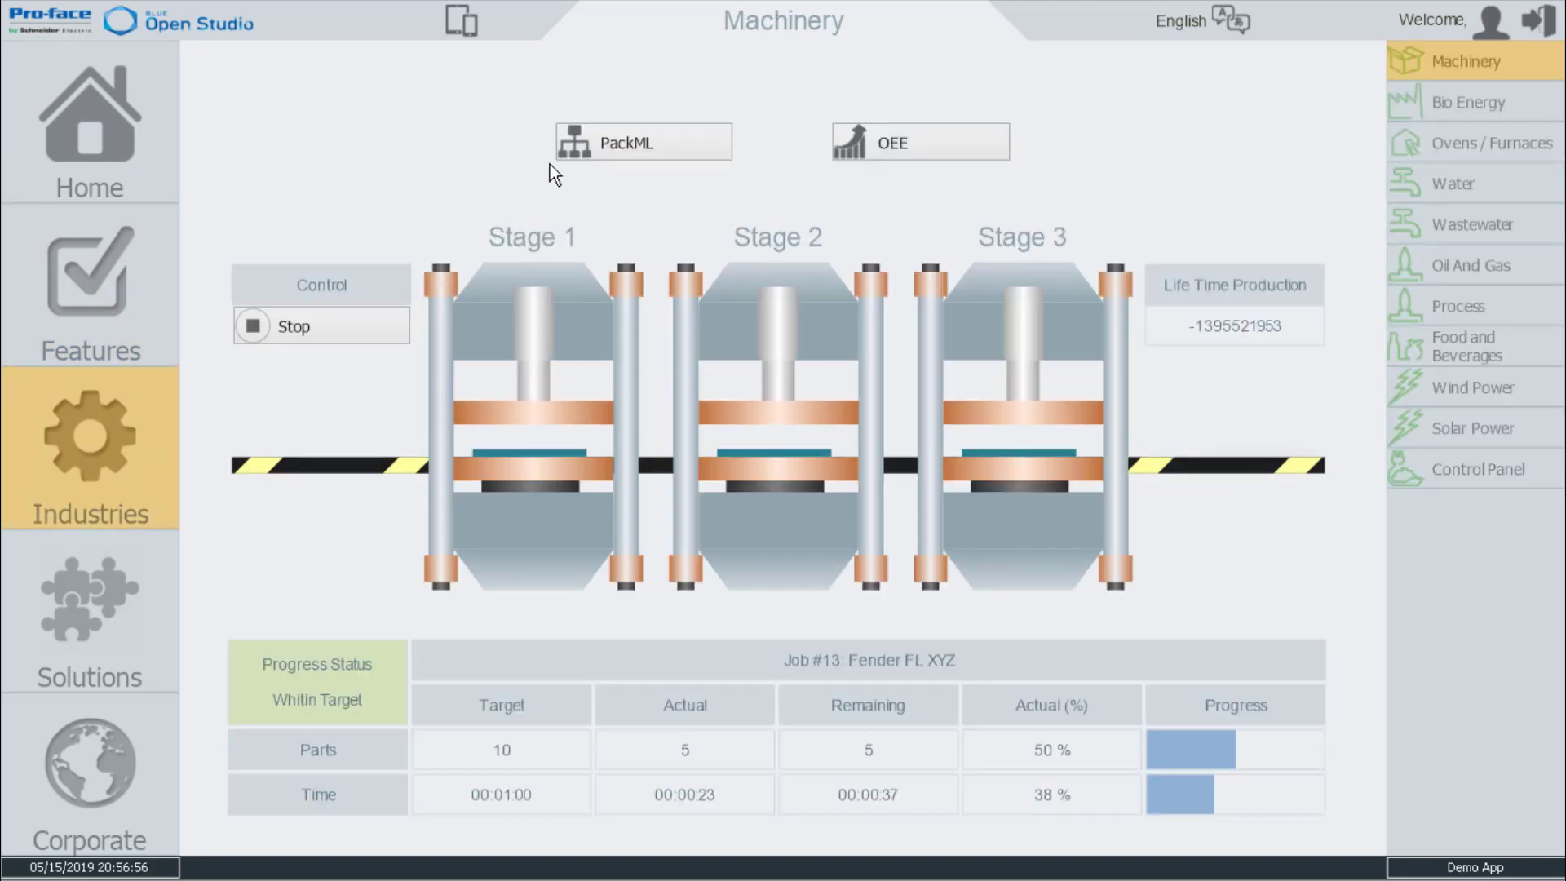
Switch to the desktop, open the Mobile Access shortcut in Chrome and maximize the browser window.
{"action": "key", "text": "alt+Tab"}
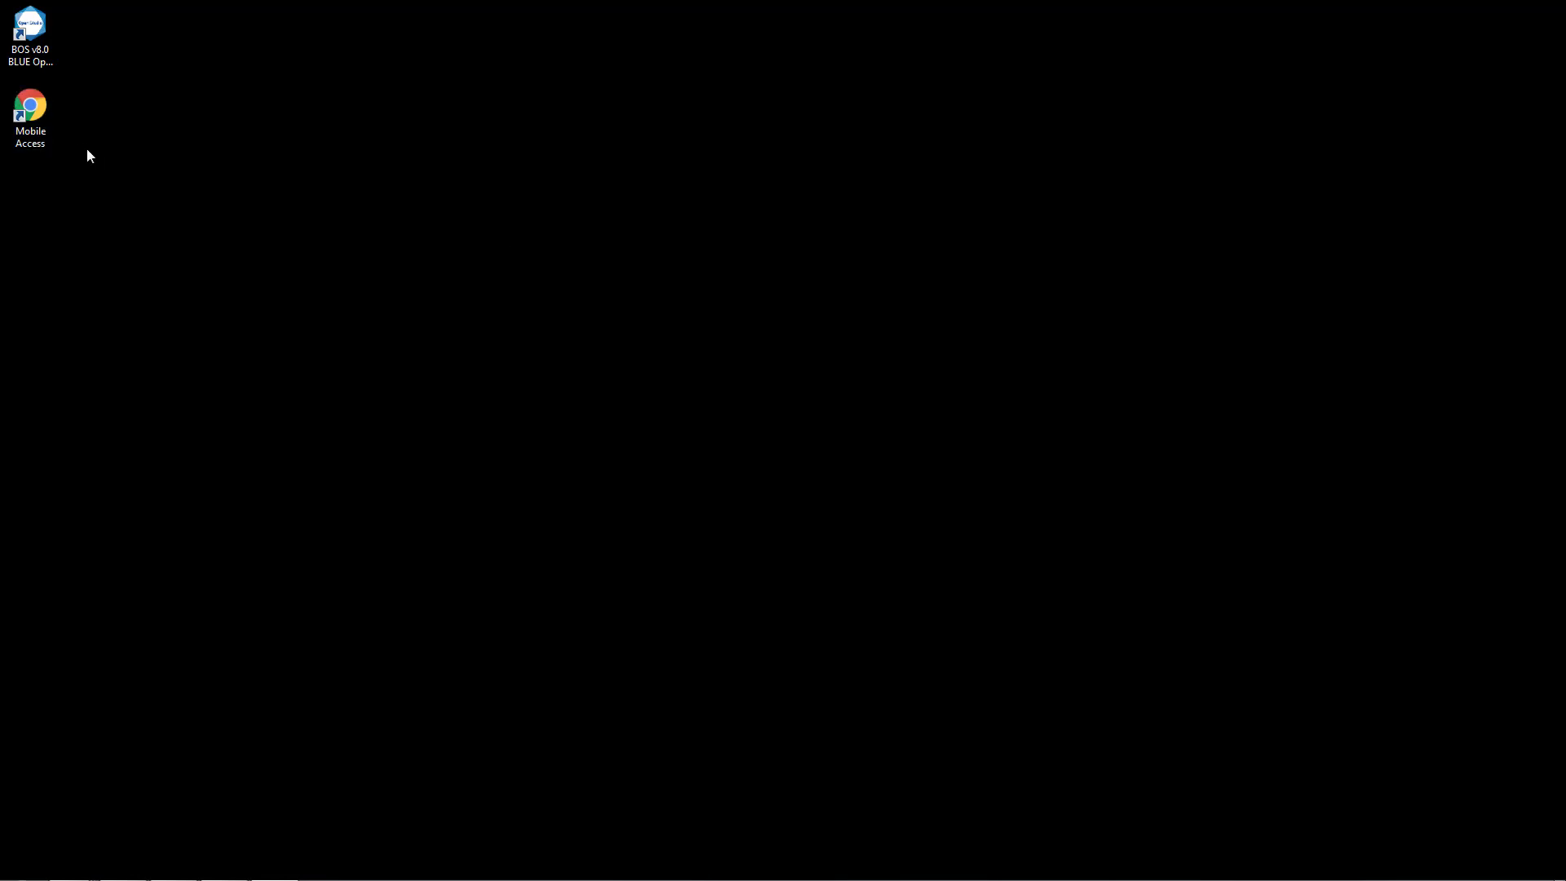
{"action": "double_click", "coordinate": [31, 115]}
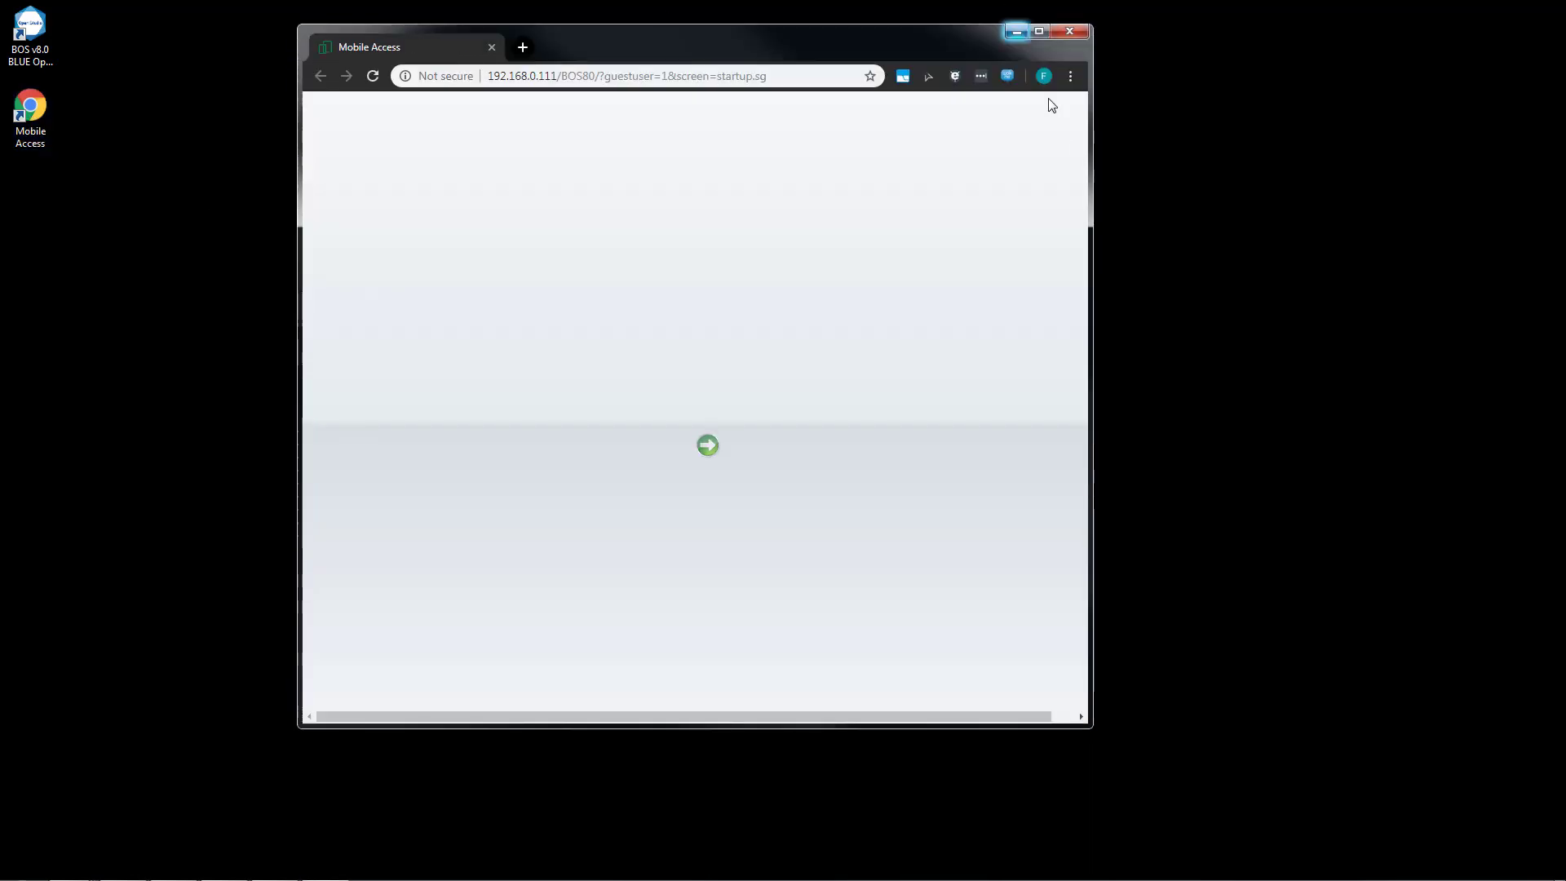
{"action": "left_click", "coordinate": [1041, 31]}
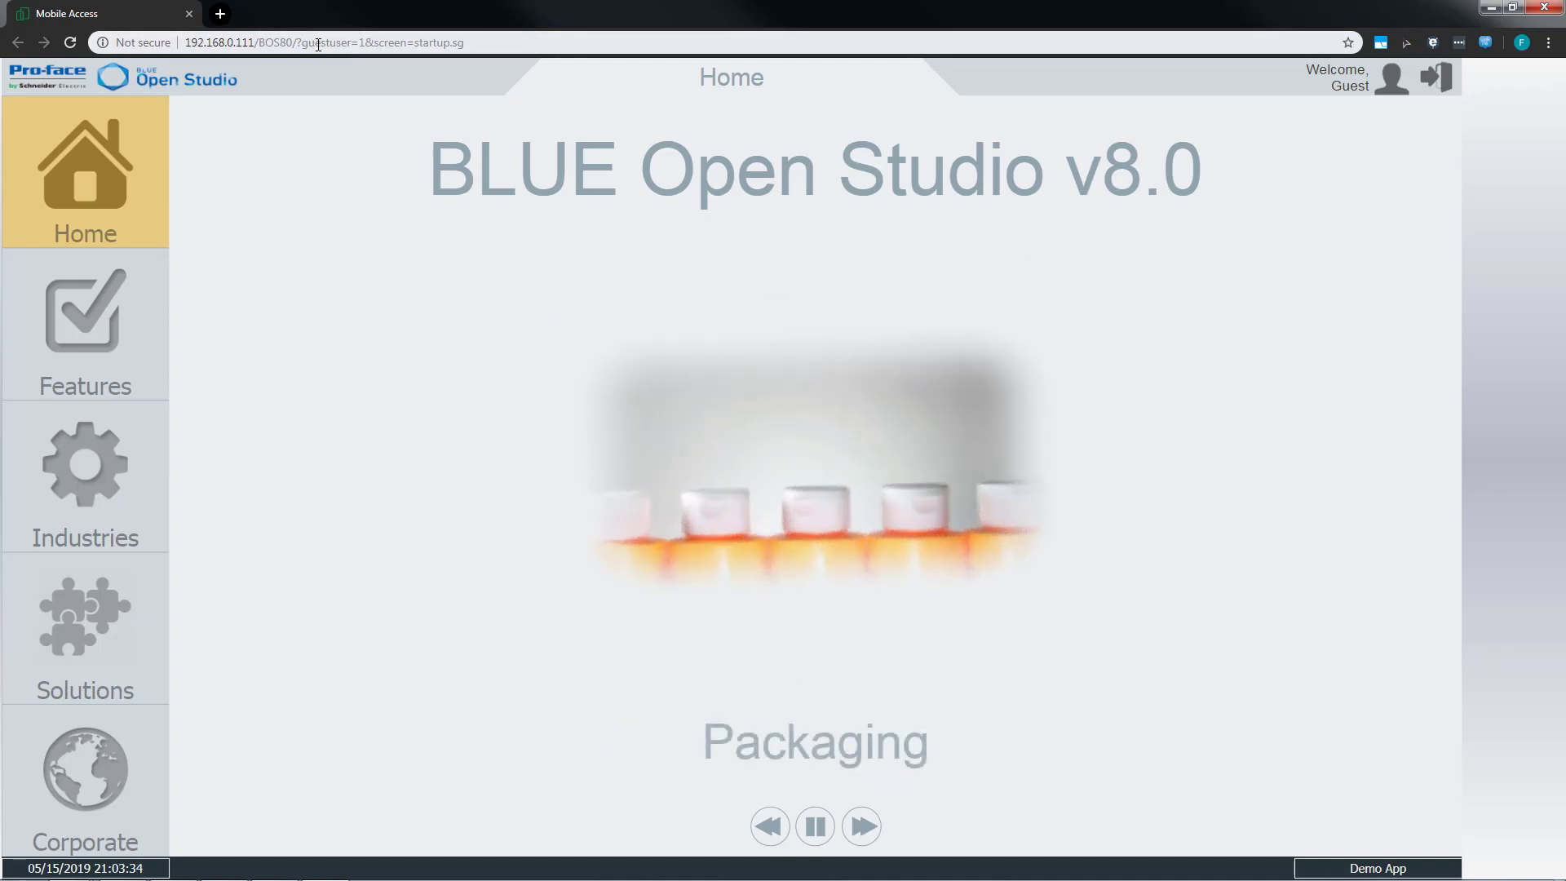
Load 192.168.0.111/BOS80/ without the guest user and startup screen parameters, and log on to Mobile Access.
{"action": "left_click", "coordinate": [318, 45]}
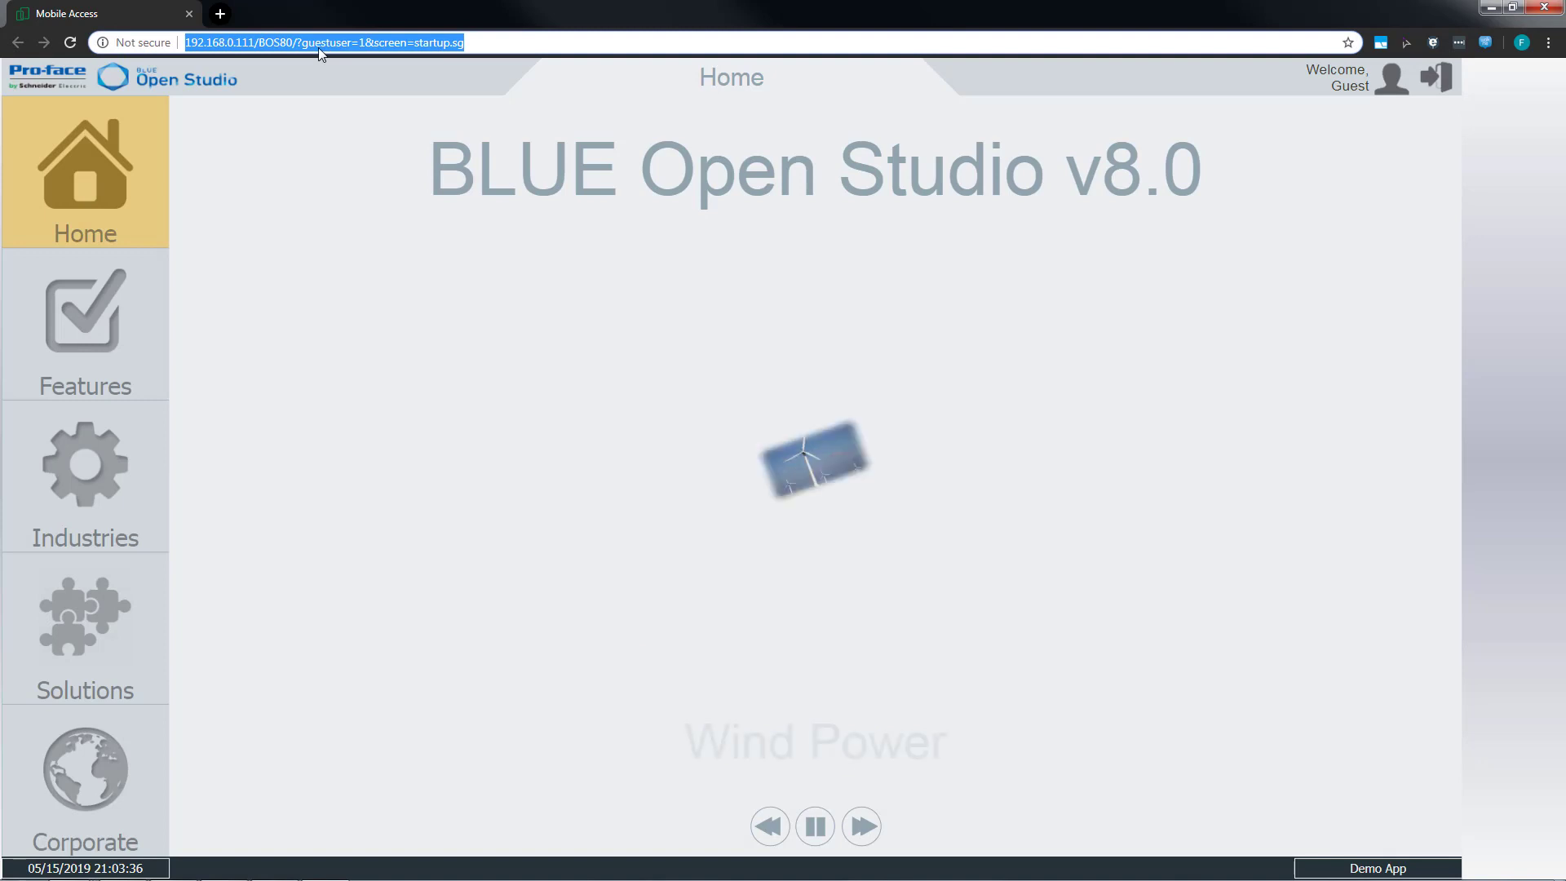
{"action": "left_click_drag", "start_coordinate": [296, 43], "coordinate": [630, 37]}
{"action": "key", "text": "BackSpace"}
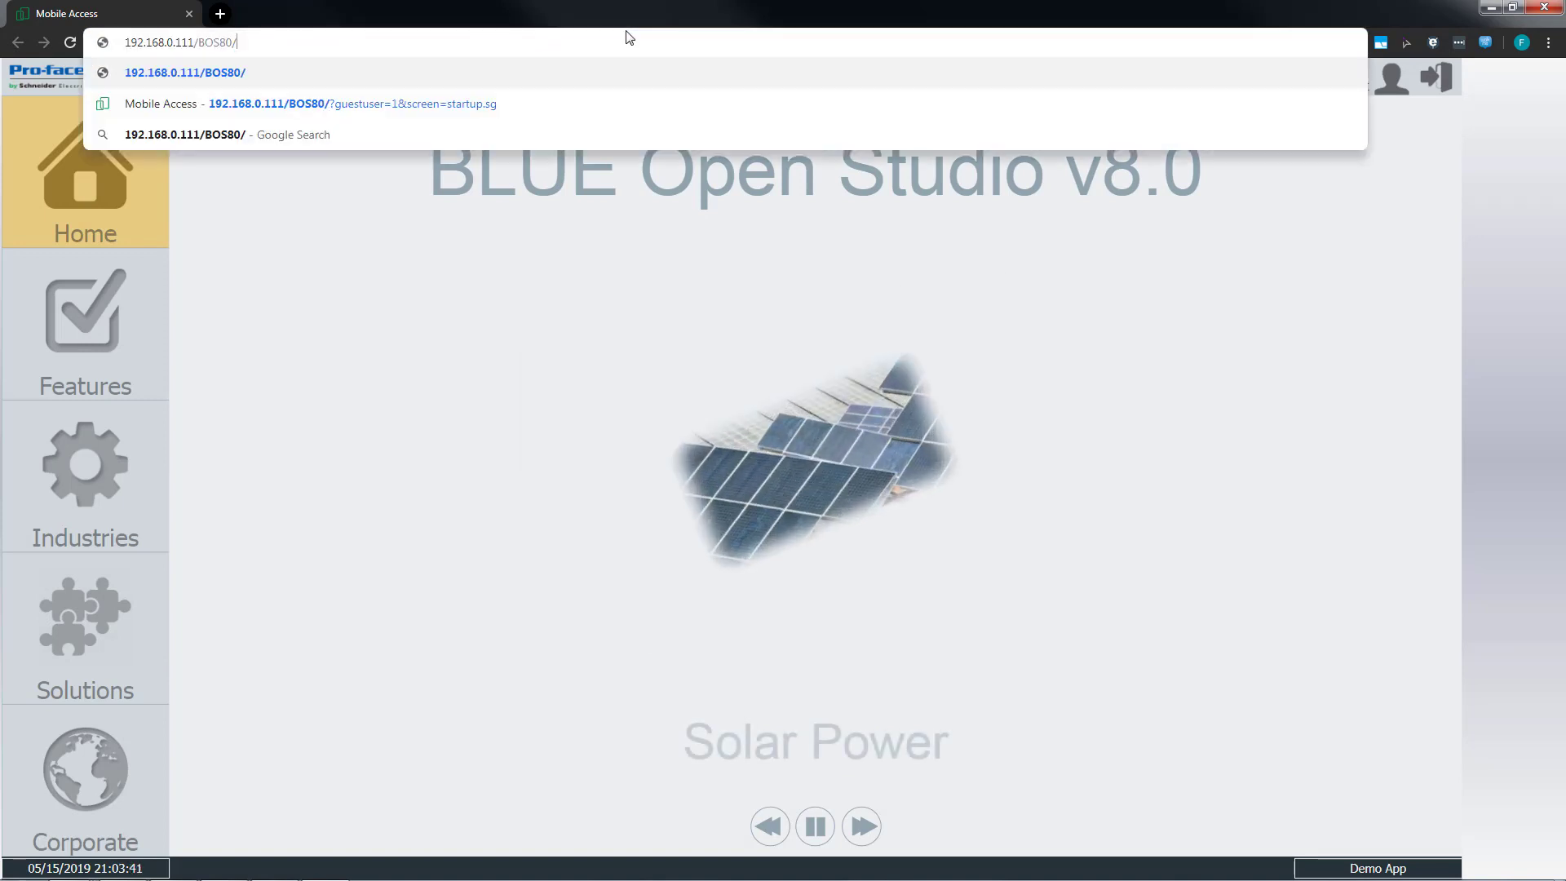
{"action": "key", "text": "Return"}
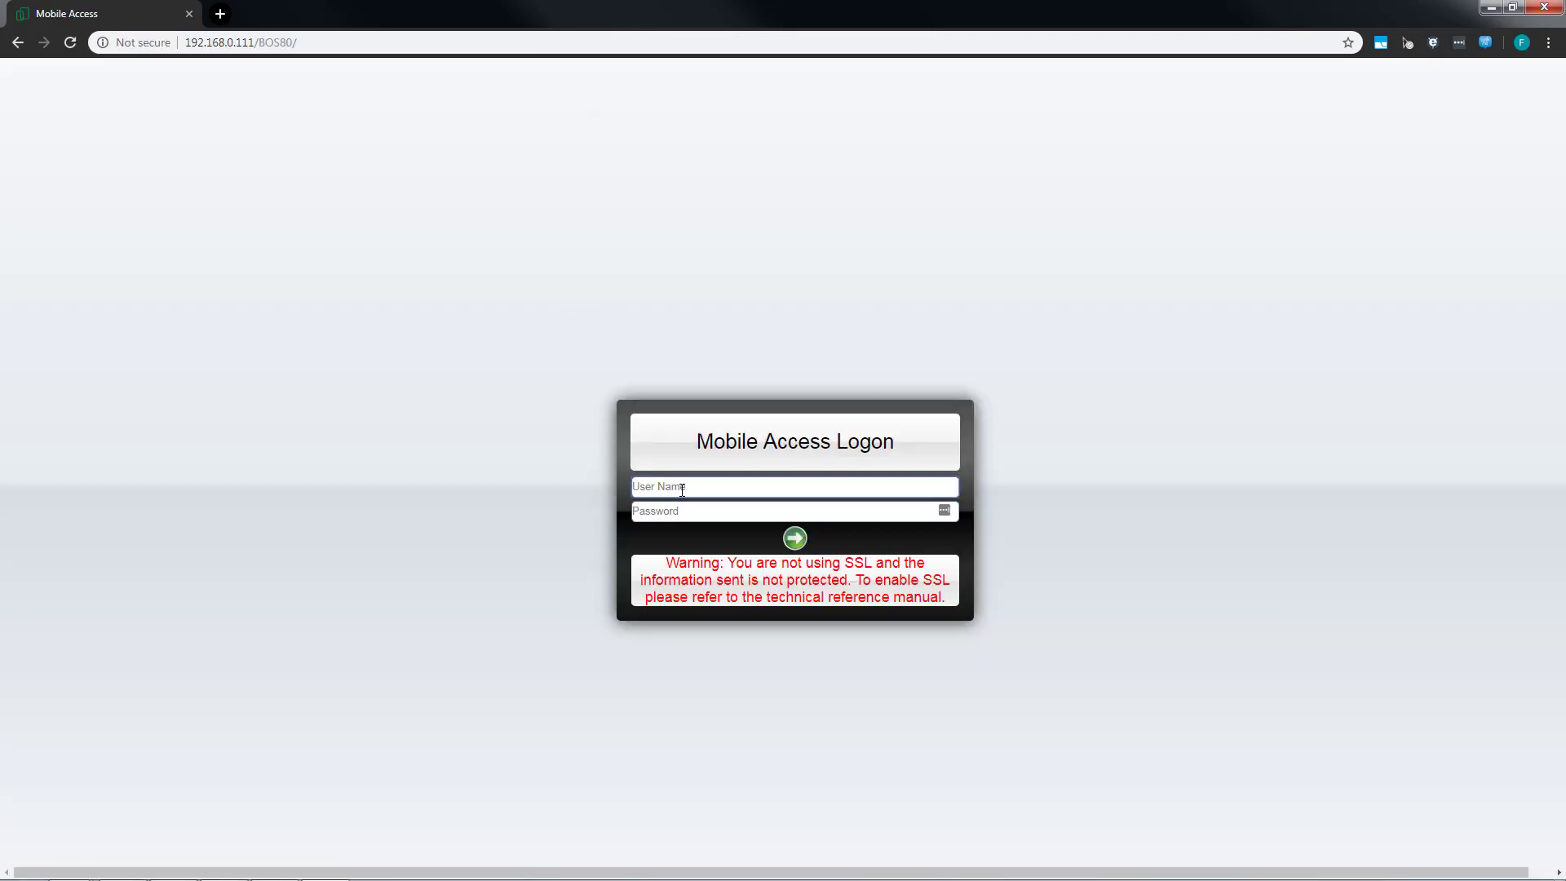
{"action": "left_click", "coordinate": [792, 540]}
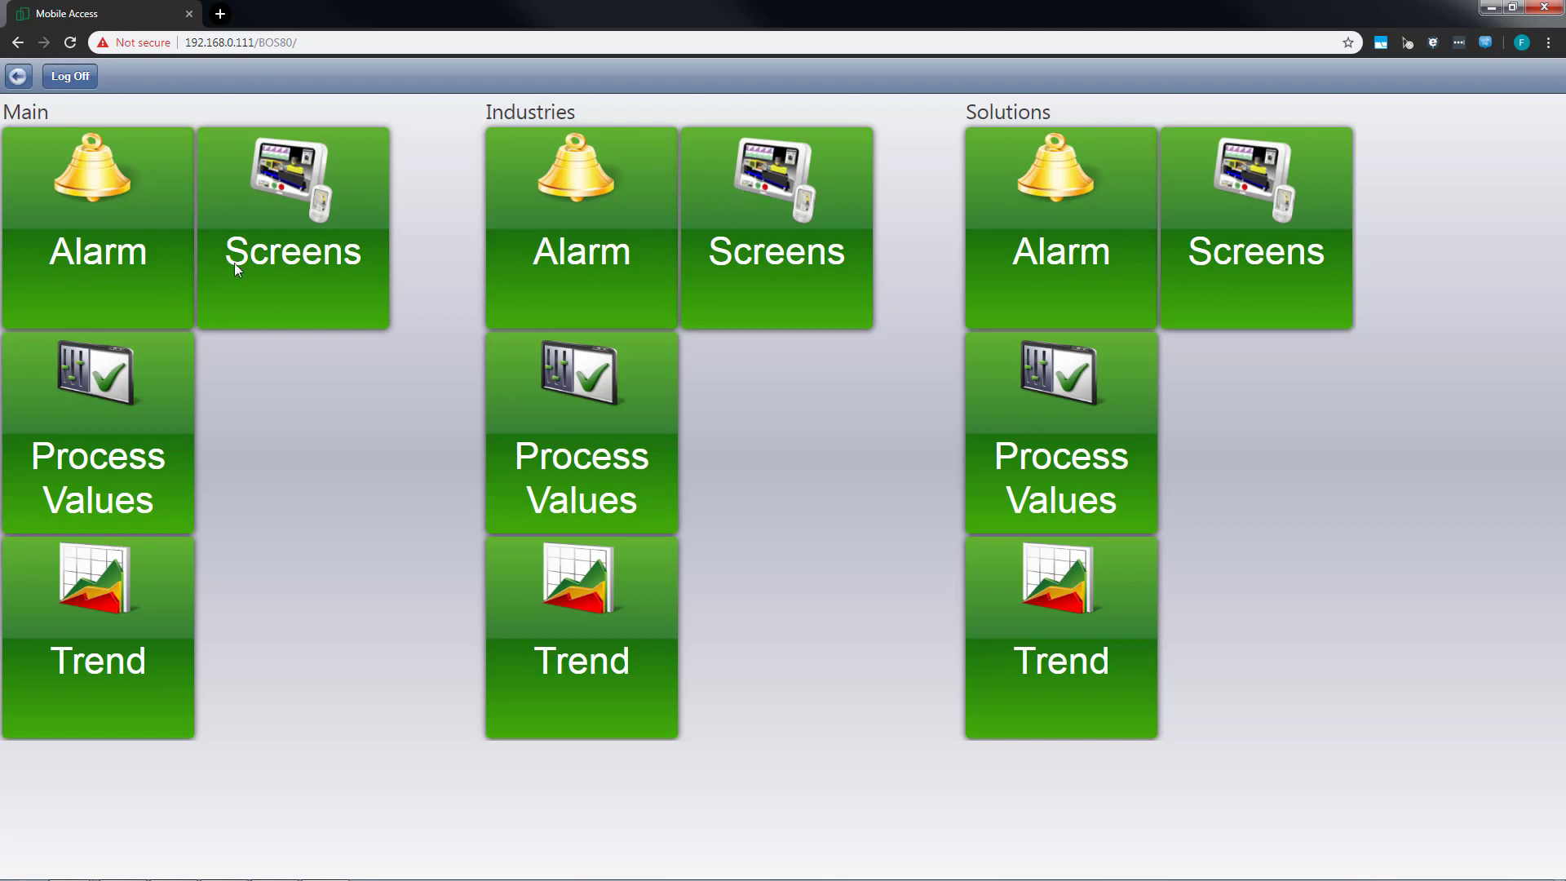
View the Animations screen from the Main area's Screens and return to the Mobile Access overview.
{"action": "left_click", "coordinate": [285, 211]}
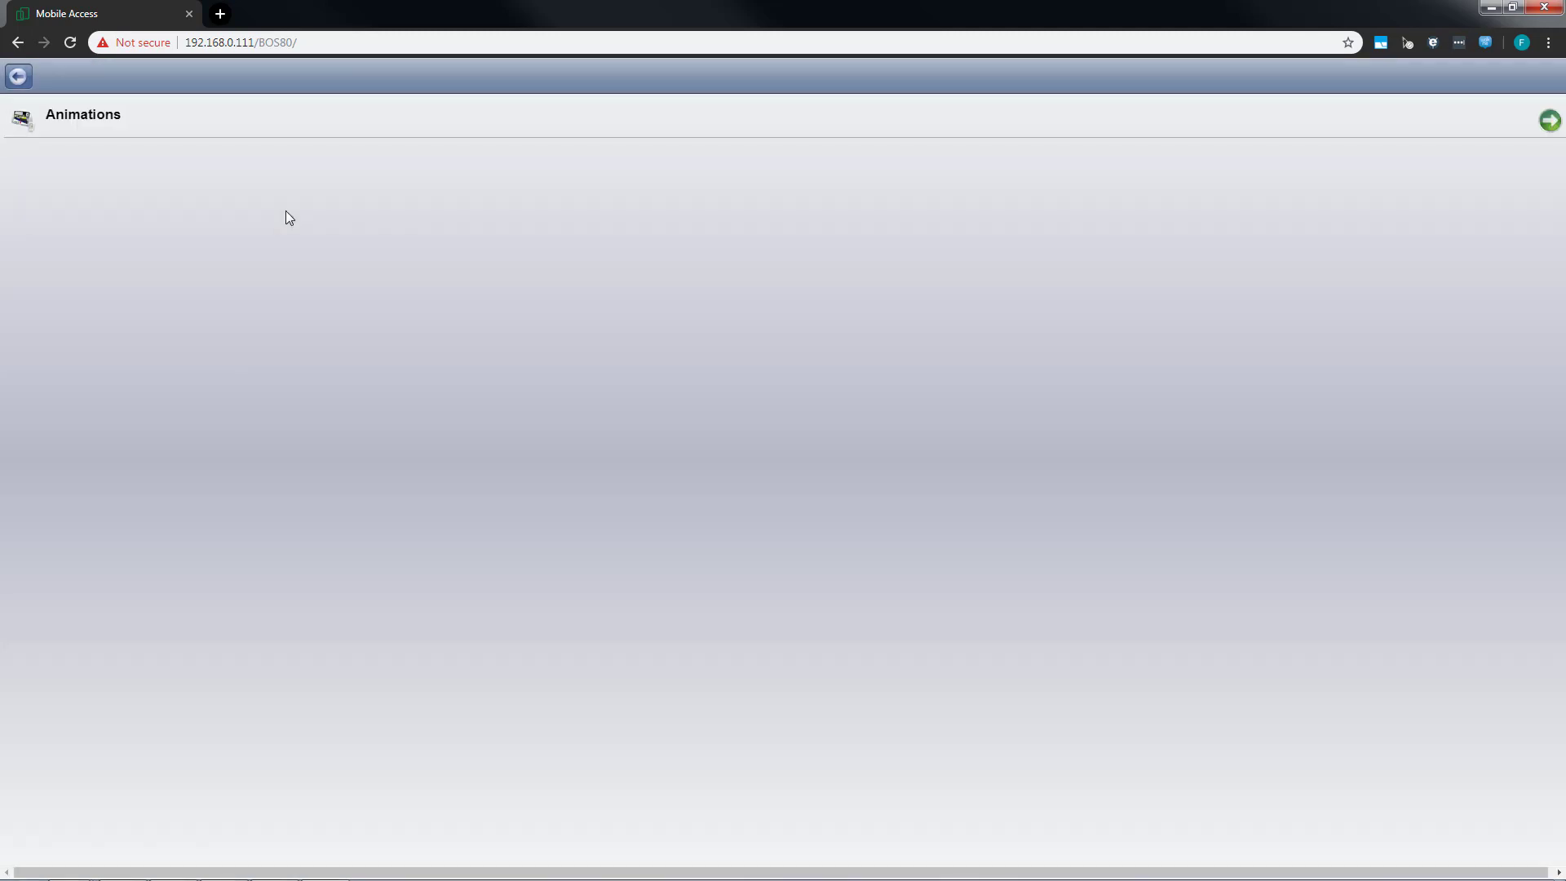
{"action": "left_click", "coordinate": [77, 122]}
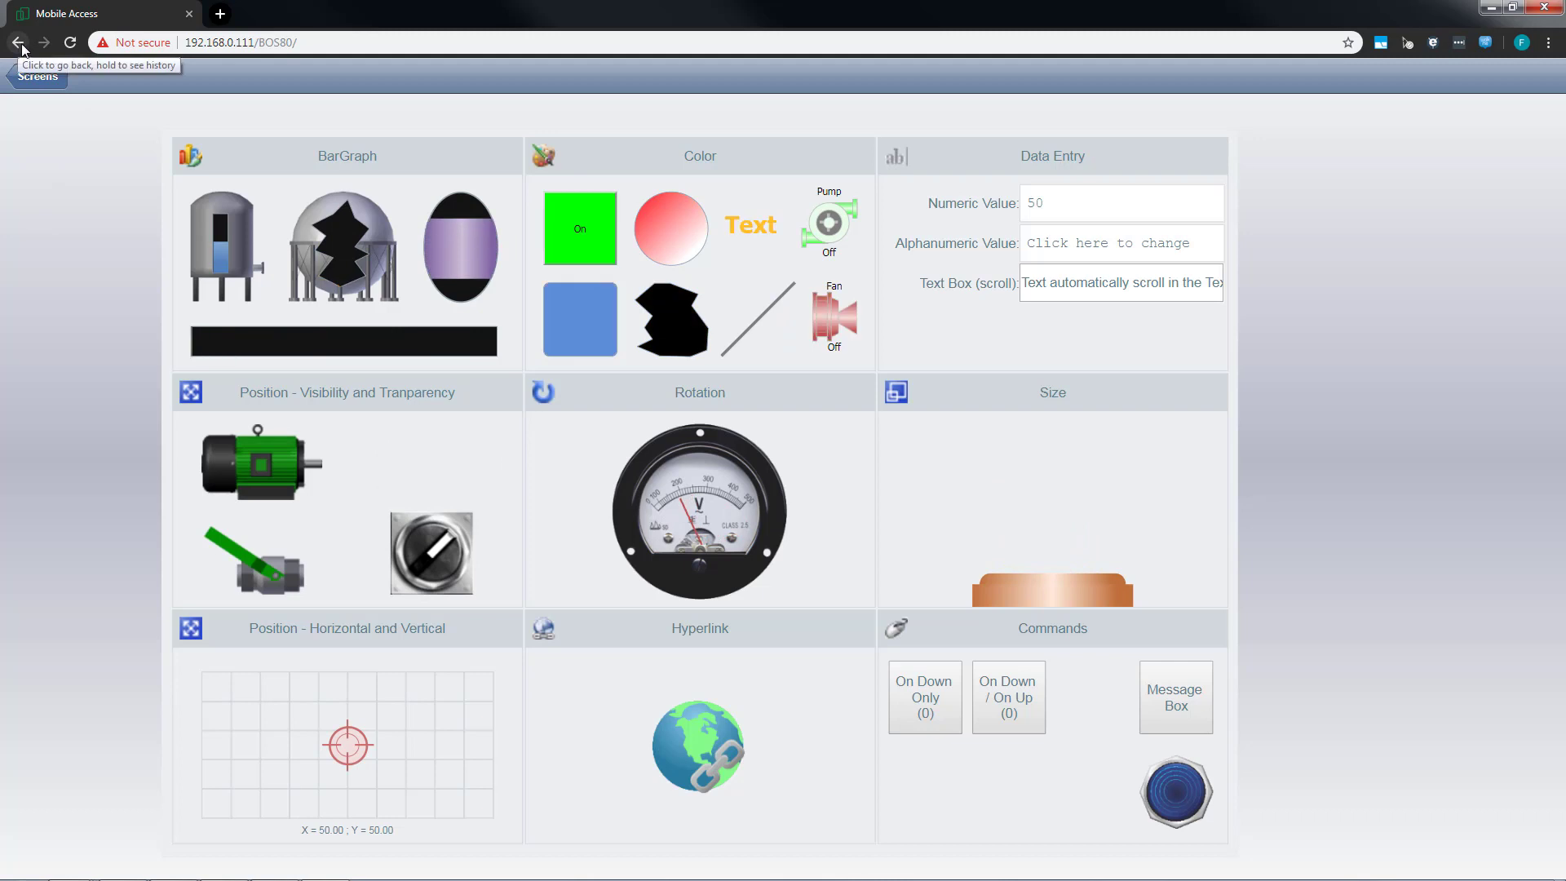
{"action": "left_click", "coordinate": [45, 80]}
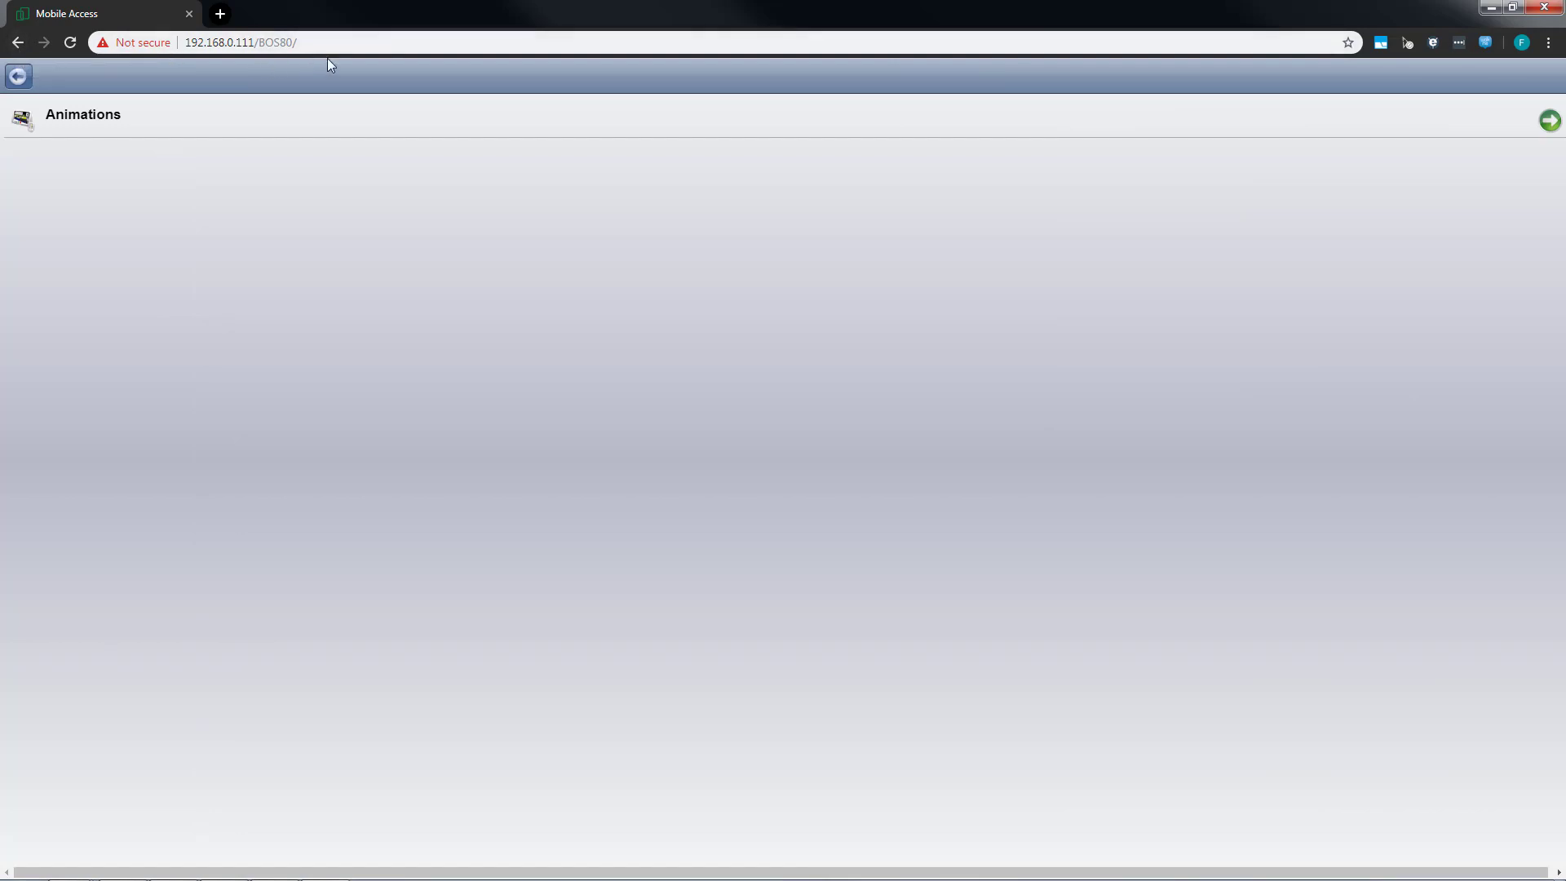
{"action": "left_click", "coordinate": [16, 78]}
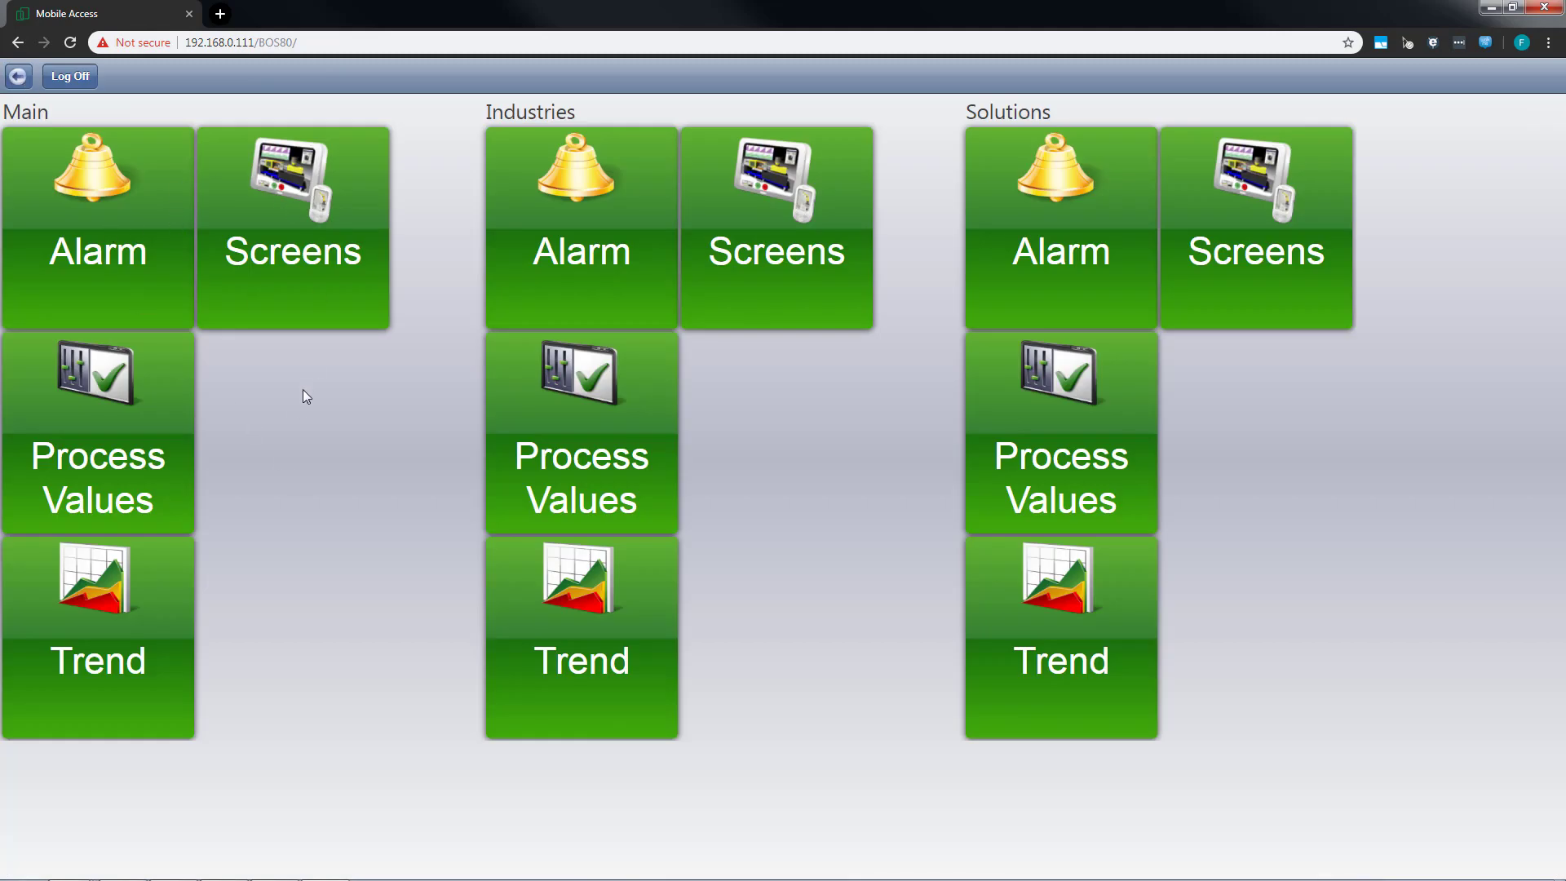
View the Machinery and Wastewater screens in the Industries area and return to the overview.
{"action": "left_click", "coordinate": [772, 214]}
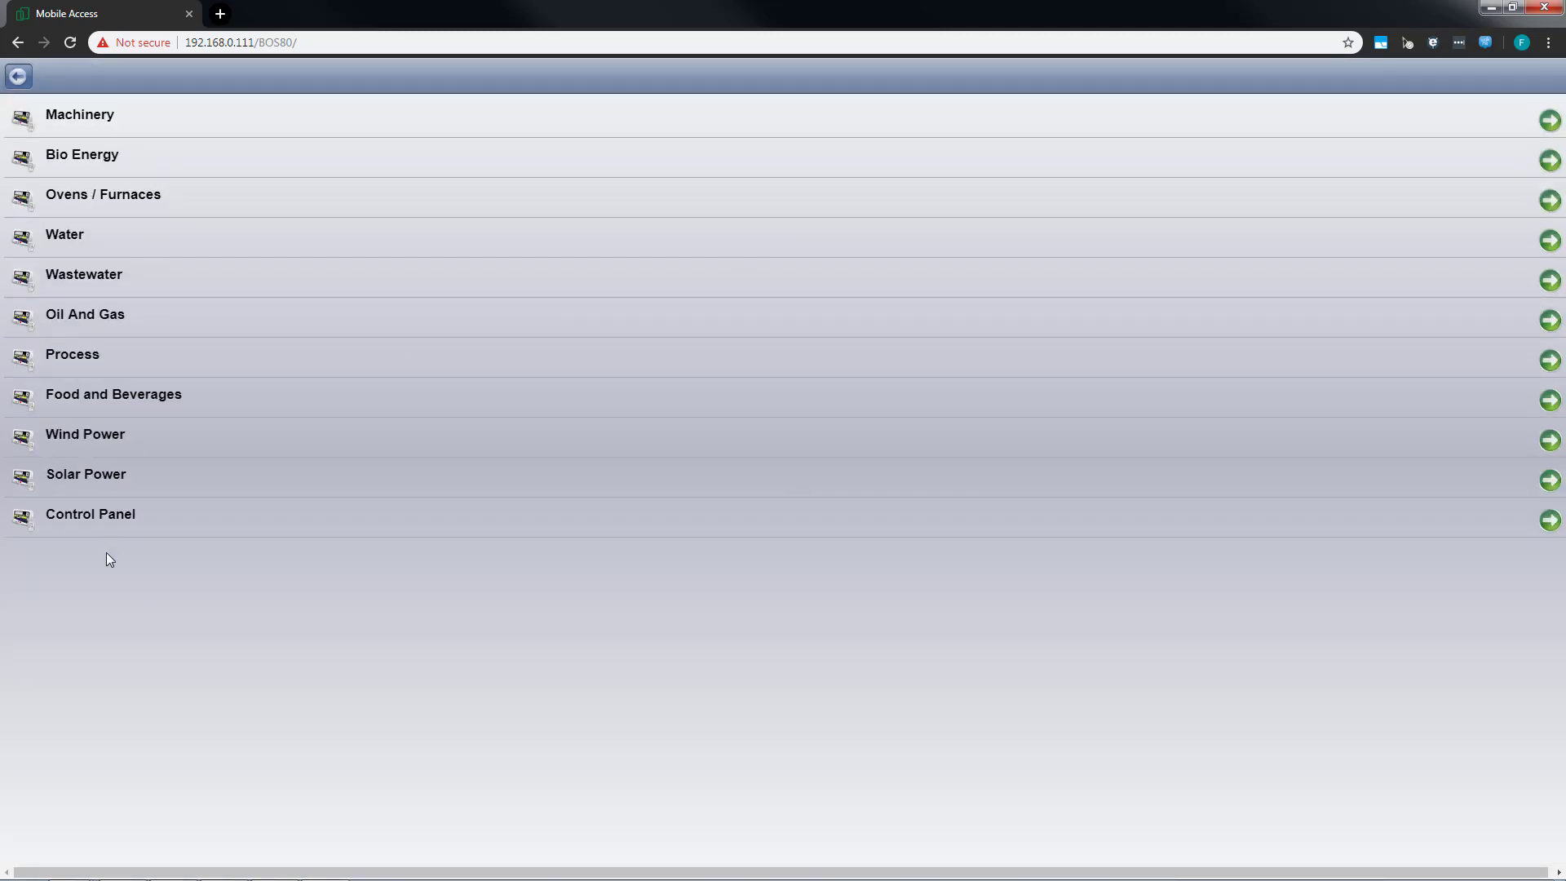
{"action": "left_click", "coordinate": [96, 120]}
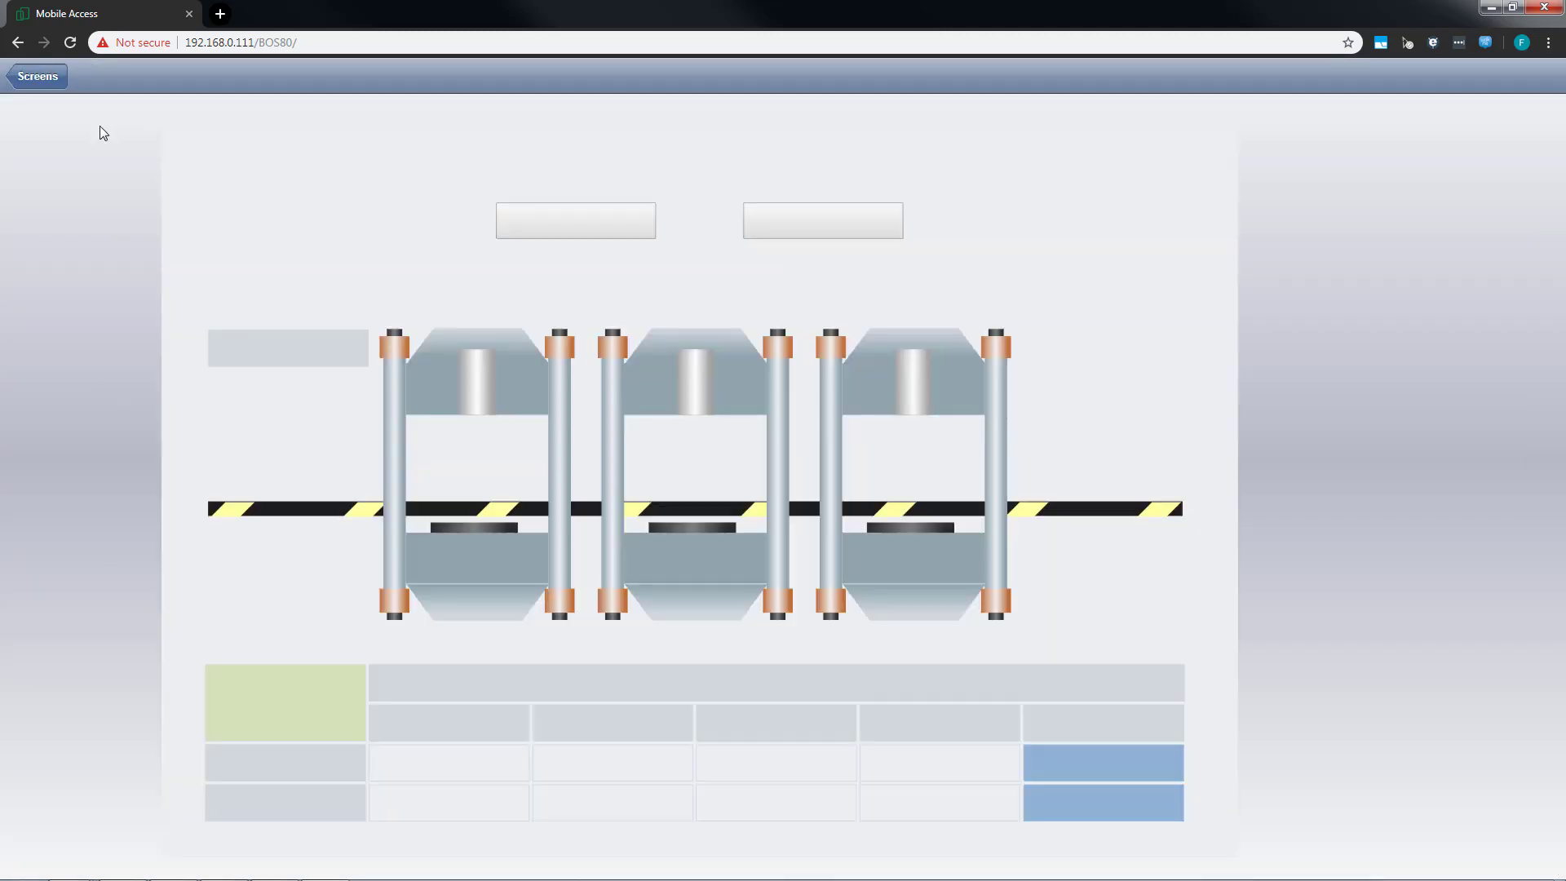
{"action": "left_click", "coordinate": [45, 85]}
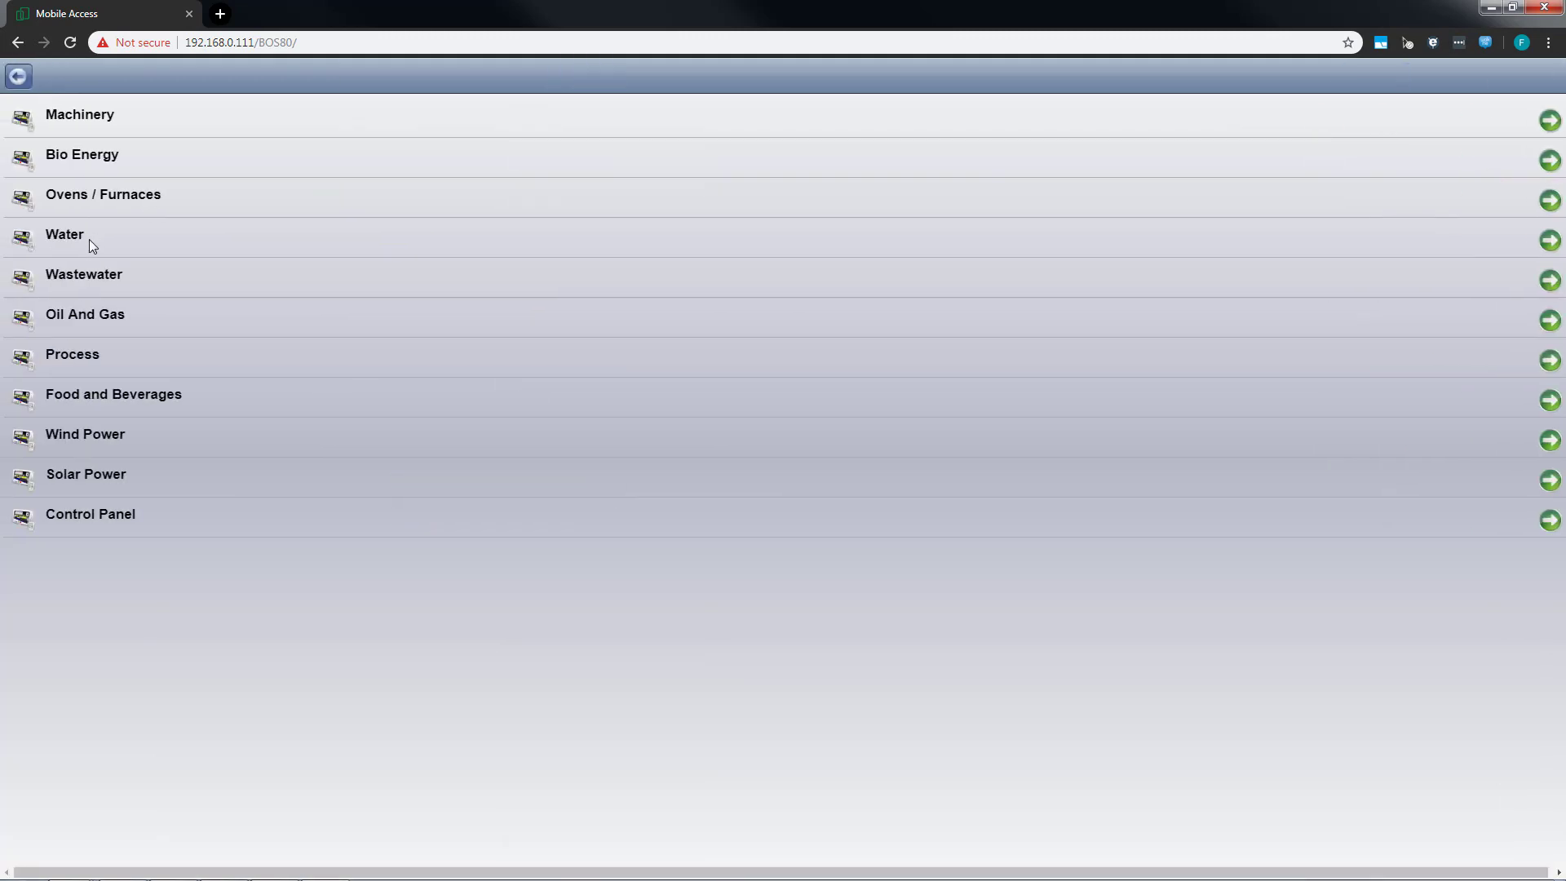
{"action": "left_click", "coordinate": [100, 291]}
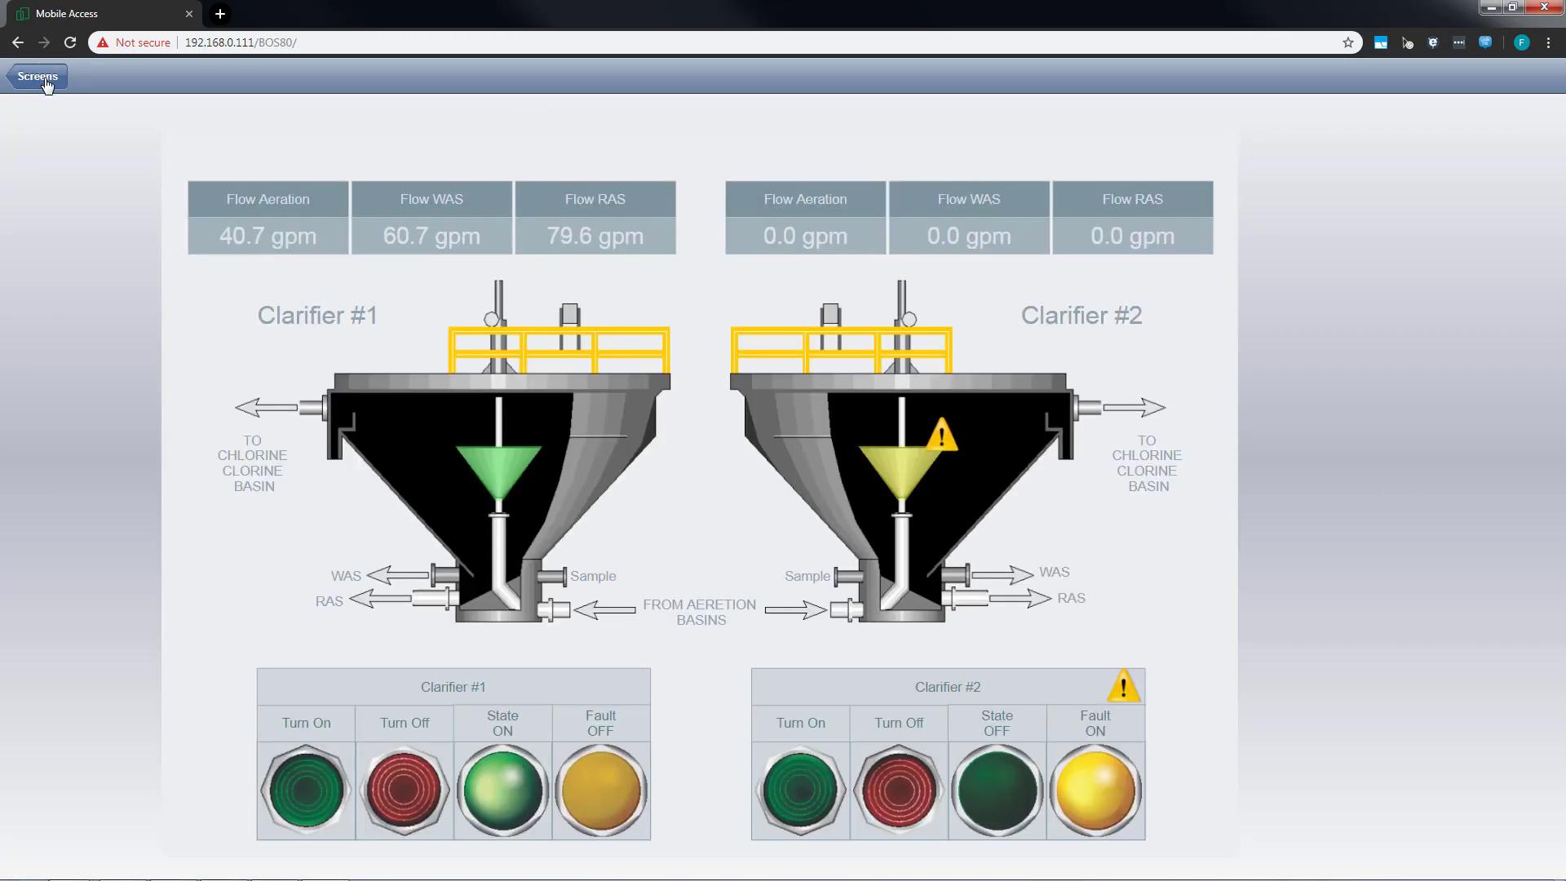
{"action": "left_click", "coordinate": [47, 85]}
{"action": "left_click", "coordinate": [23, 77]}
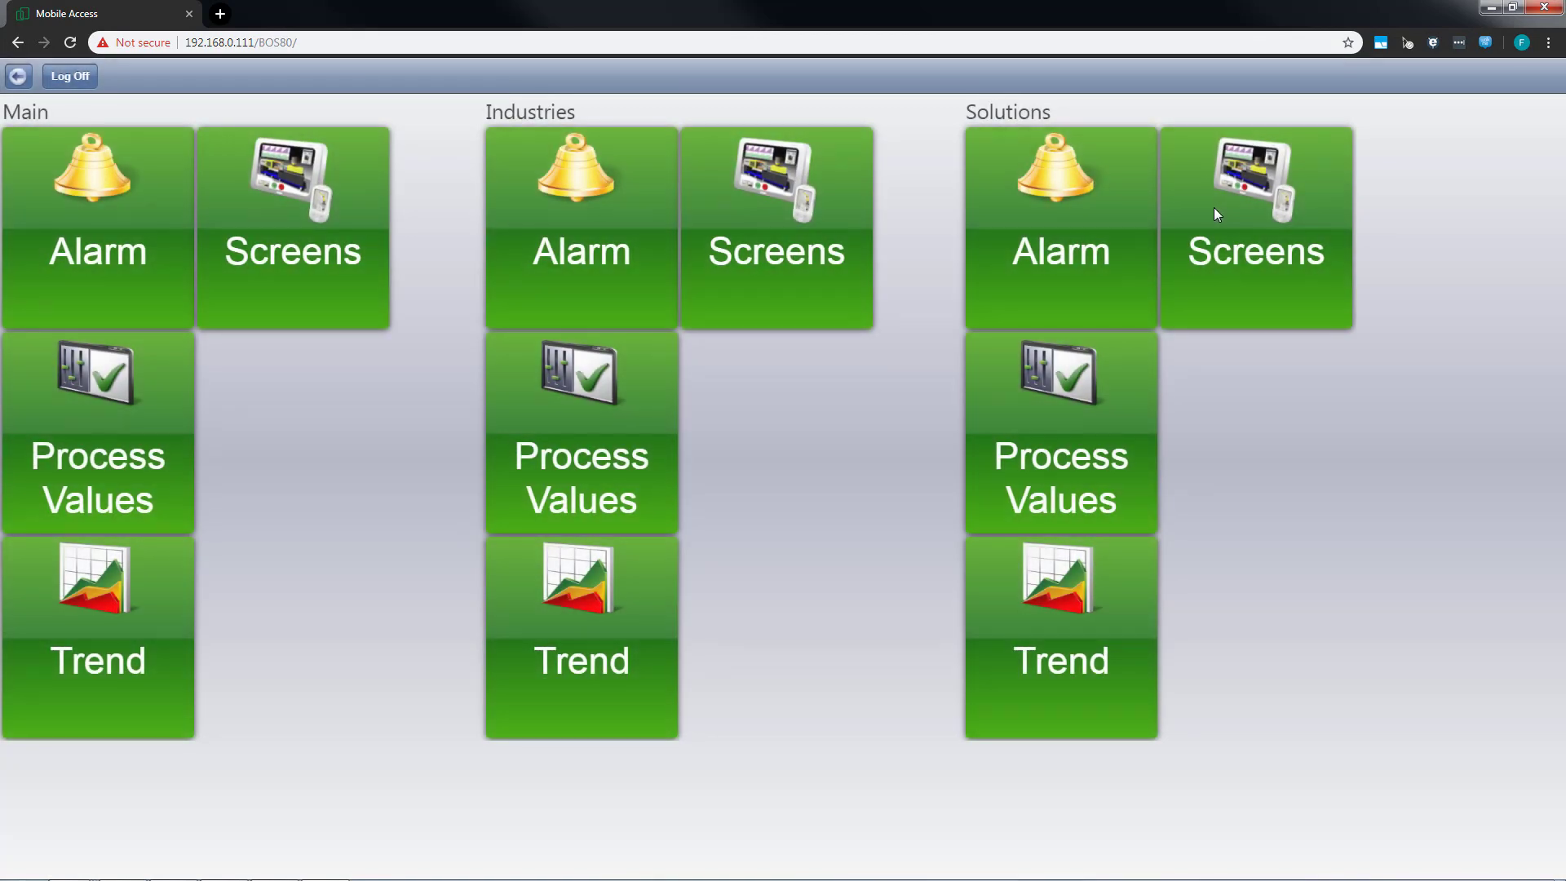
View the PackML, OEE and Andon screens in the Solutions area.
{"action": "left_click", "coordinate": [1213, 214]}
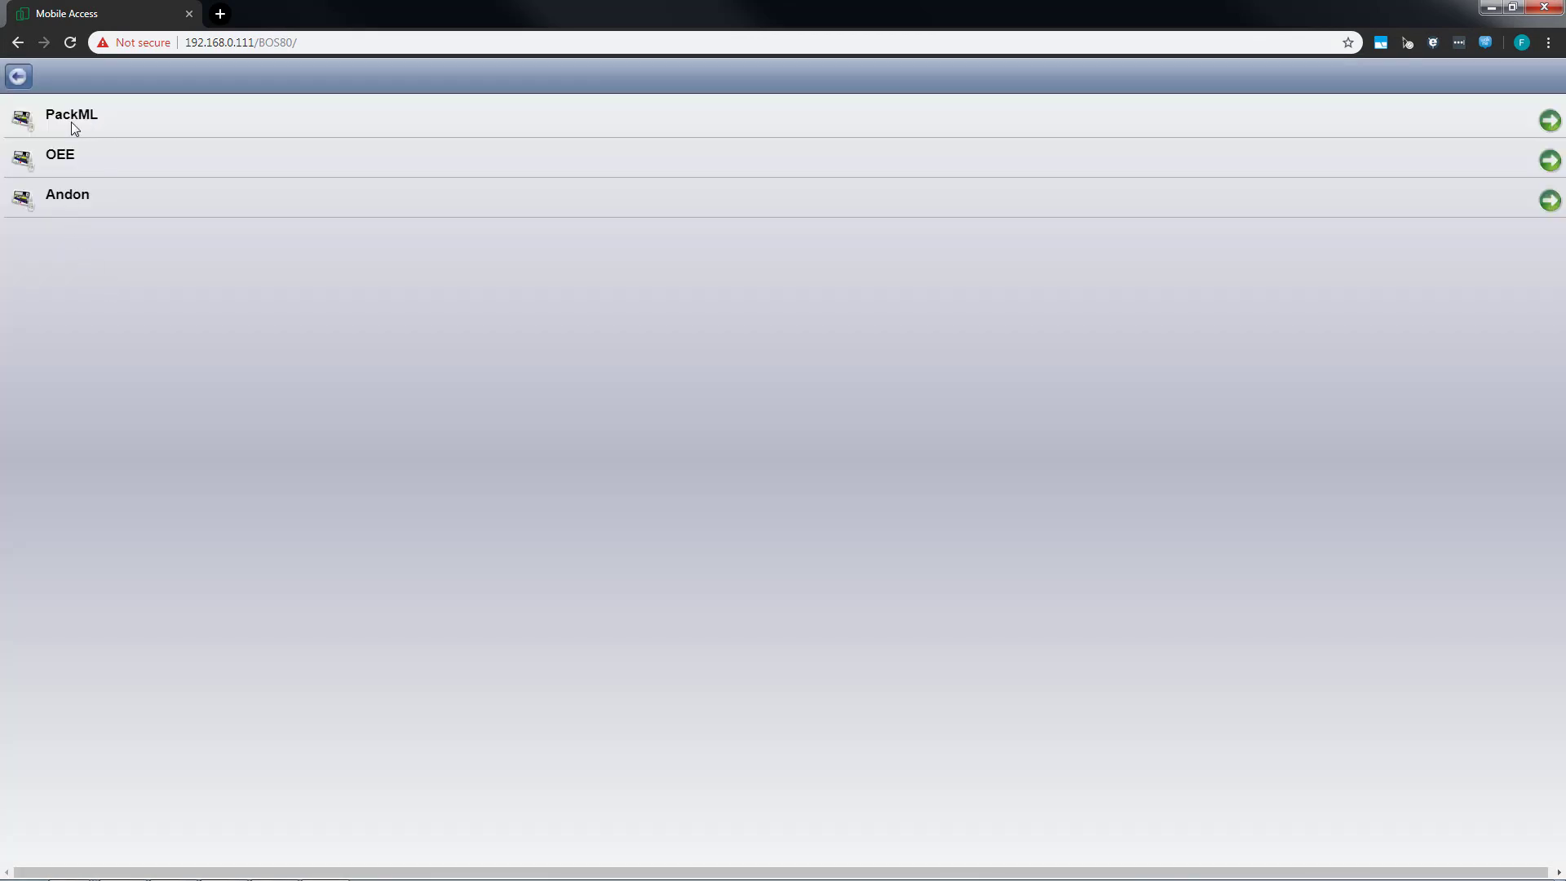
{"action": "left_click", "coordinate": [71, 120]}
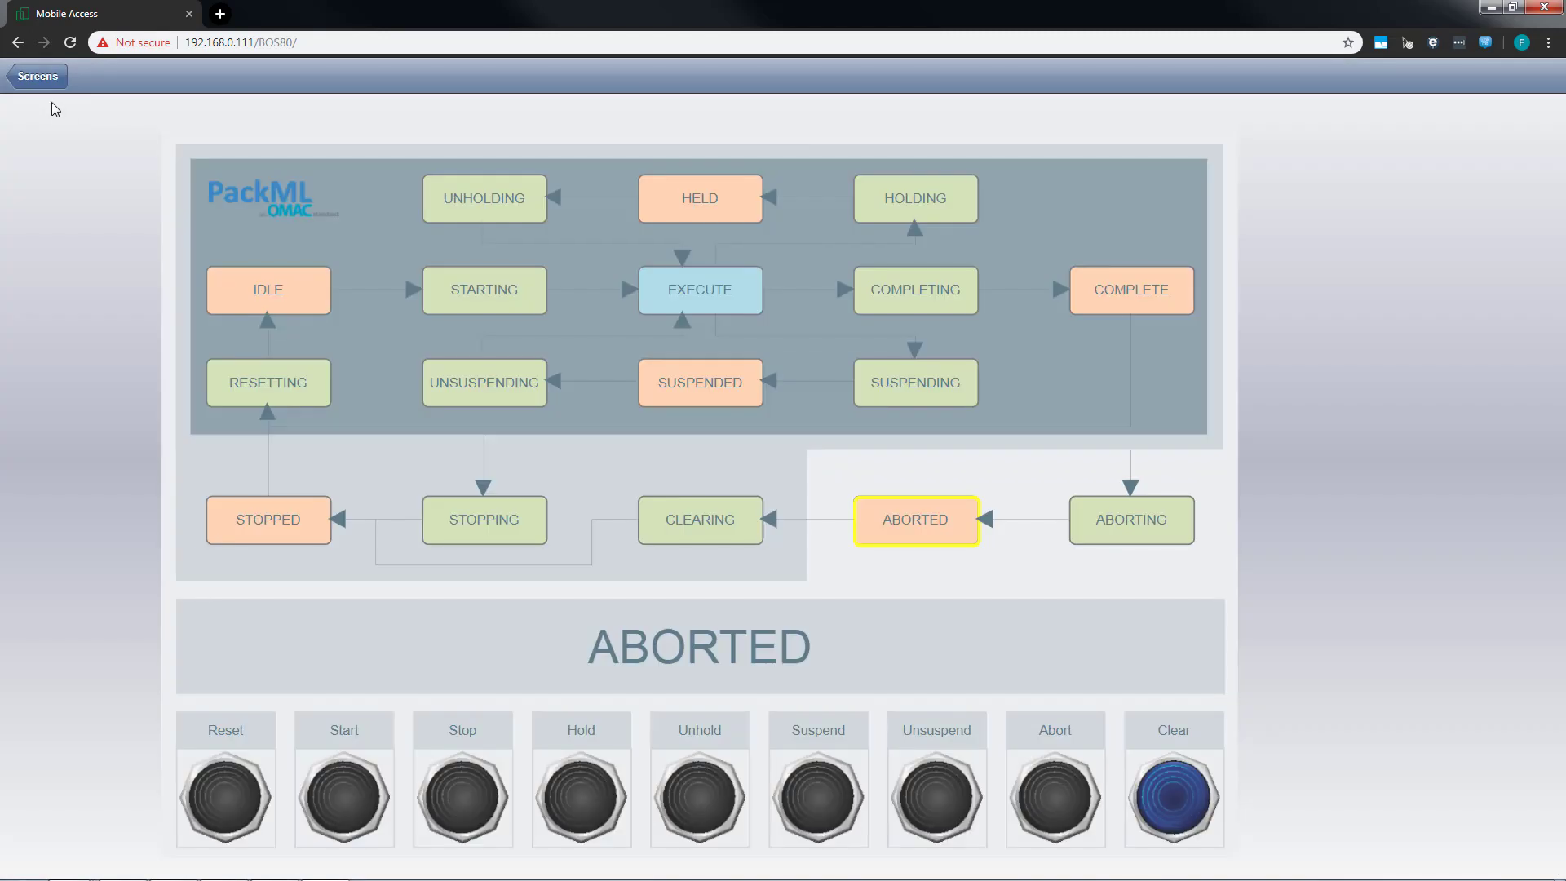
{"action": "left_click", "coordinate": [44, 88]}
{"action": "left_click", "coordinate": [65, 153]}
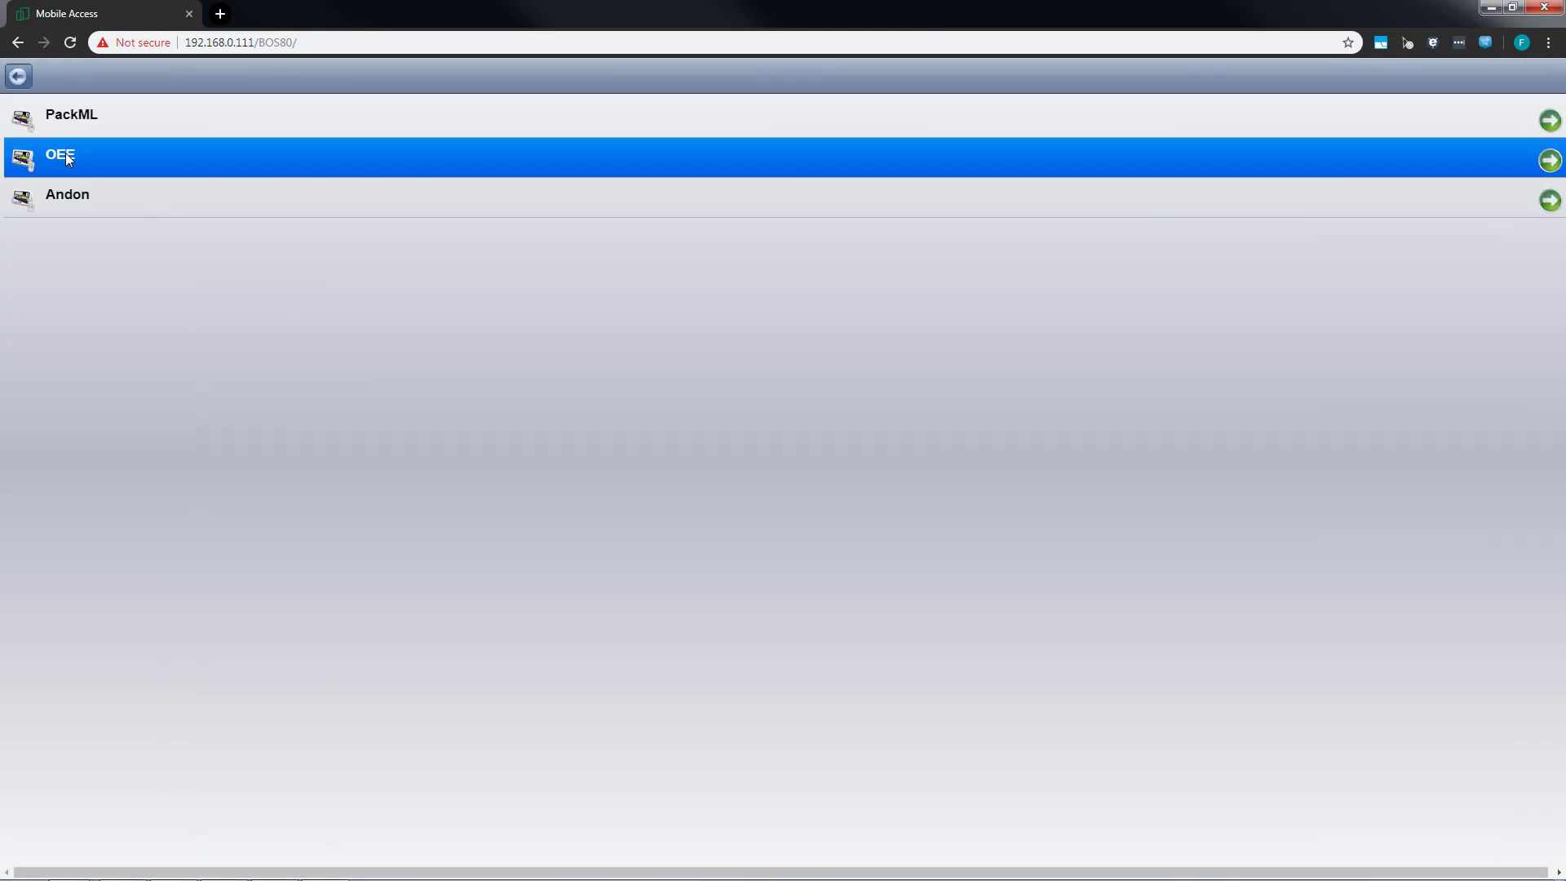
{"action": "left_click", "coordinate": [30, 82]}
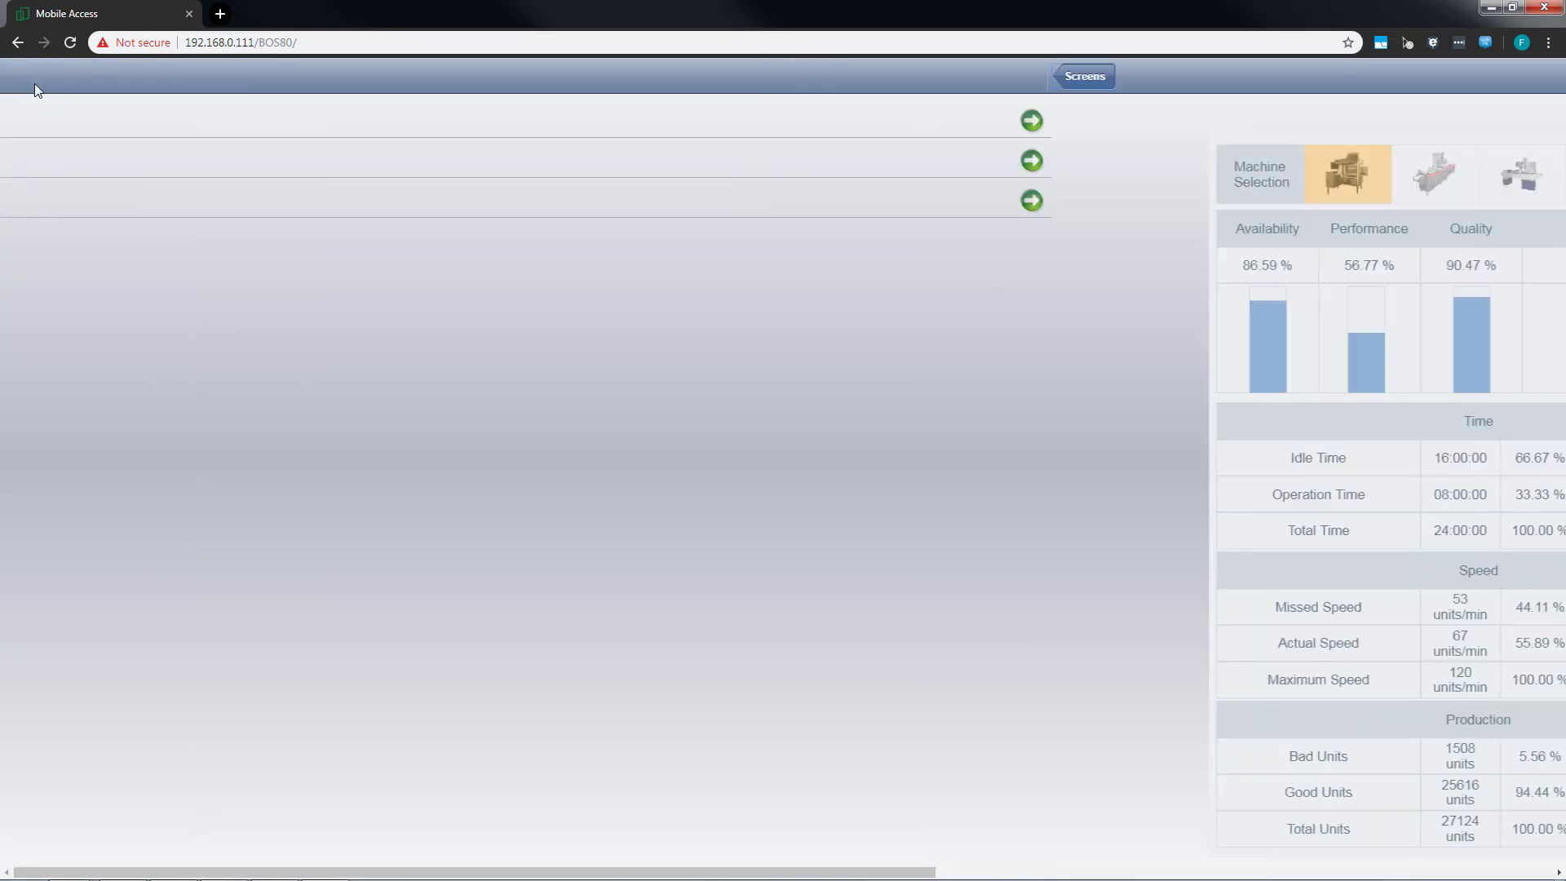
{"action": "left_click", "coordinate": [82, 199]}
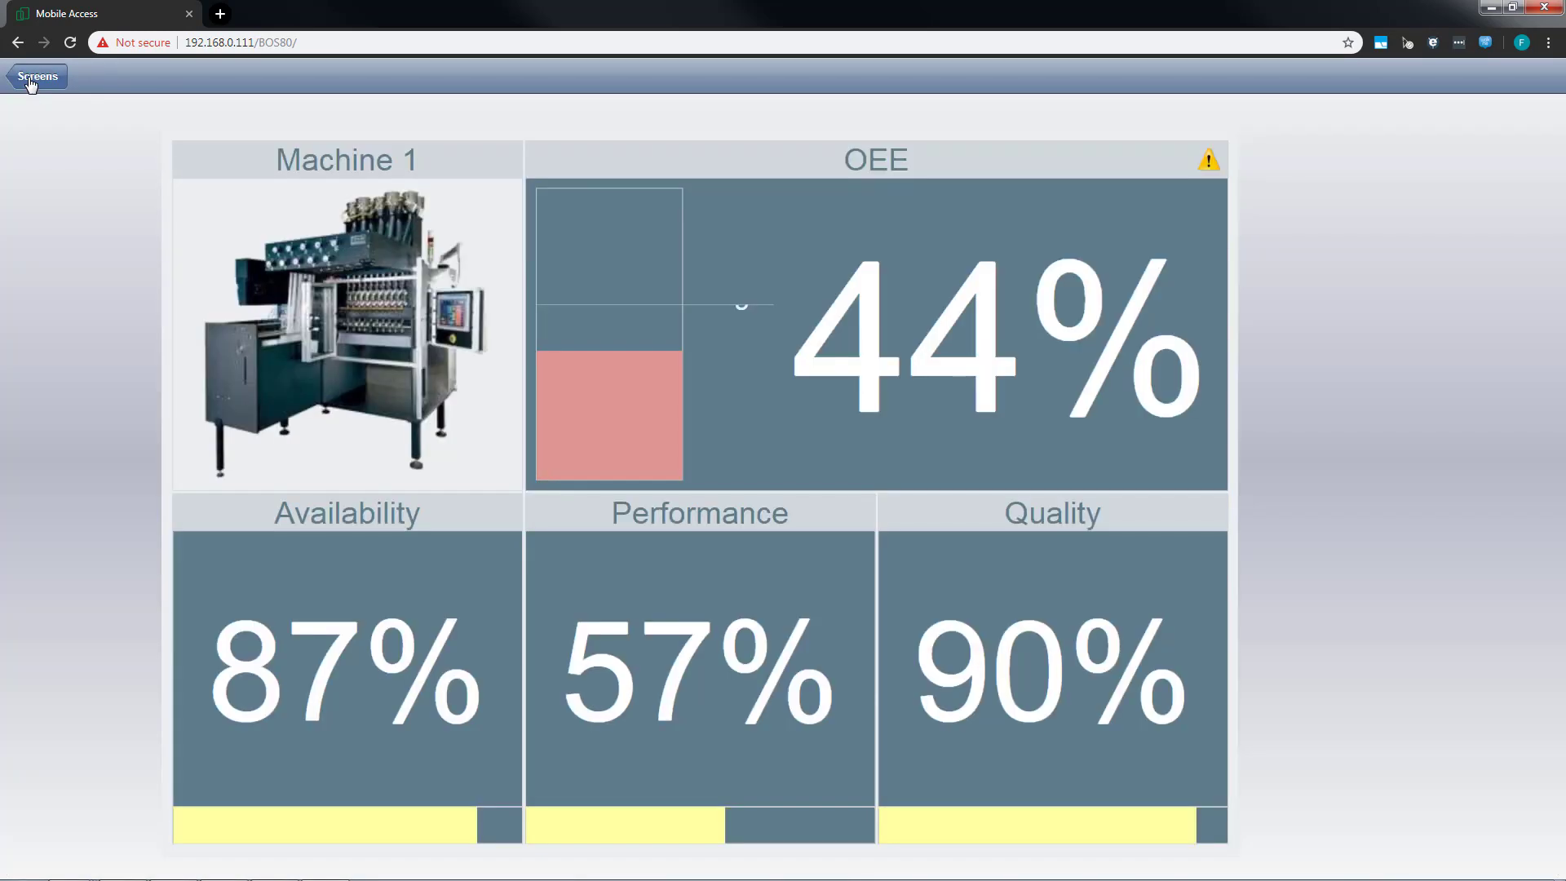
Return to the Mobile Access overview and view the Main area's Alarm and Process Values pages.
{"action": "left_click", "coordinate": [38, 76]}
{"action": "left_click", "coordinate": [22, 82]}
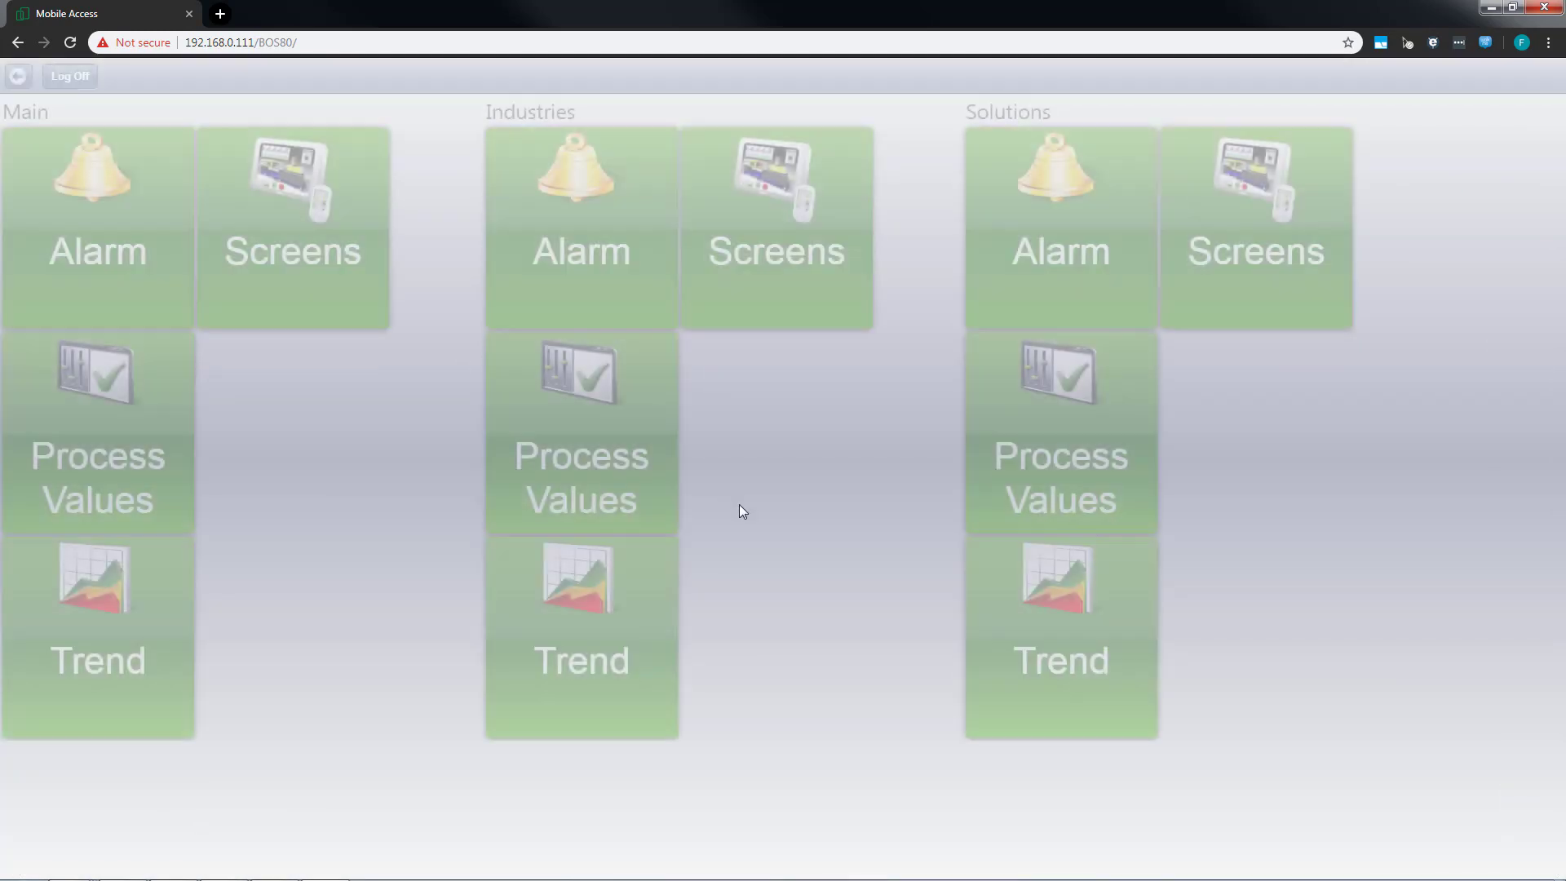
{"action": "left_click", "coordinate": [109, 235]}
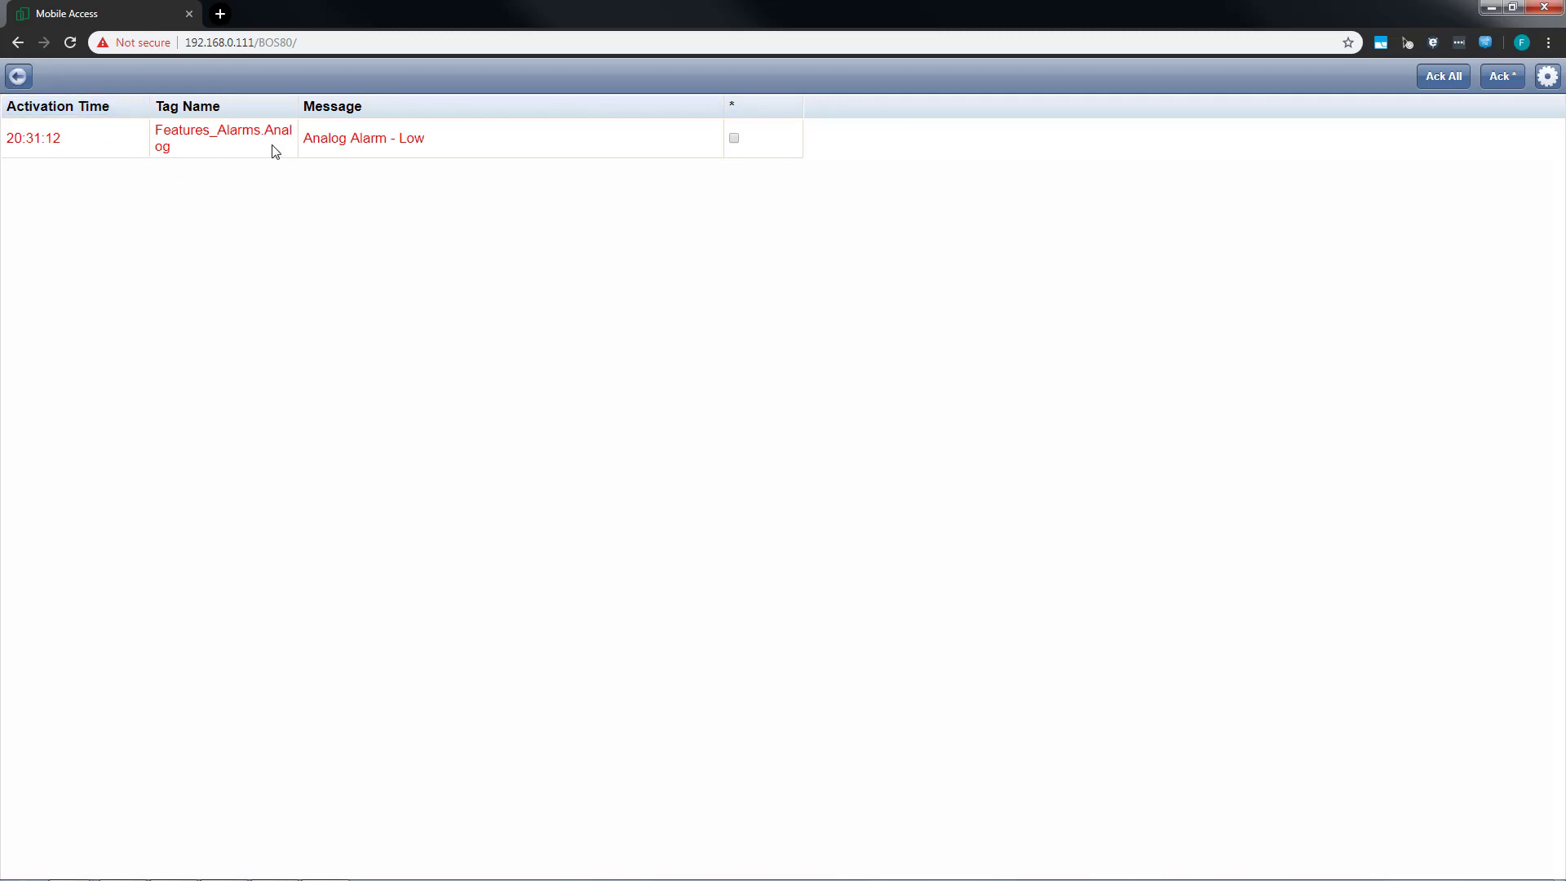
{"action": "left_click", "coordinate": [18, 76]}
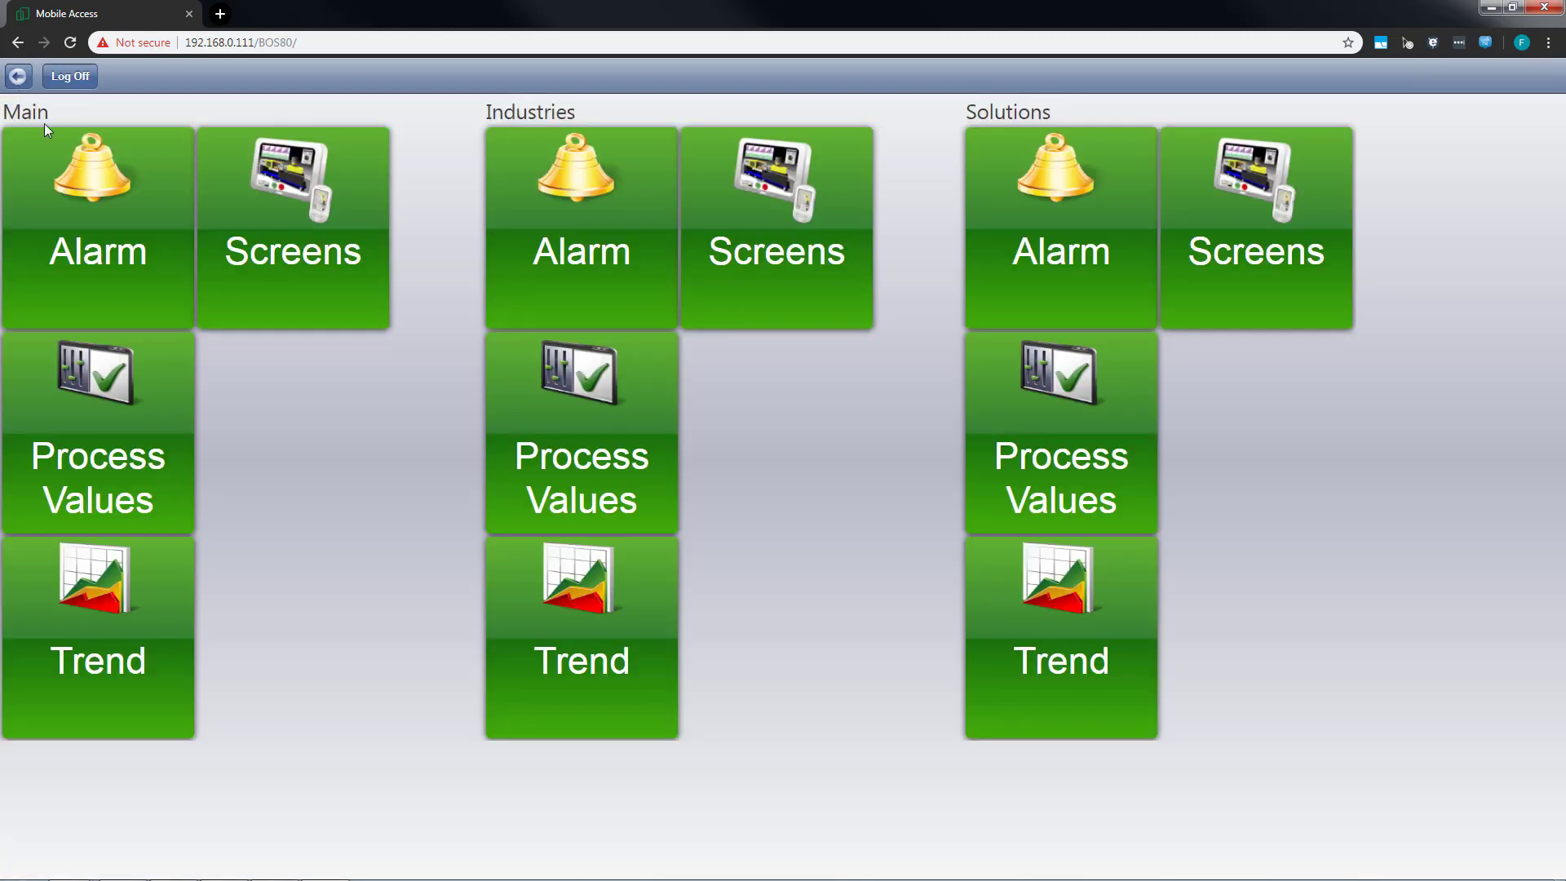
{"action": "left_click", "coordinate": [97, 432]}
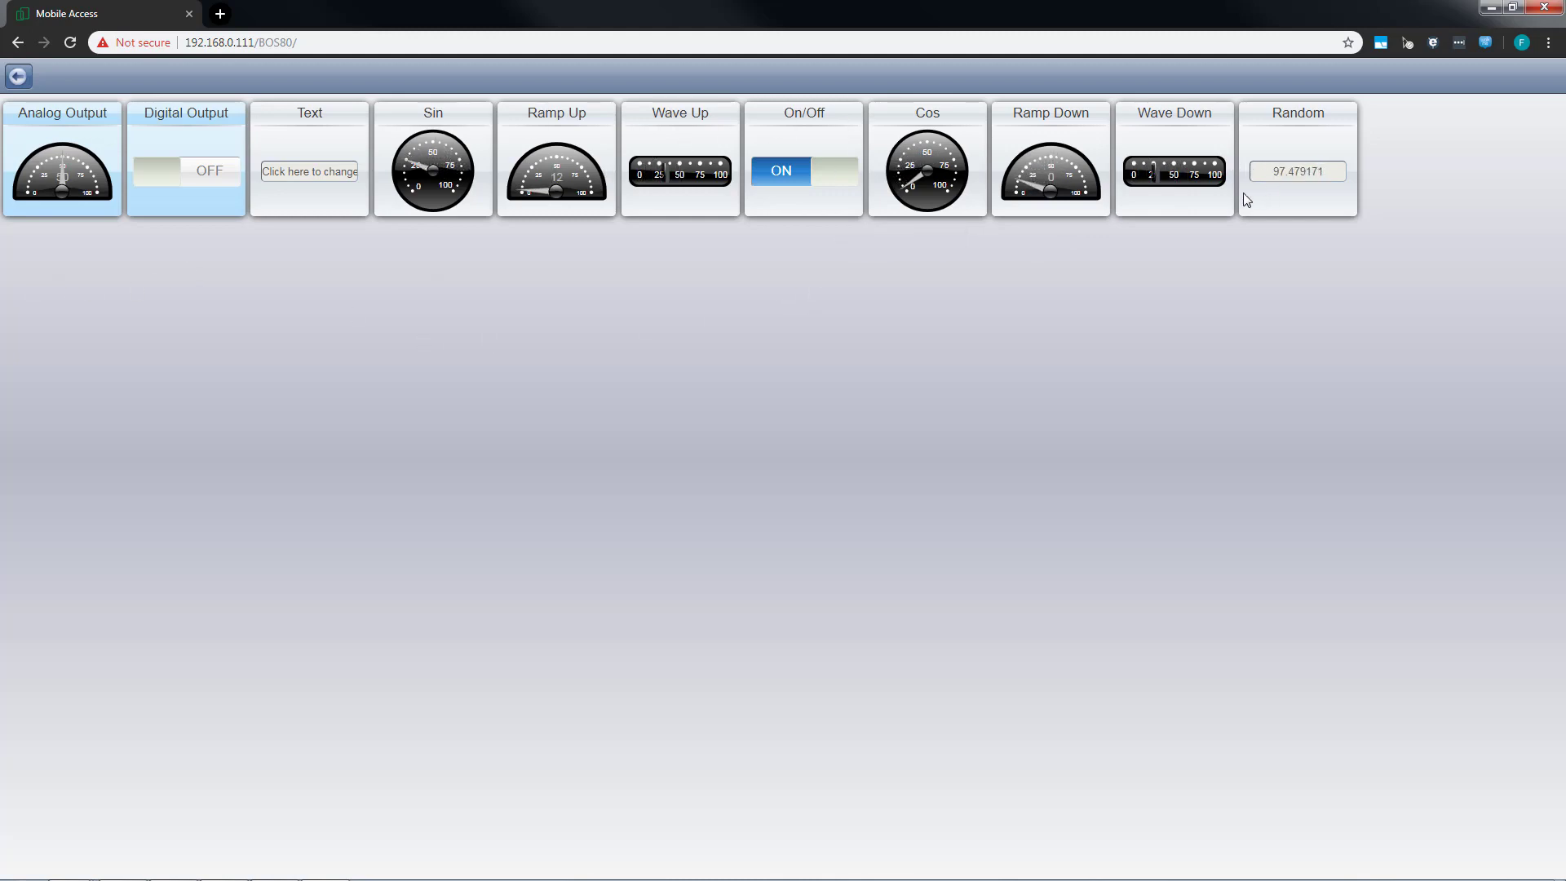
{"action": "left_click", "coordinate": [17, 77]}
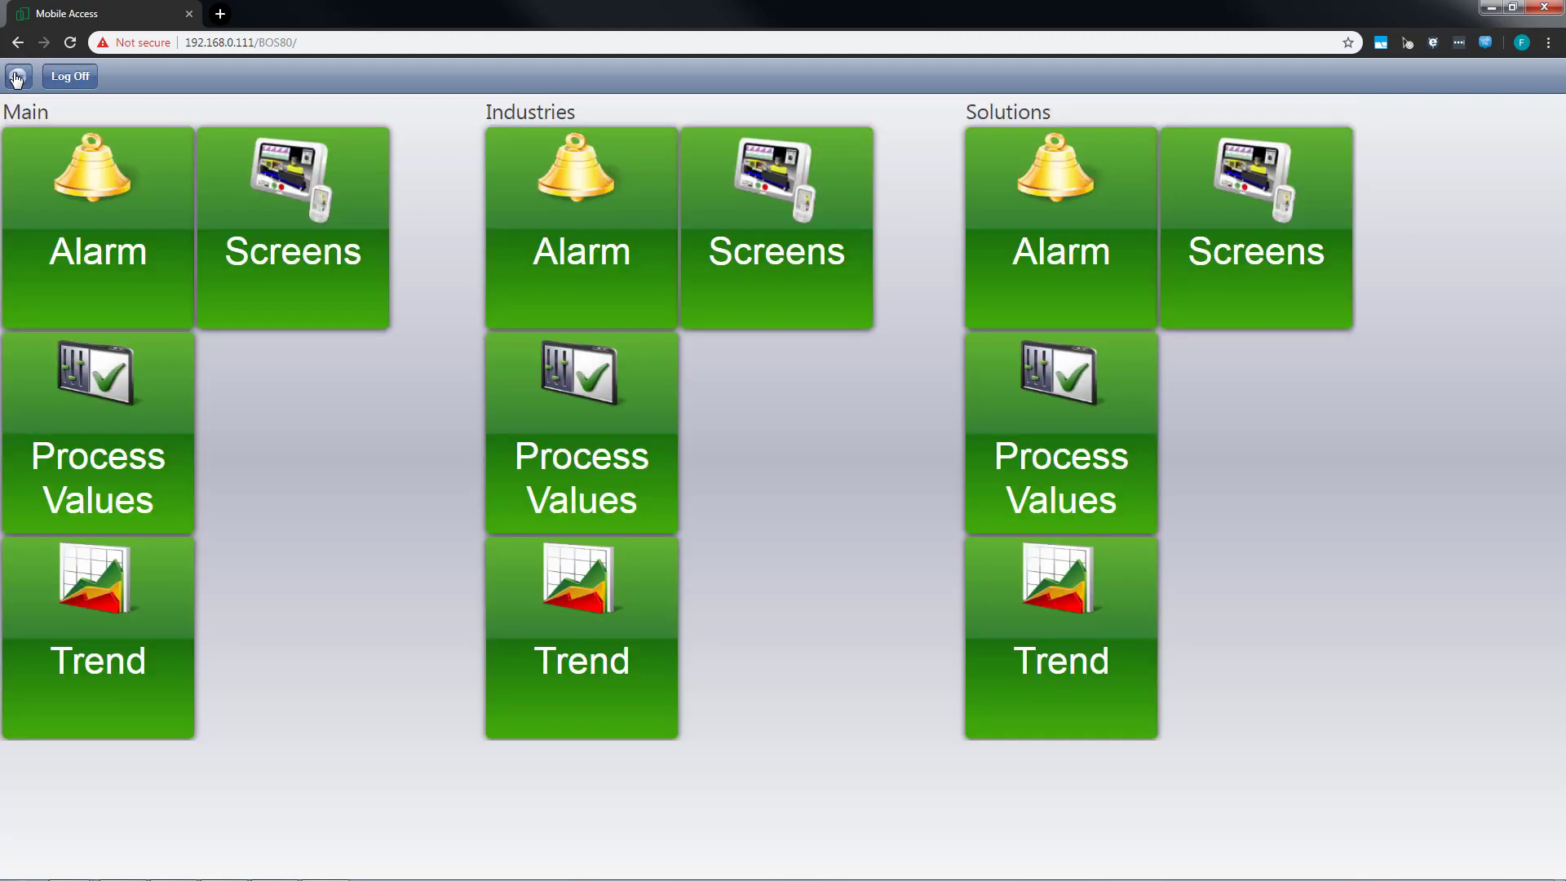
View the Main area's Trend page and log off from Mobile Access.
{"action": "left_click", "coordinate": [81, 626]}
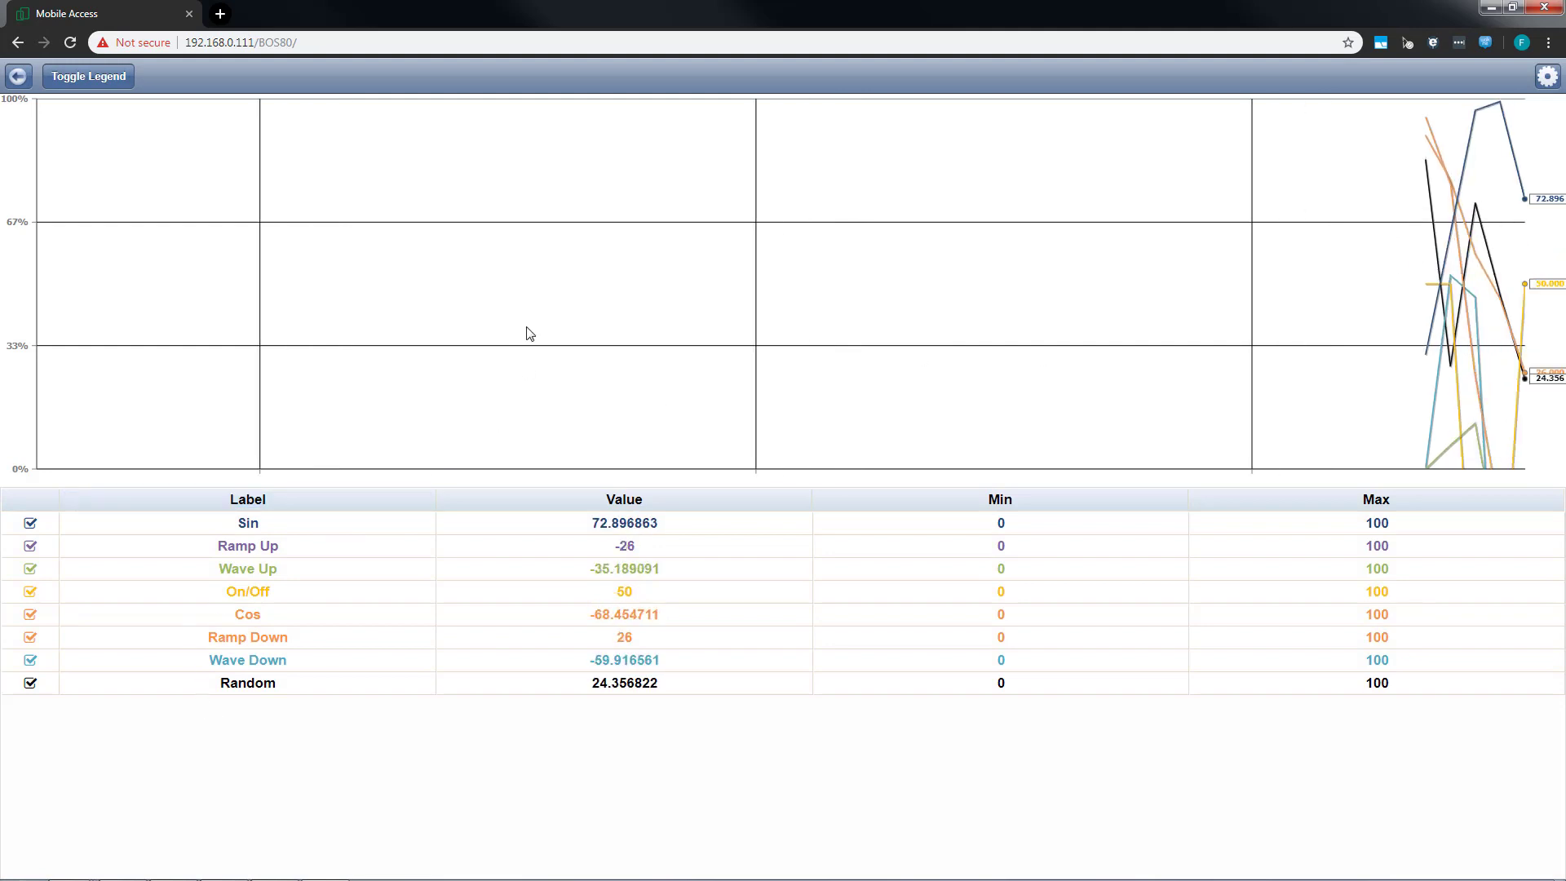
{"action": "left_click", "coordinate": [19, 78]}
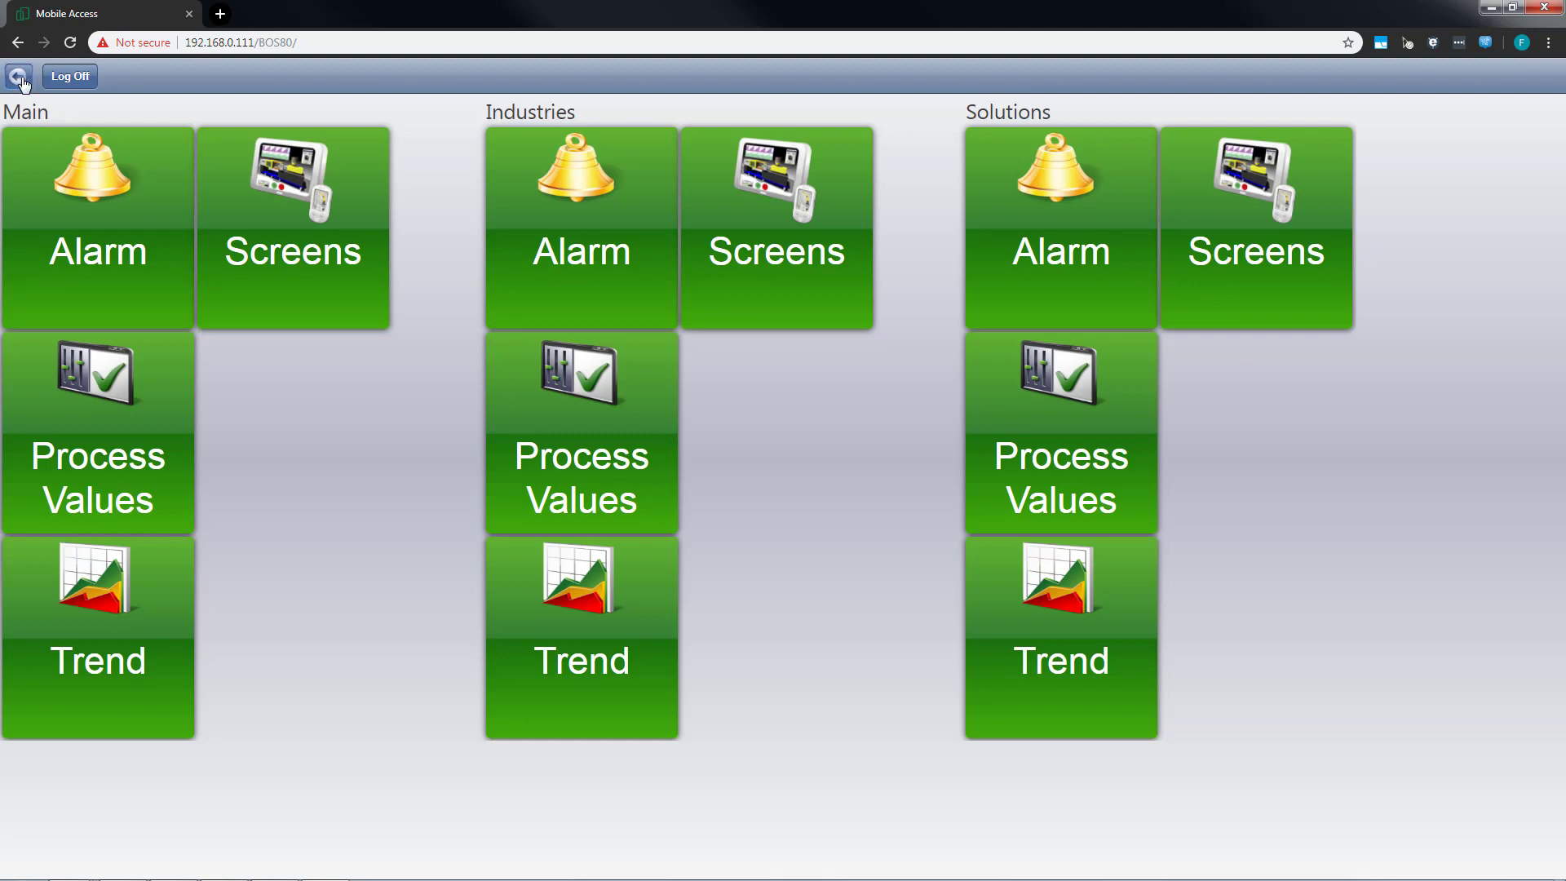
{"action": "left_click", "coordinate": [77, 82]}
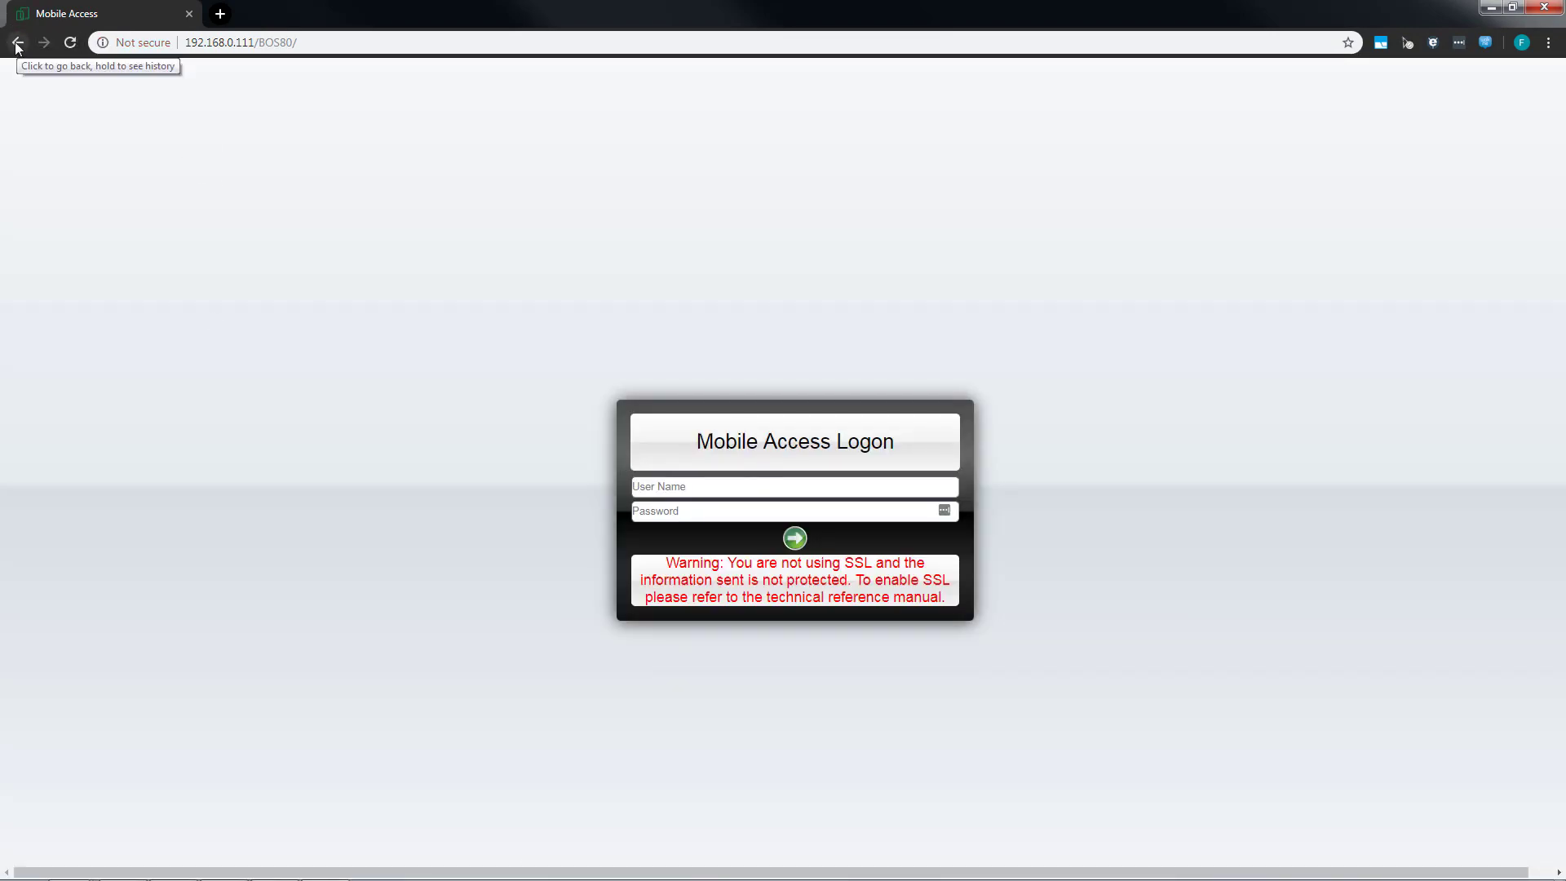
{"action": "left_click", "coordinate": [18, 42]}
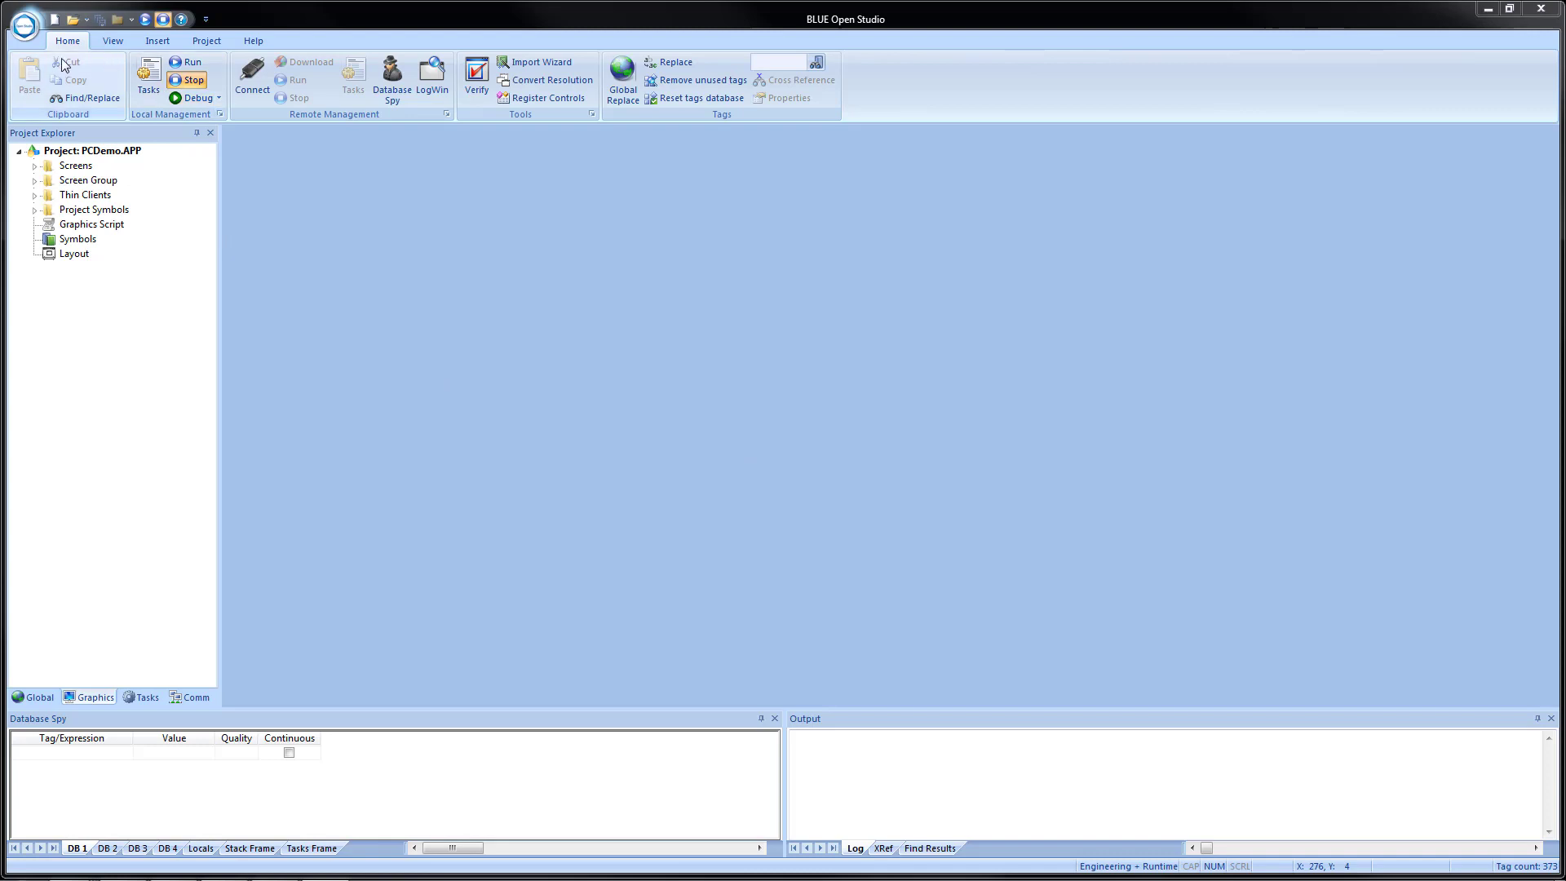
Open the project's Mobile Access configuration in BLUE Open Studio and examine the Main area's alarm, process value, widget and screen settings.
{"action": "left_click", "coordinate": [207, 41]}
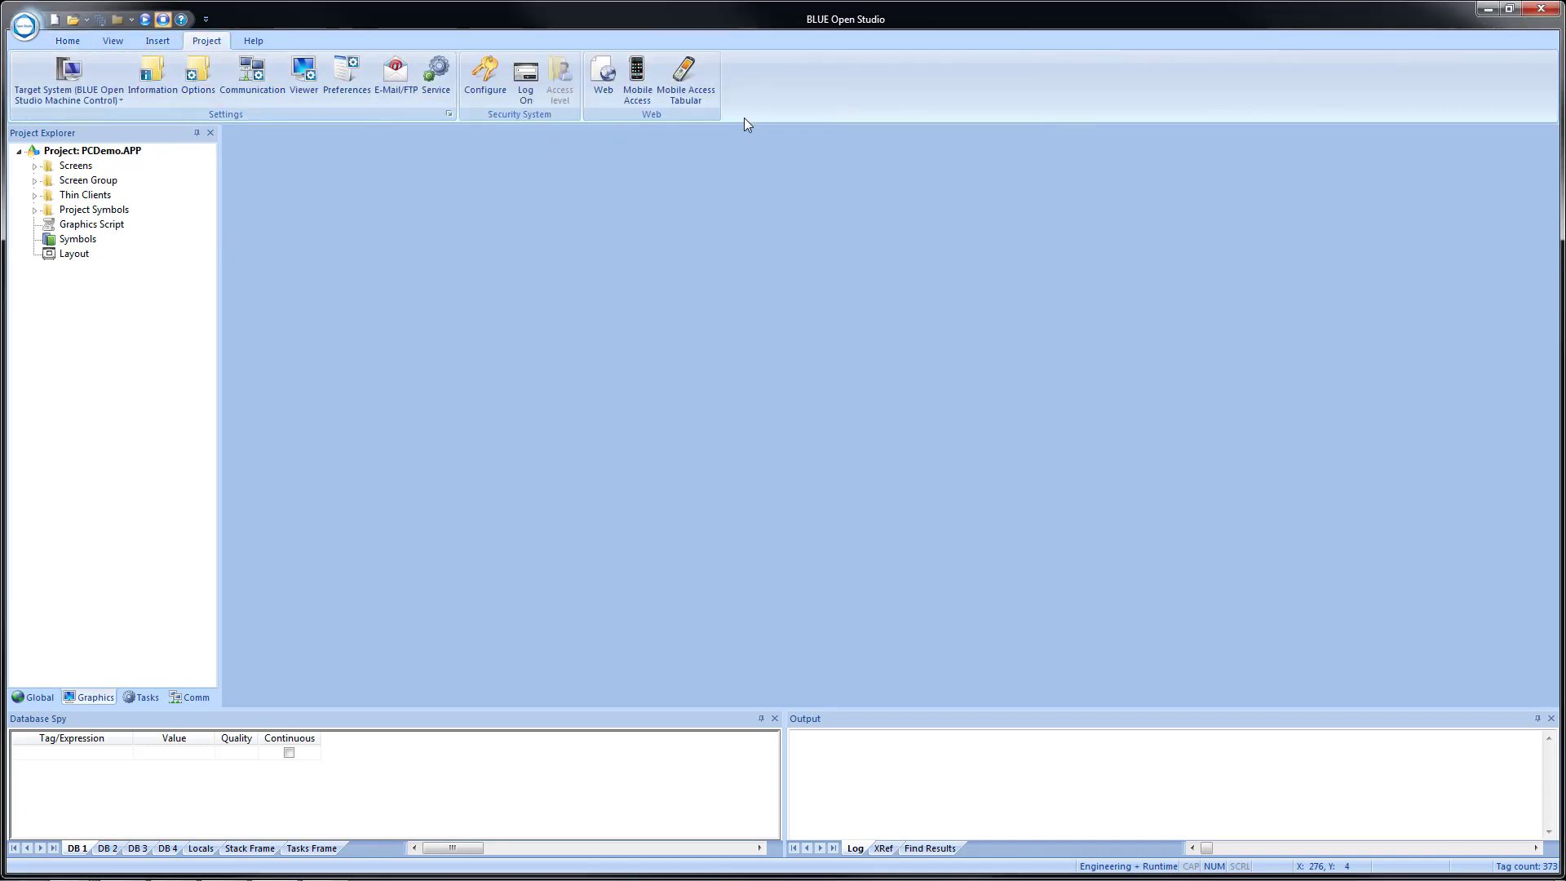
{"action": "left_click", "coordinate": [634, 78]}
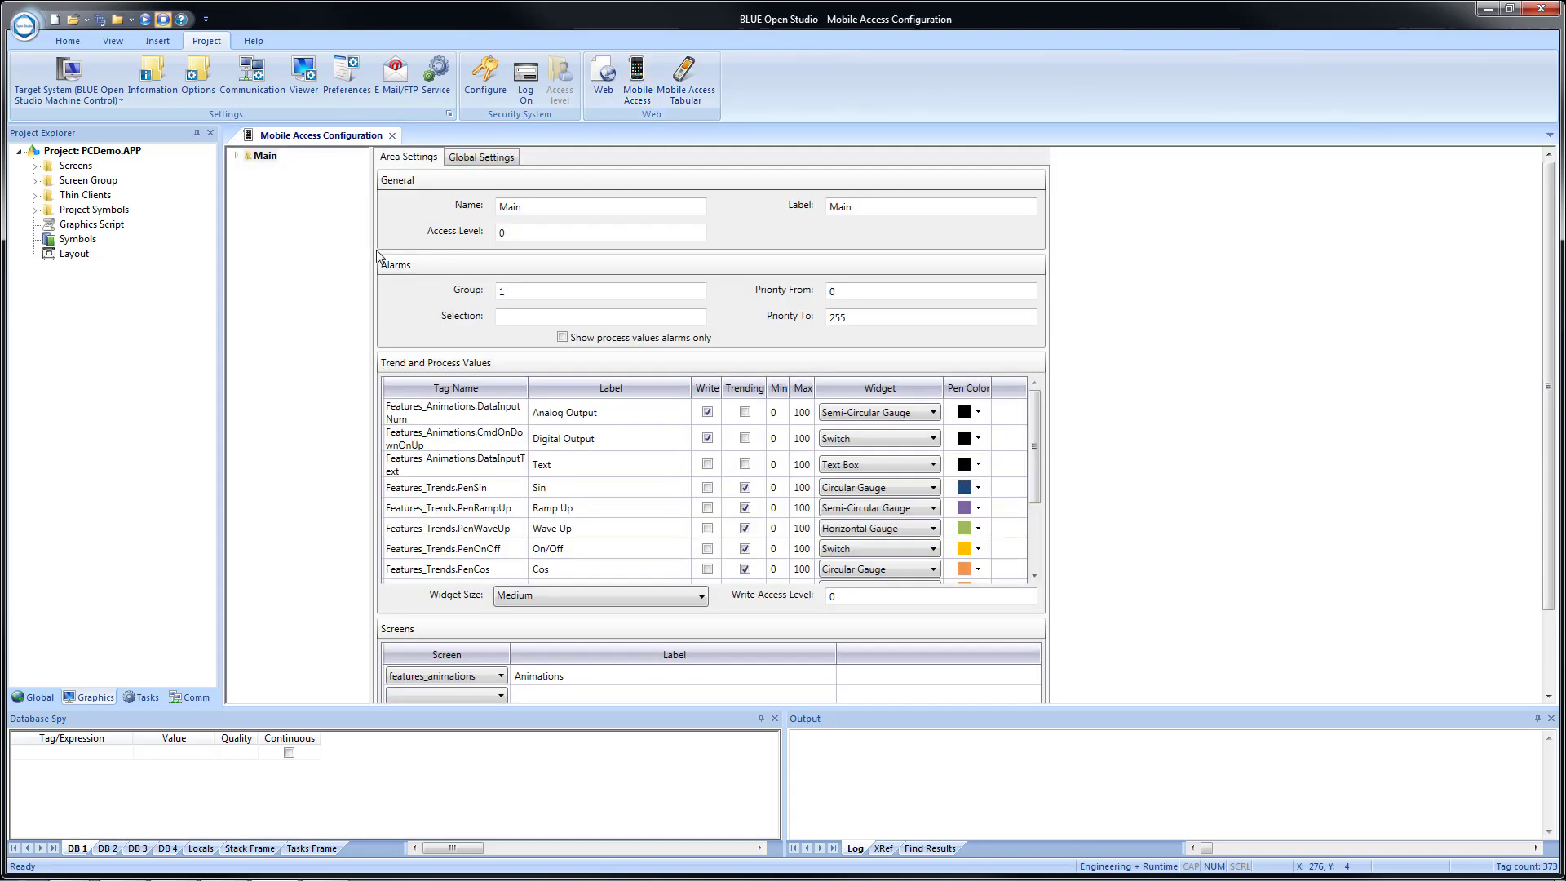
{"action": "double_click", "coordinate": [246, 156]}
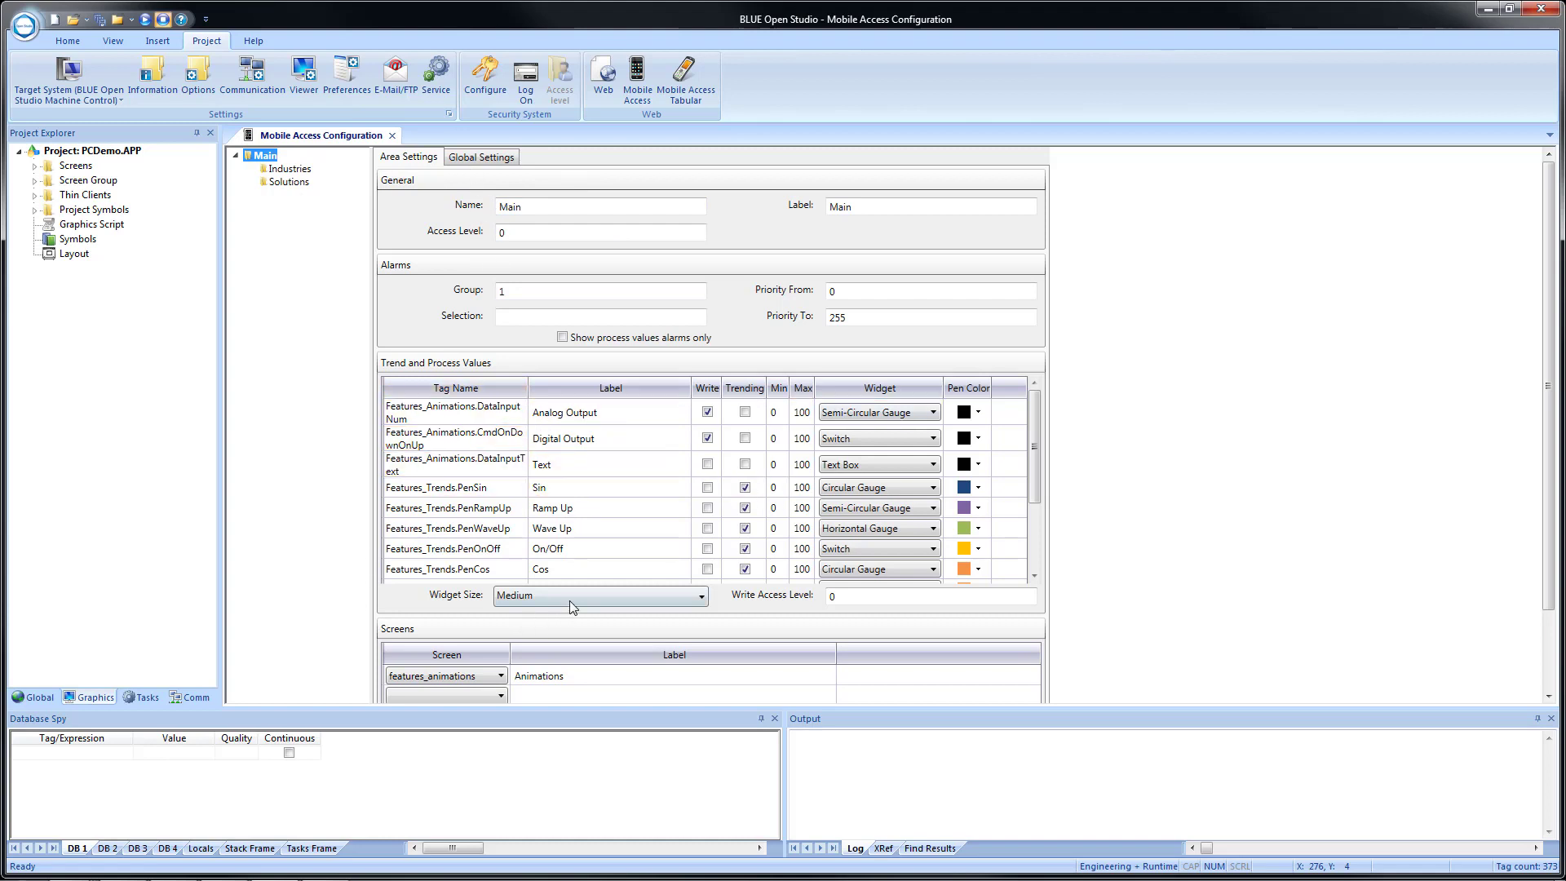
{"action": "scroll", "coordinate": [574, 564], "scroll_direction": "down", "scroll_amount": 3}
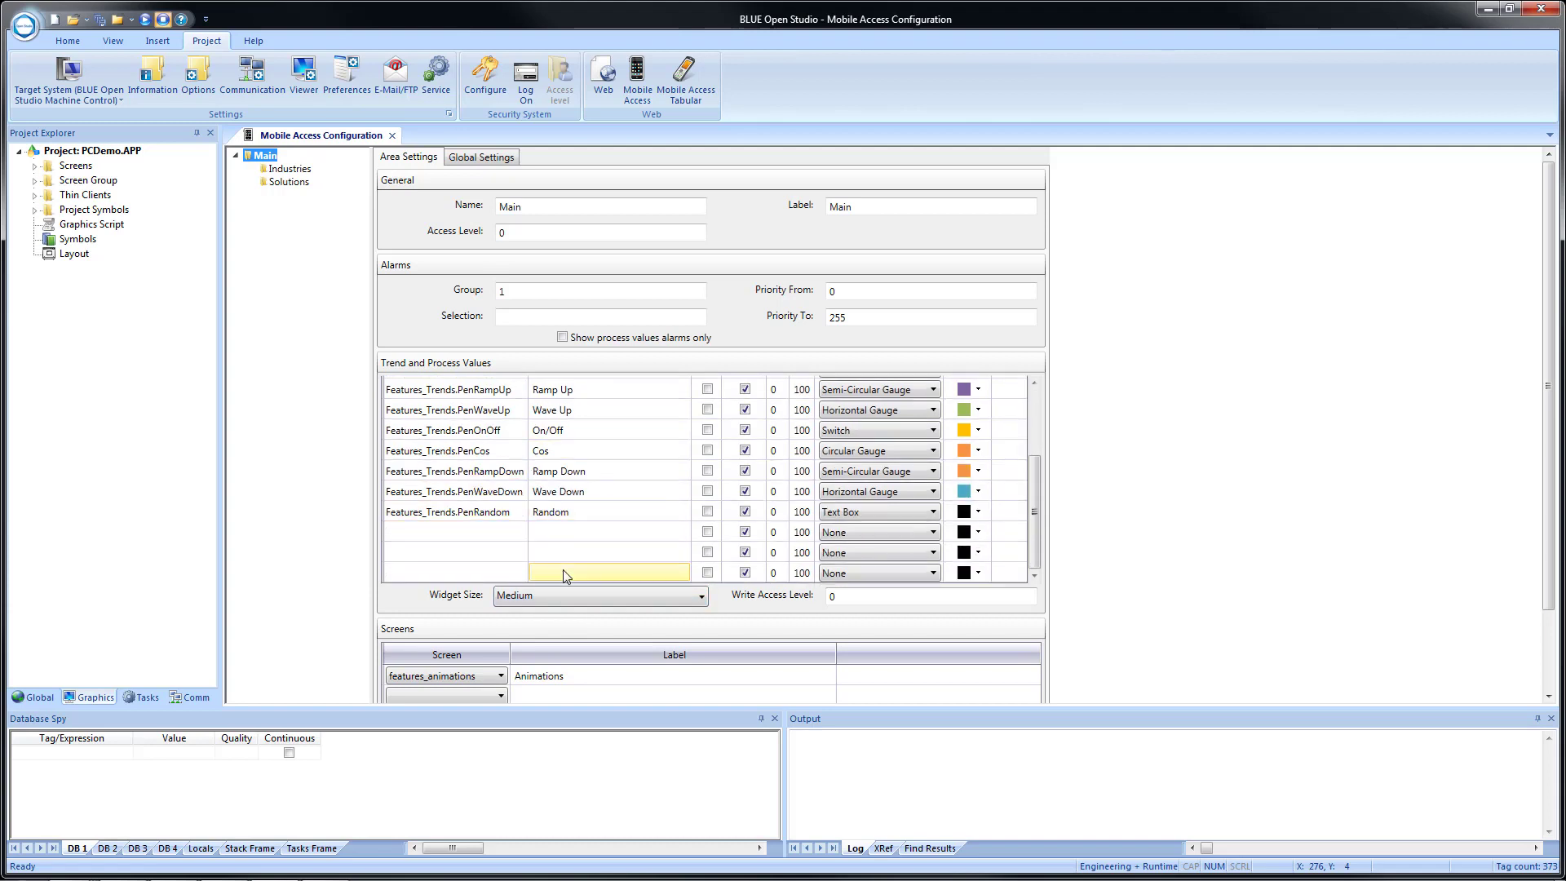
{"action": "scroll", "coordinate": [882, 453], "scroll_direction": "up", "scroll_amount": 3}
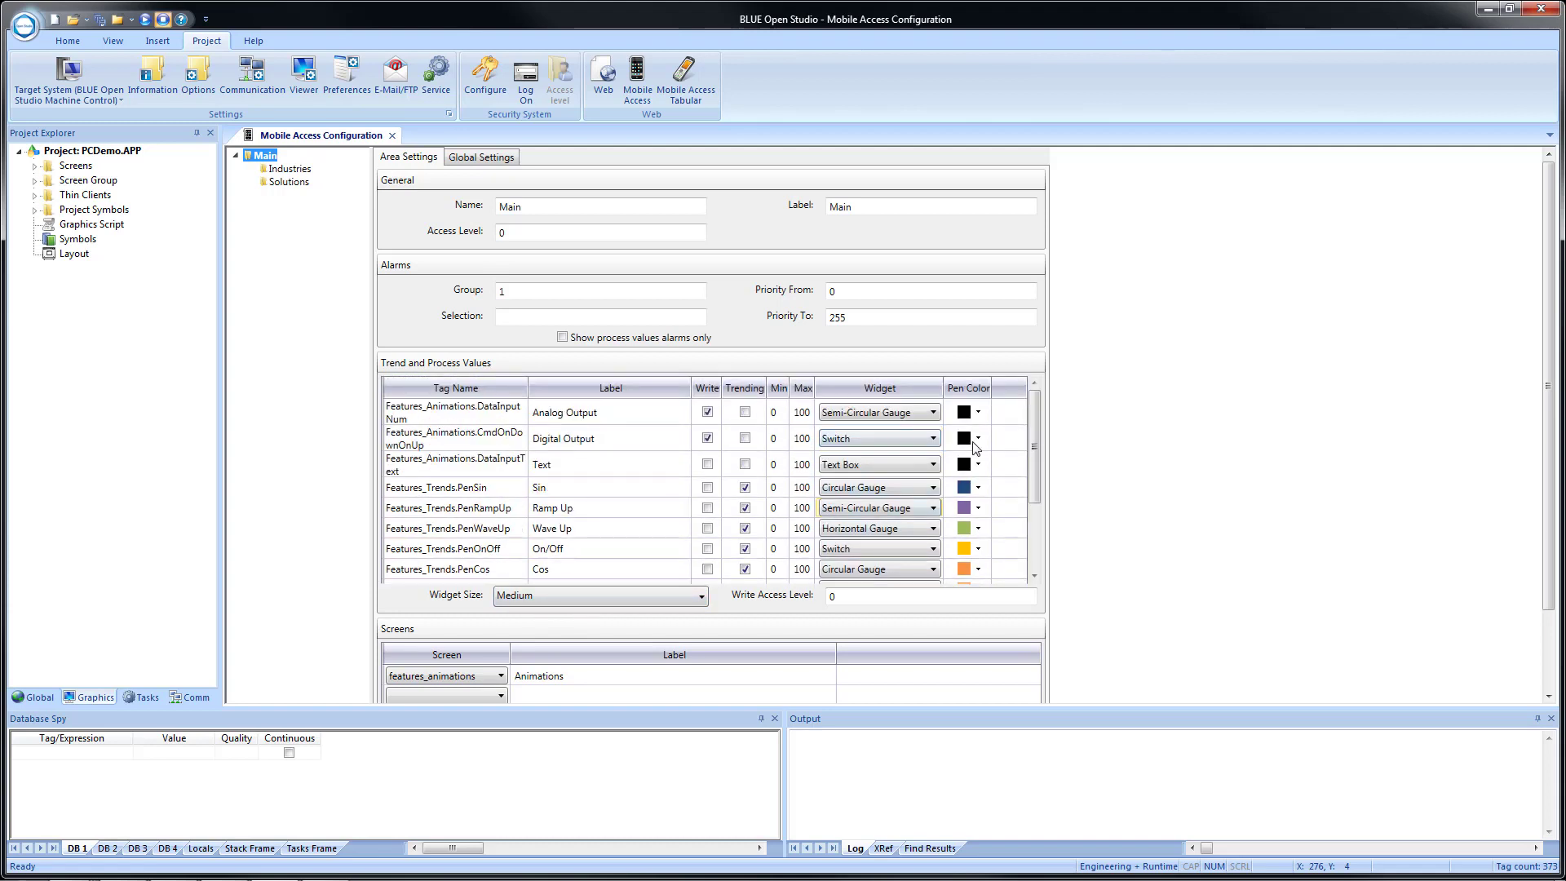
{"action": "scroll", "coordinate": [584, 458], "scroll_direction": "down", "scroll_amount": 3}
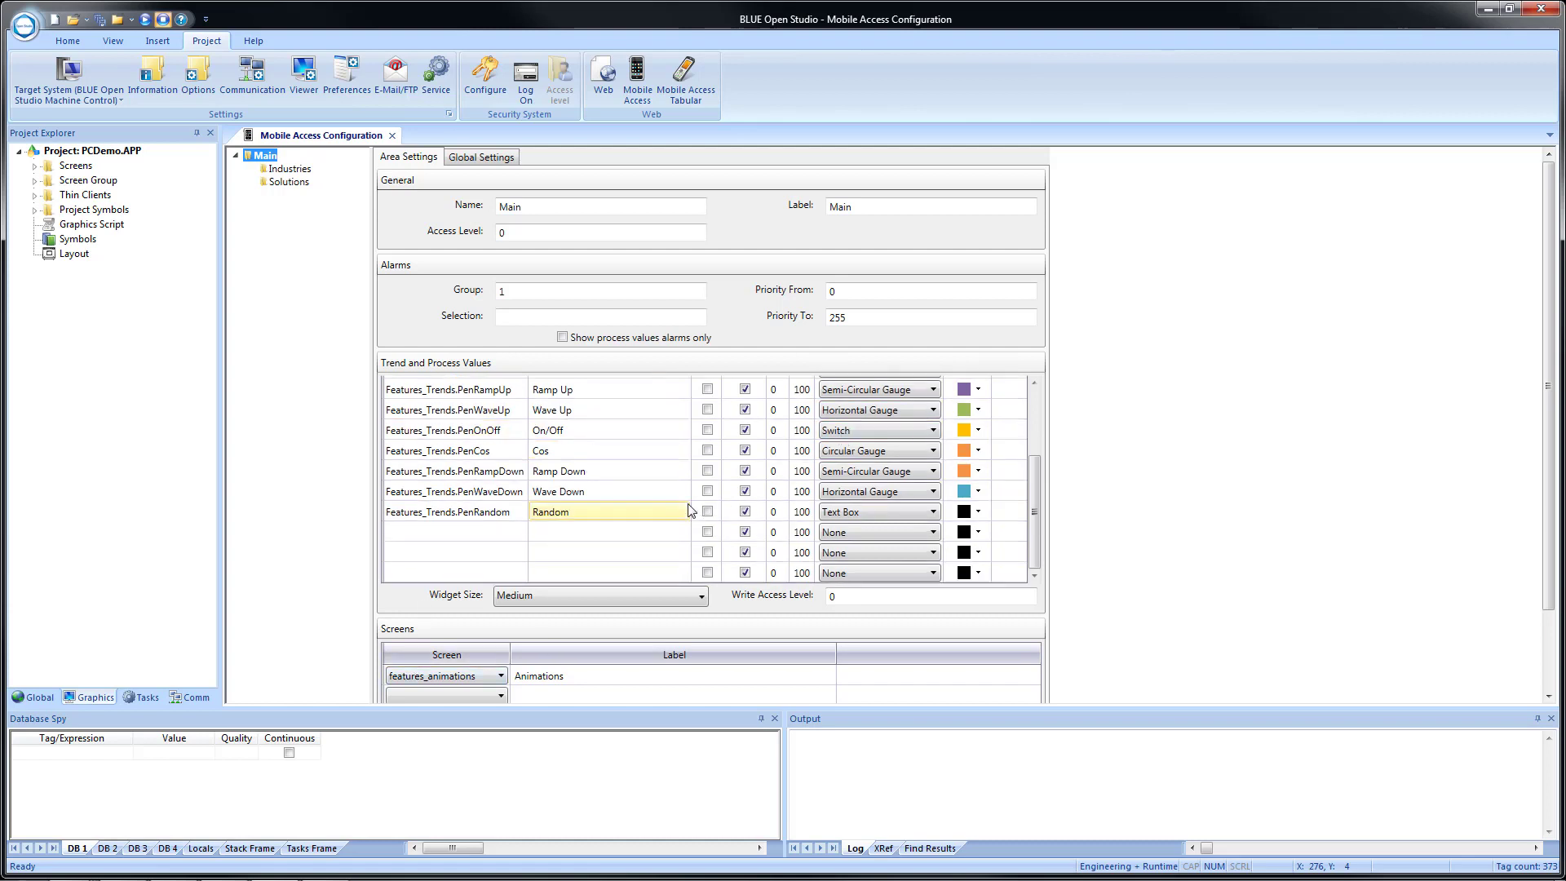
{"action": "scroll", "coordinate": [619, 510], "scroll_direction": "up", "scroll_amount": 3}
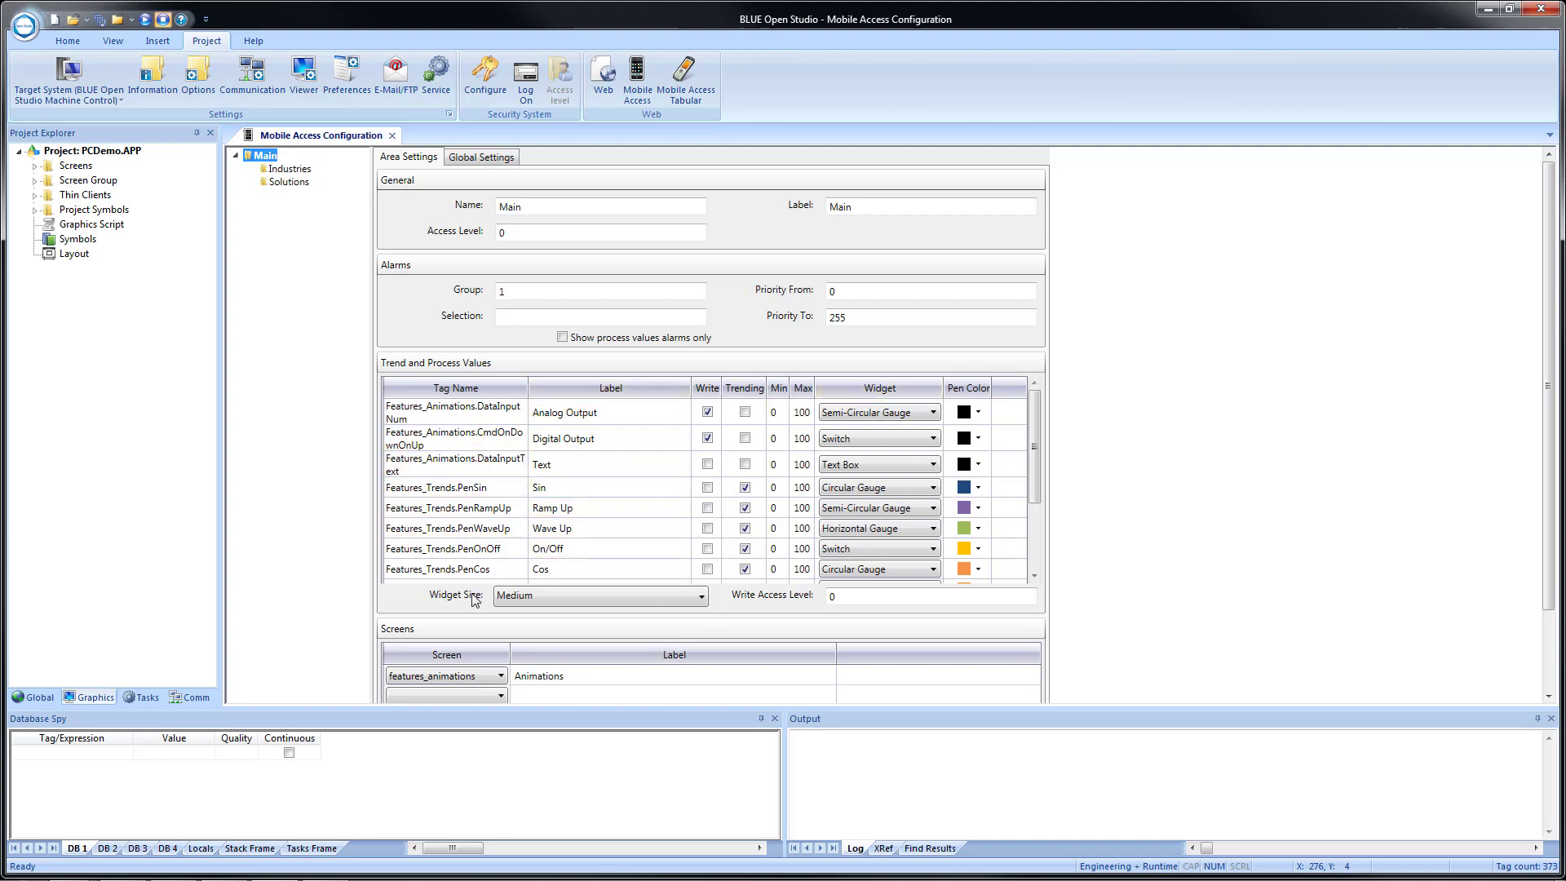
{"action": "scroll", "coordinate": [693, 657], "scroll_direction": "down", "scroll_amount": 2}
{"action": "scroll", "coordinate": [694, 650], "scroll_direction": "down", "scroll_amount": 1}
Examine the global Mobile Access settings for alarm columns, trend duration, update rates, browser logs and web session.
{"action": "left_click", "coordinate": [477, 159]}
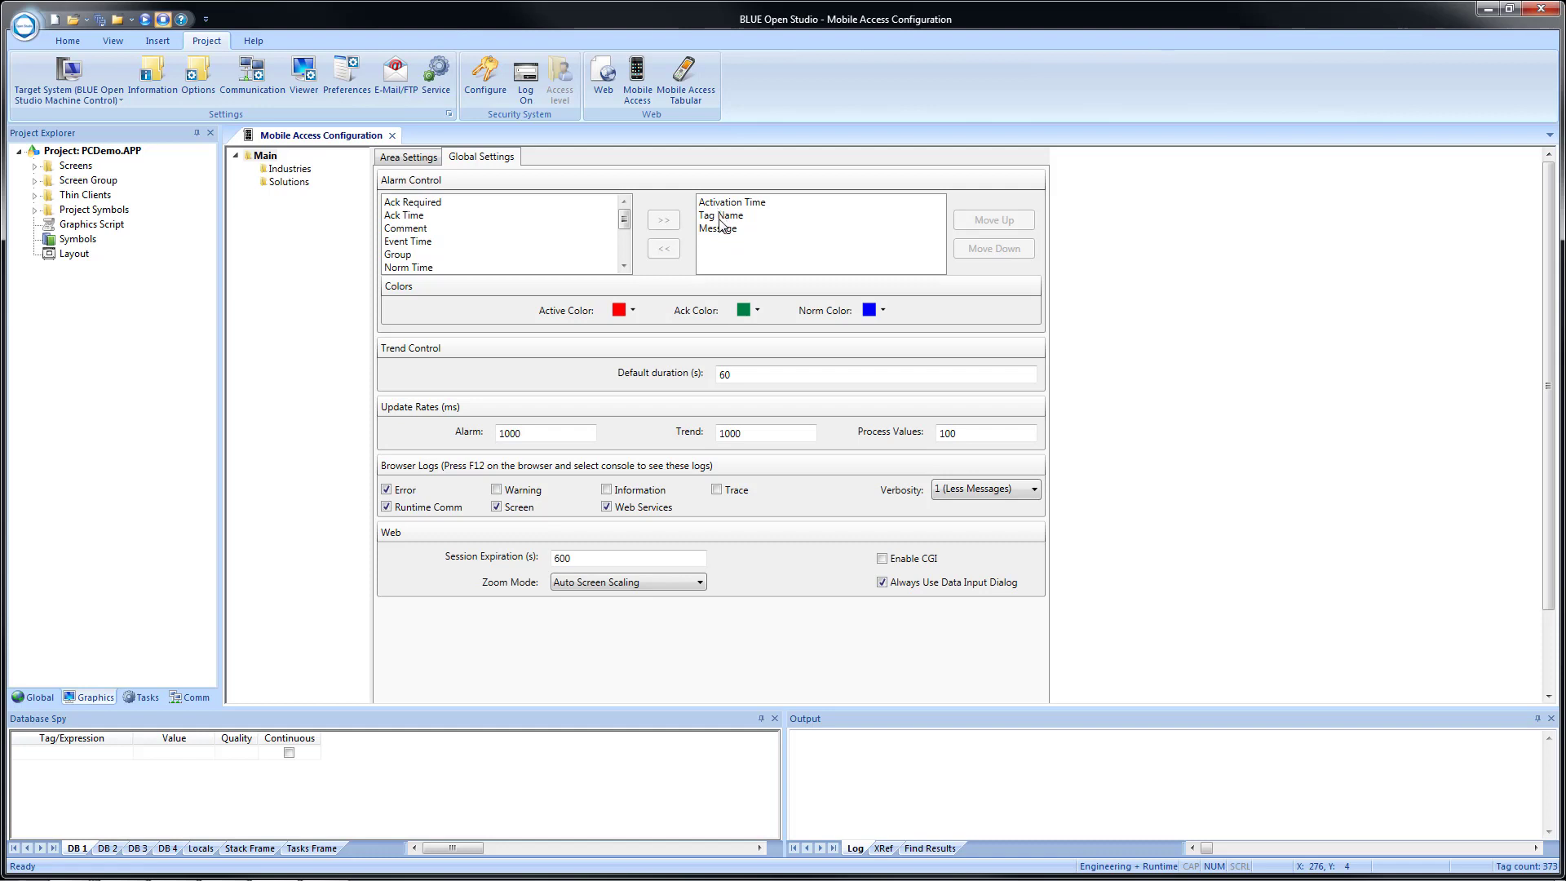
{"action": "scroll", "coordinate": [542, 420], "scroll_direction": "down", "scroll_amount": 3}
{"action": "scroll", "coordinate": [545, 422], "scroll_direction": "up", "scroll_amount": 3}
Review the area settings of Solutions and Industries, including the screens assigned to Industries.
{"action": "left_click", "coordinate": [285, 173]}
{"action": "left_click", "coordinate": [283, 184]}
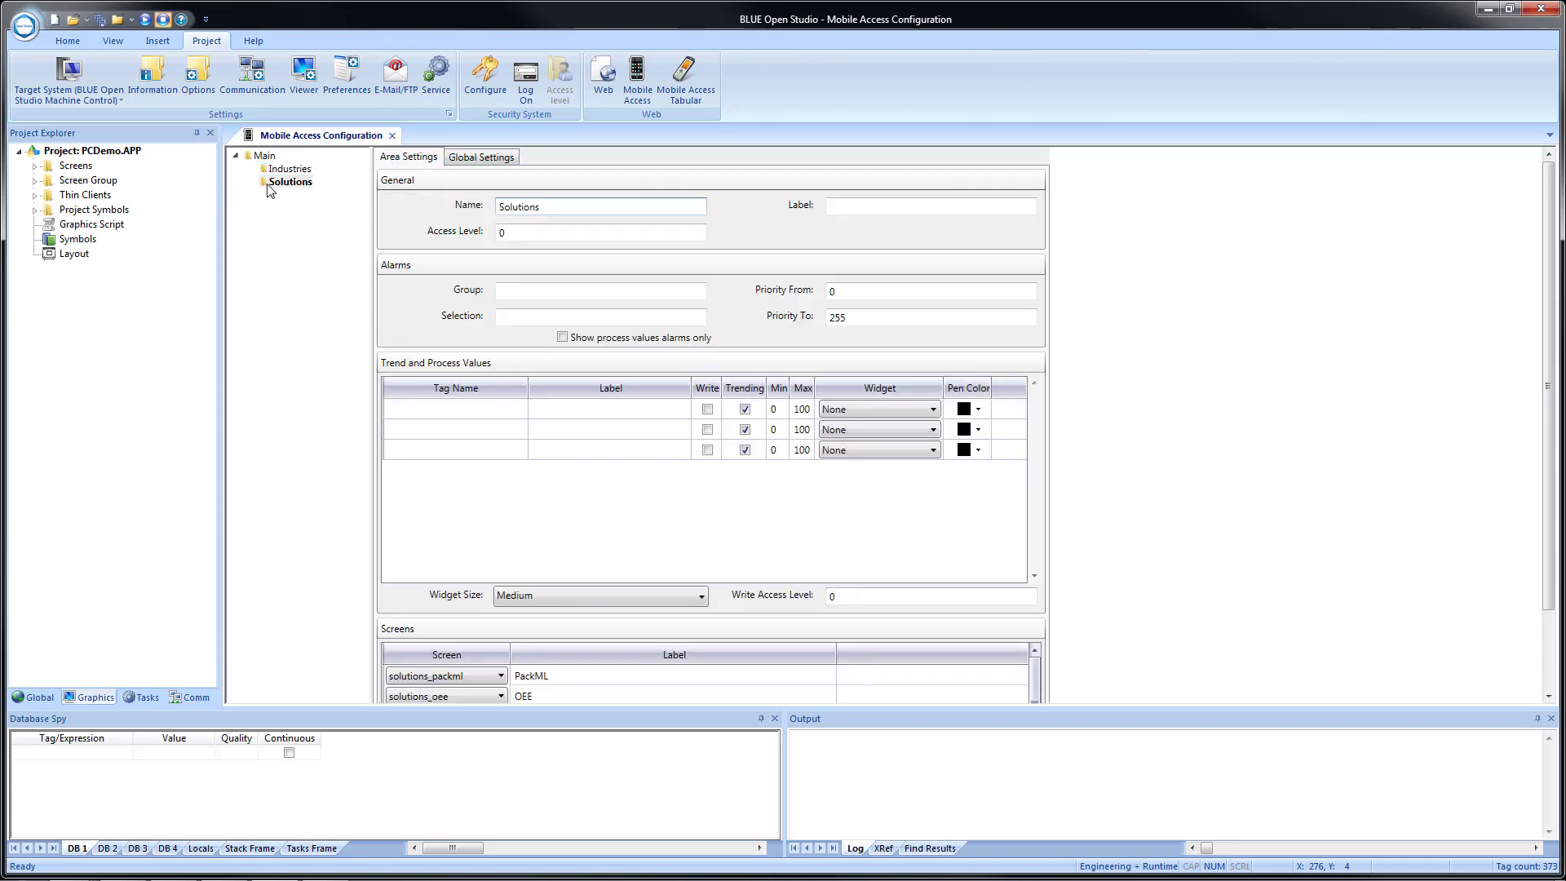
{"action": "left_click", "coordinate": [289, 169]}
{"action": "left_click", "coordinate": [287, 182]}
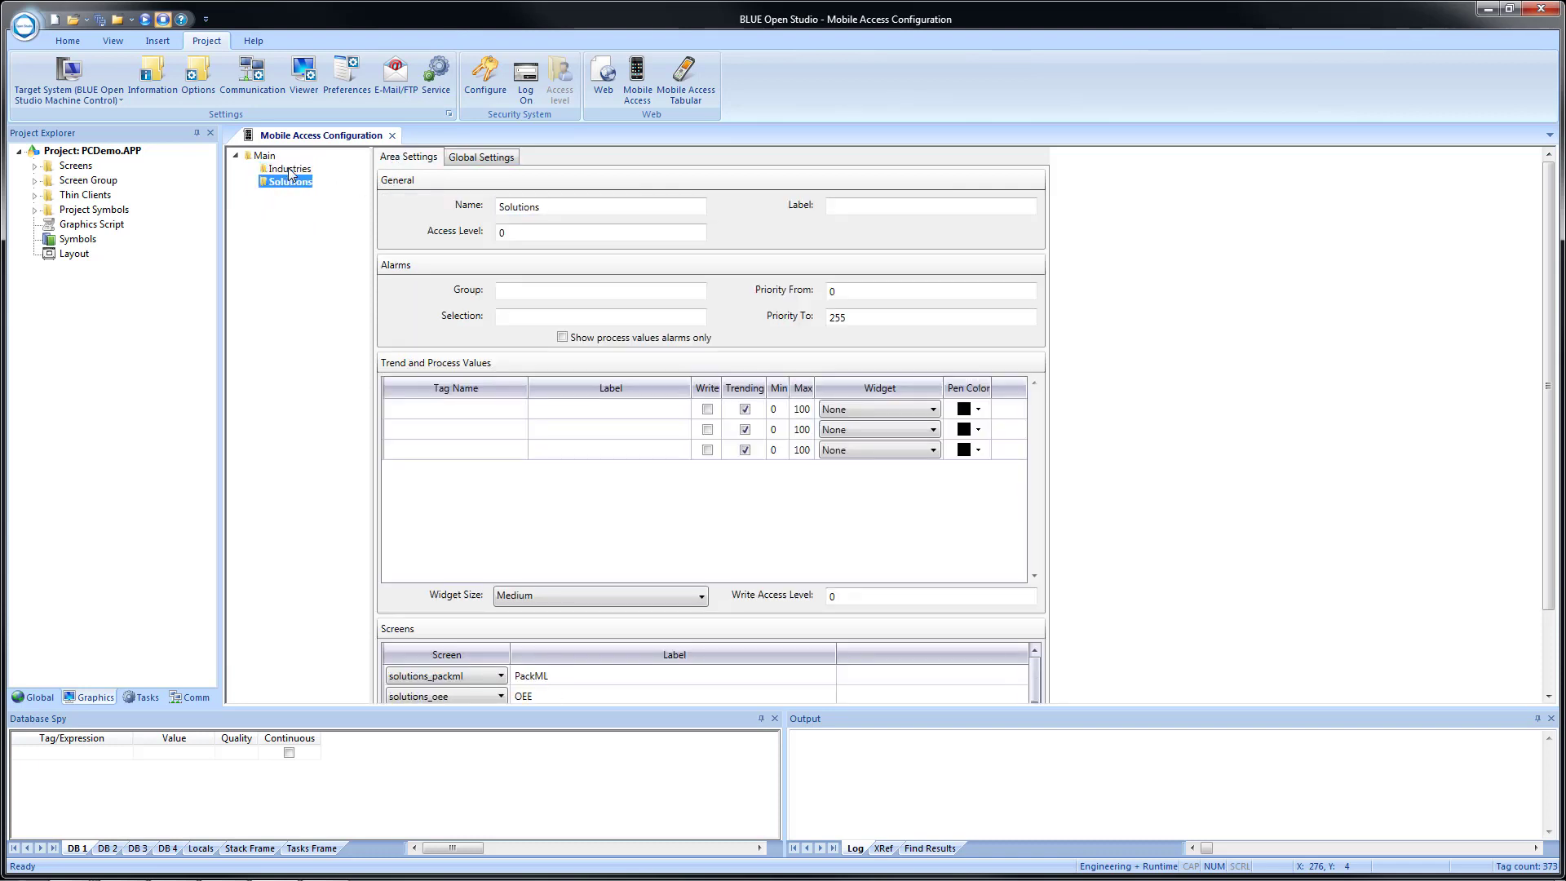
{"action": "left_click", "coordinate": [290, 169]}
{"action": "scroll", "coordinate": [495, 433], "scroll_direction": "down", "scroll_amount": 2}
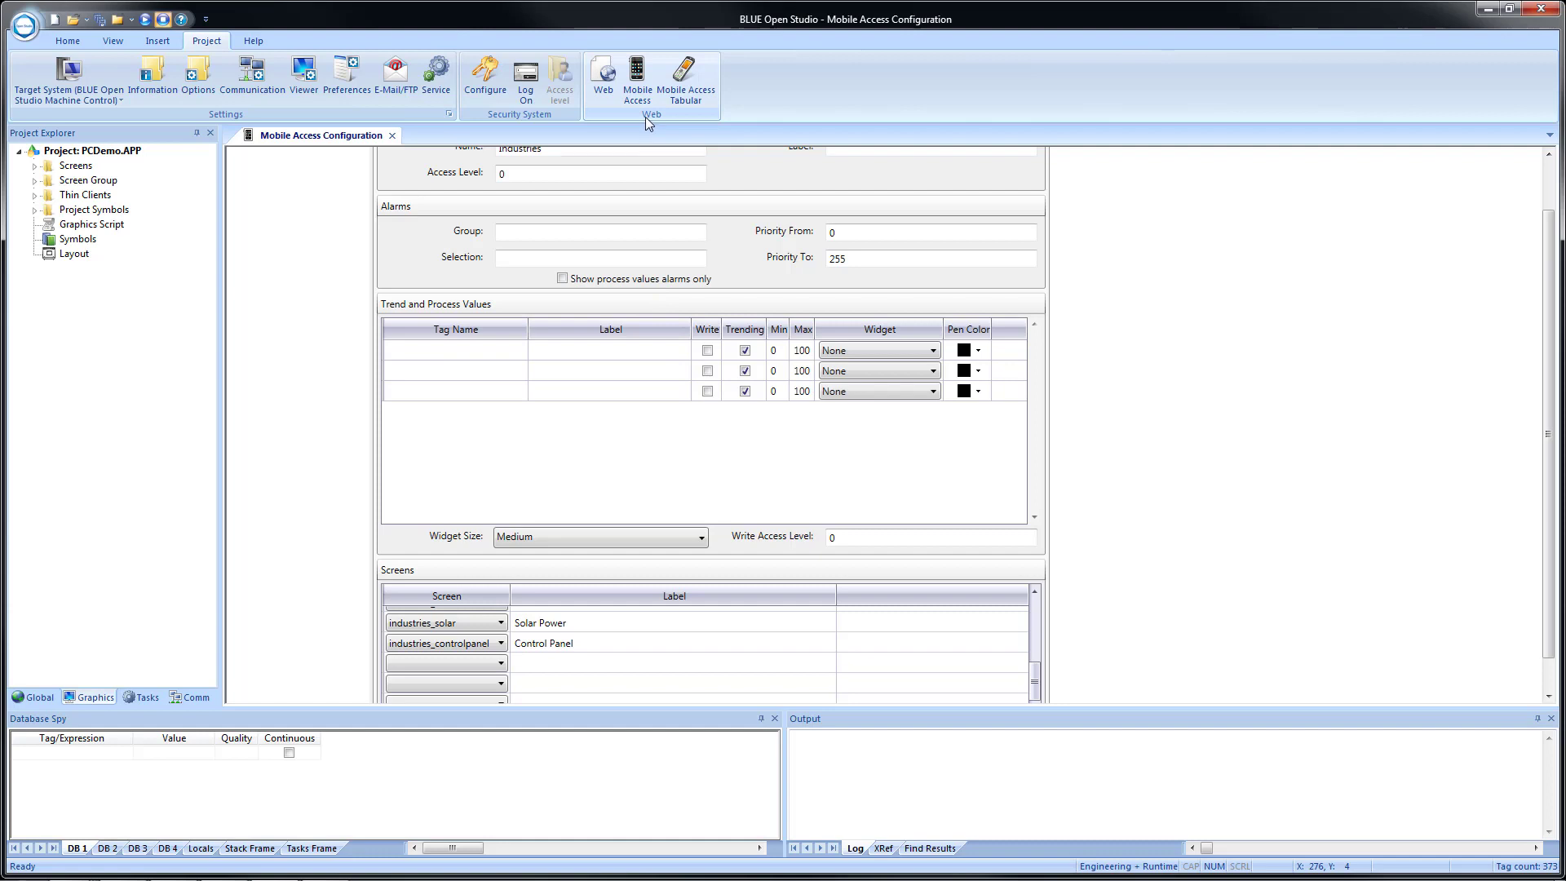
Check the Mobile Access Tabular settings without changing them and open the project's Web settings.
{"action": "left_click", "coordinate": [676, 94]}
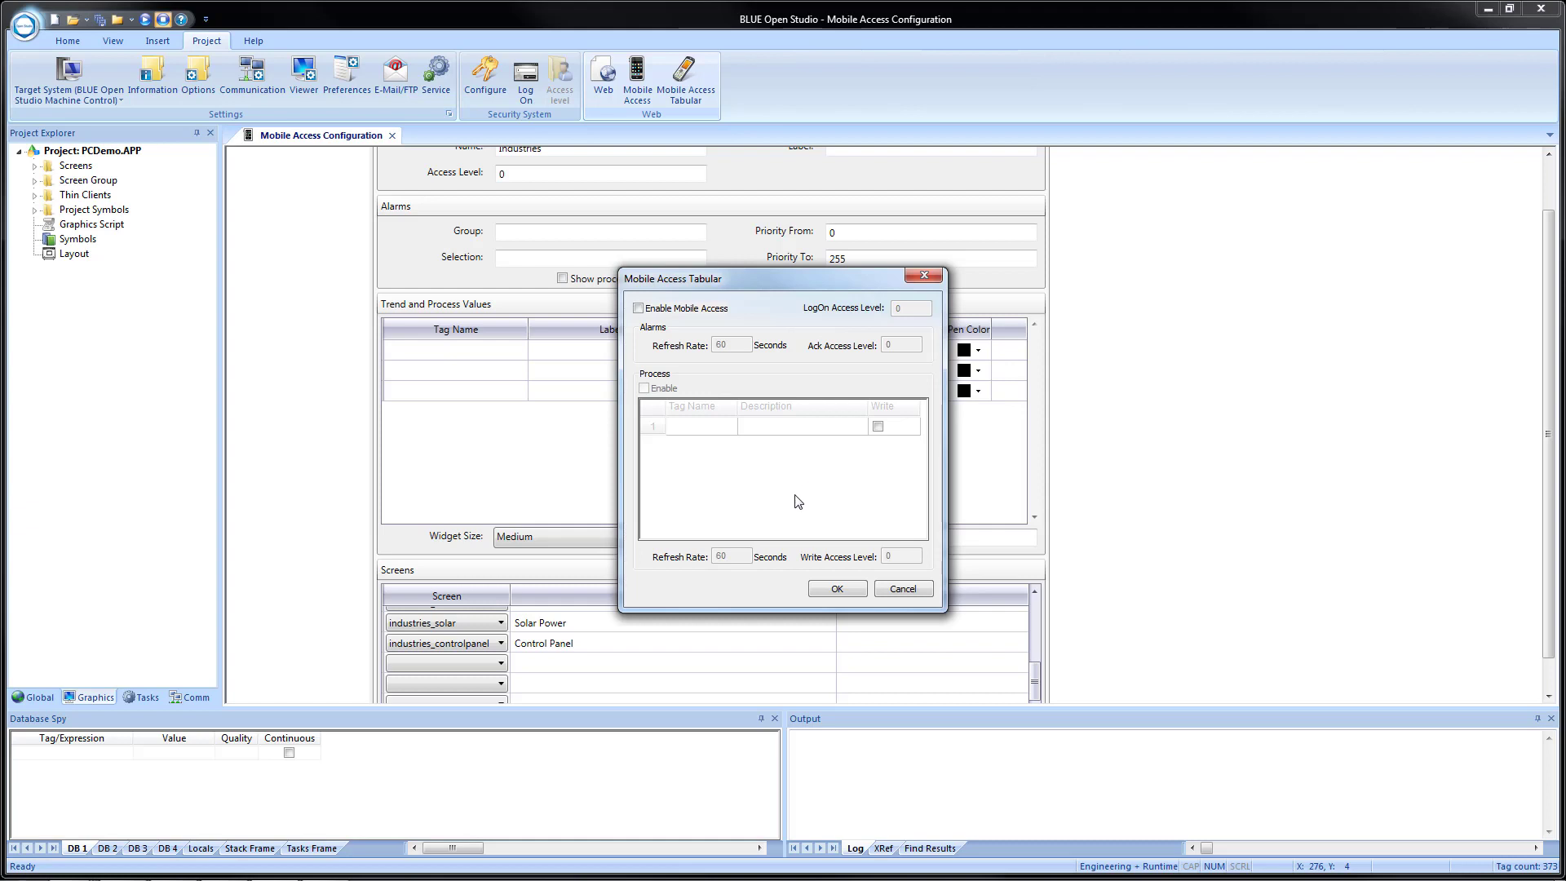
{"action": "left_click", "coordinate": [900, 590]}
{"action": "left_click", "coordinate": [604, 75]}
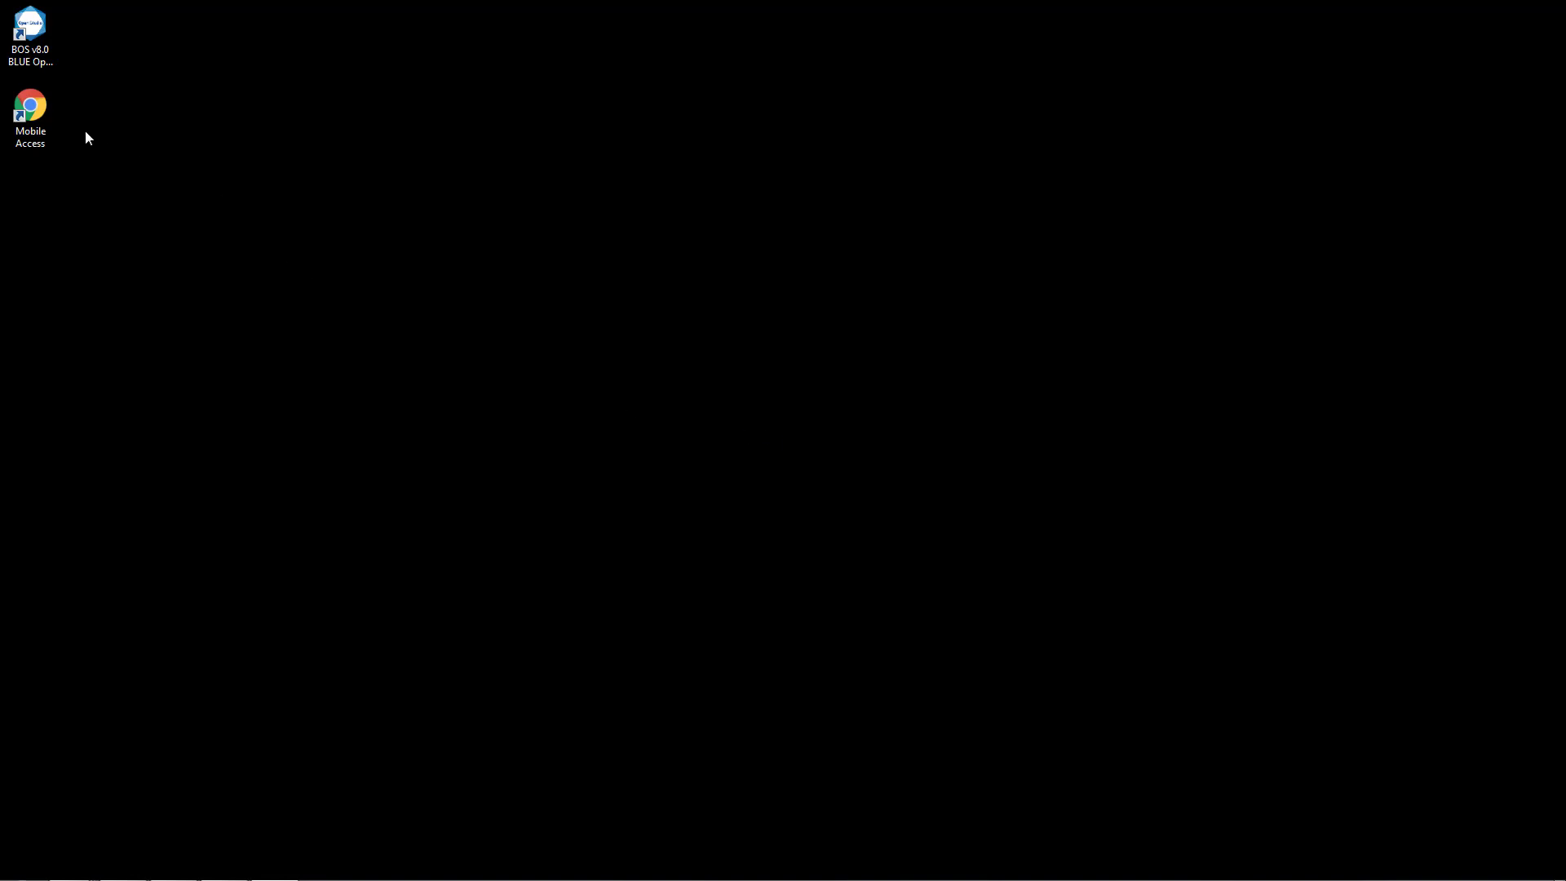
Launch the Mobile Access shortcut from the desktop and load the Pro-face America website, profaceamerica.com, in that browser.
{"action": "double_click", "coordinate": [33, 108]}
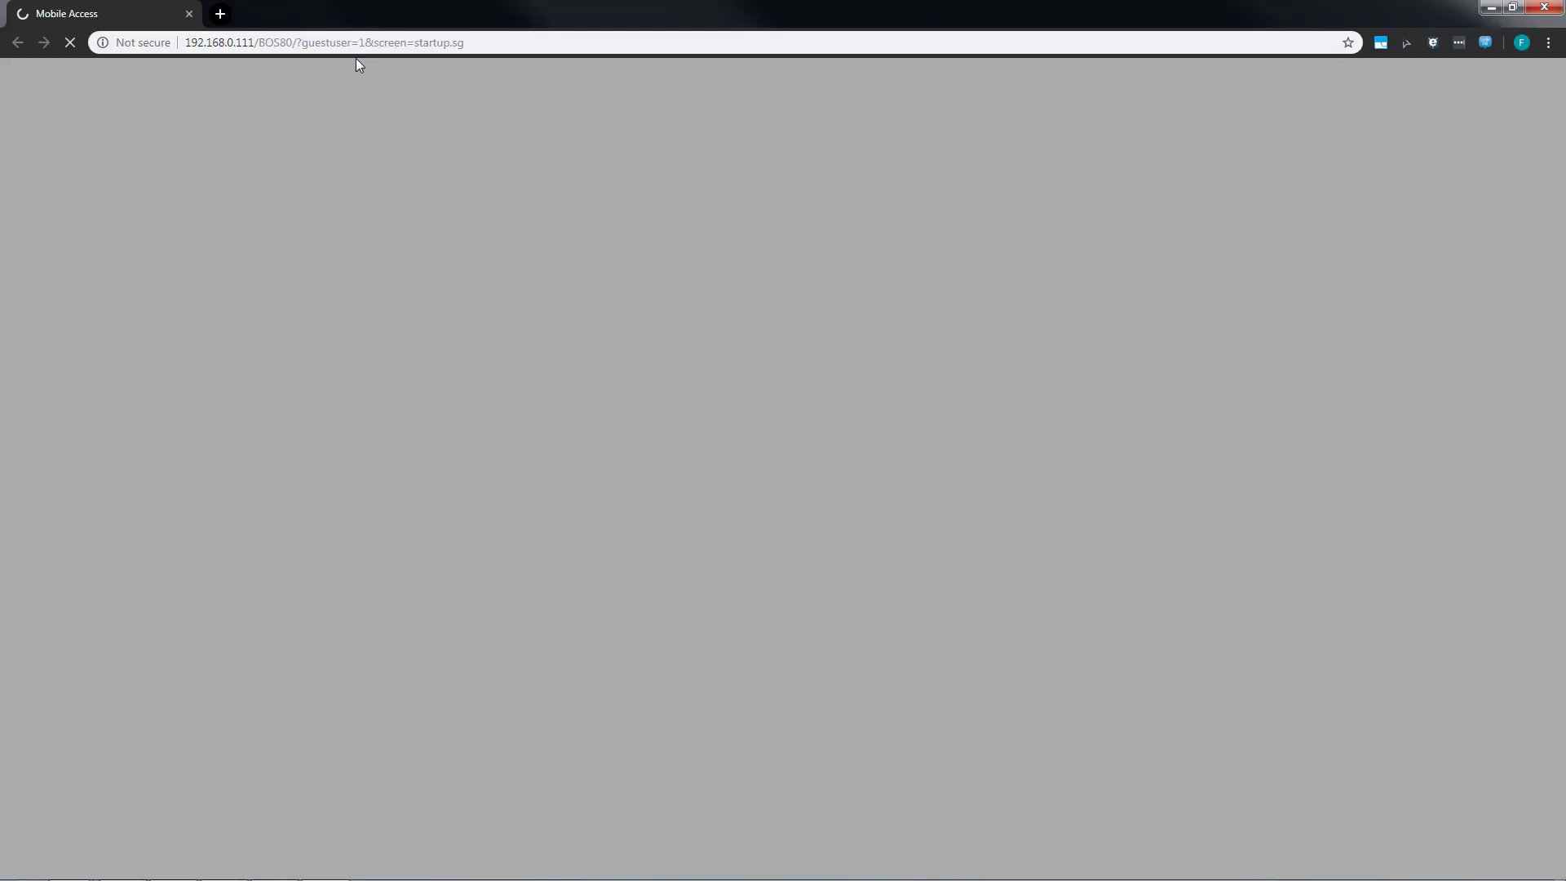
{"action": "left_click", "coordinate": [372, 43]}
{"action": "type", "text": "pro"}
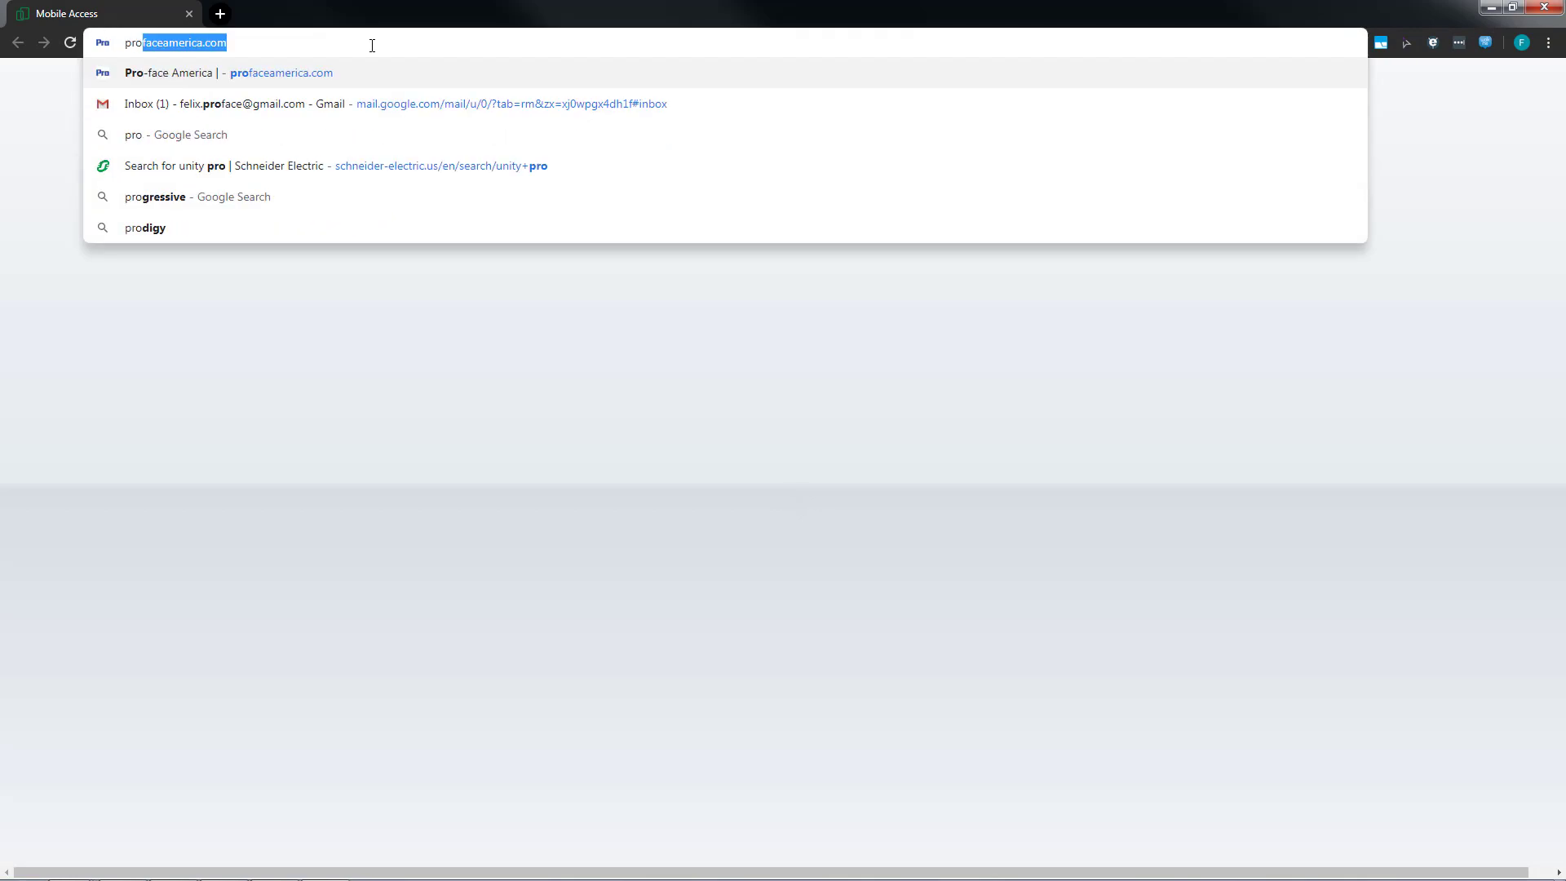
{"action": "type", "text": "fac"}
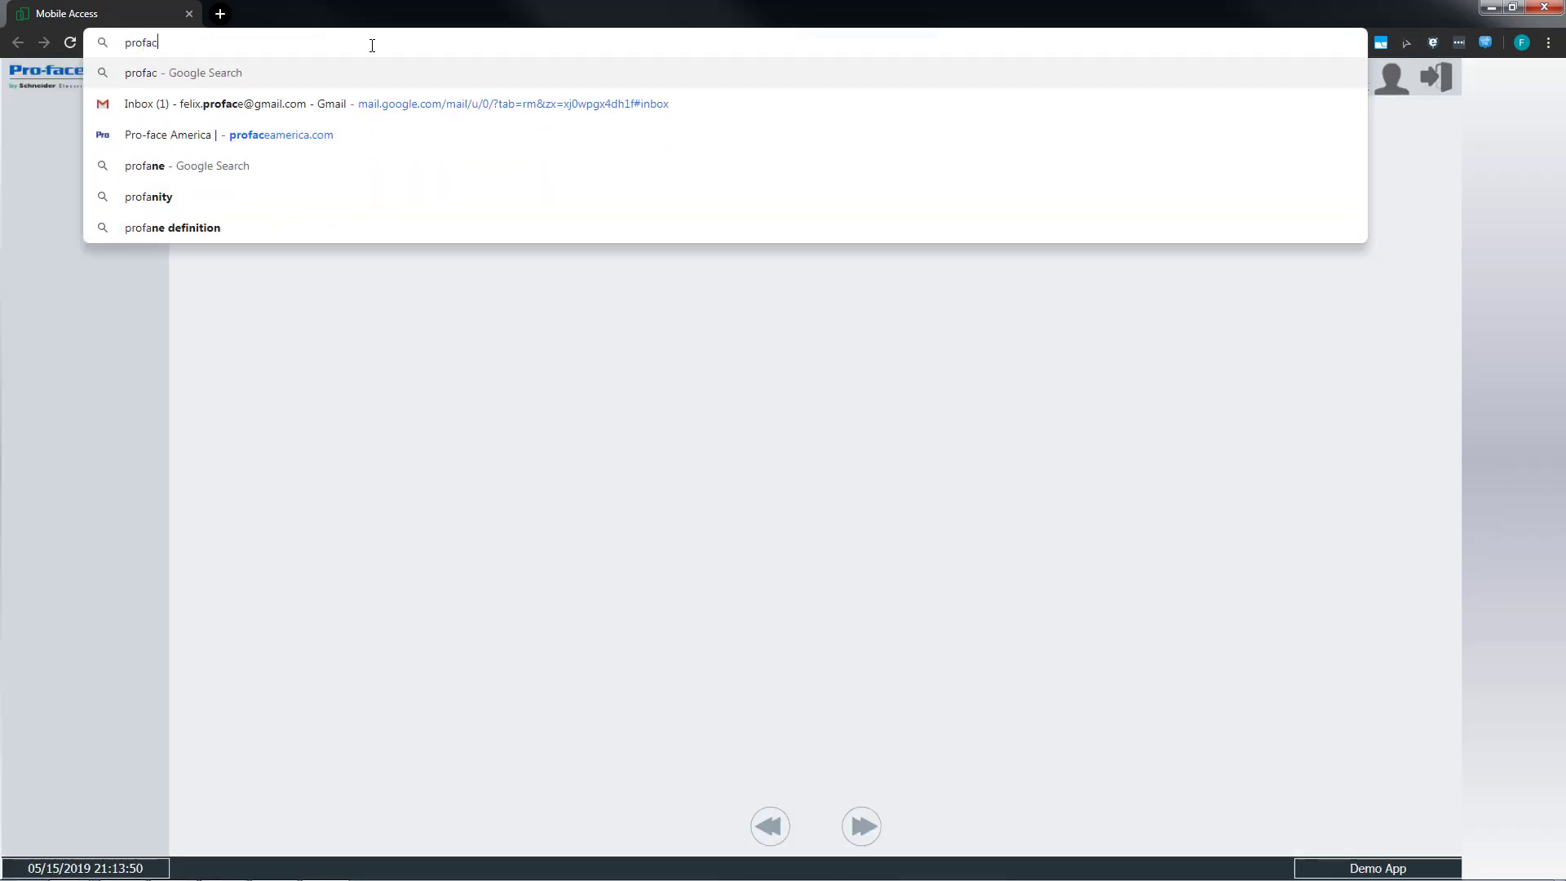
{"action": "type", "text": "e america"}
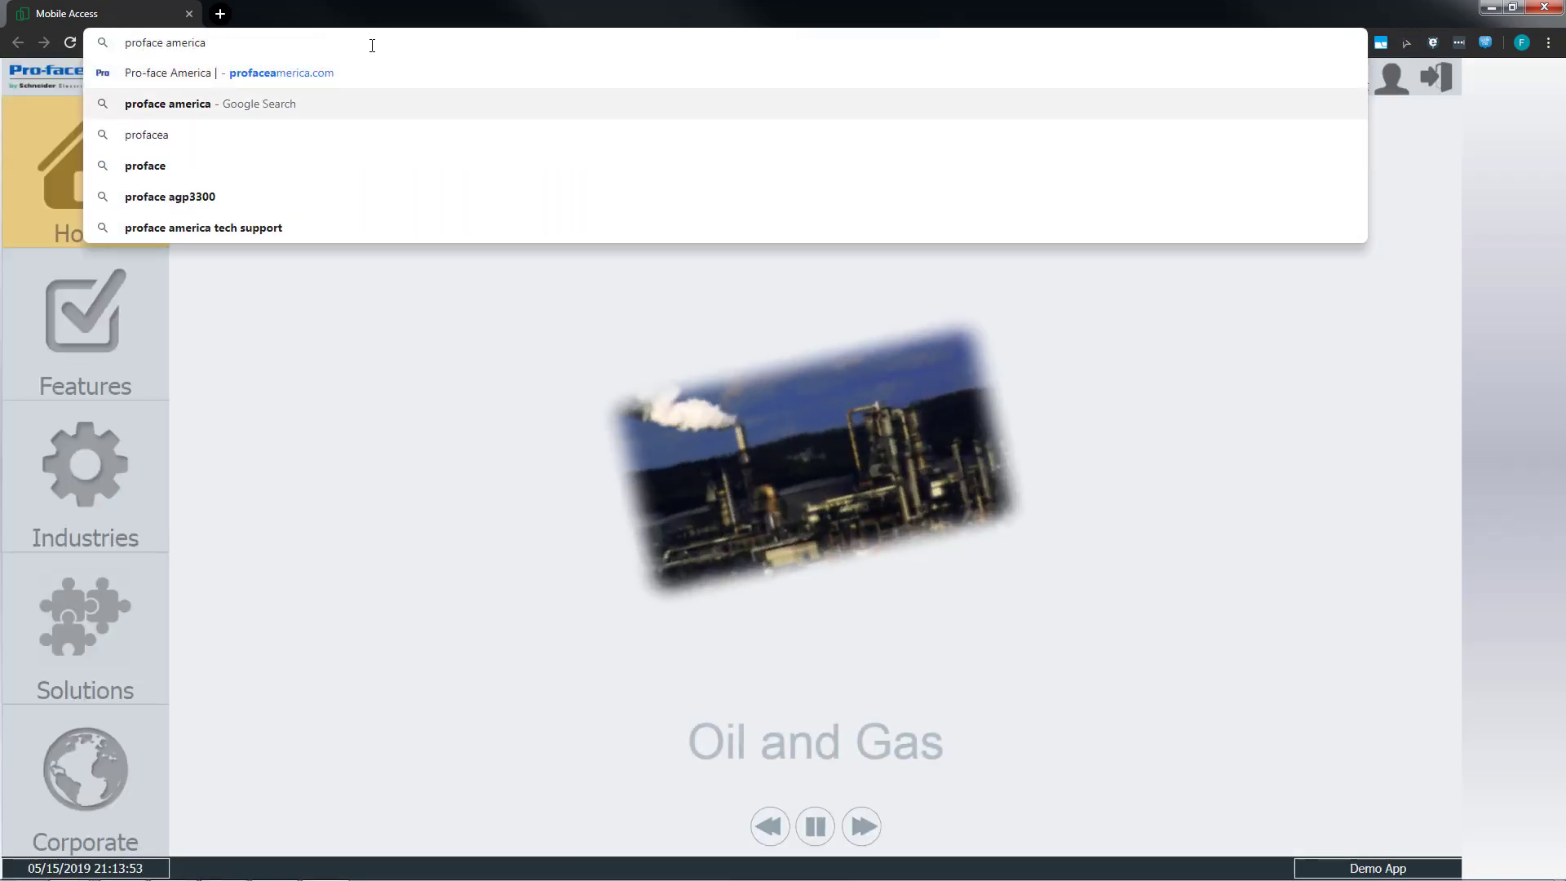
{"action": "key", "text": "Up"}
{"action": "key", "text": "Return"}
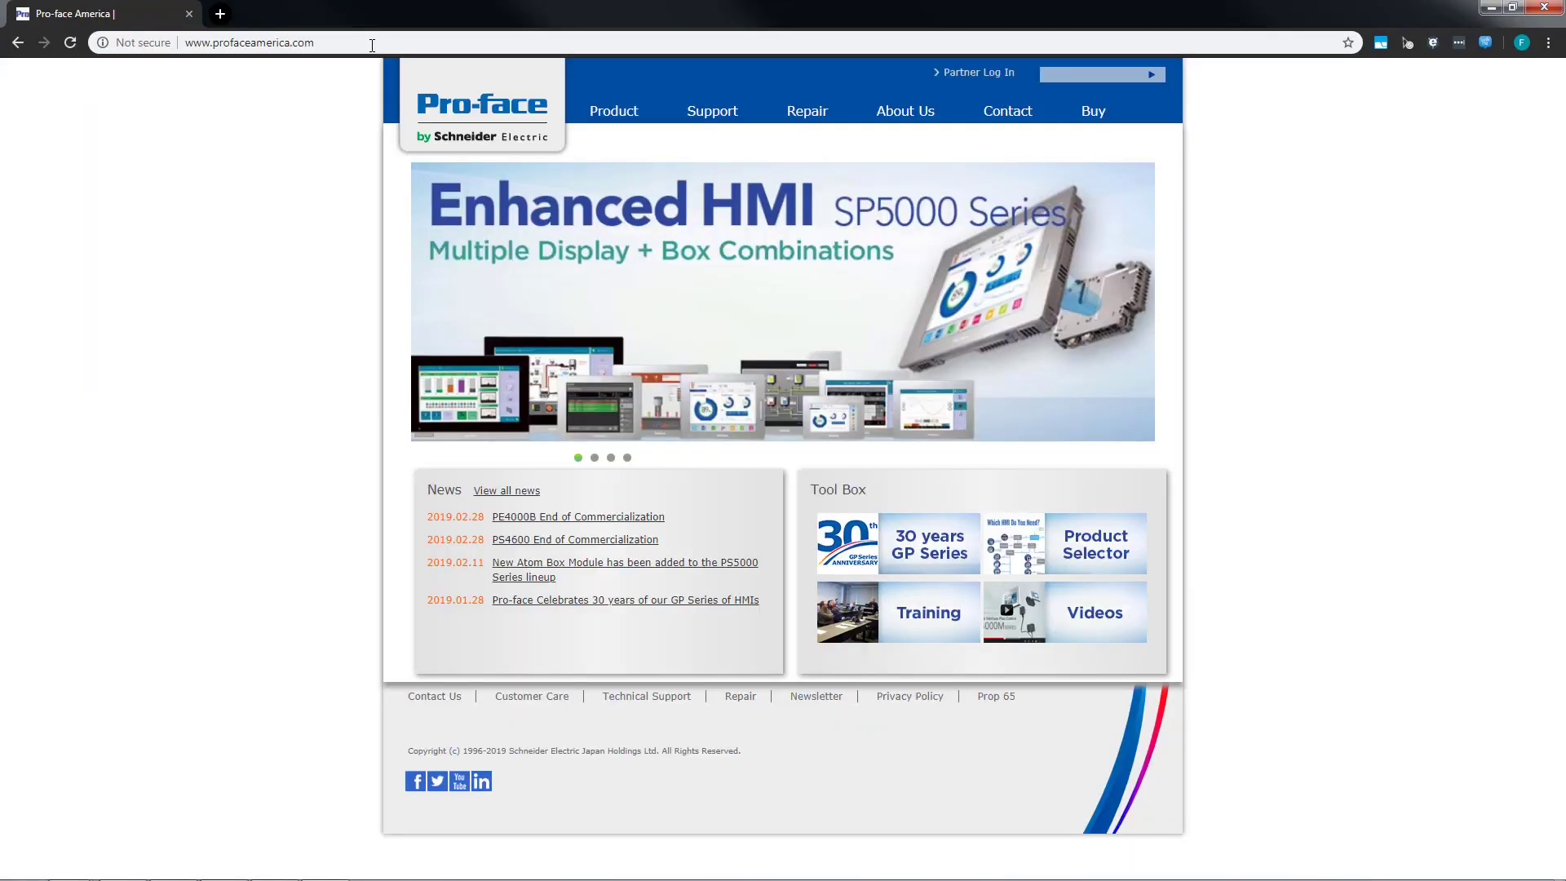
Open the Thin Client Setup for BOS Ver. 8.0.2.0 page from the BLUE Open Studio updates and drivers in Technical Resources.
{"action": "left_click", "coordinate": [713, 113]}
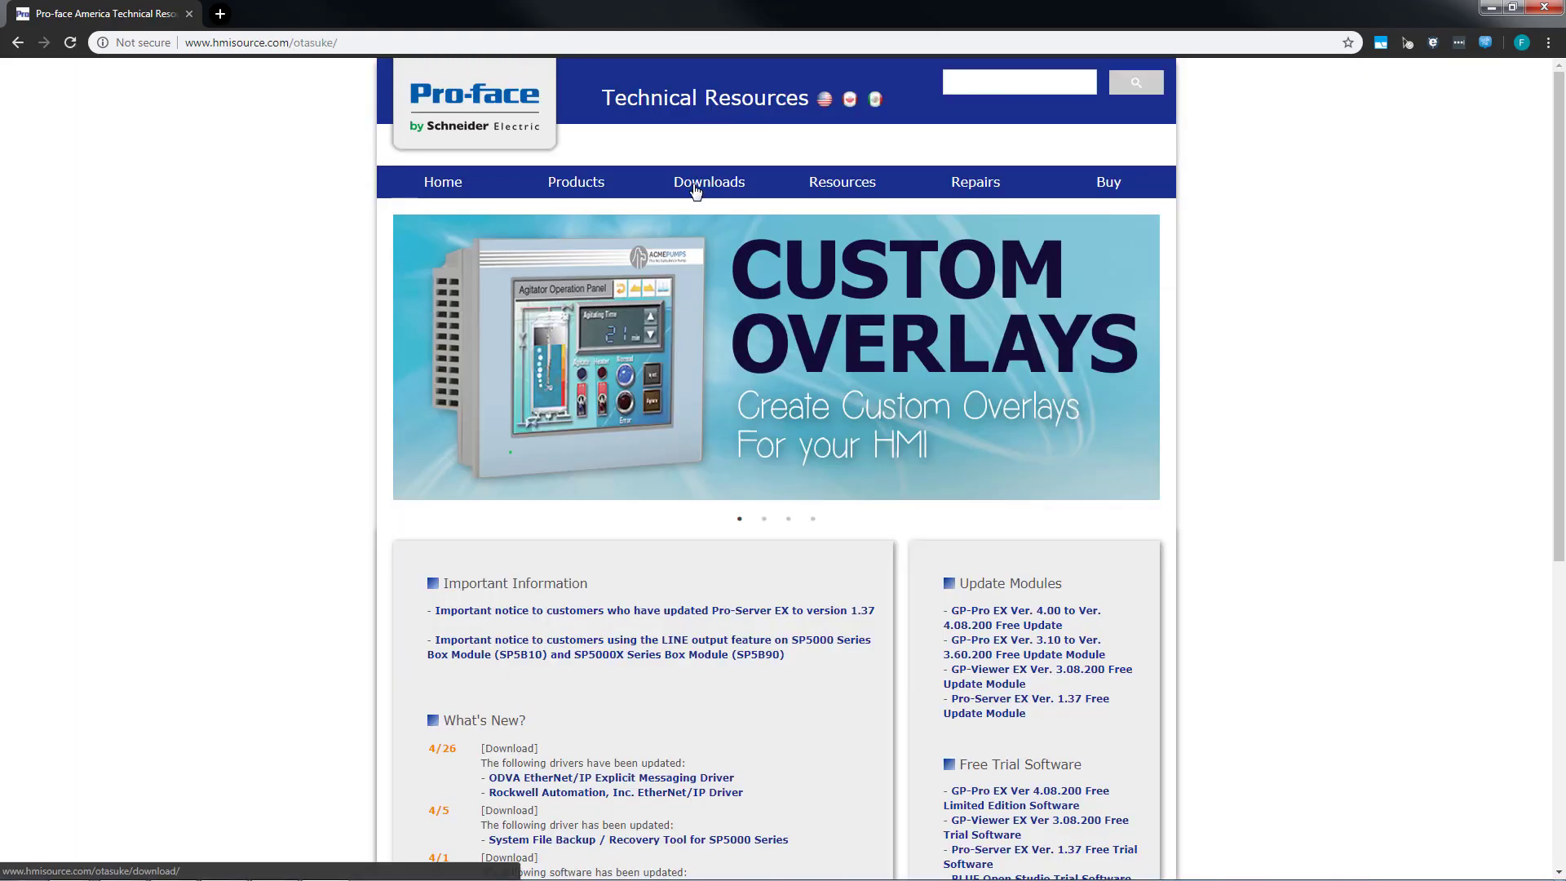
{"action": "mouse_move", "coordinate": [695, 190]}
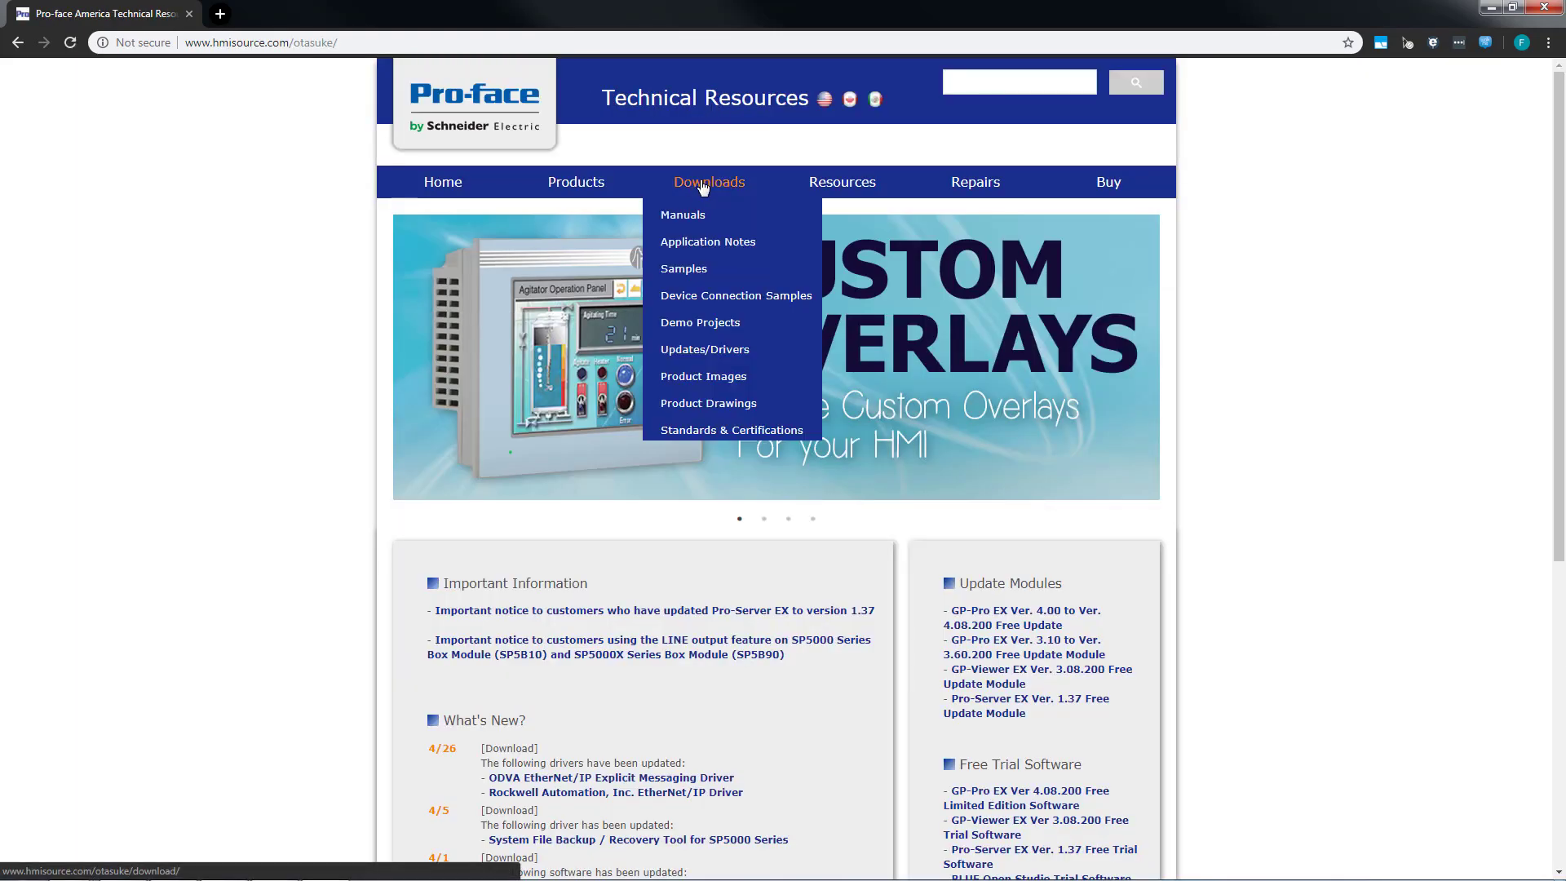
{"action": "left_click", "coordinate": [695, 353]}
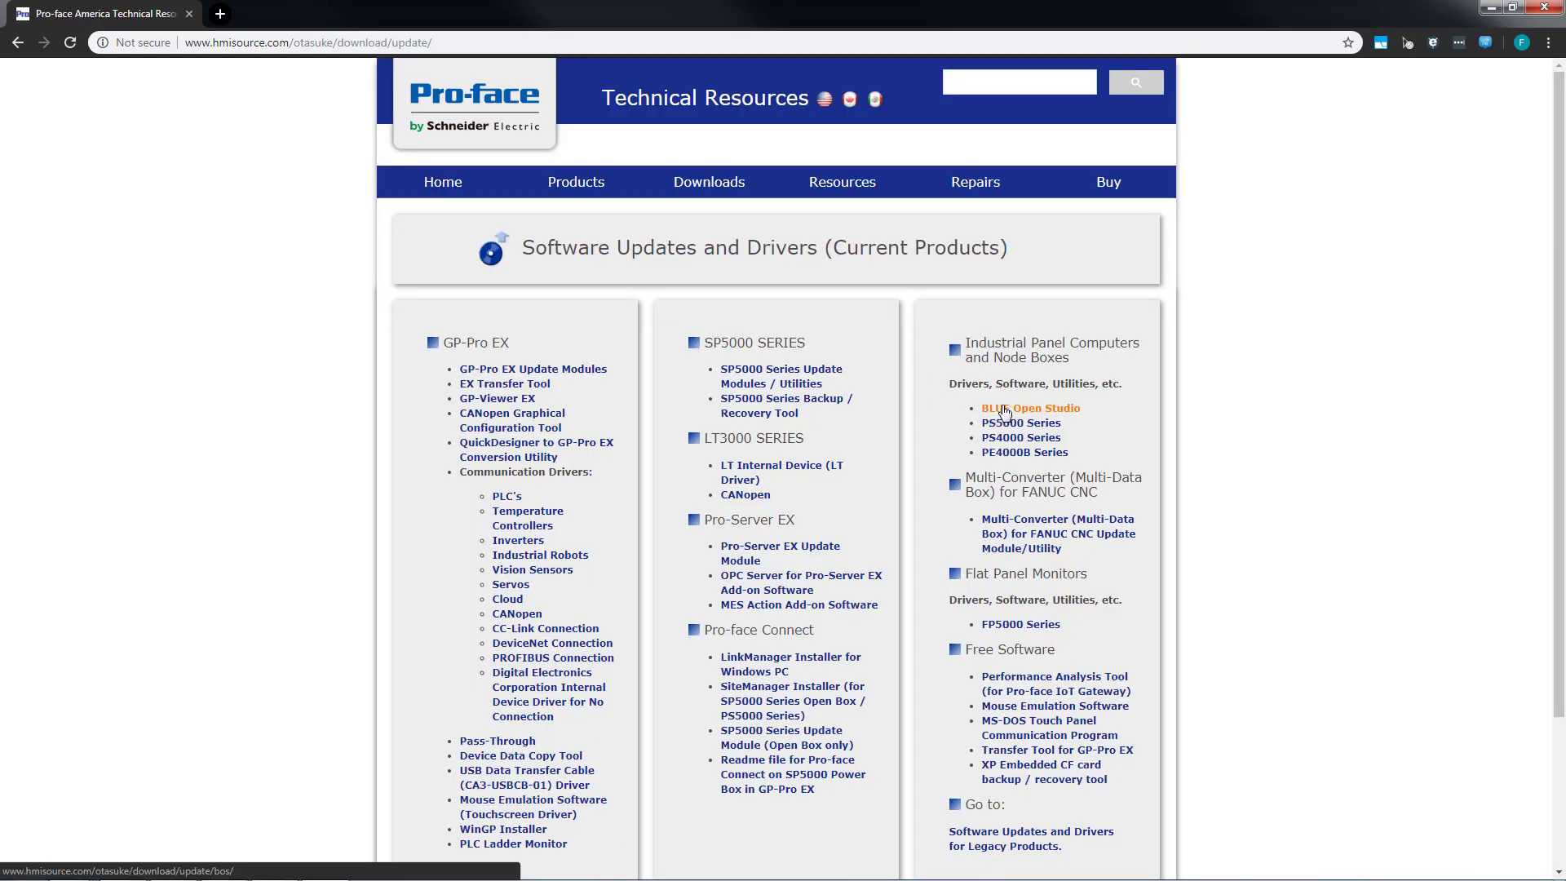
{"action": "left_click", "coordinate": [1005, 411]}
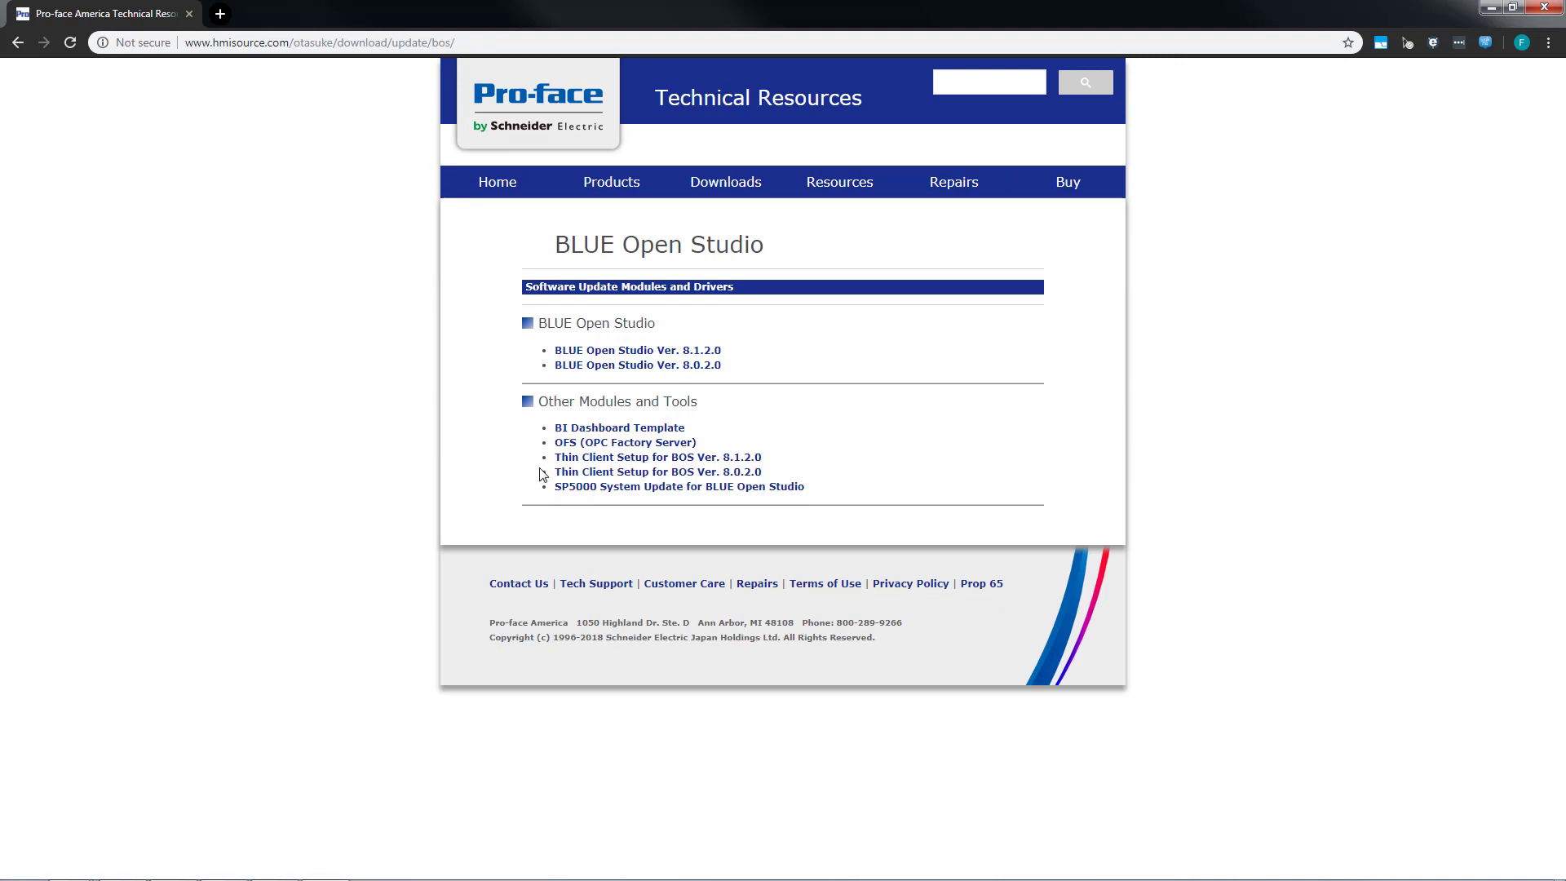
{"action": "left_click", "coordinate": [678, 481]}
{"action": "scroll", "coordinate": [681, 478], "scroll_direction": "down", "scroll_amount": 6}
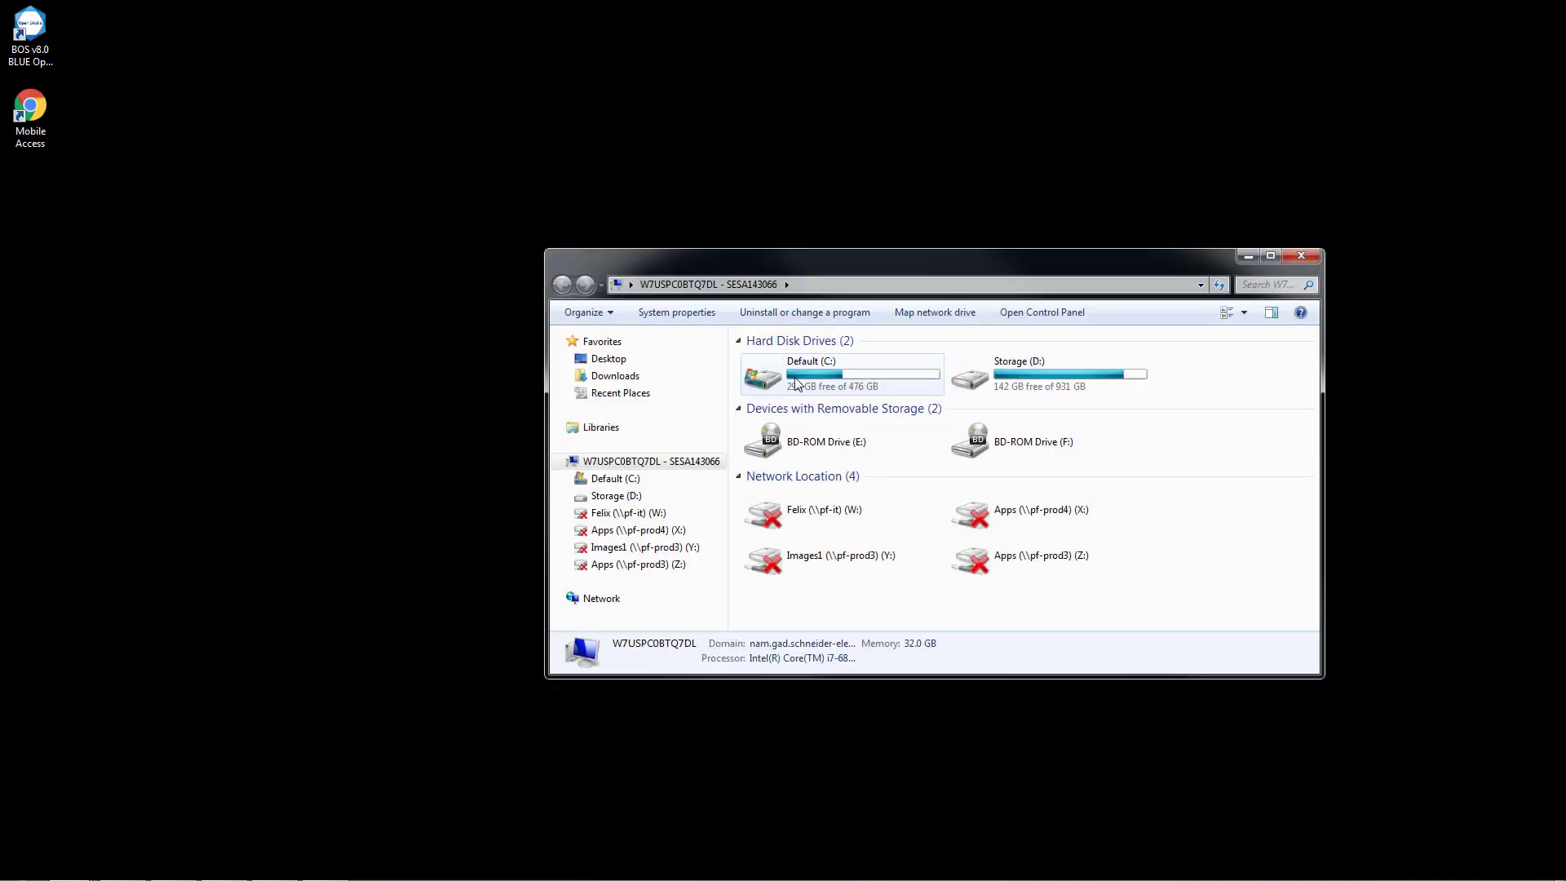
Open the Pro-face folder inside Program Files (x86) on the Default (C:) drive.
{"action": "left_click", "coordinate": [622, 481]}
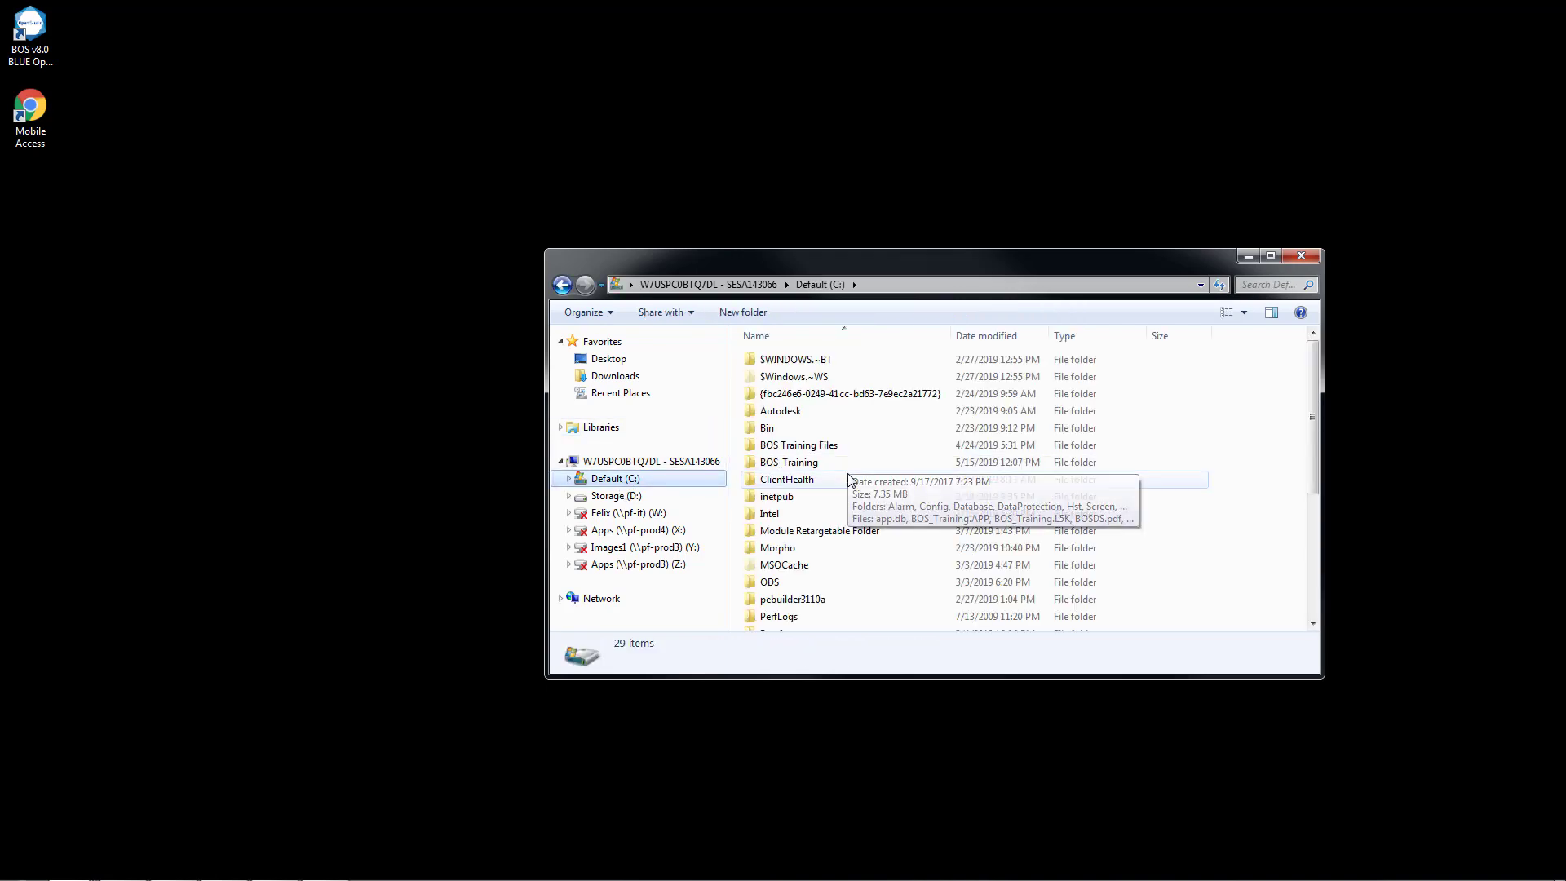
{"action": "left_click", "coordinate": [850, 565]}
{"action": "scroll", "coordinate": [848, 562], "scroll_direction": "down", "scroll_amount": 3}
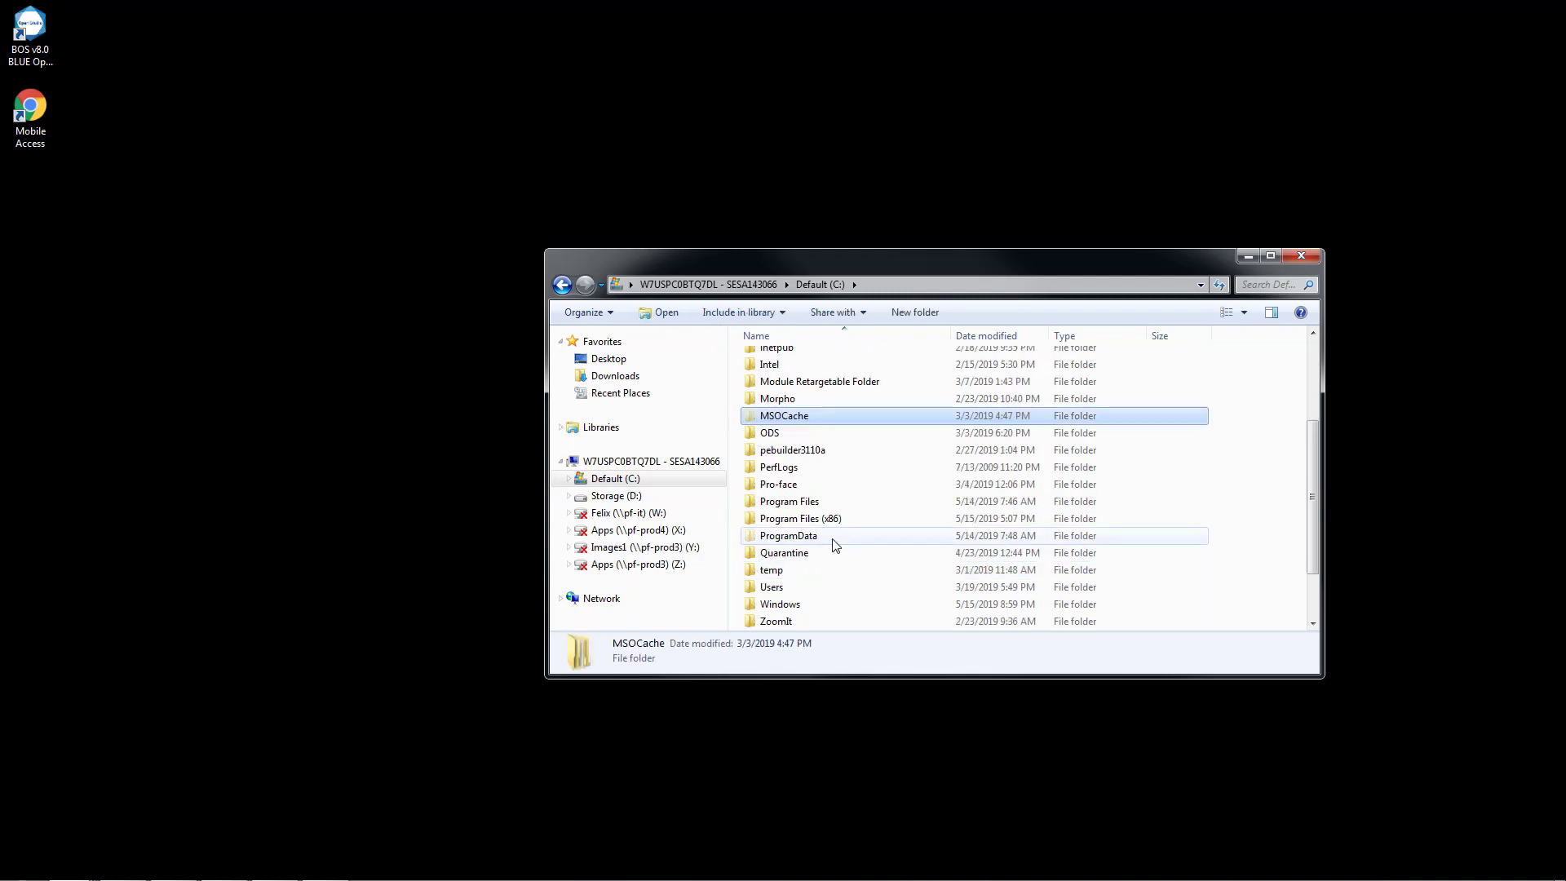
{"action": "double_click", "coordinate": [824, 519]}
{"action": "scroll", "coordinate": [825, 506], "scroll_direction": "down", "scroll_amount": 8}
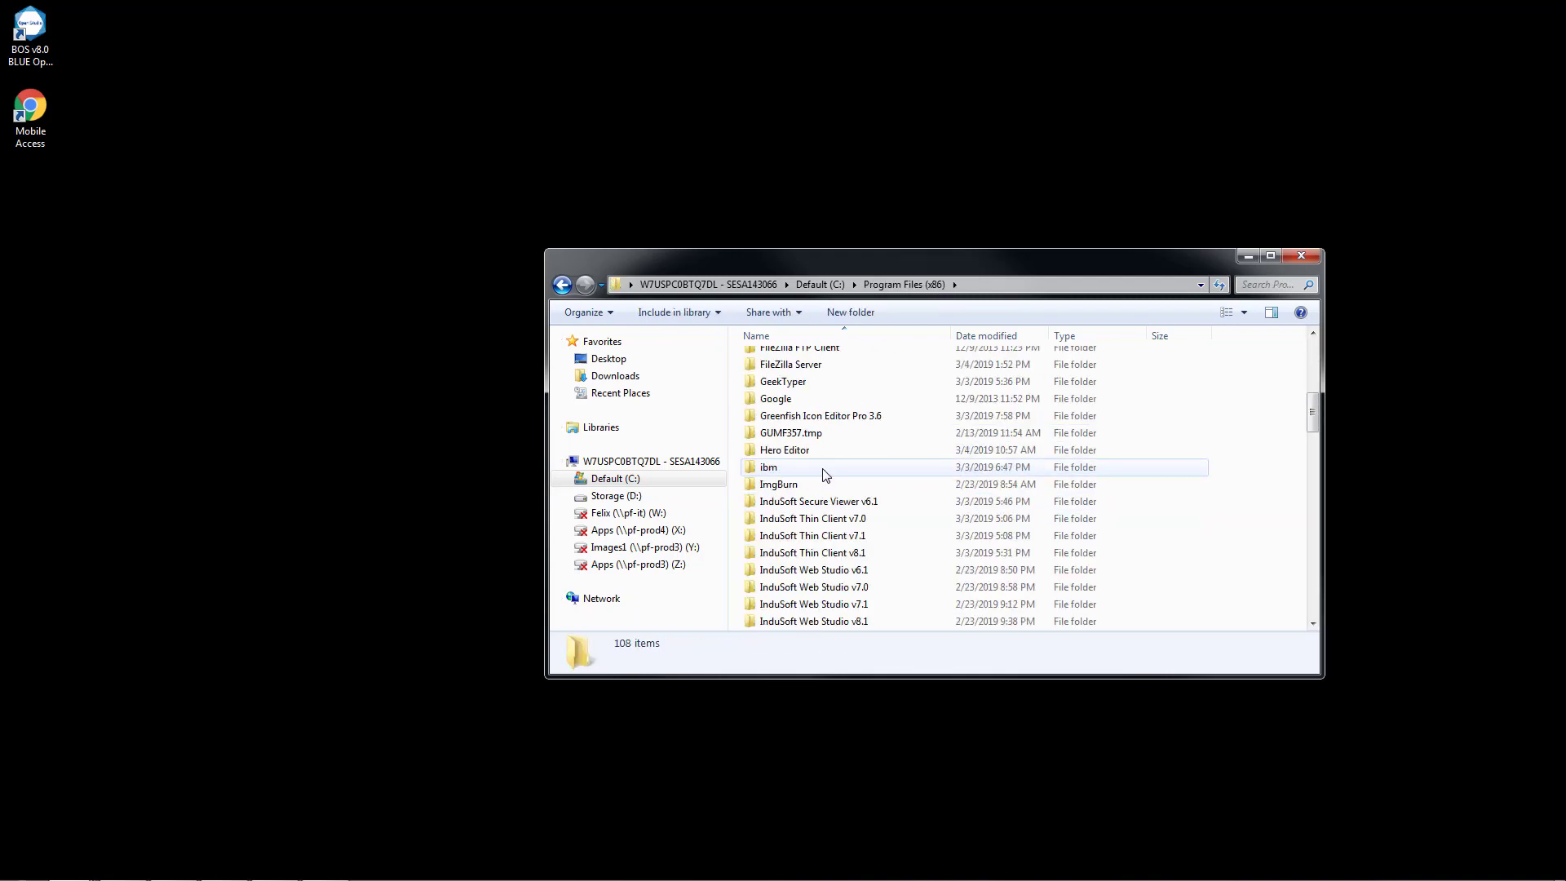
{"action": "scroll", "coordinate": [822, 461], "scroll_direction": "down", "scroll_amount": 12}
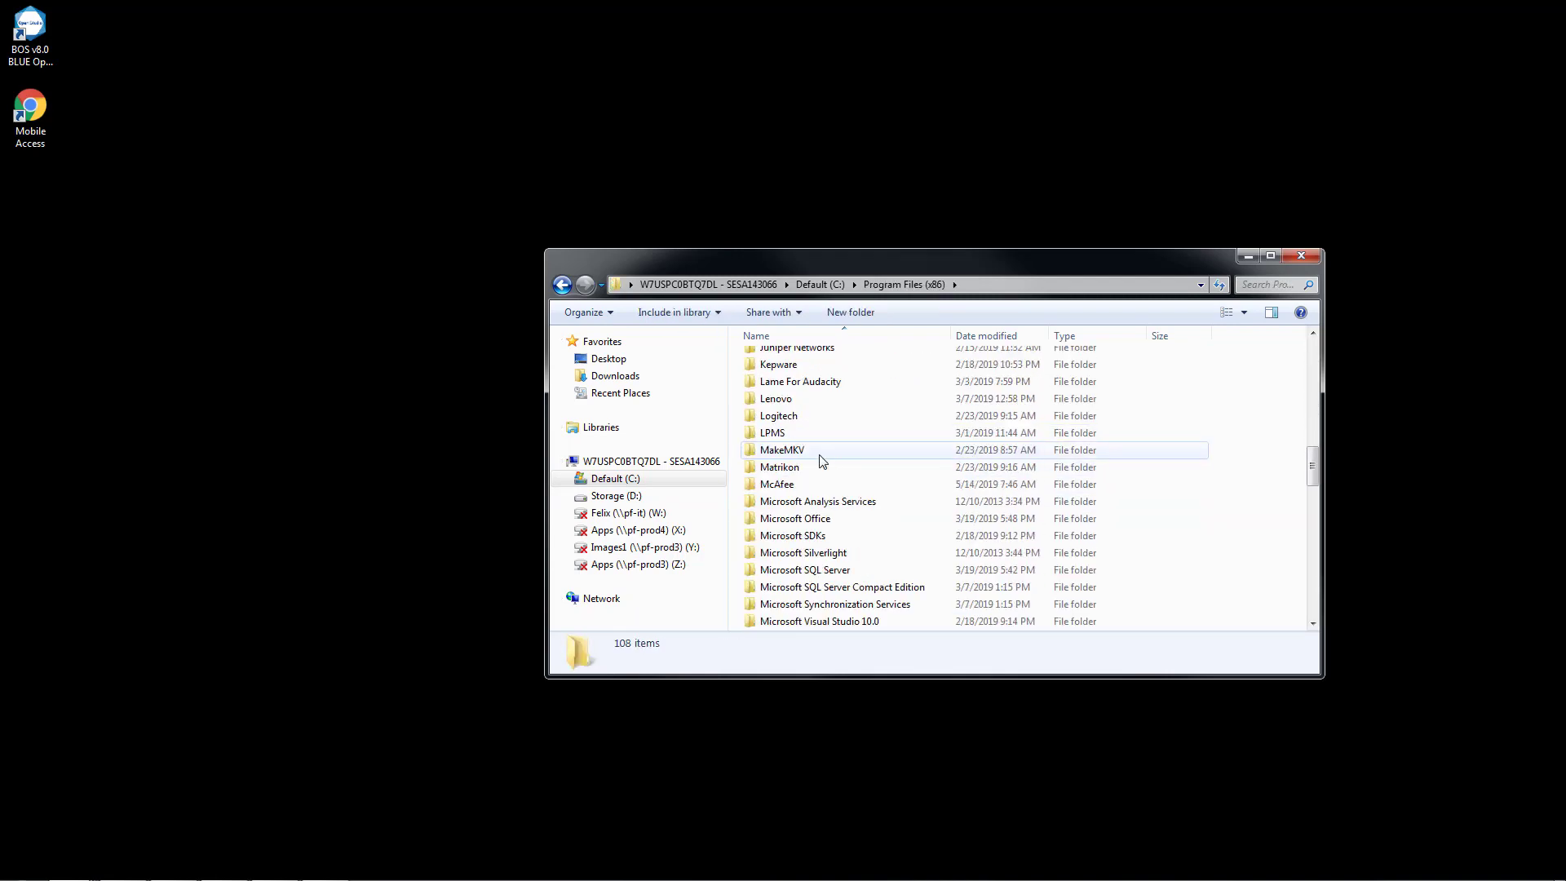
{"action": "scroll", "coordinate": [822, 462], "scroll_direction": "down", "scroll_amount": 3}
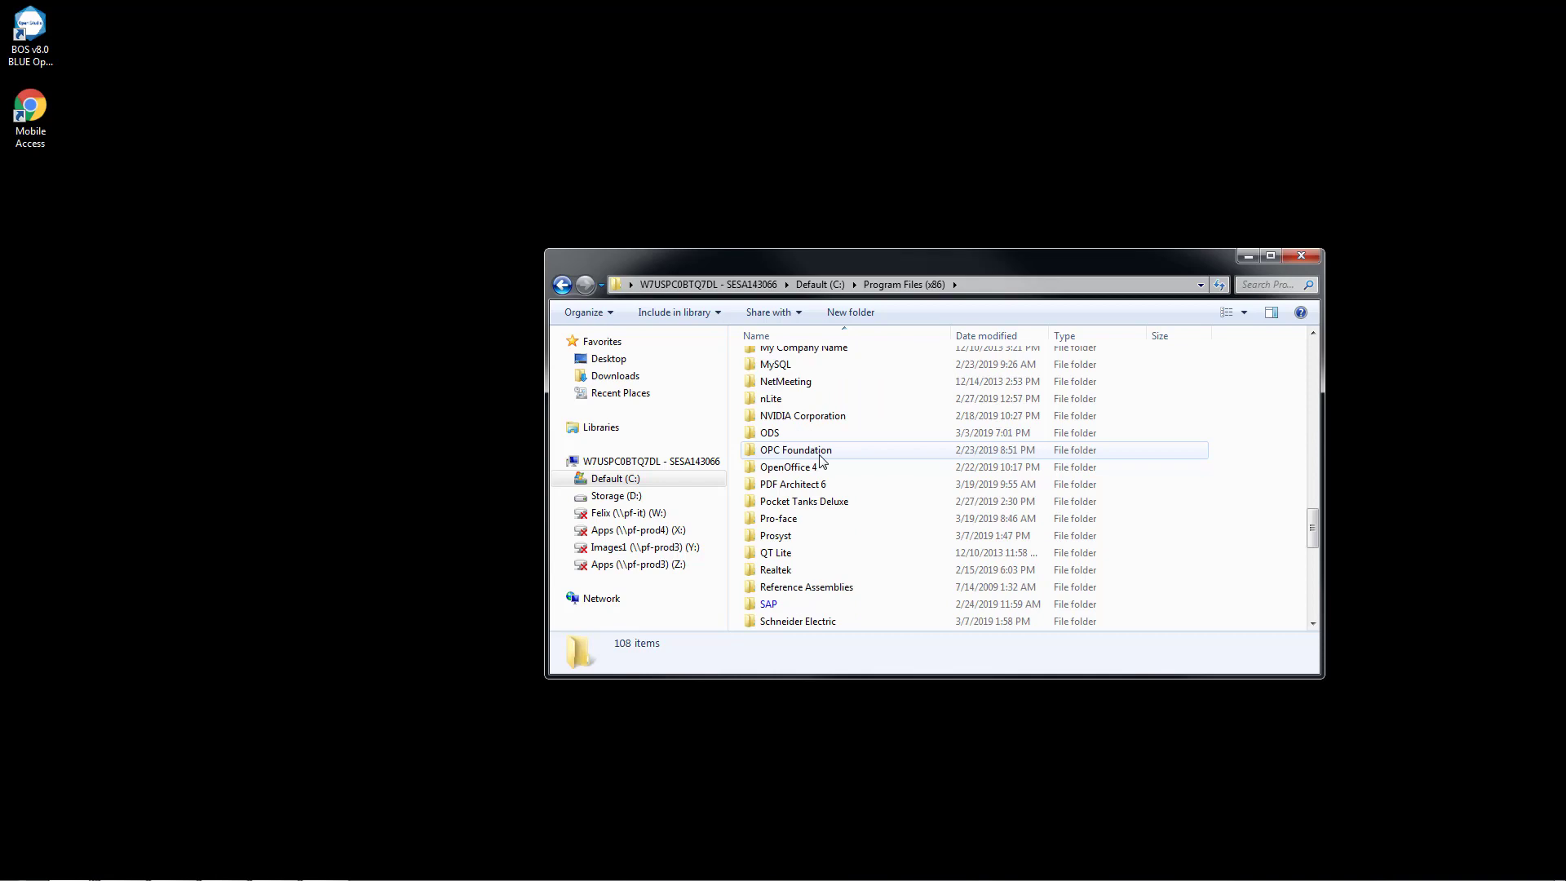
{"action": "double_click", "coordinate": [806, 519]}
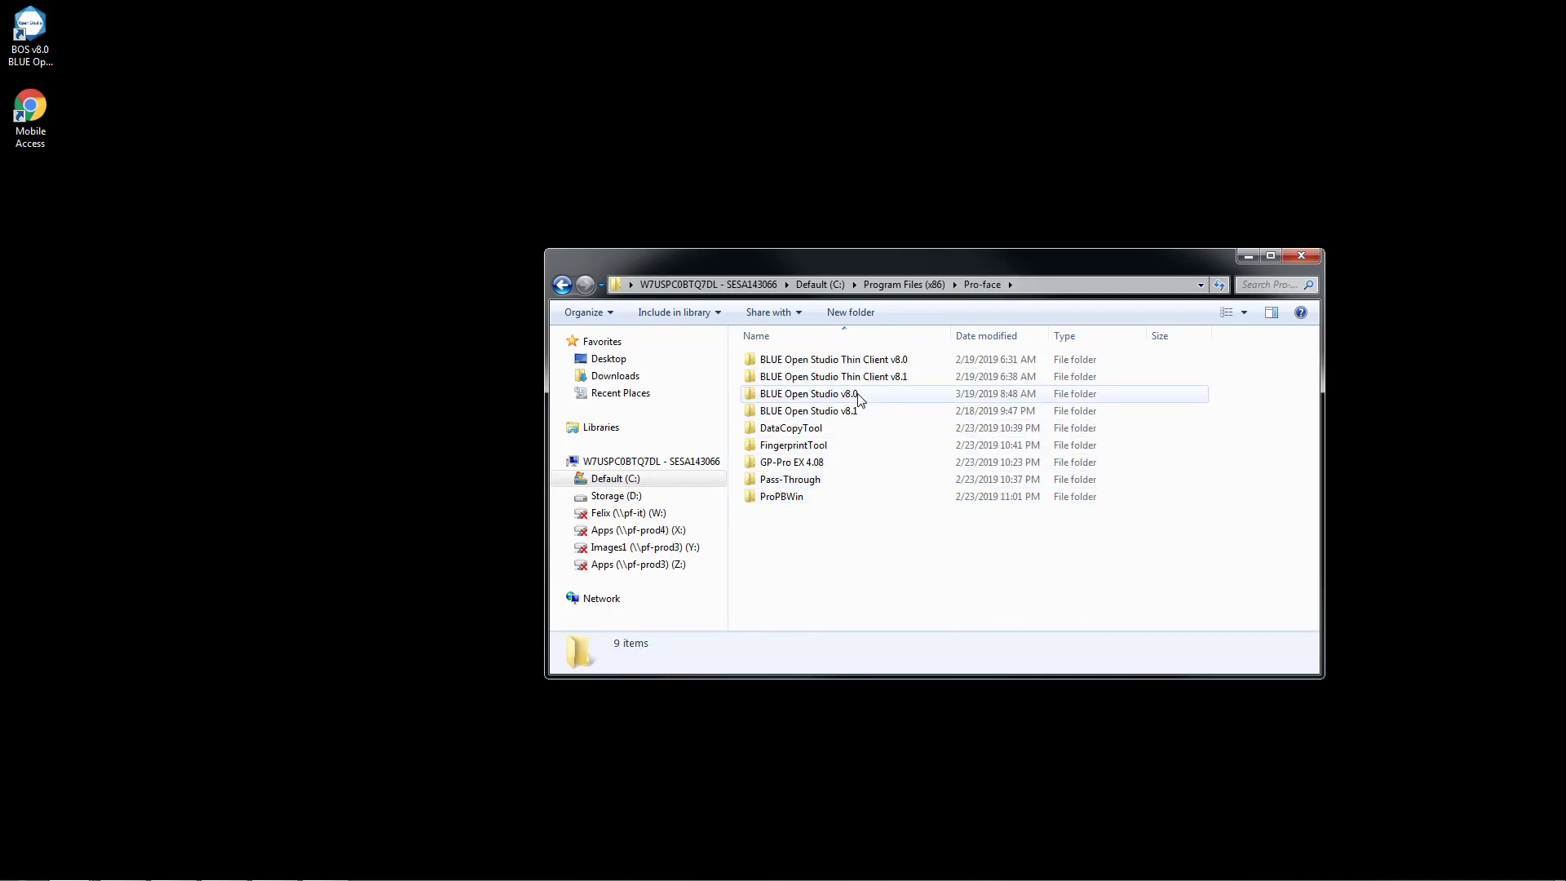
Locate ThinClientSetup.exe under BLUE Open Studio v8.0\Redist\WebAddOn\ThinClient, then close the folder window.
{"action": "double_click", "coordinate": [825, 394]}
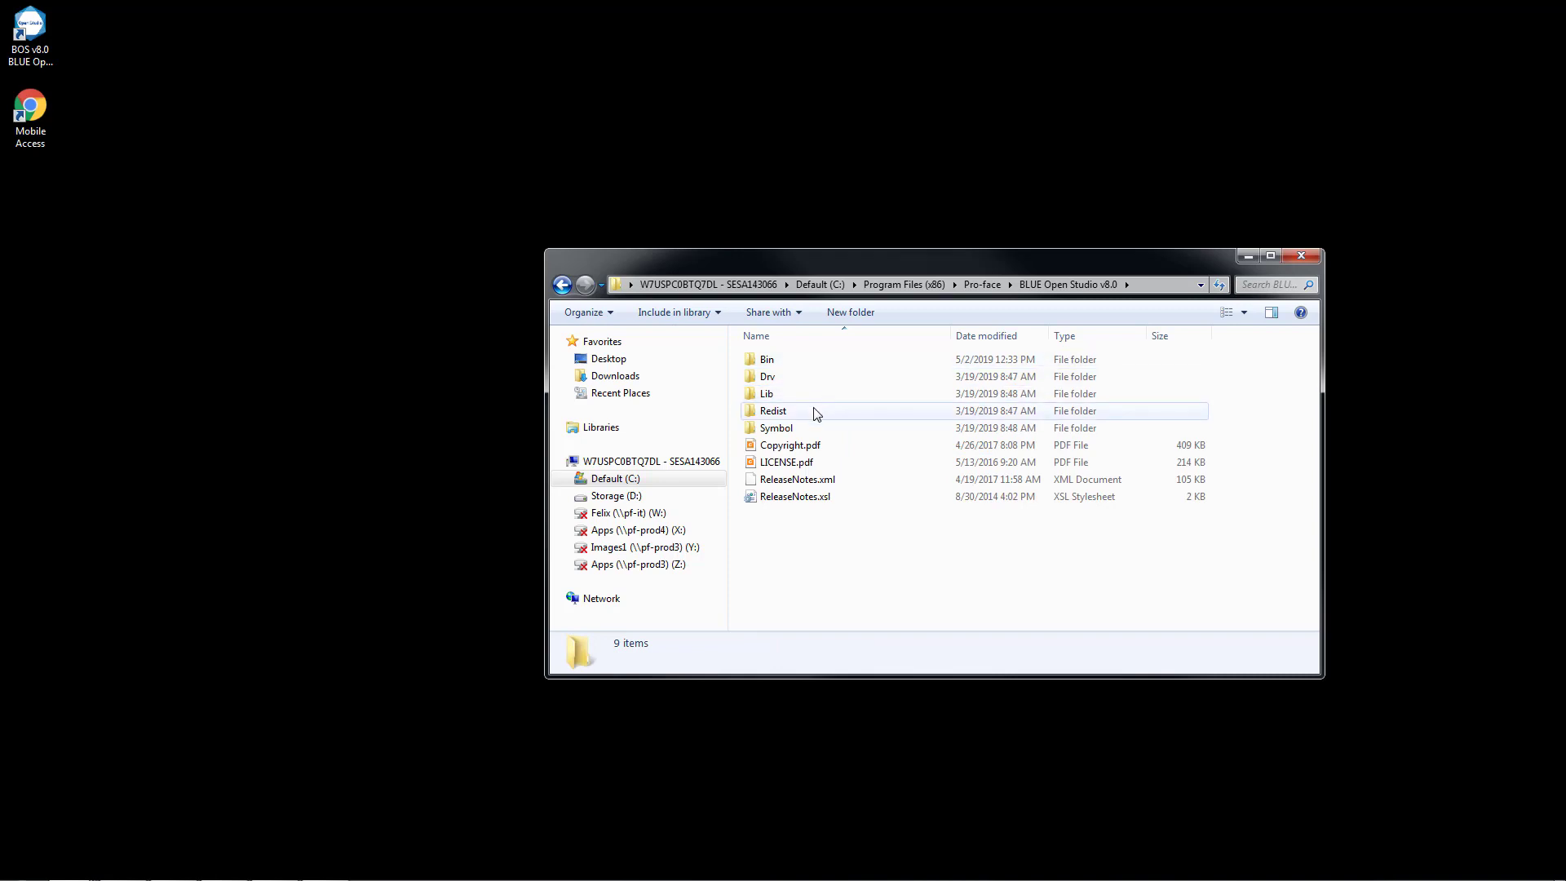
{"action": "double_click", "coordinate": [817, 414]}
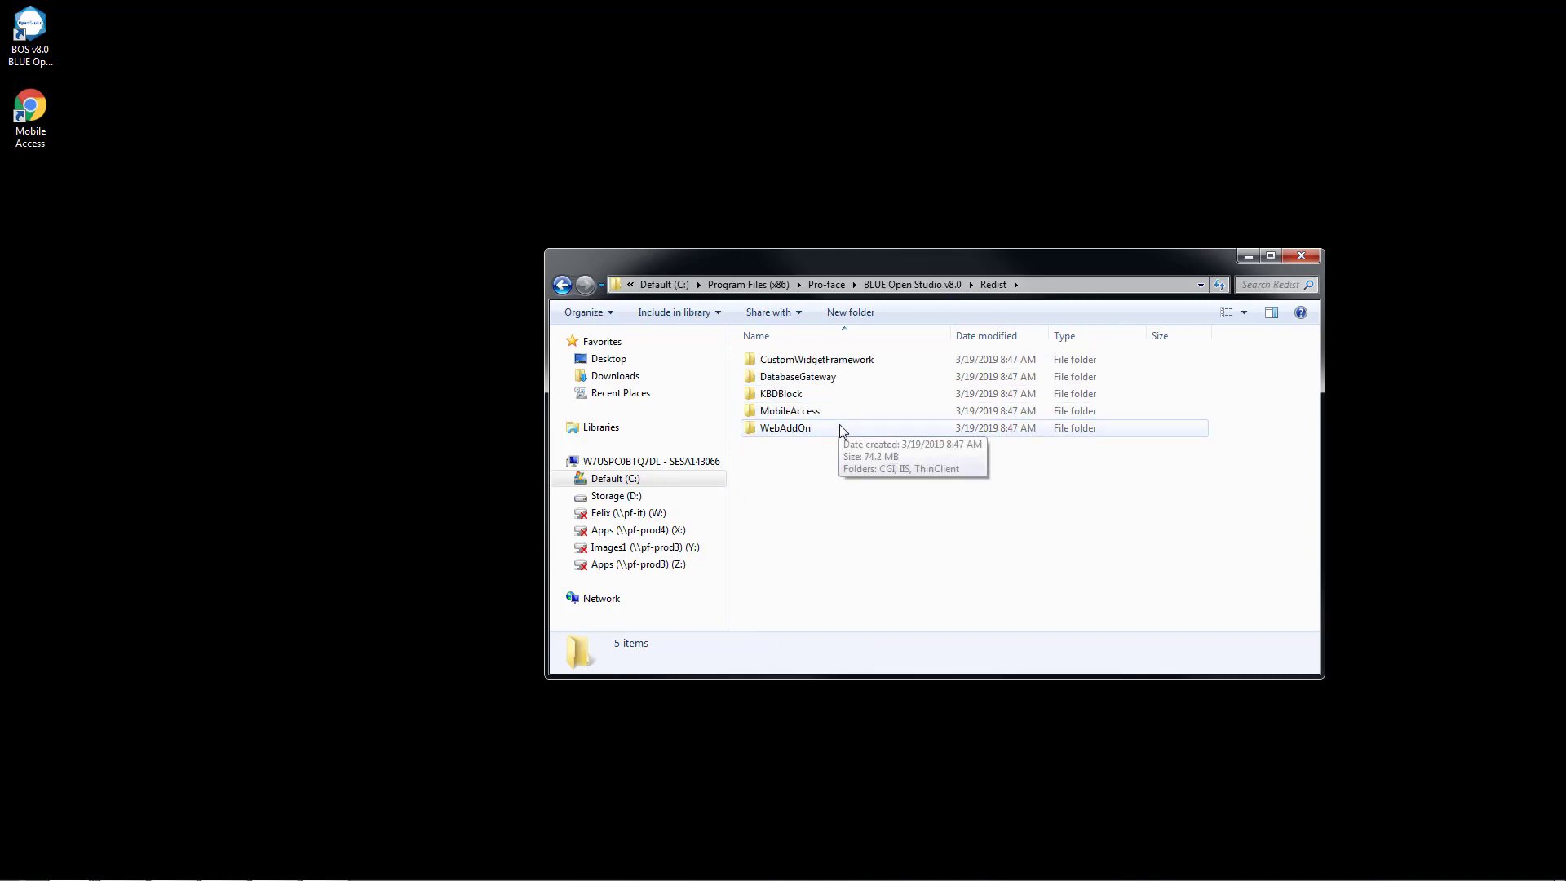
{"action": "double_click", "coordinate": [842, 430]}
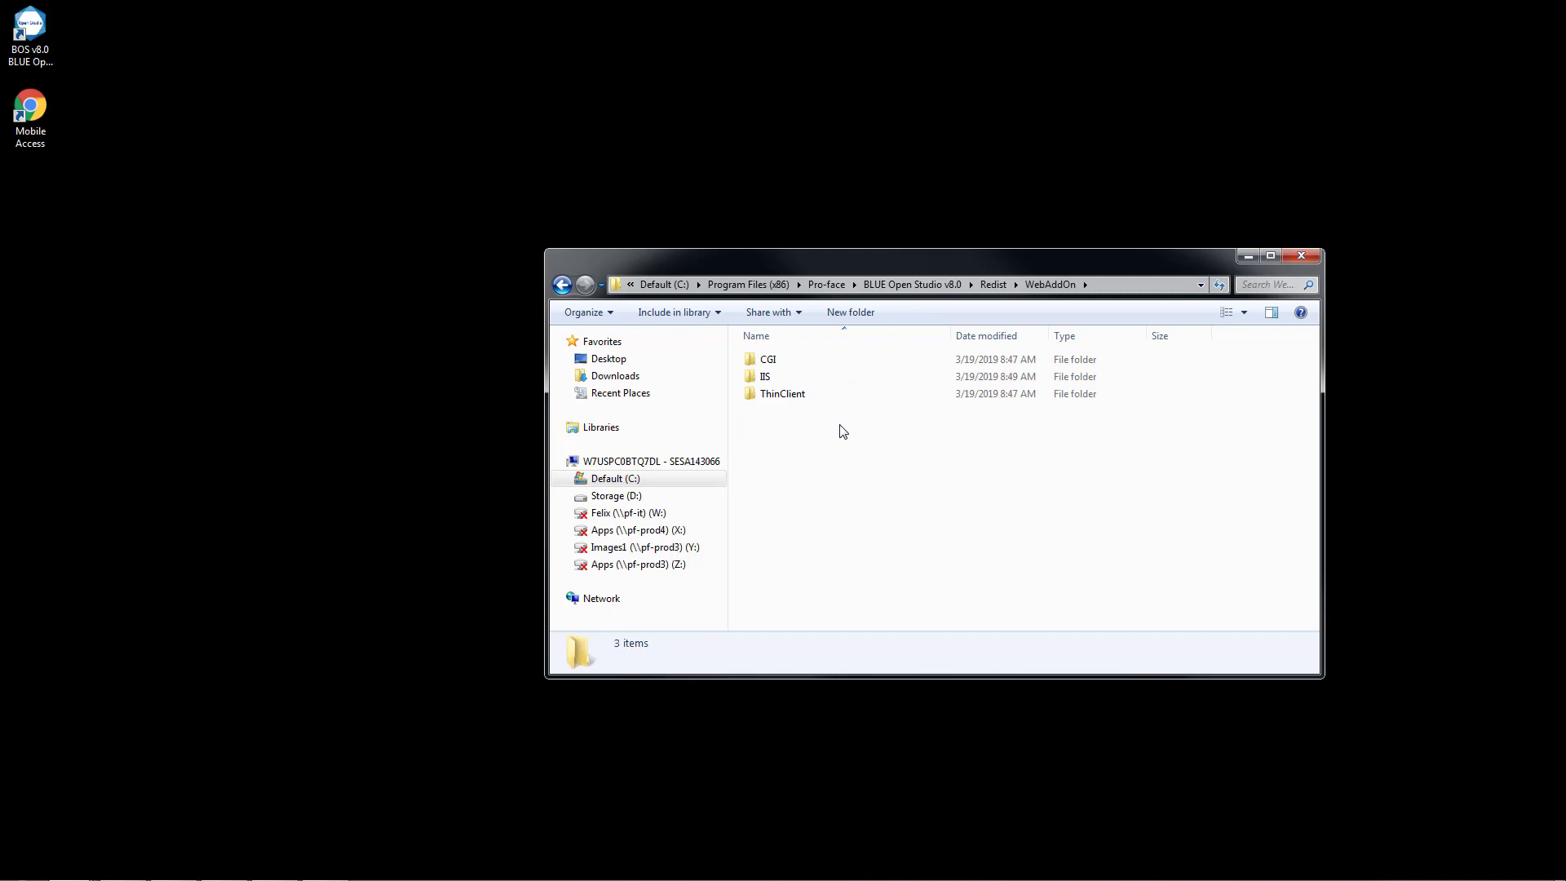
{"action": "double_click", "coordinate": [803, 398]}
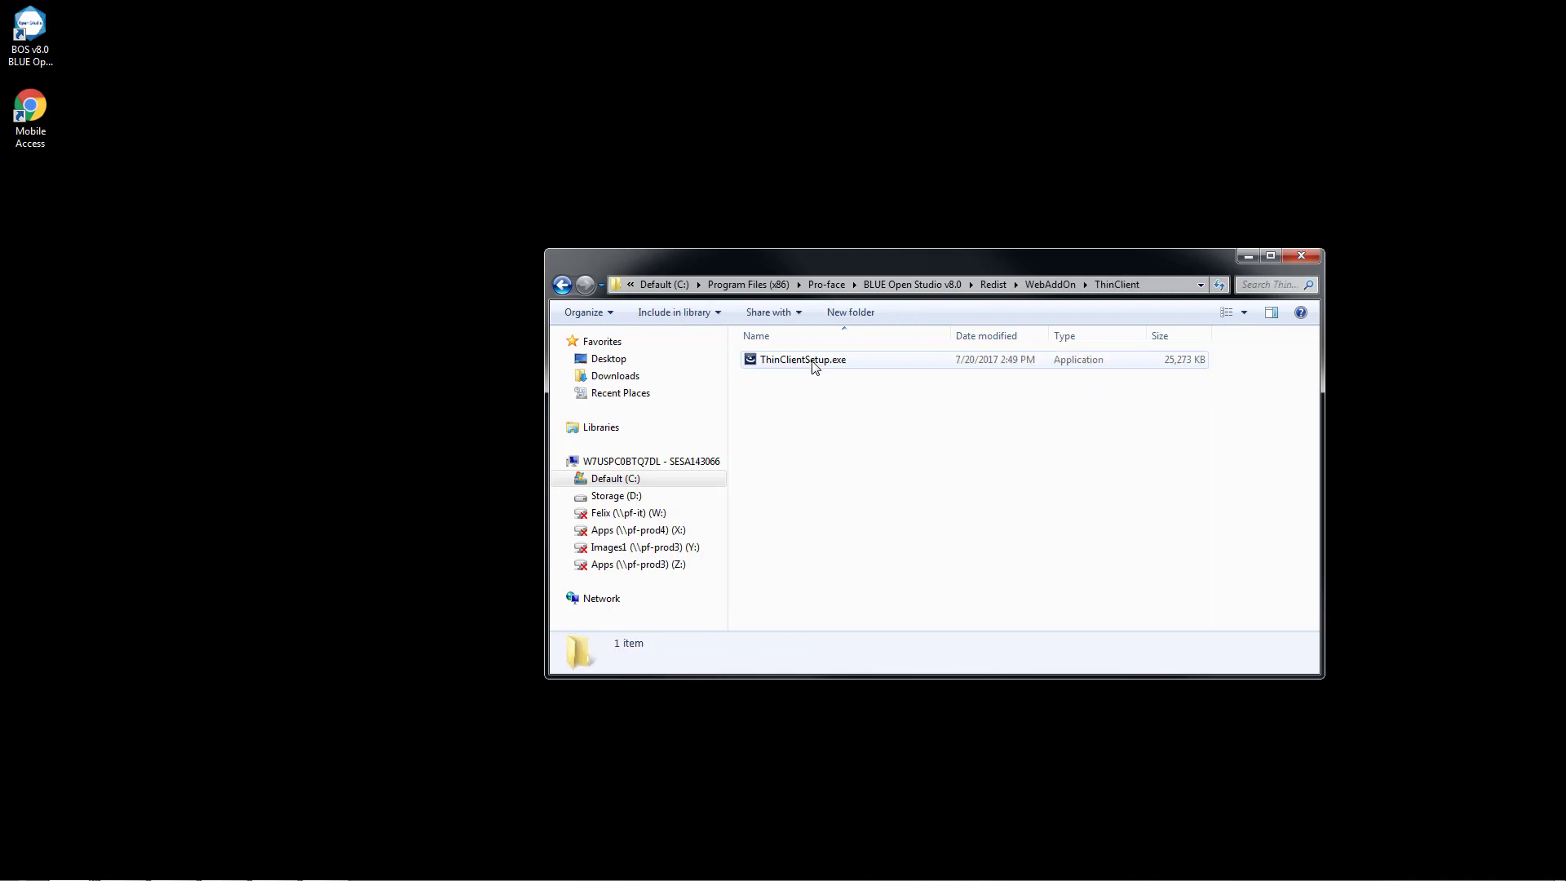
{"action": "left_click", "coordinate": [810, 362]}
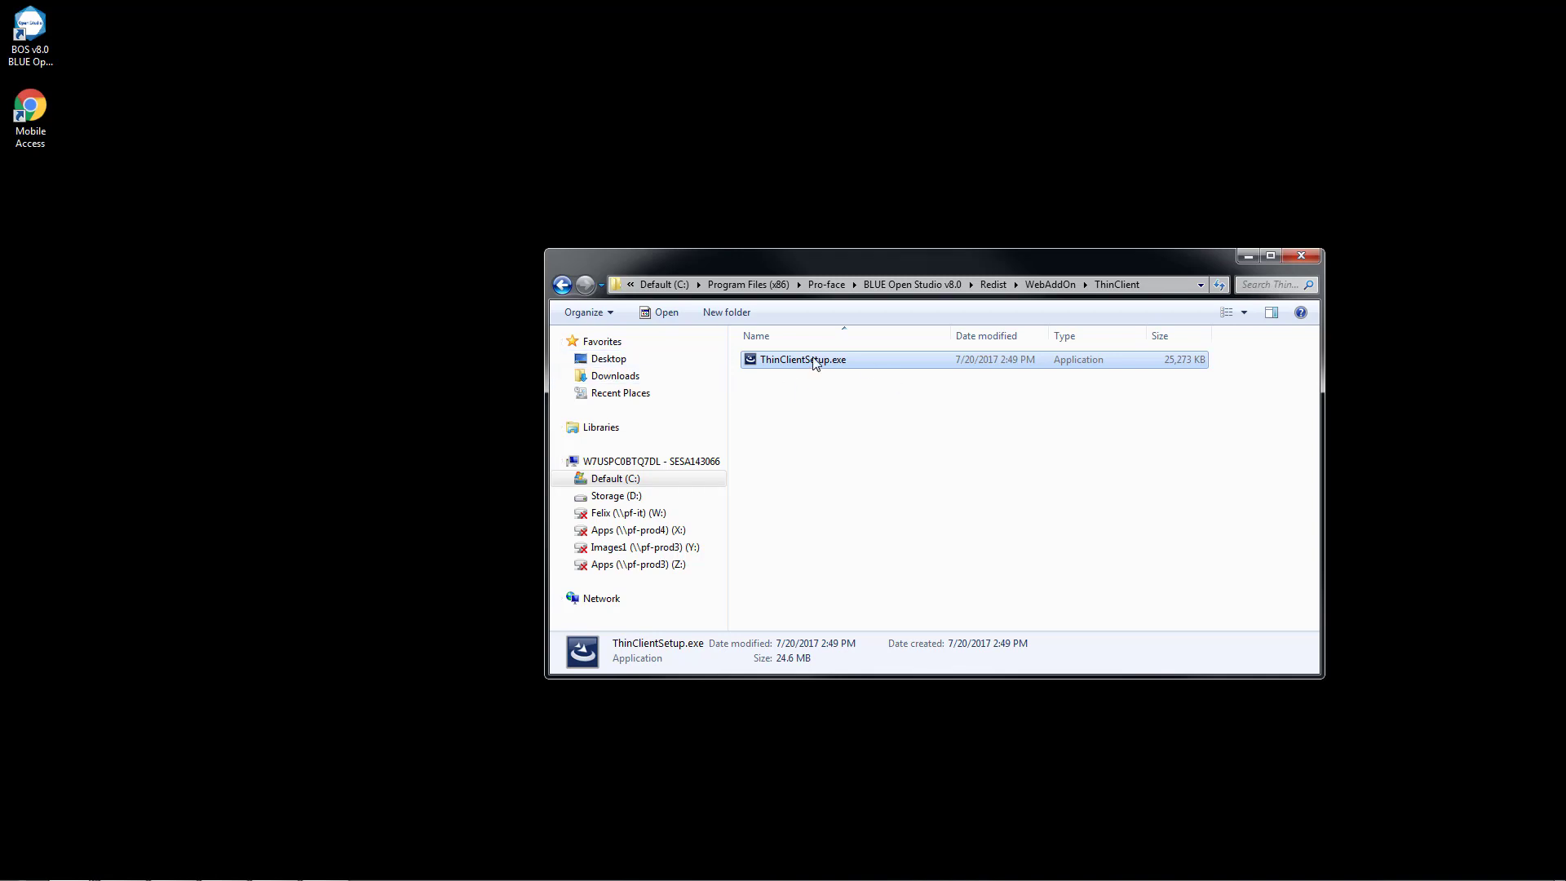
{"action": "left_click", "coordinate": [1299, 254]}
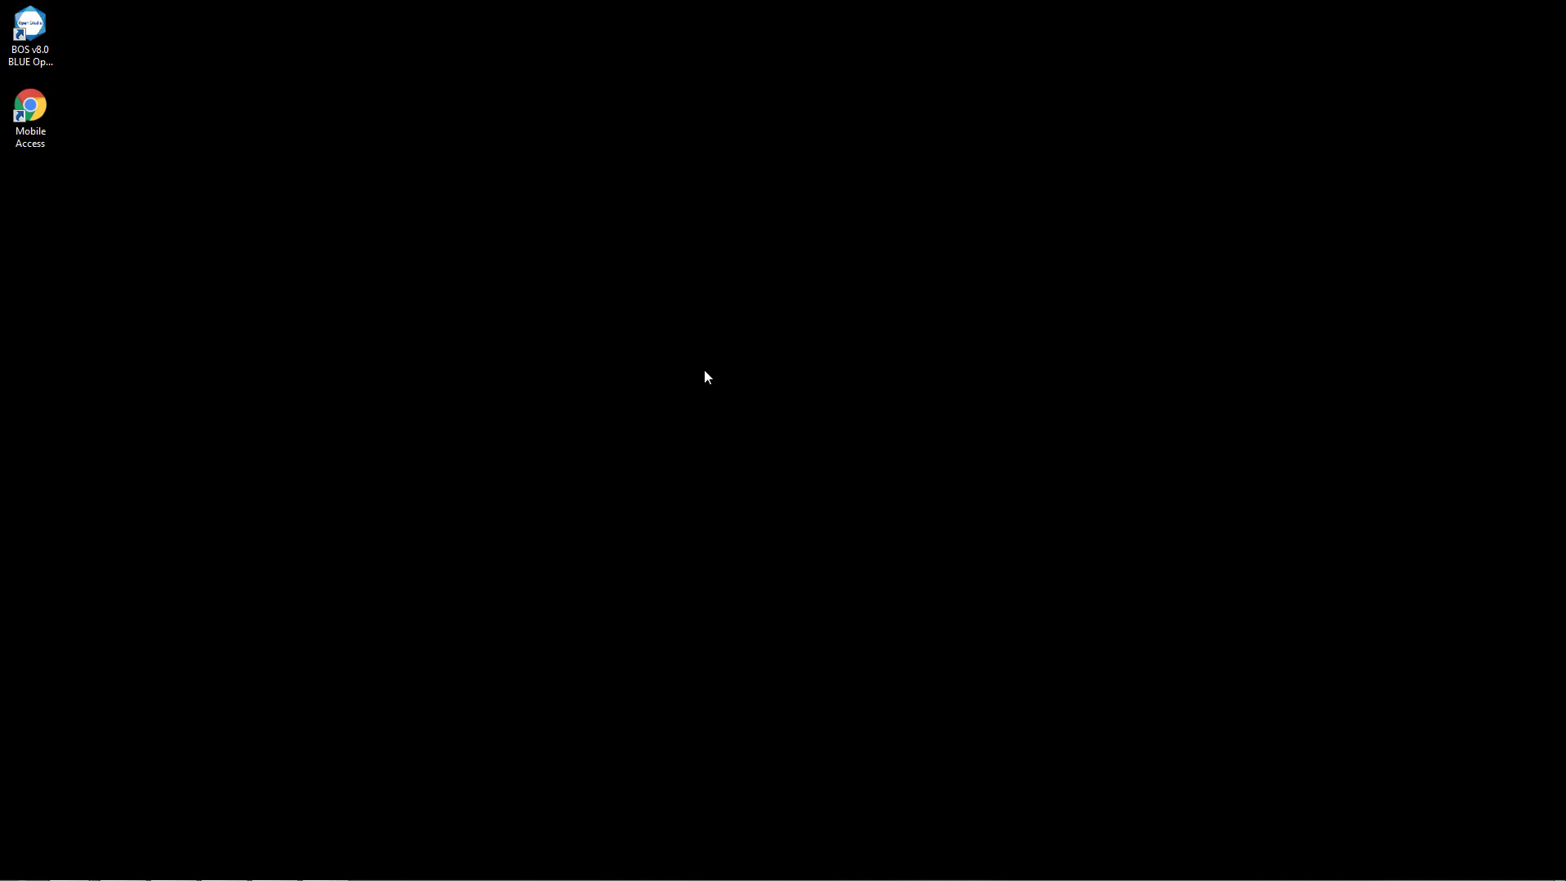
Open the BOS80.2.0.zip archive from the Desktop folder.
{"action": "key", "text": "super+e"}
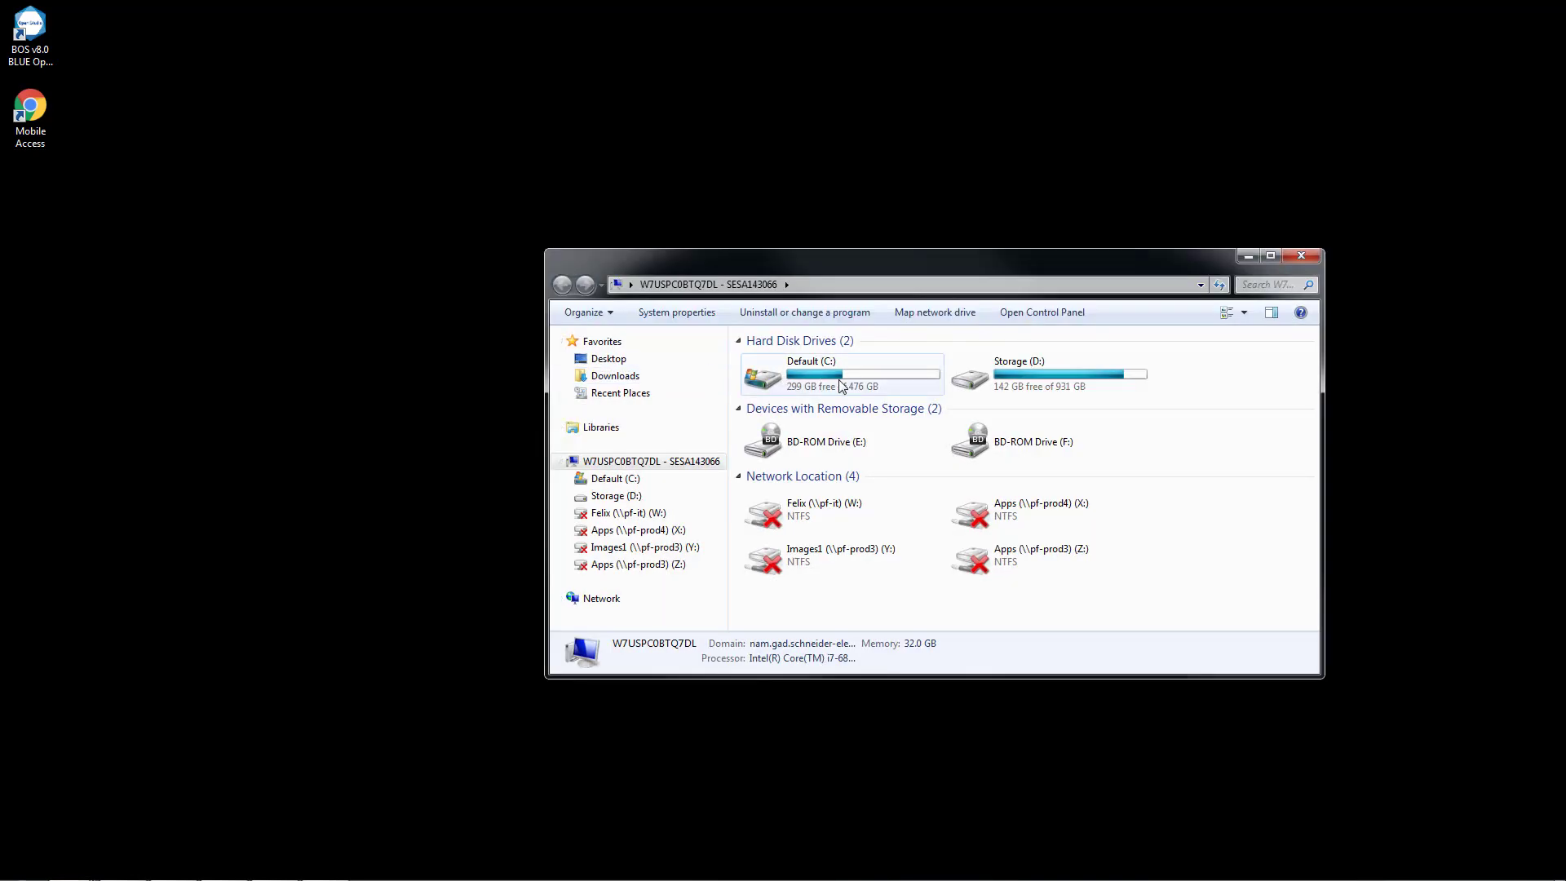
{"action": "left_click", "coordinate": [615, 363]}
{"action": "left_click", "coordinate": [1005, 497]}
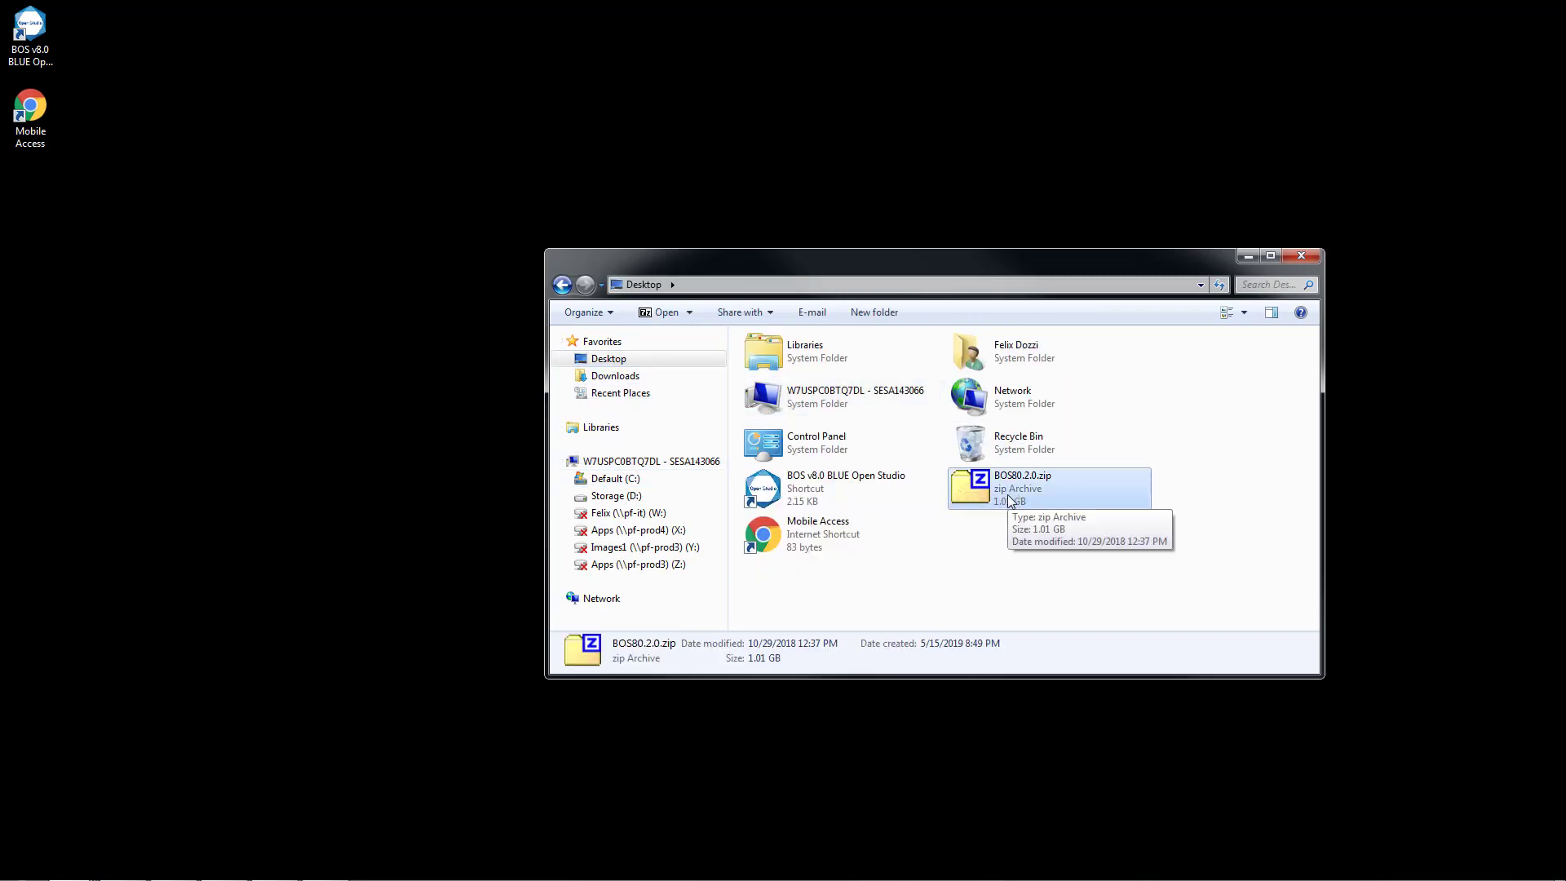
{"action": "double_click", "coordinate": [1007, 496]}
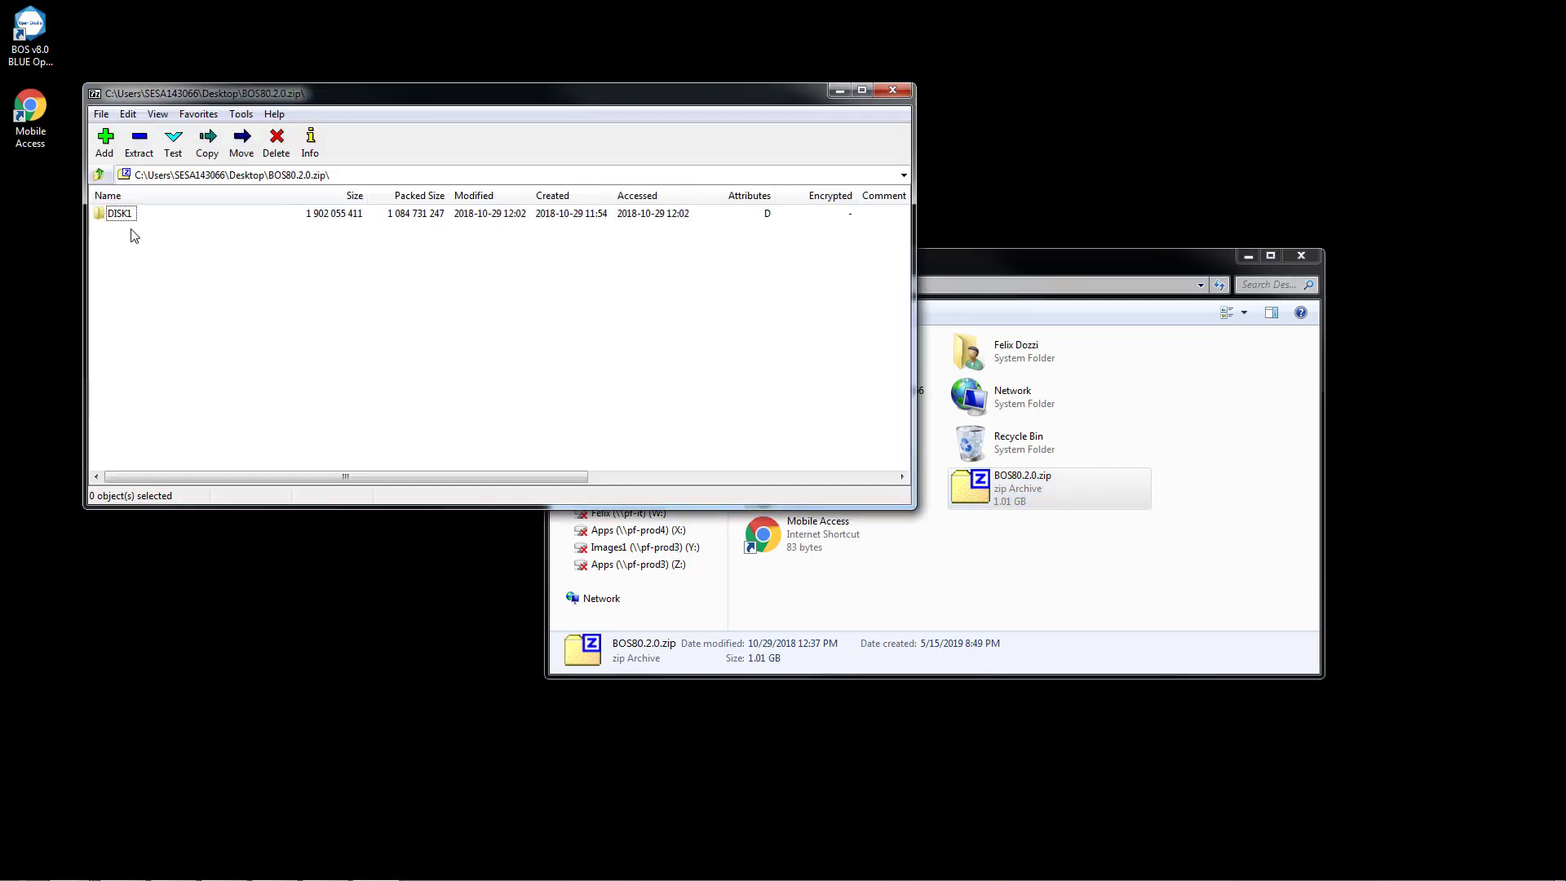
Extract ThinClientSetup.exe from the archive's DISK1\program files\Redist\WebAddOn\ThinClient folder to the desktop and close the open windows.
{"action": "double_click", "coordinate": [120, 217]}
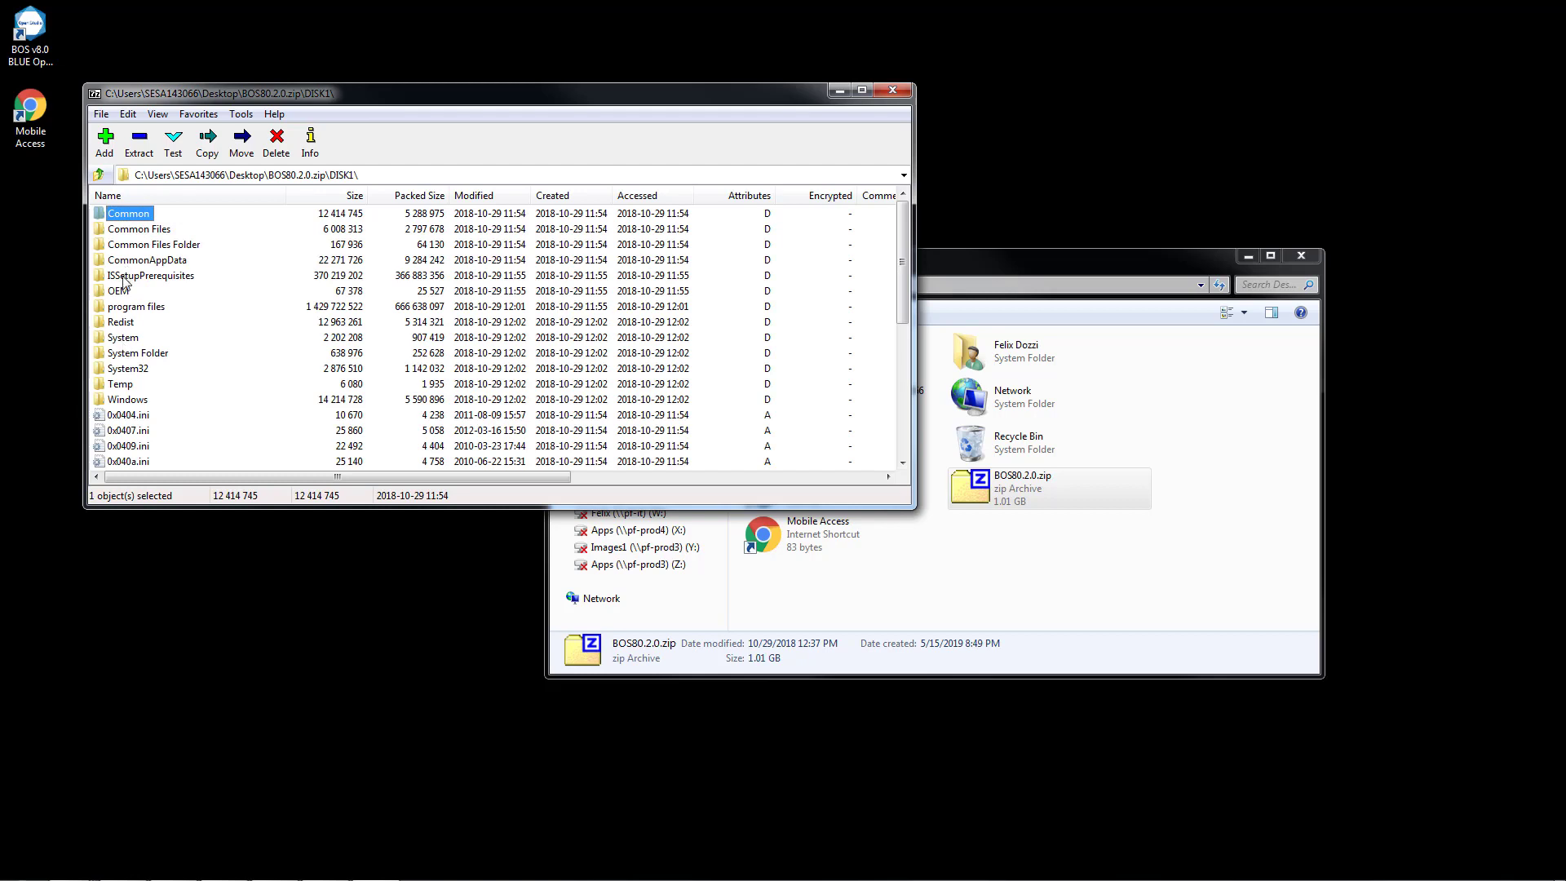
{"action": "double_click", "coordinate": [128, 307]}
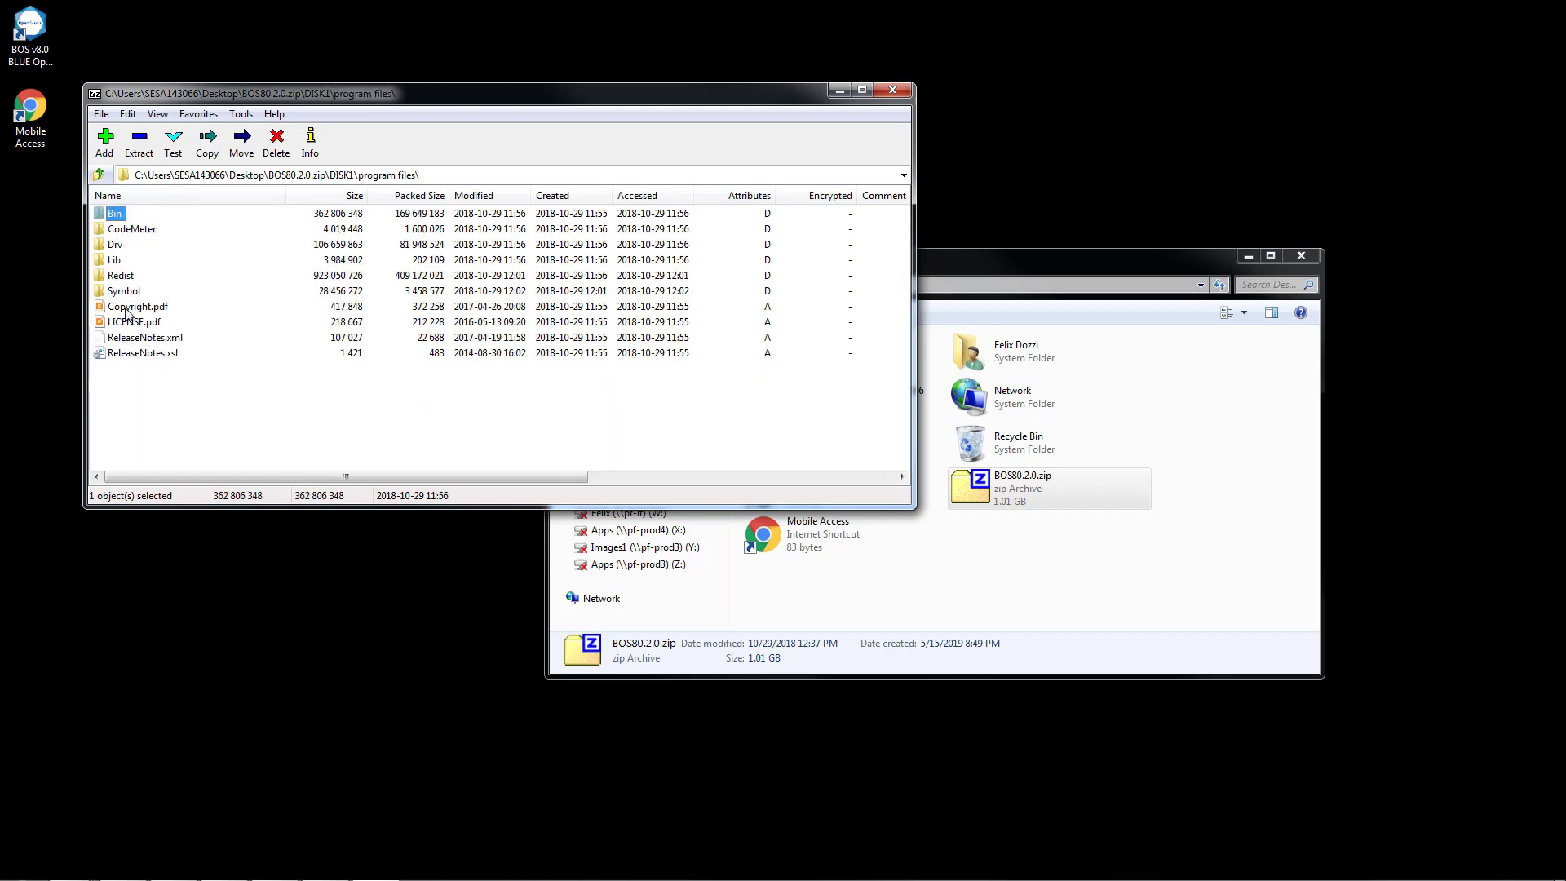
{"action": "double_click", "coordinate": [129, 277]}
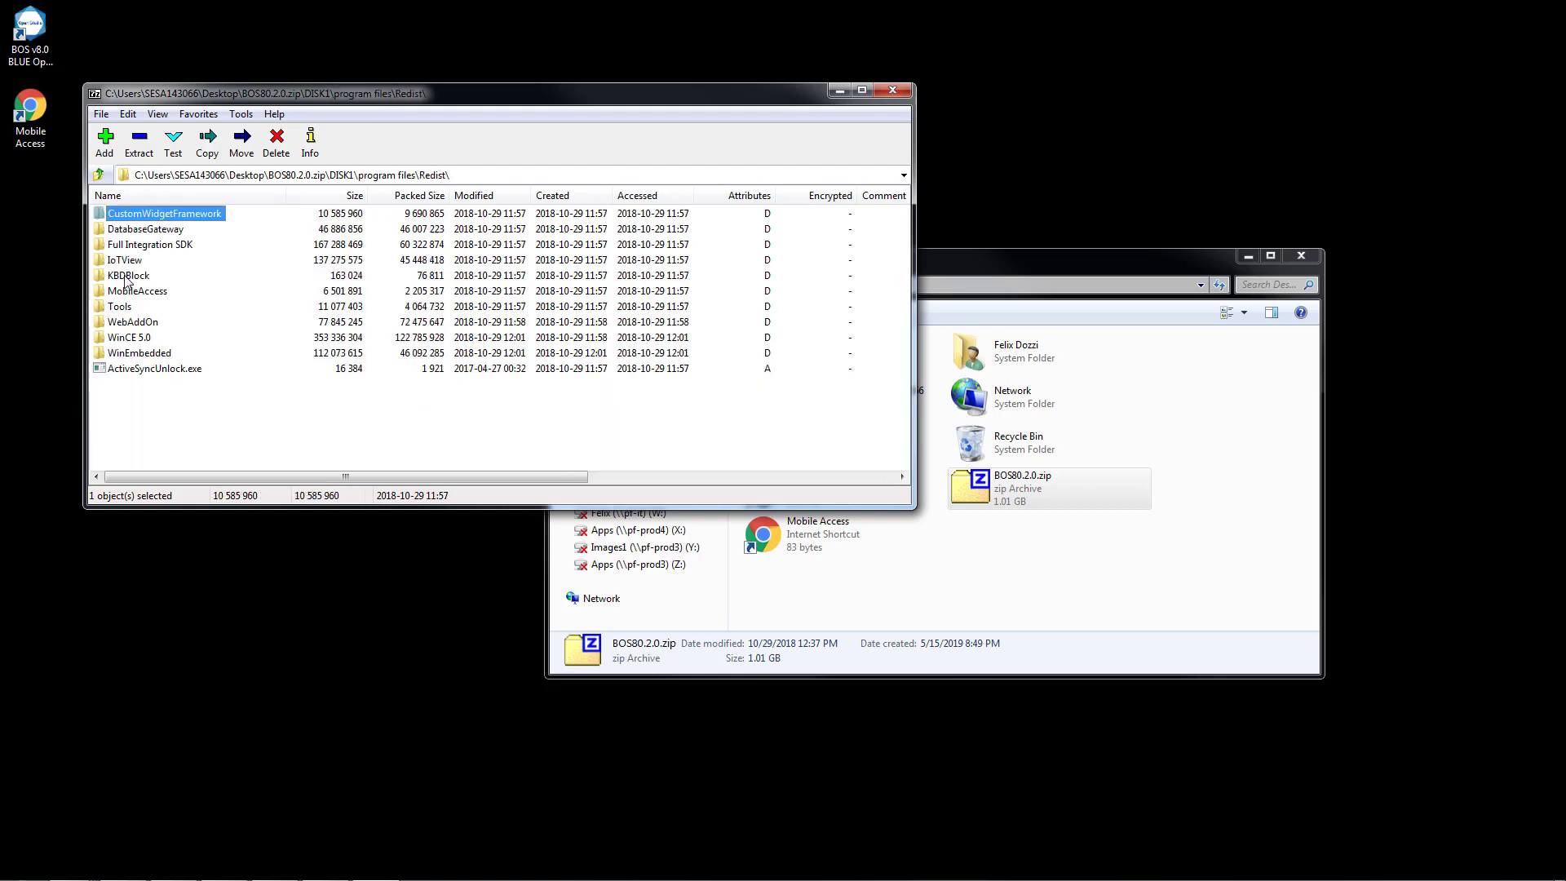
{"action": "double_click", "coordinate": [136, 322]}
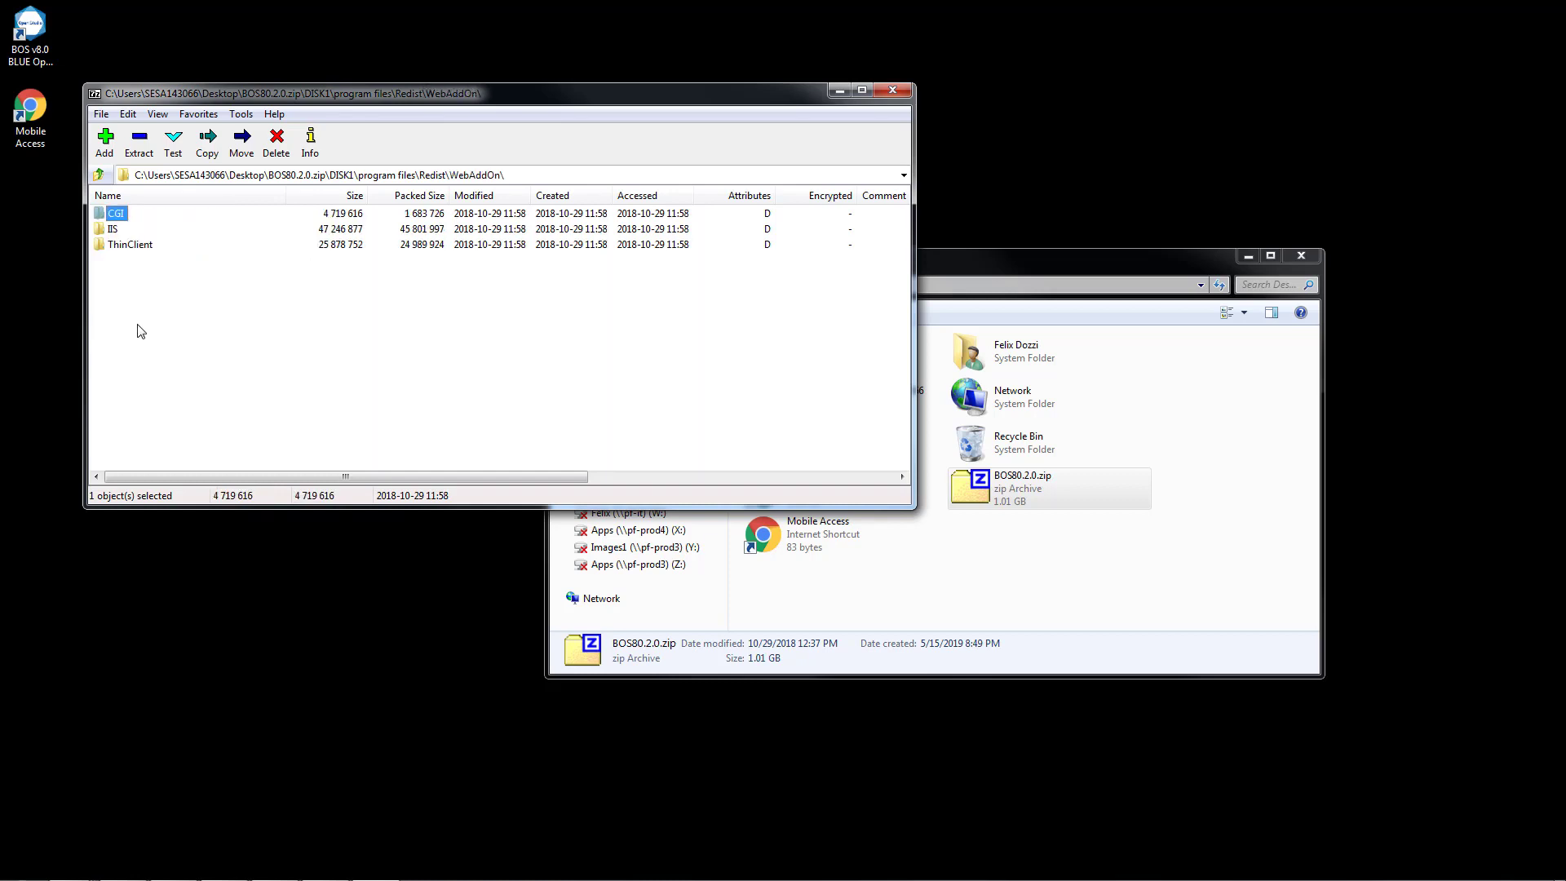
{"action": "double_click", "coordinate": [135, 247]}
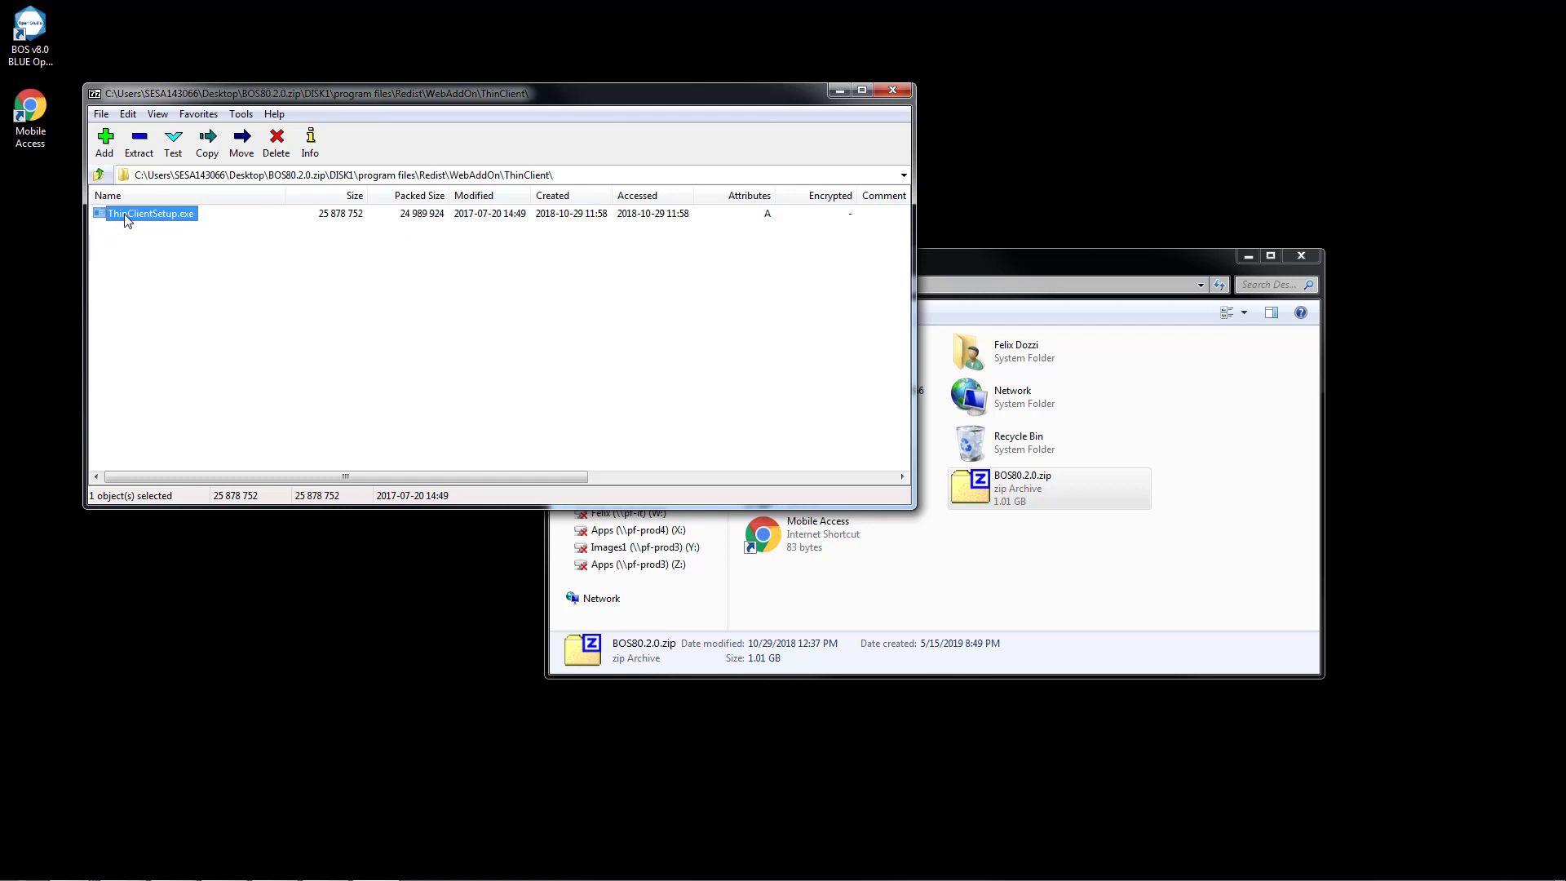
{"action": "left_click_drag", "start_coordinate": [128, 214], "coordinate": [36, 220]}
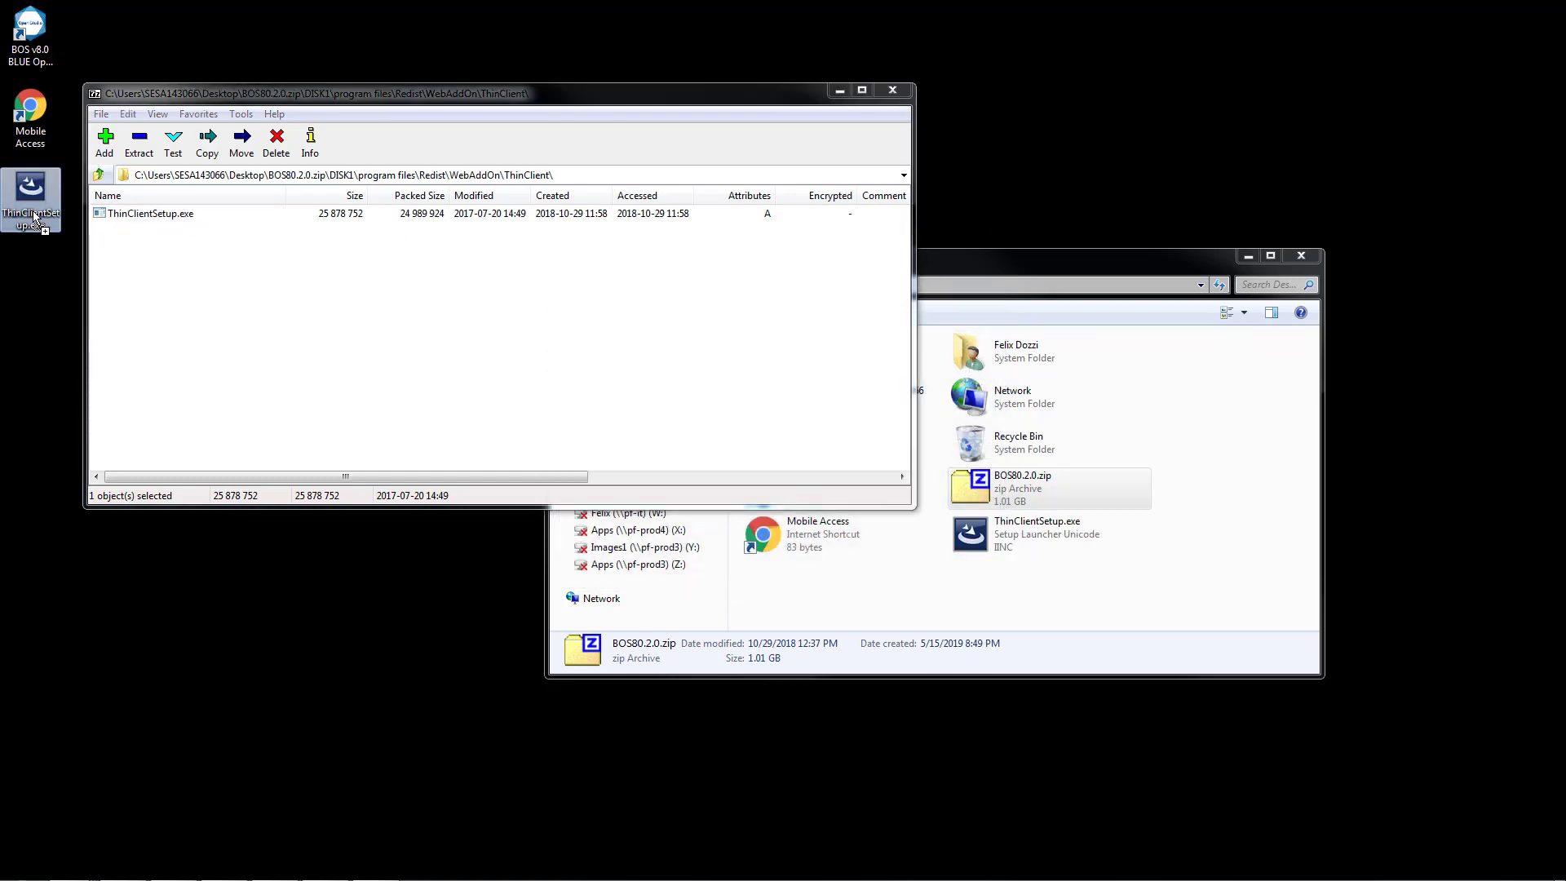
{"action": "left_click", "coordinate": [892, 91]}
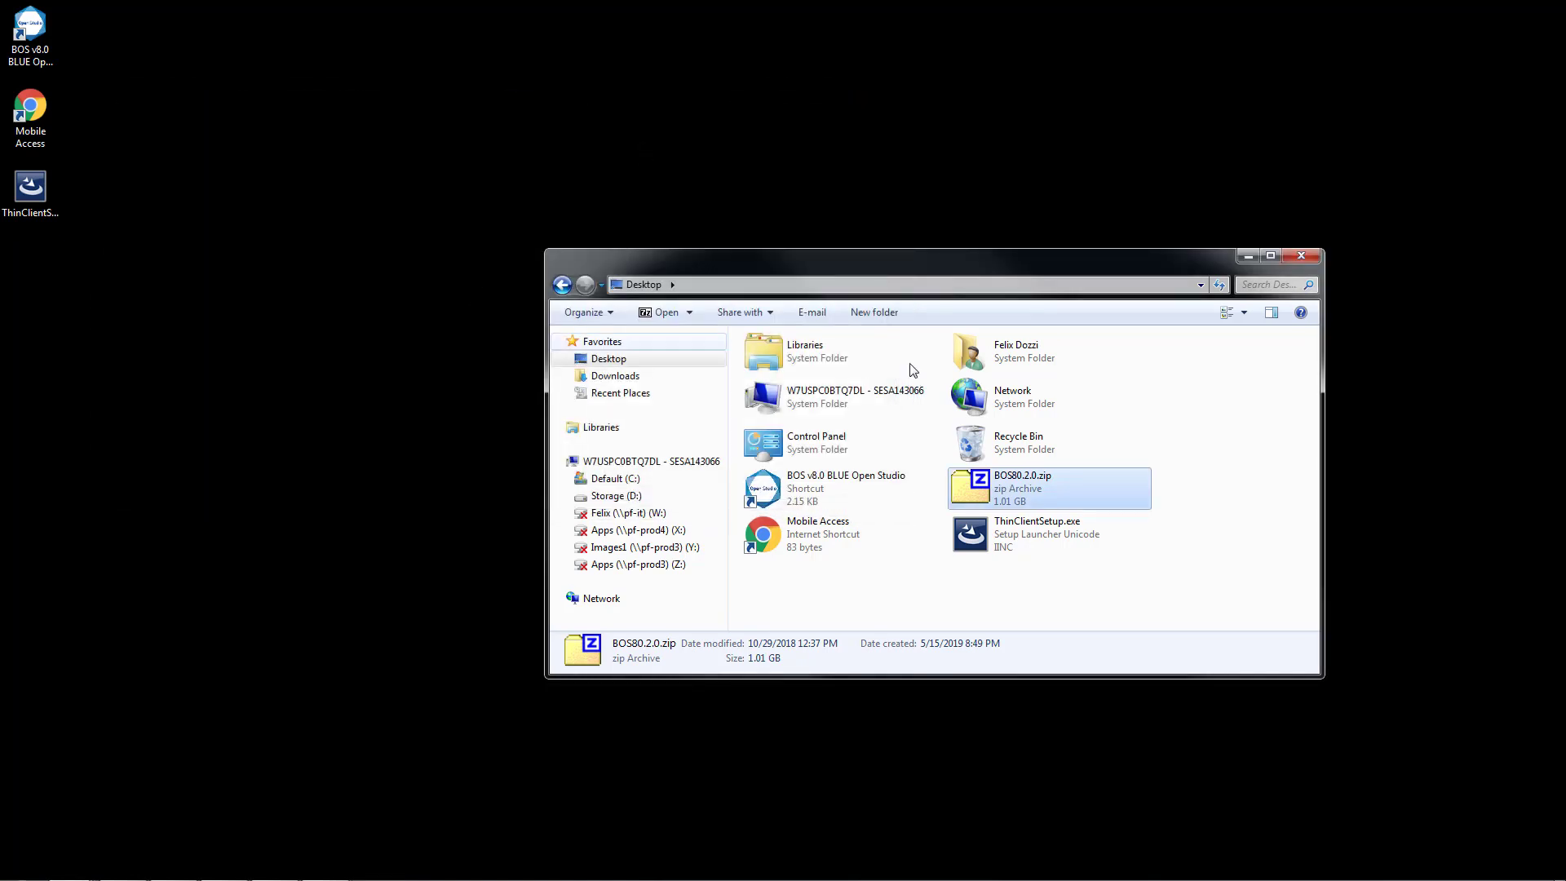
{"action": "left_click", "coordinate": [1309, 257]}
Run ThinClientSetup.exe, review the feature descriptions, and complete the setup with Secure Viewer, PDF Printing and Security System Device Driver included.
{"action": "double_click", "coordinate": [33, 206]}
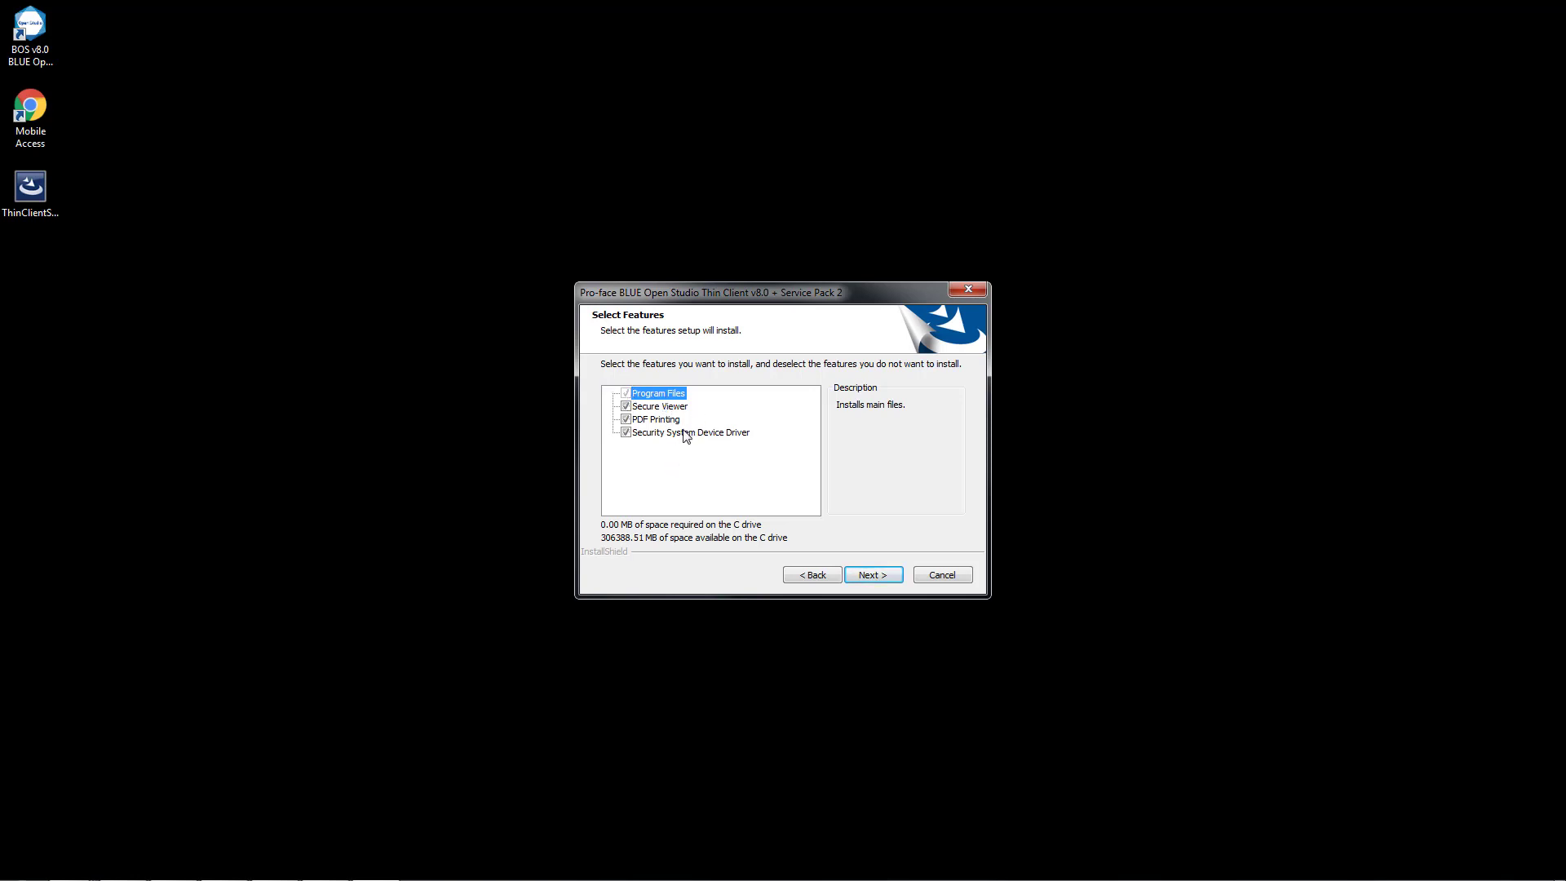
{"action": "left_click", "coordinate": [668, 407]}
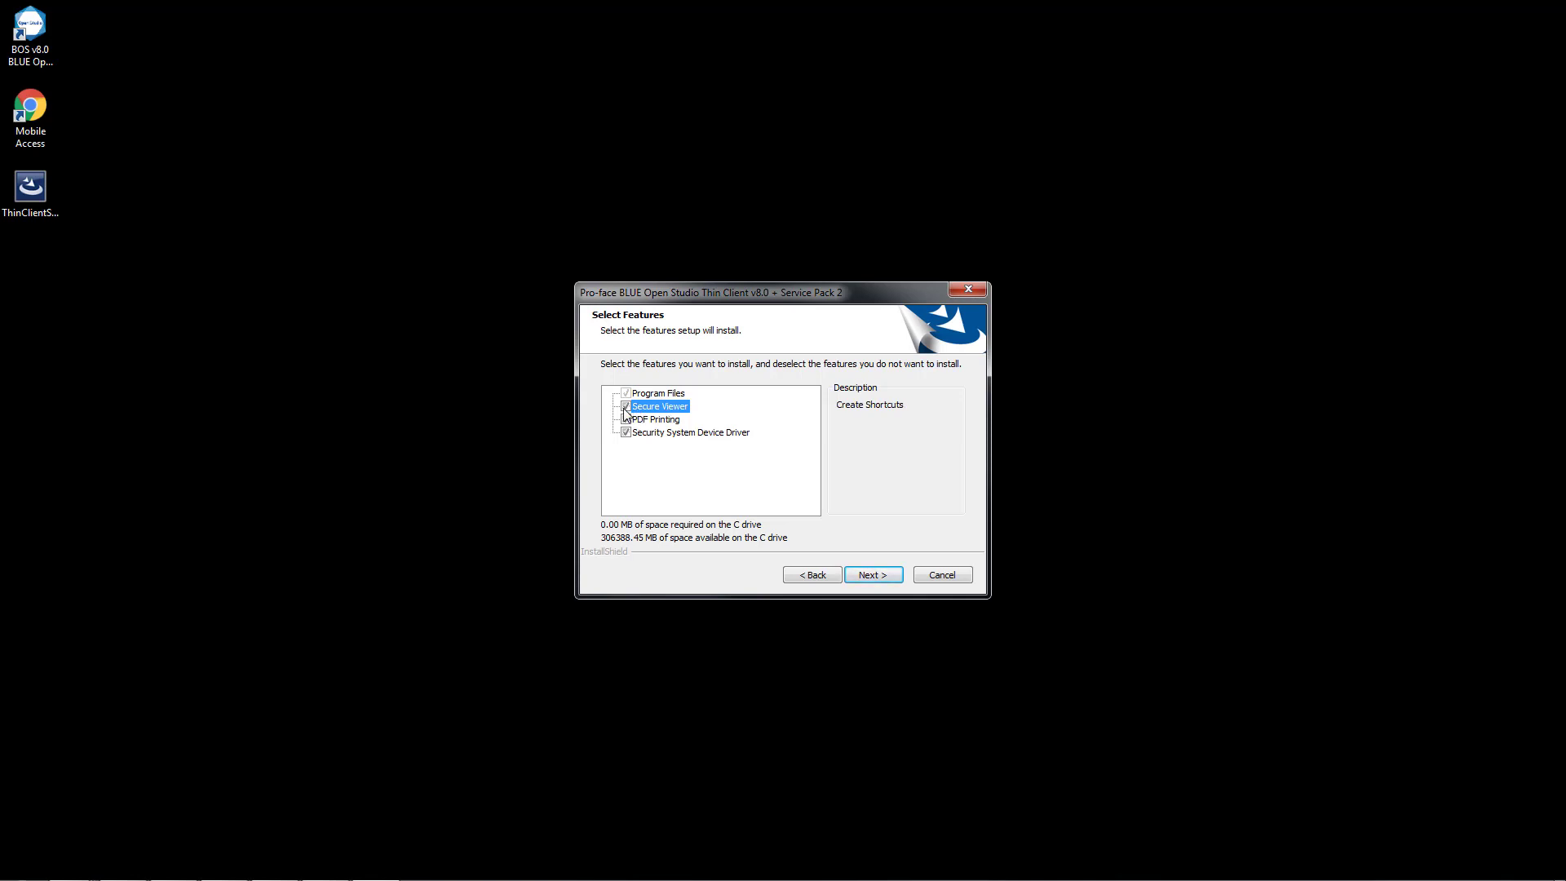
{"action": "left_click", "coordinate": [654, 421]}
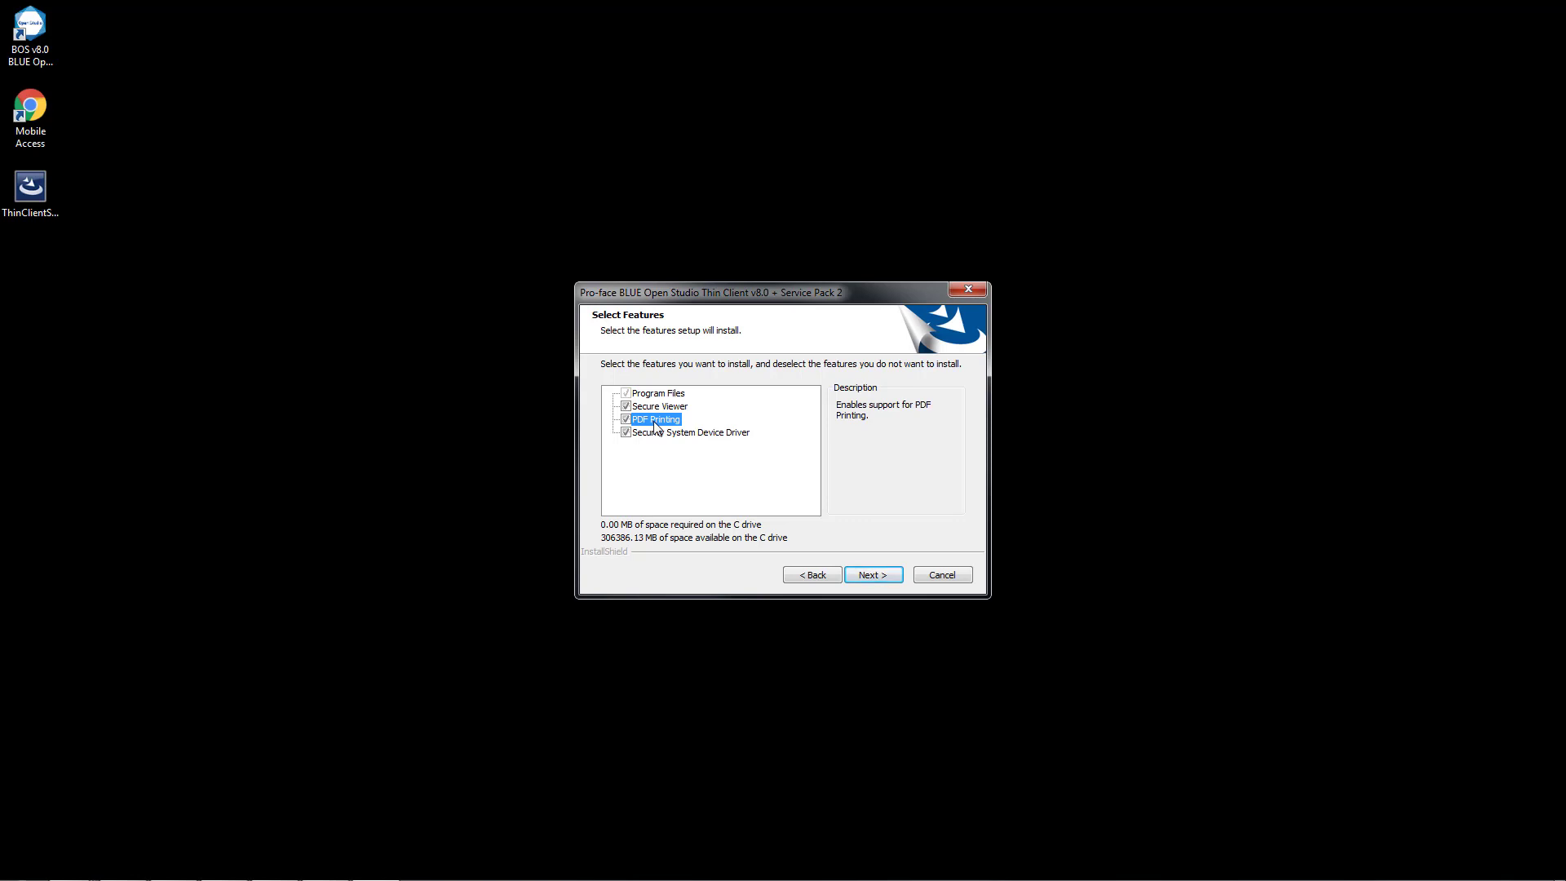
{"action": "left_click", "coordinate": [692, 435]}
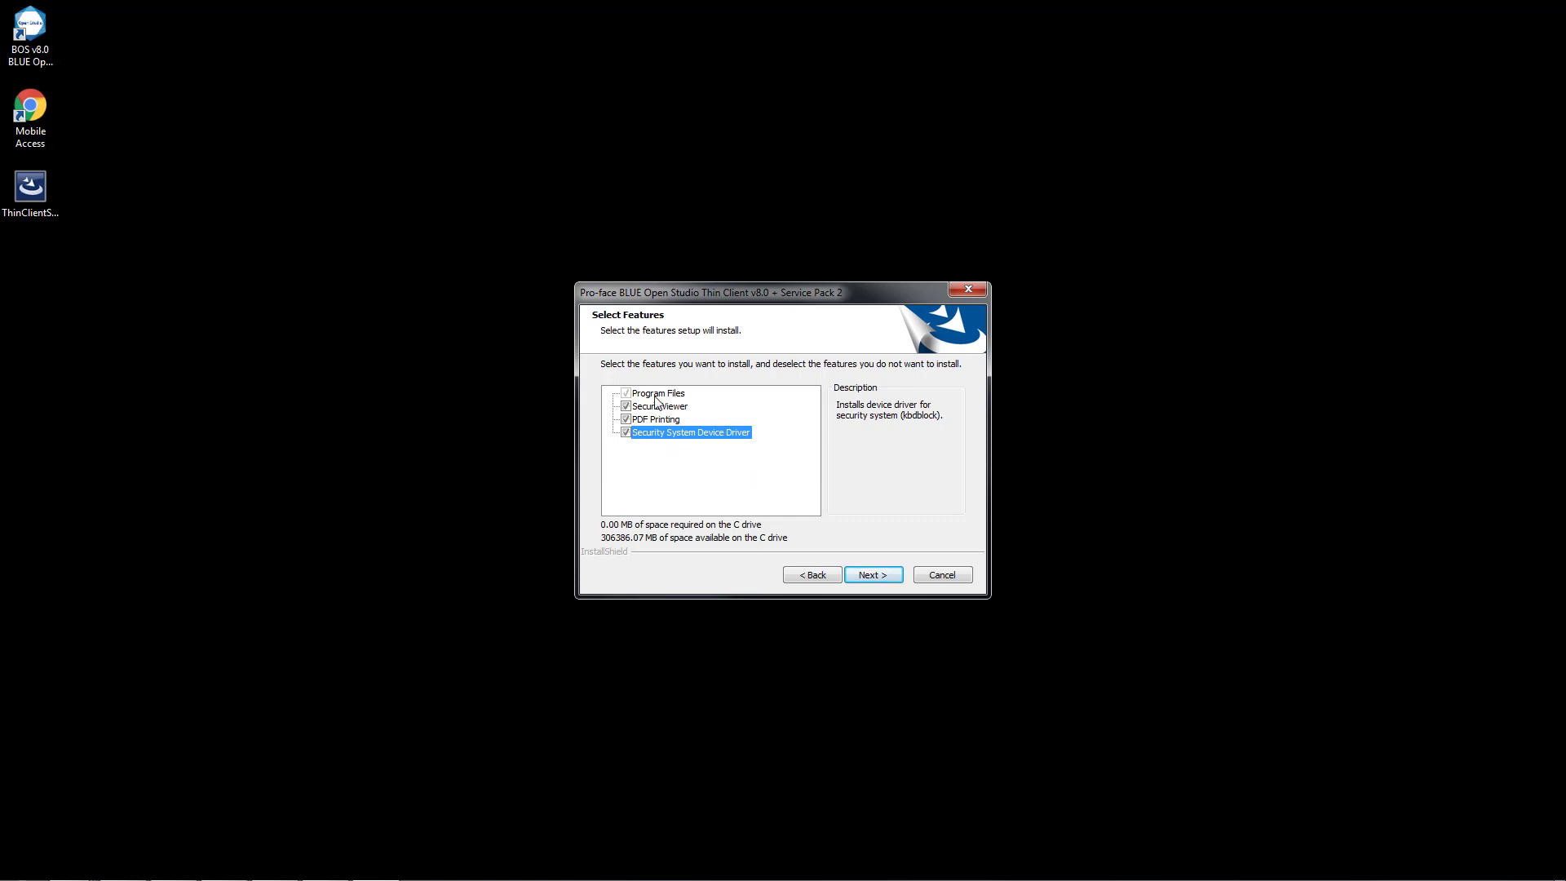
{"action": "left_click", "coordinate": [867, 580]}
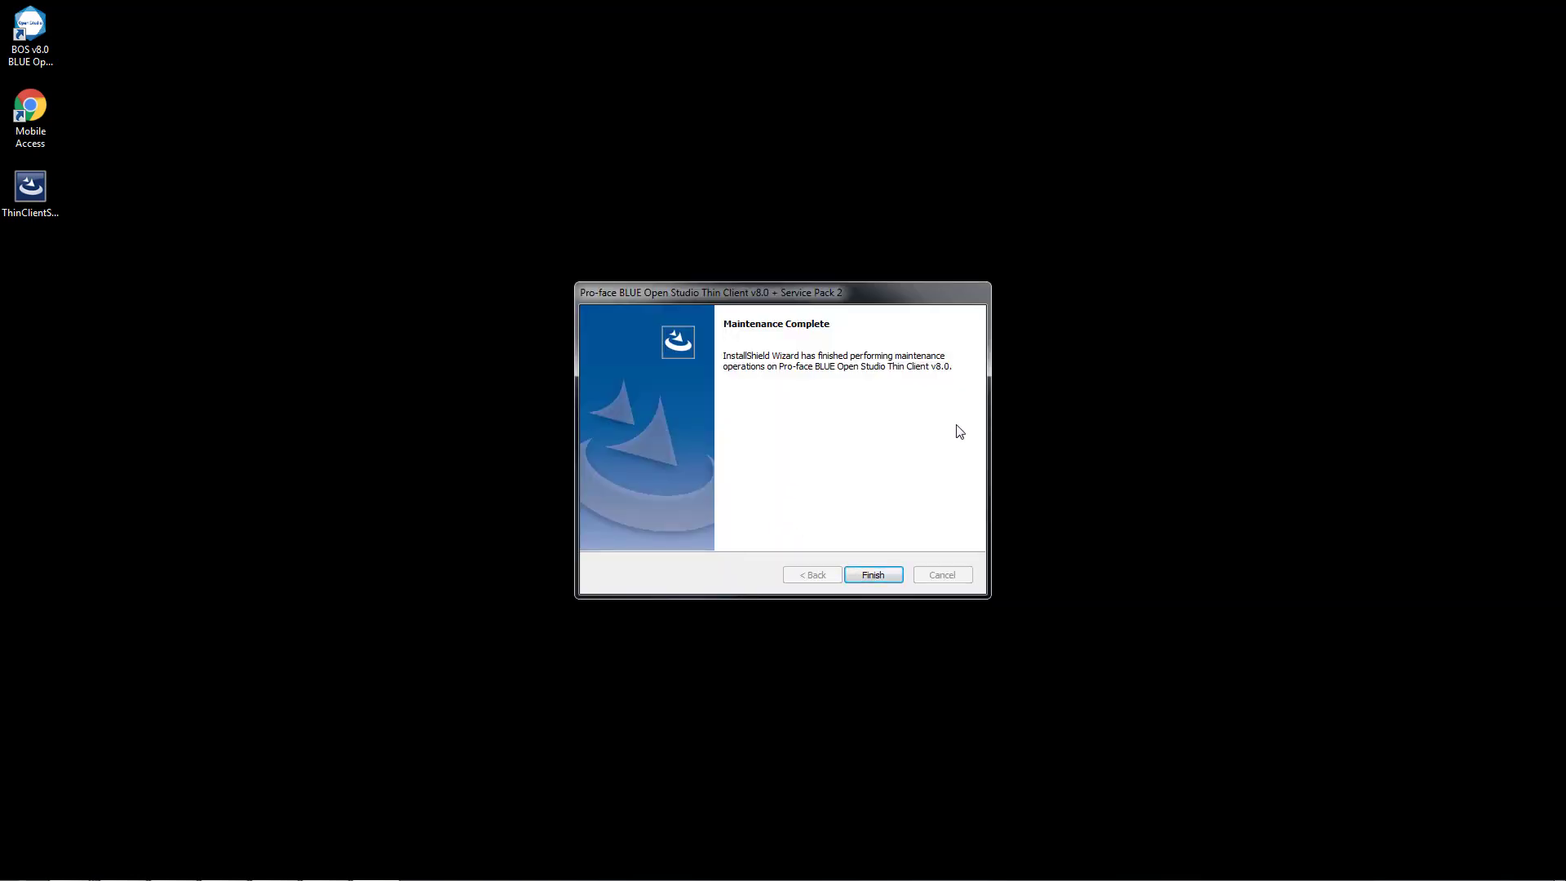
{"action": "left_click", "coordinate": [873, 575]}
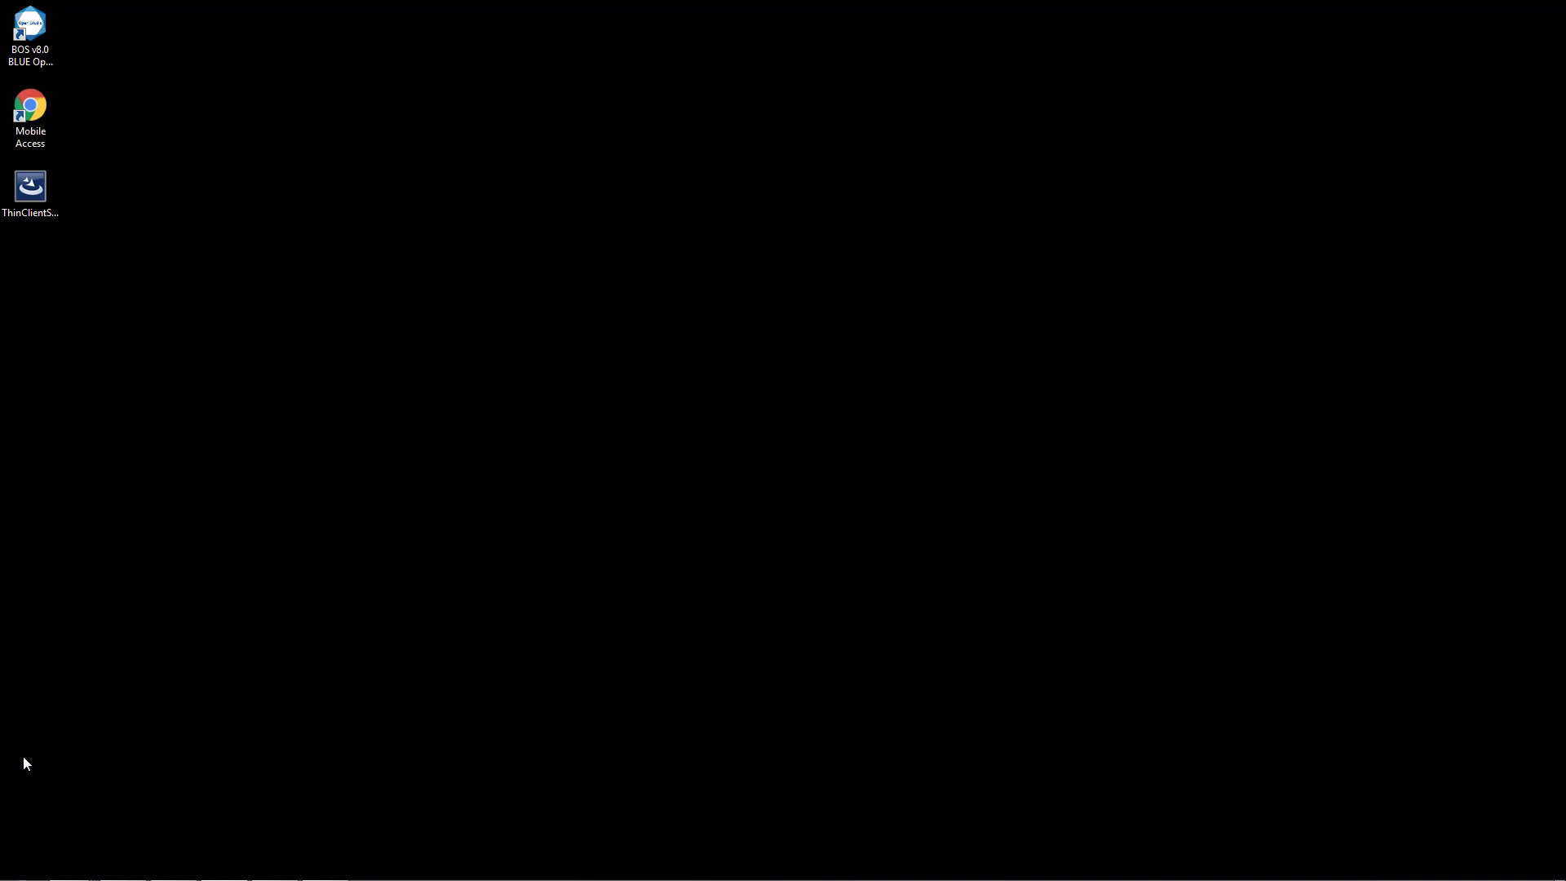
Launch BOS v8.0 Pro-face BLUE Open Studio Secure Viewer Configuration from the installed Pro-face programs.
{"action": "key", "text": "super"}
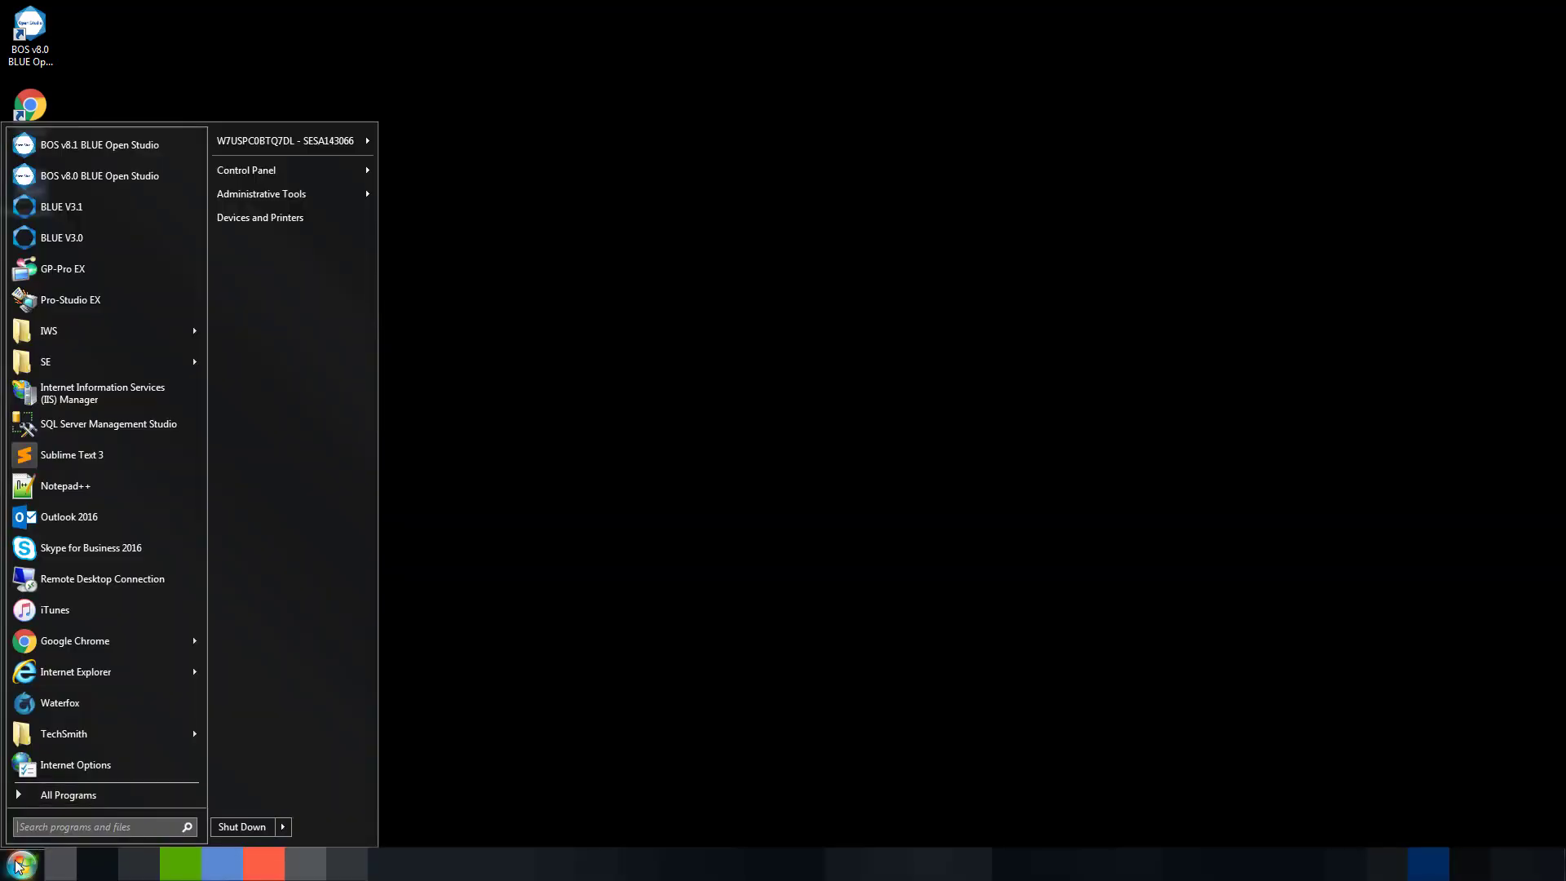
{"action": "left_click", "coordinate": [62, 795]}
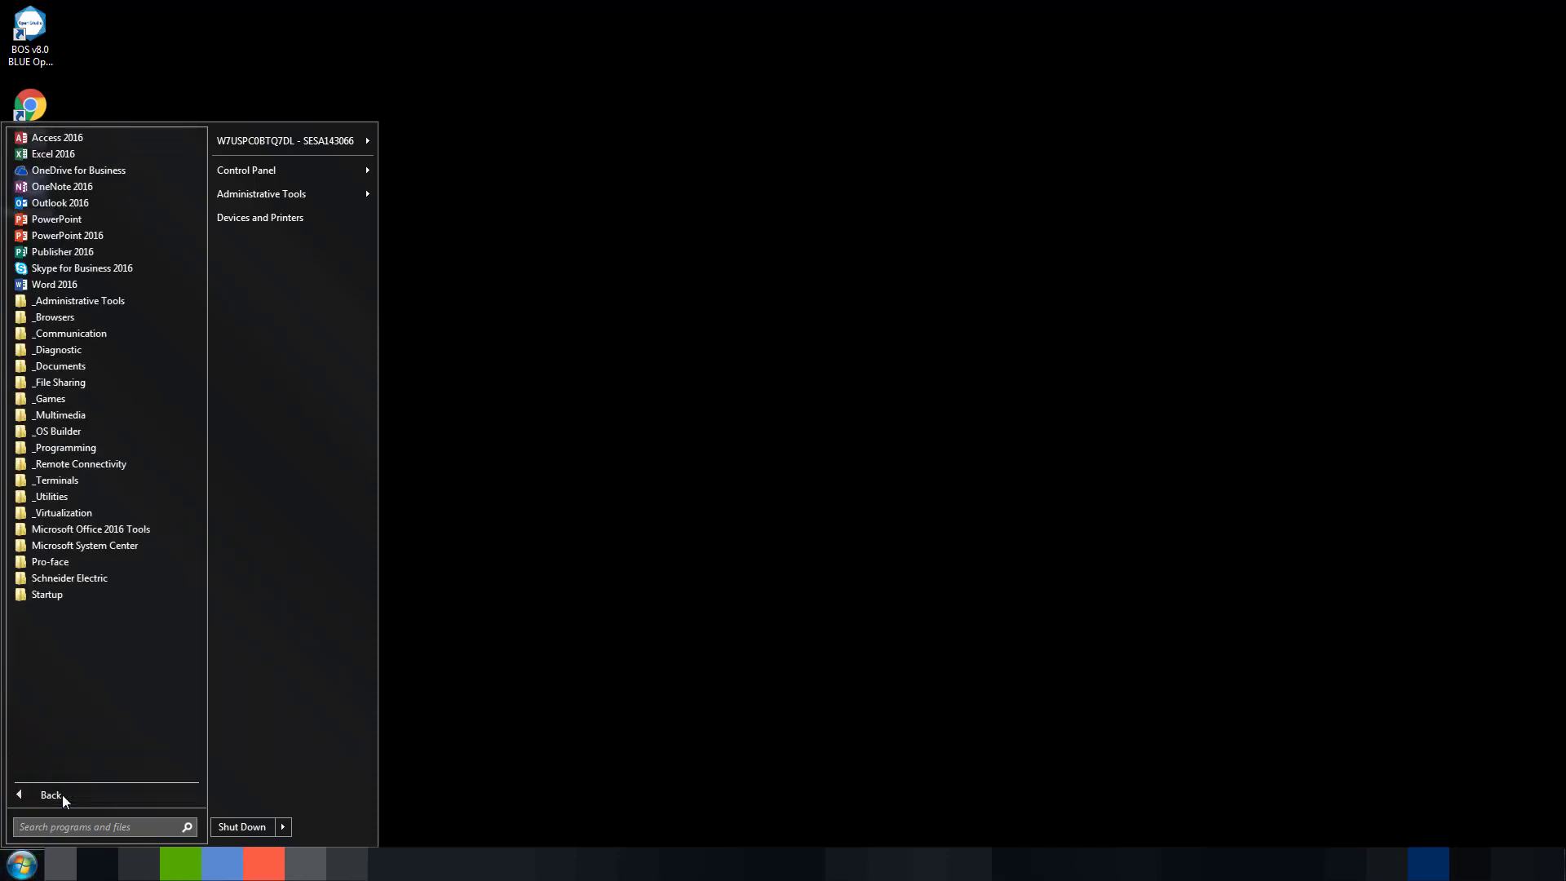
{"action": "left_click", "coordinate": [71, 561]}
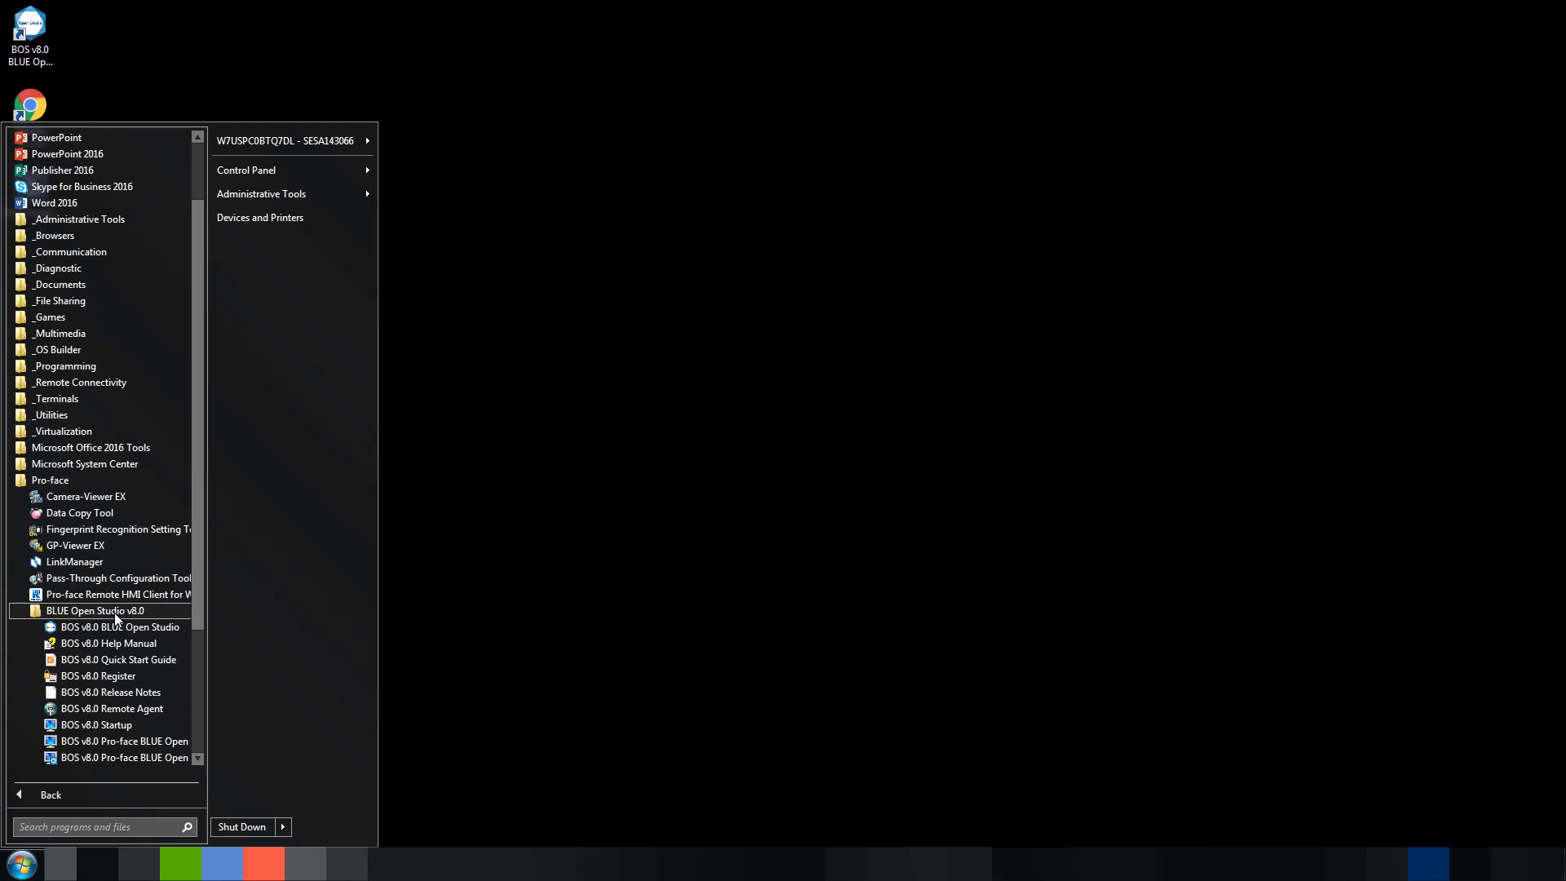
{"action": "scroll", "coordinate": [115, 614], "scroll_direction": "down", "scroll_amount": 2}
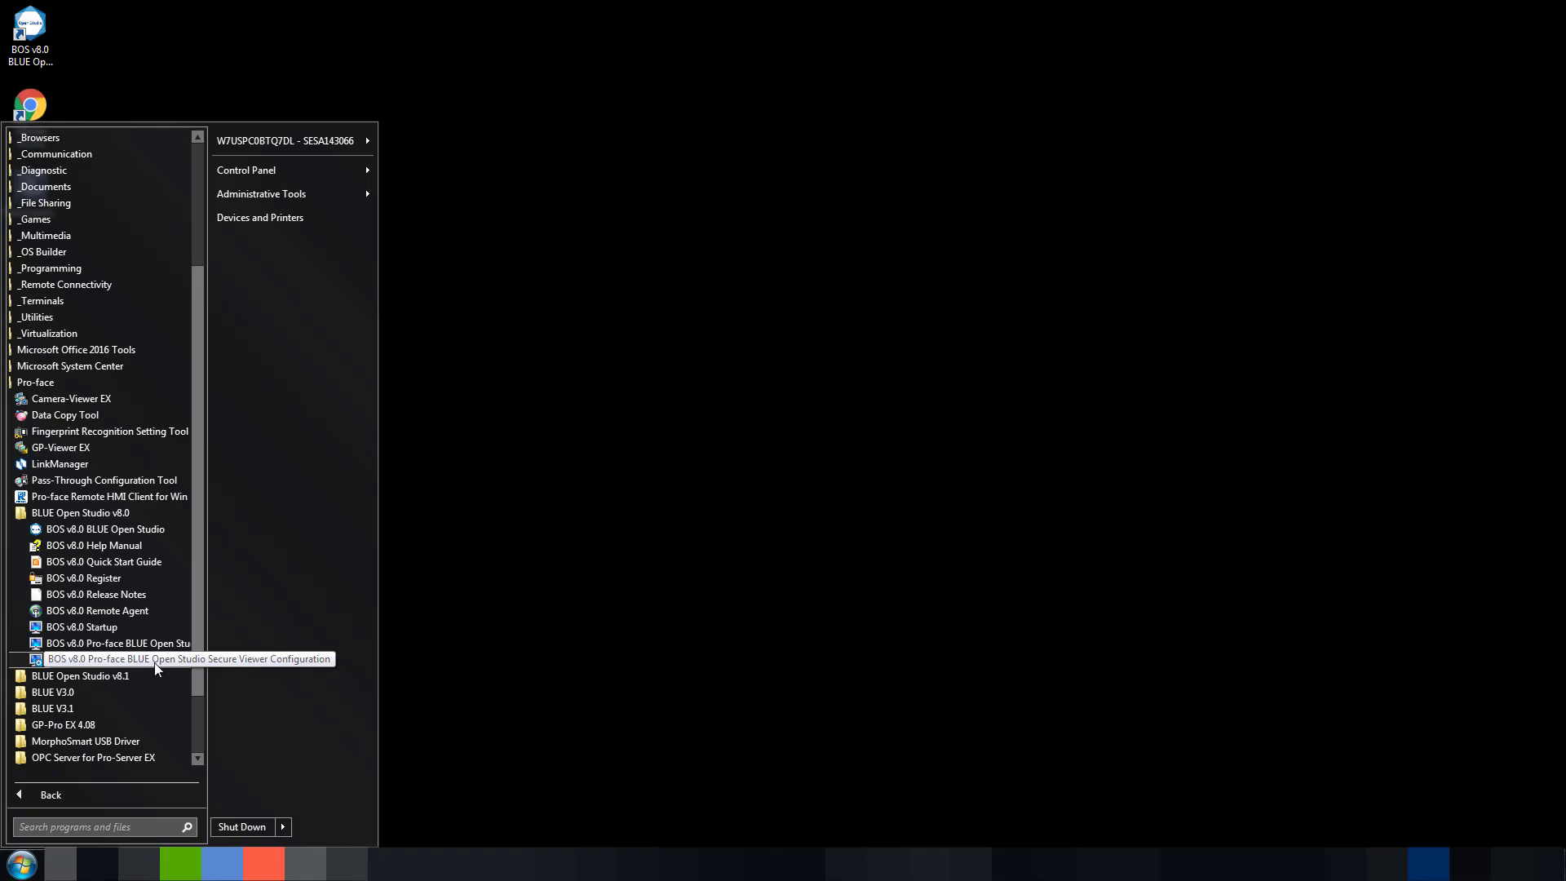
{"action": "left_click", "coordinate": [154, 663]}
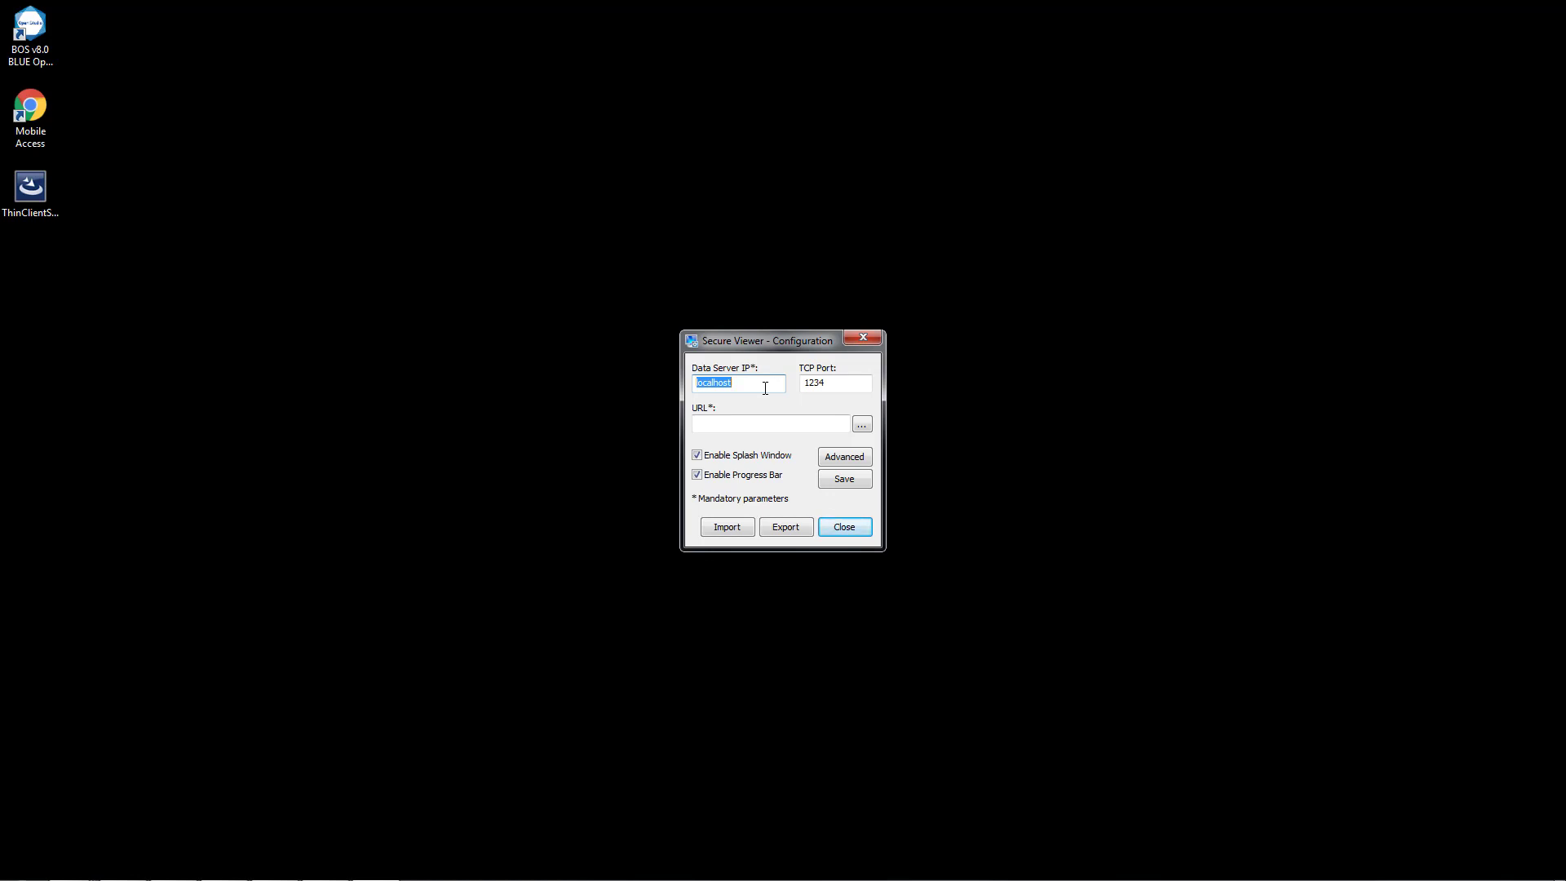
{"action": "type", "text": "192.168.0.111"}
{"action": "left_click", "coordinate": [756, 425]}
{"action": "type", "text": "htt"}
{"action": "type", "text": "p://192.168.0.111"}
{"action": "type", "text": "/PCDemo.app"}
{"action": "left_click", "coordinate": [845, 480]}
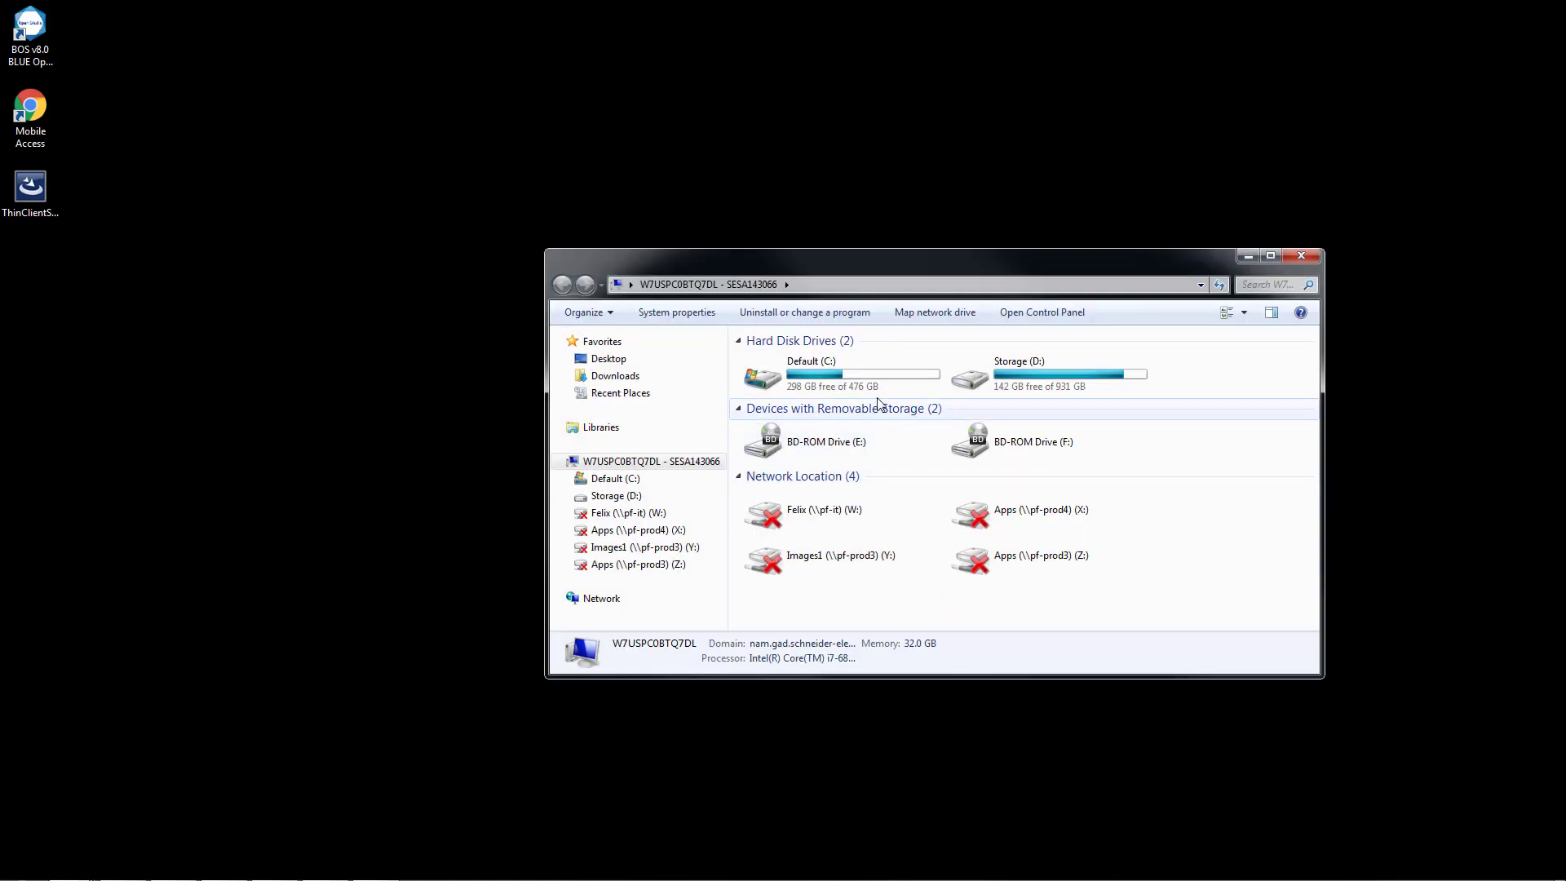
Open the thin client's installation folder at C:\Program Files (x86)\Pro-face\BLUE Open Studio Thin Client v8.0.
{"action": "left_click", "coordinate": [864, 388]}
{"action": "double_click", "coordinate": [865, 389]}
{"action": "scroll", "coordinate": [839, 440], "scroll_direction": "down", "scroll_amount": 3}
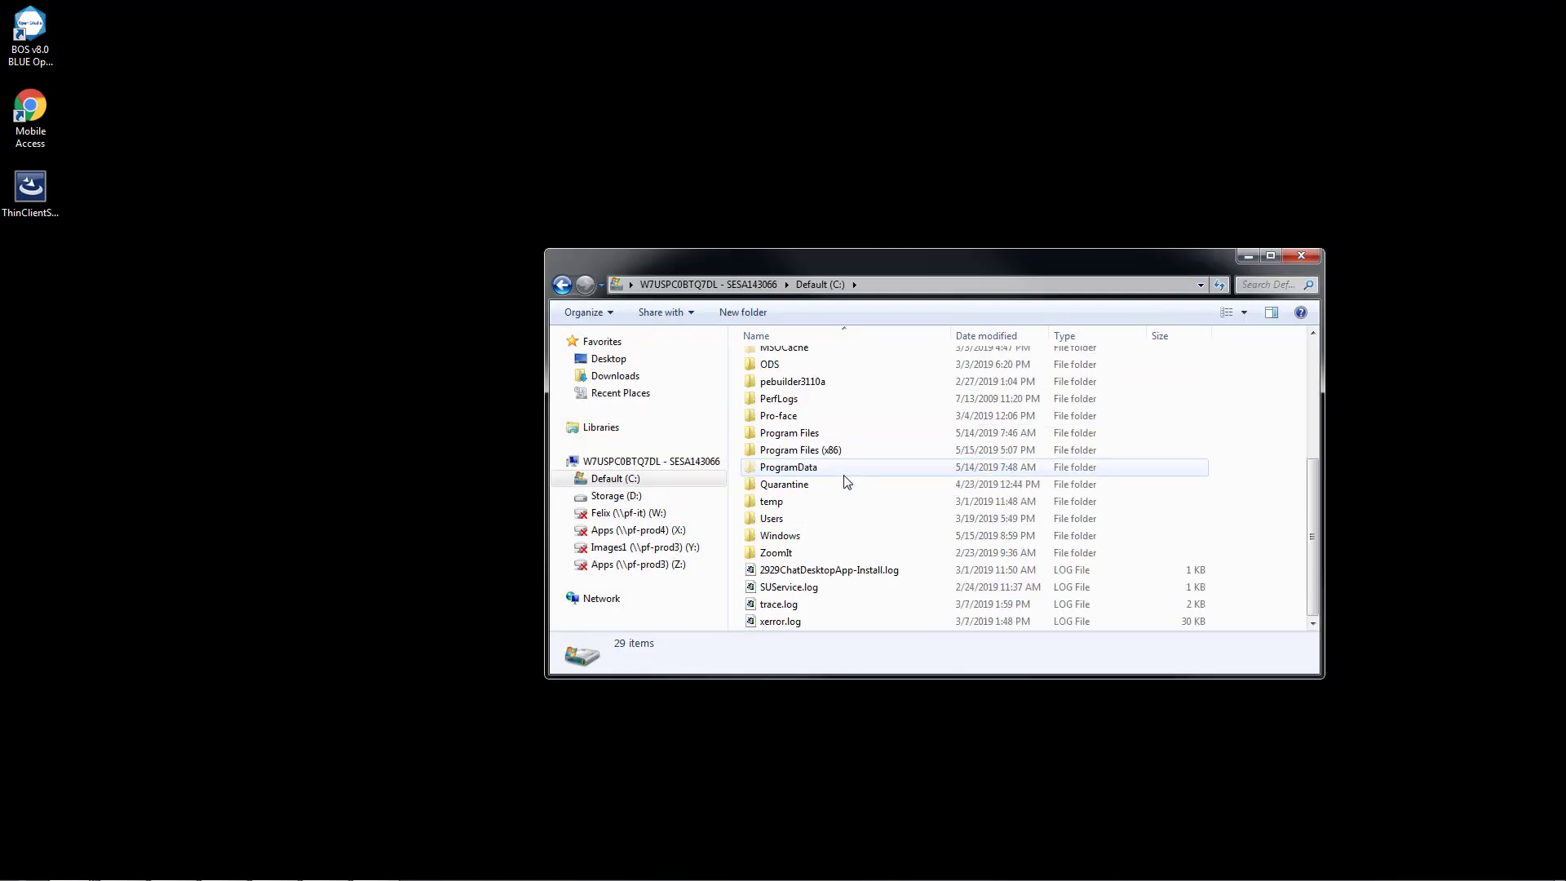
{"action": "left_click", "coordinate": [795, 452]}
{"action": "double_click", "coordinate": [795, 452]}
{"action": "scroll", "coordinate": [803, 460], "scroll_direction": "down", "scroll_amount": 18}
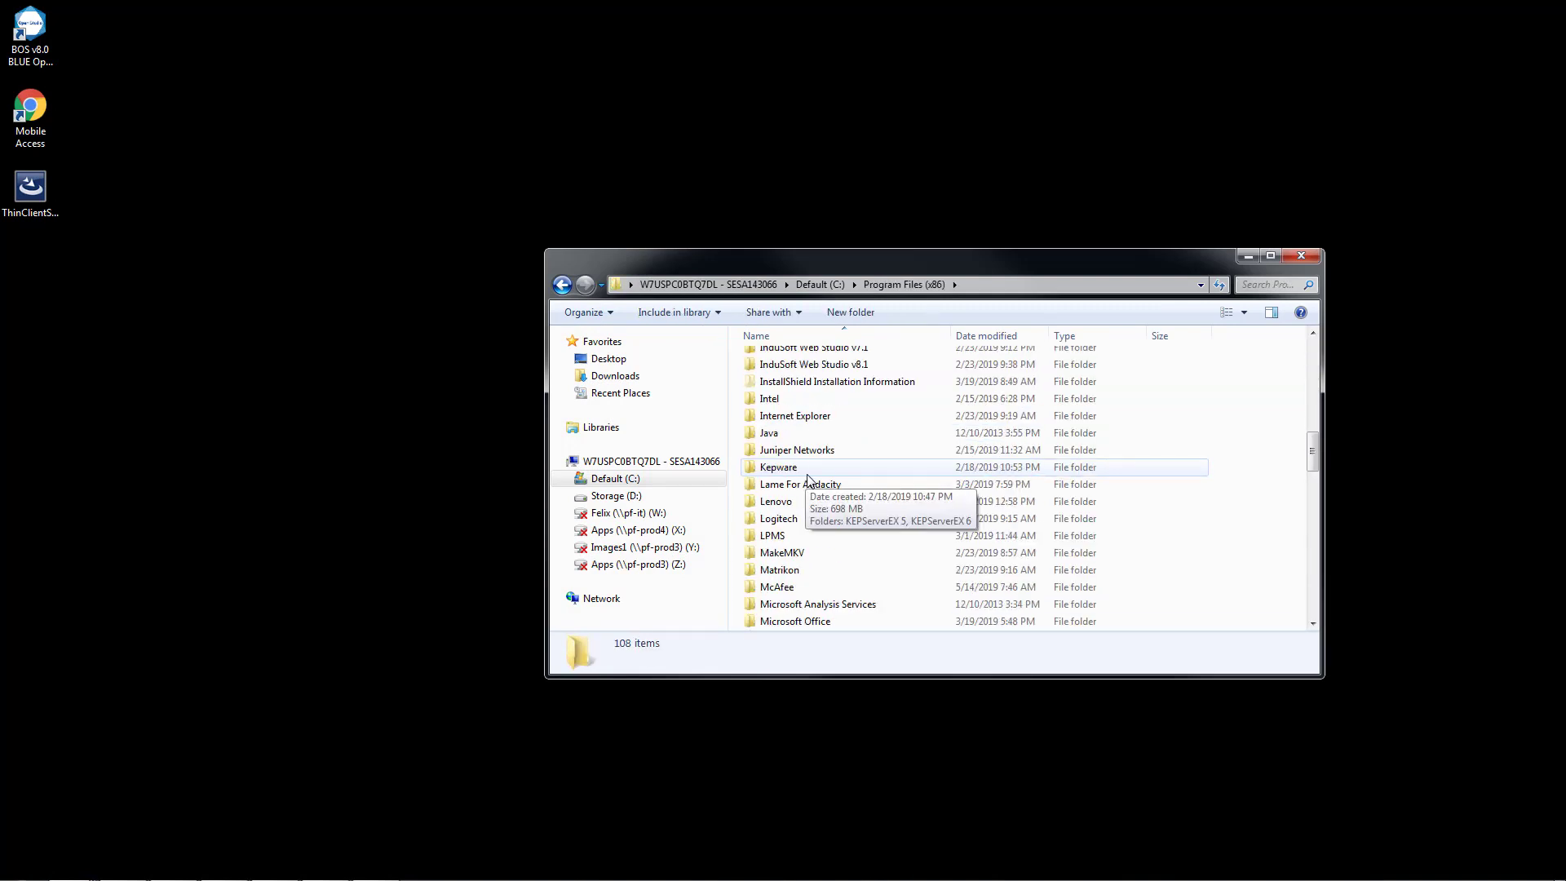
{"action": "double_click", "coordinate": [793, 570]}
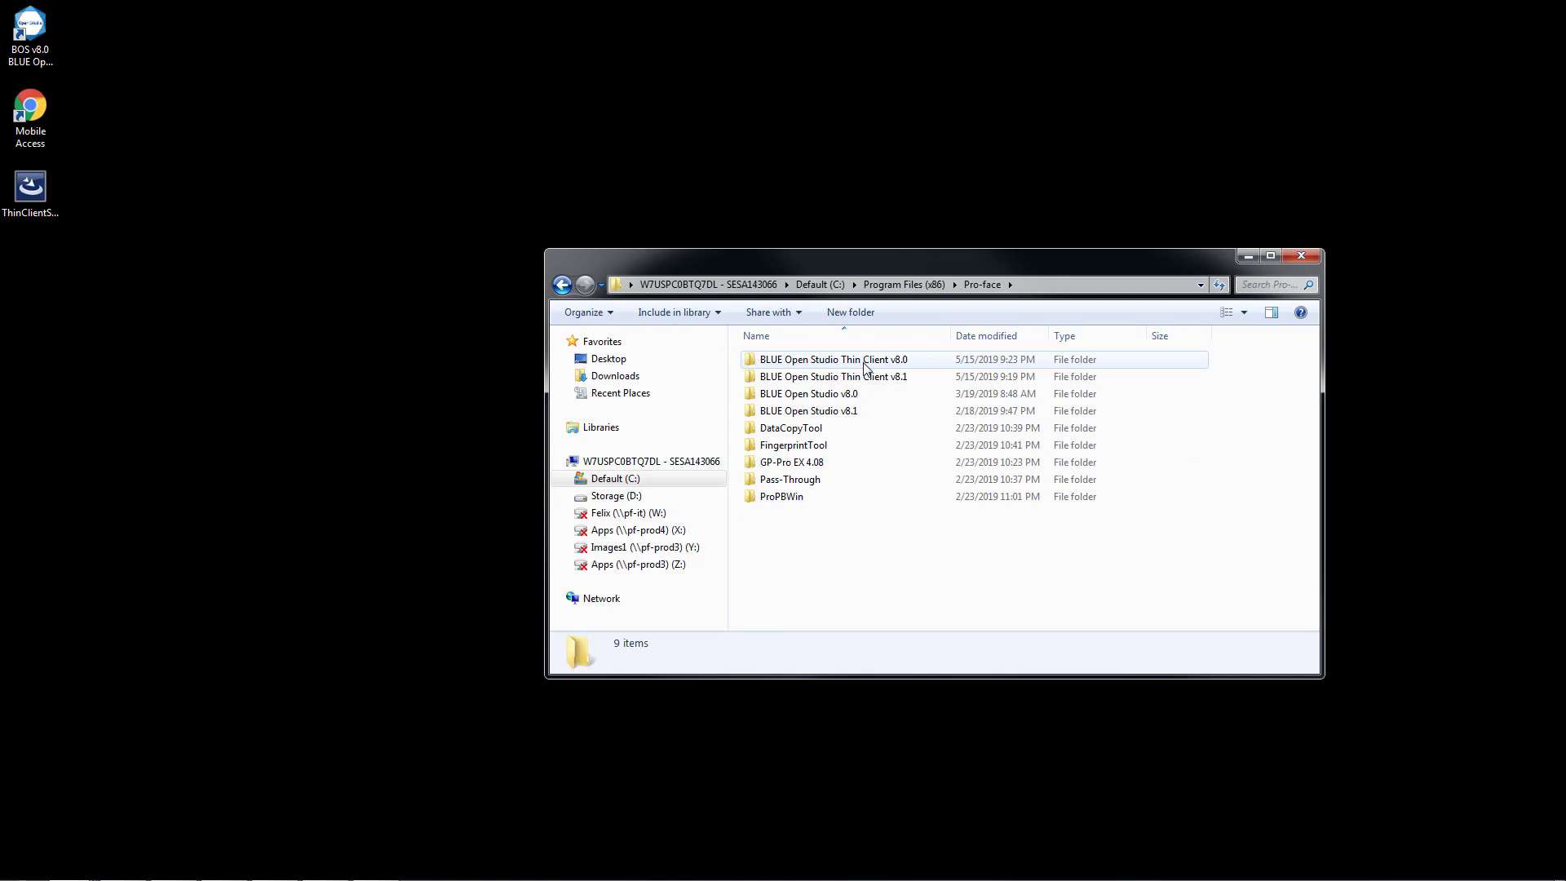
{"action": "double_click", "coordinate": [866, 363]}
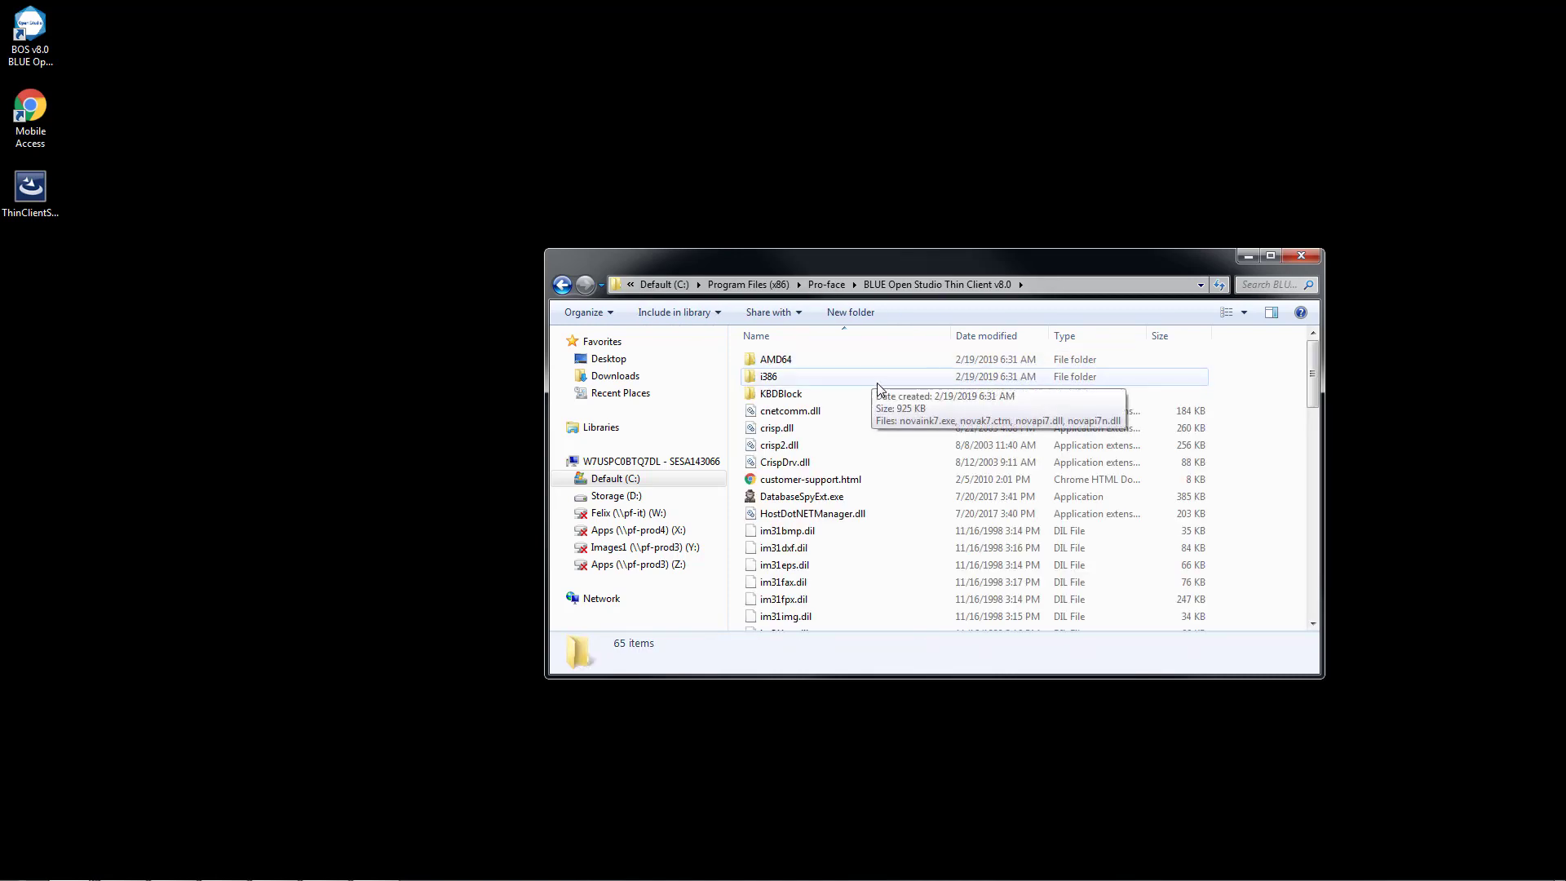
Open Viewer.ini from the thin client folder in Notepad++, review its data server and URL settings, and close it.
{"action": "scroll", "coordinate": [877, 385], "scroll_direction": "down", "scroll_amount": 16}
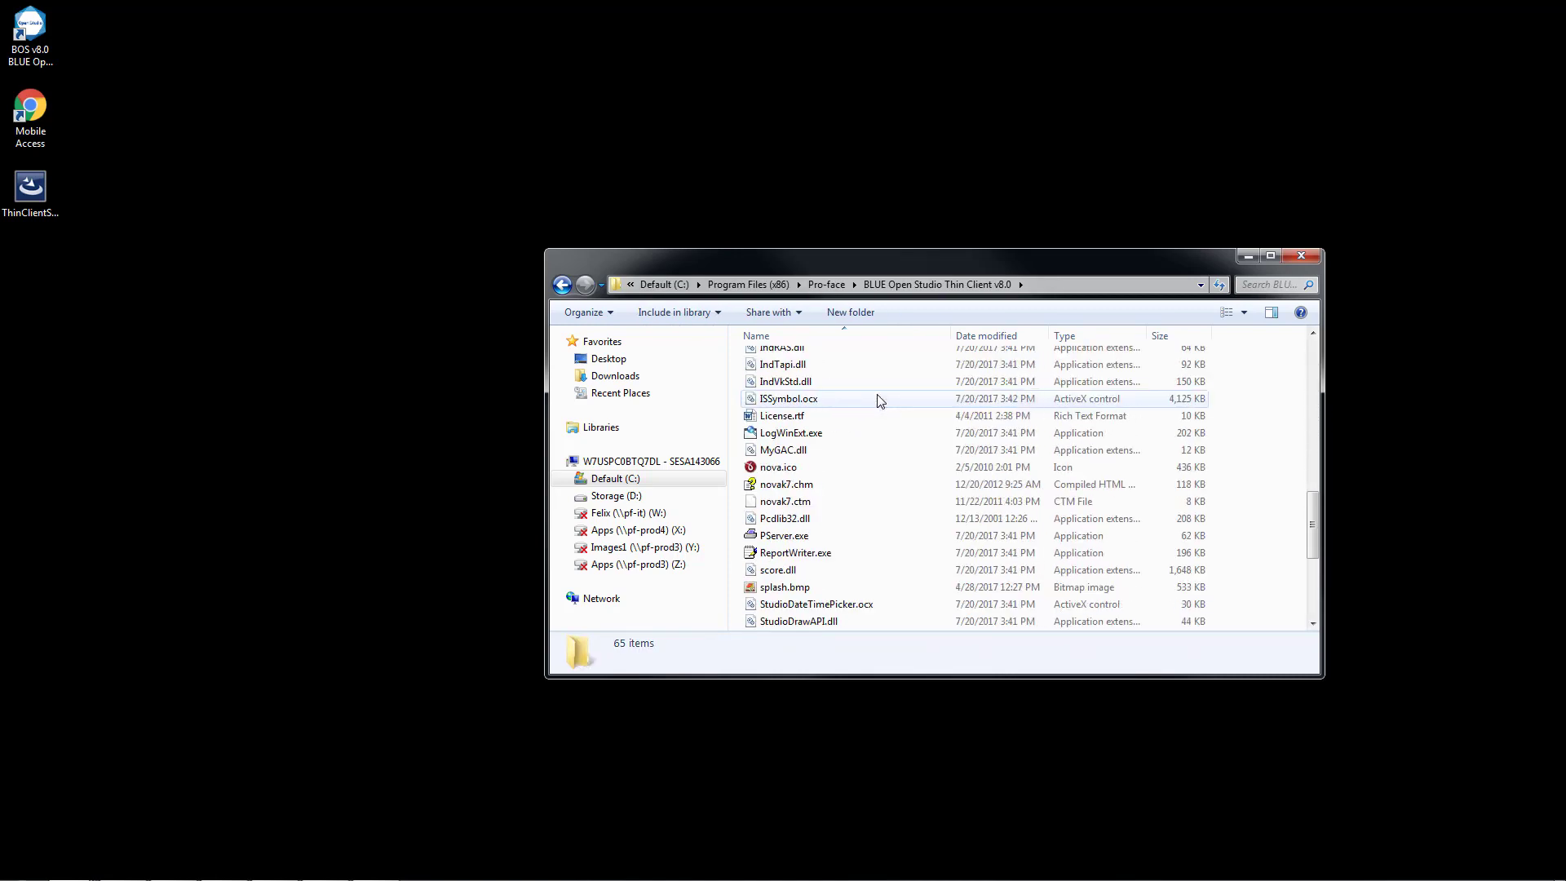
{"action": "scroll", "coordinate": [879, 400], "scroll_direction": "down", "scroll_amount": 3}
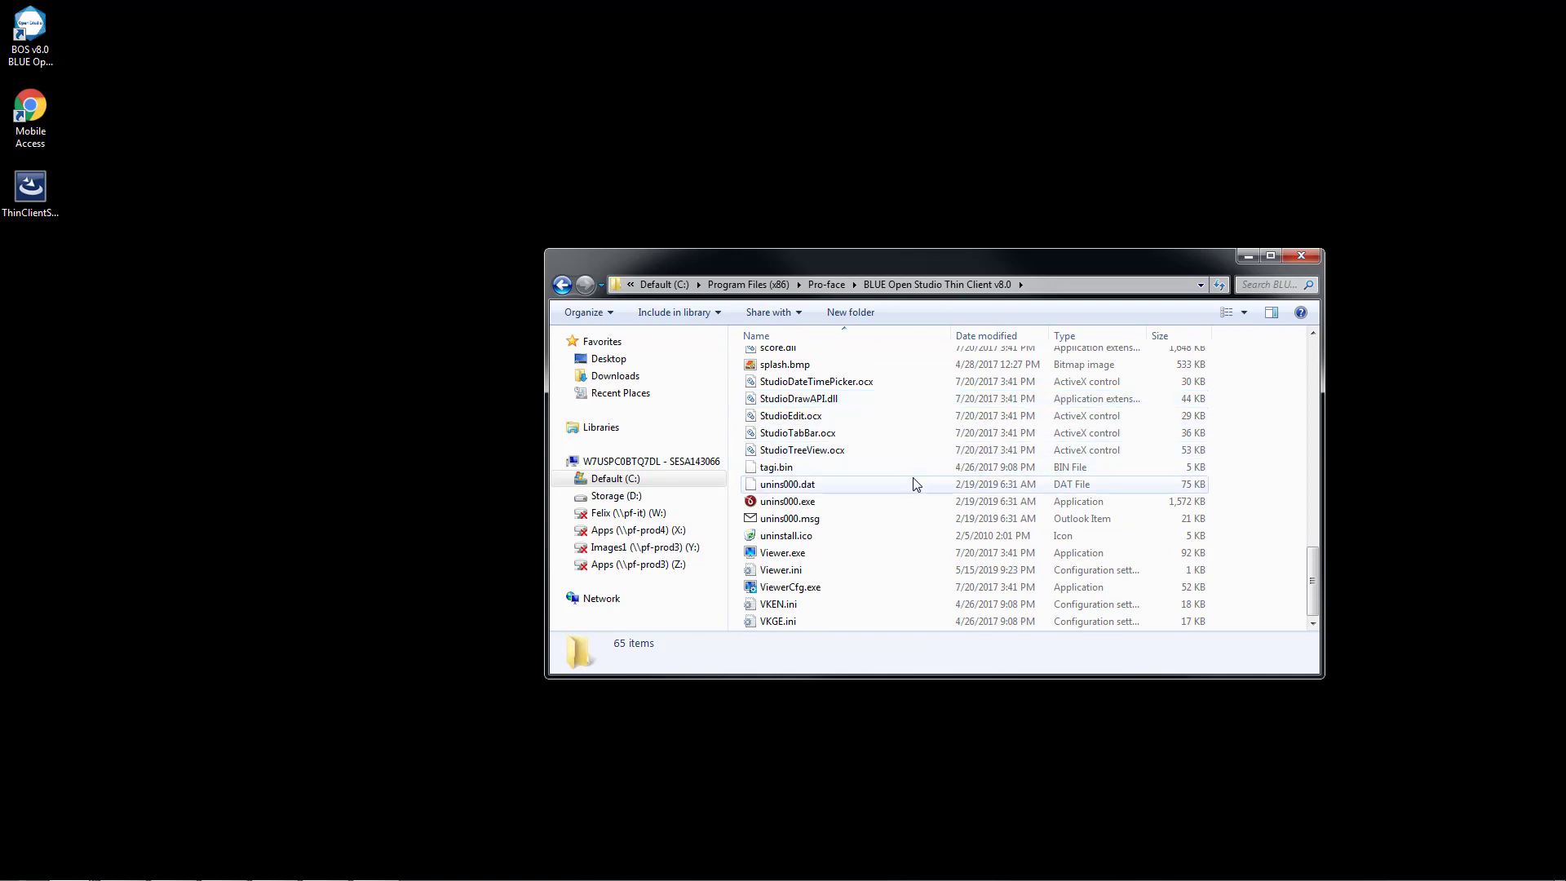
{"action": "left_click", "coordinate": [788, 574]}
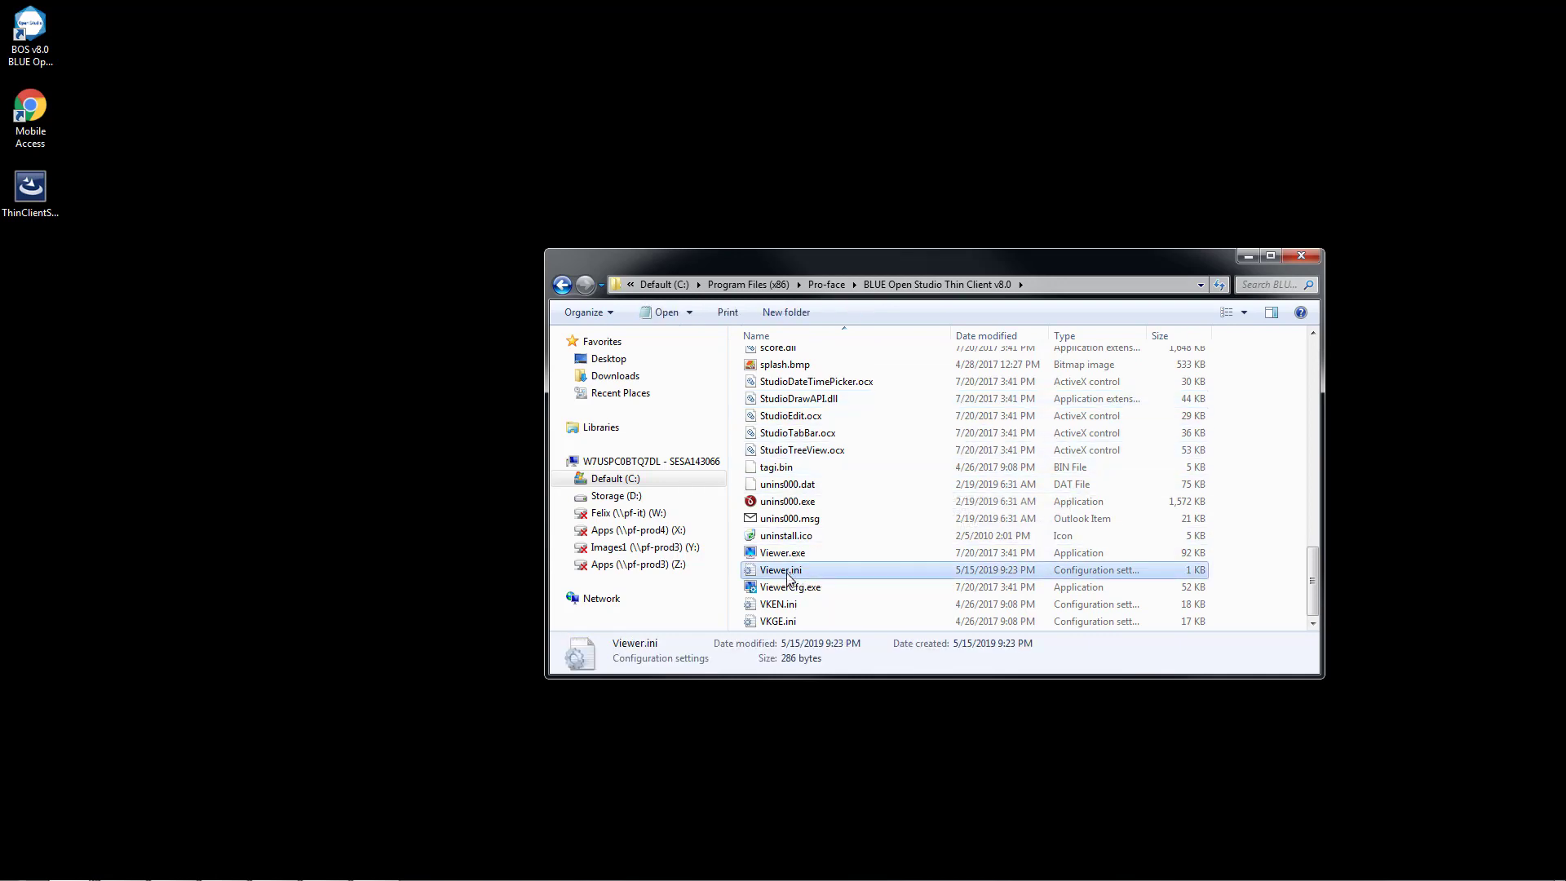
{"action": "right_click", "coordinate": [790, 576]}
{"action": "left_click", "coordinate": [861, 653]}
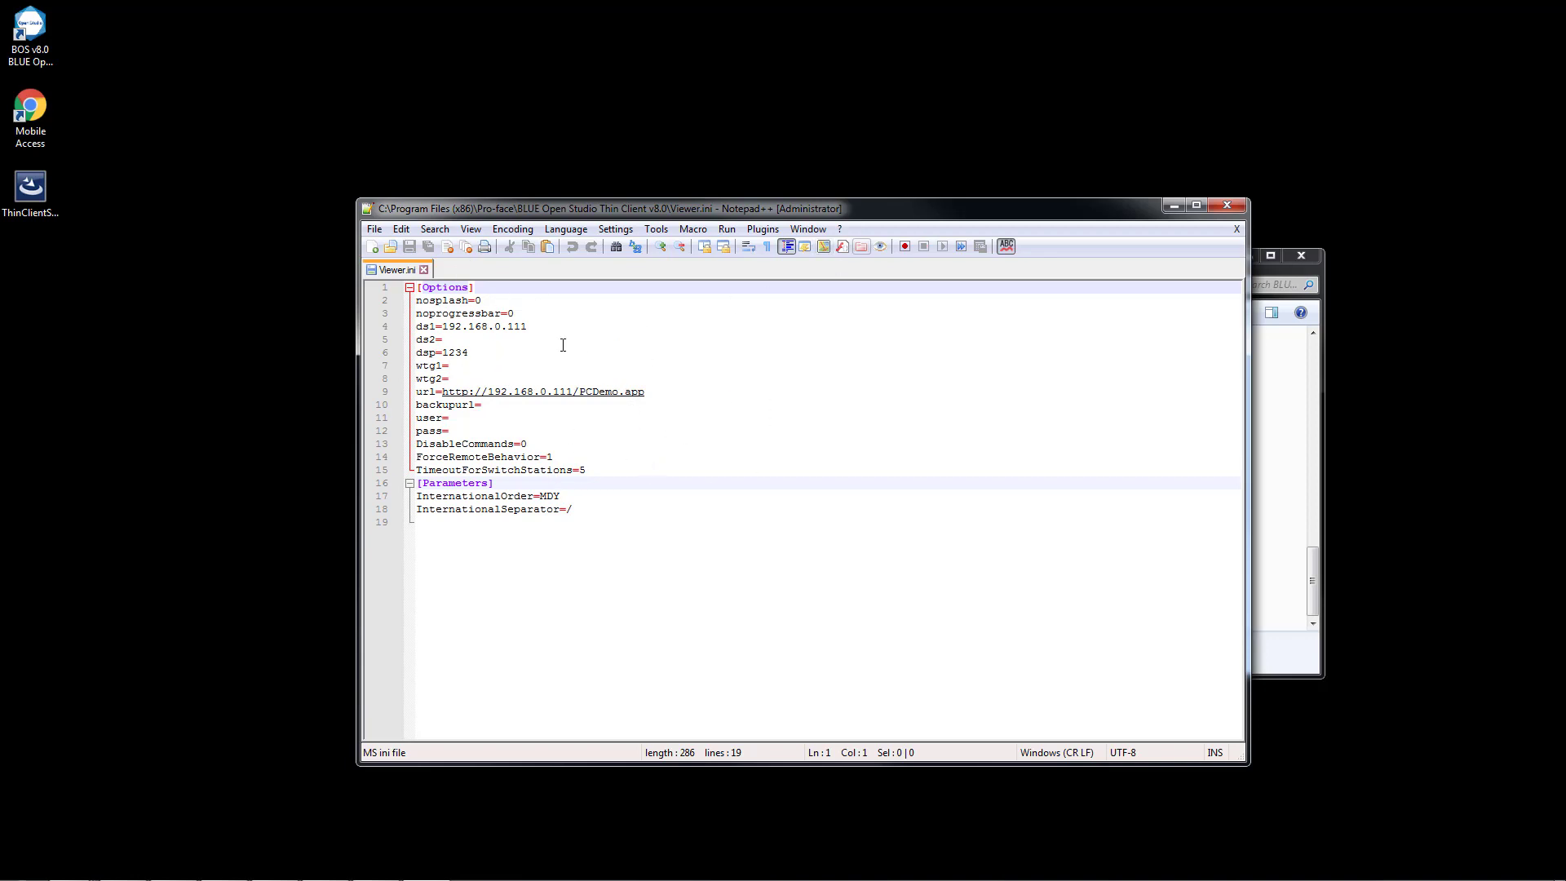
{"action": "left_click", "coordinate": [1227, 206]}
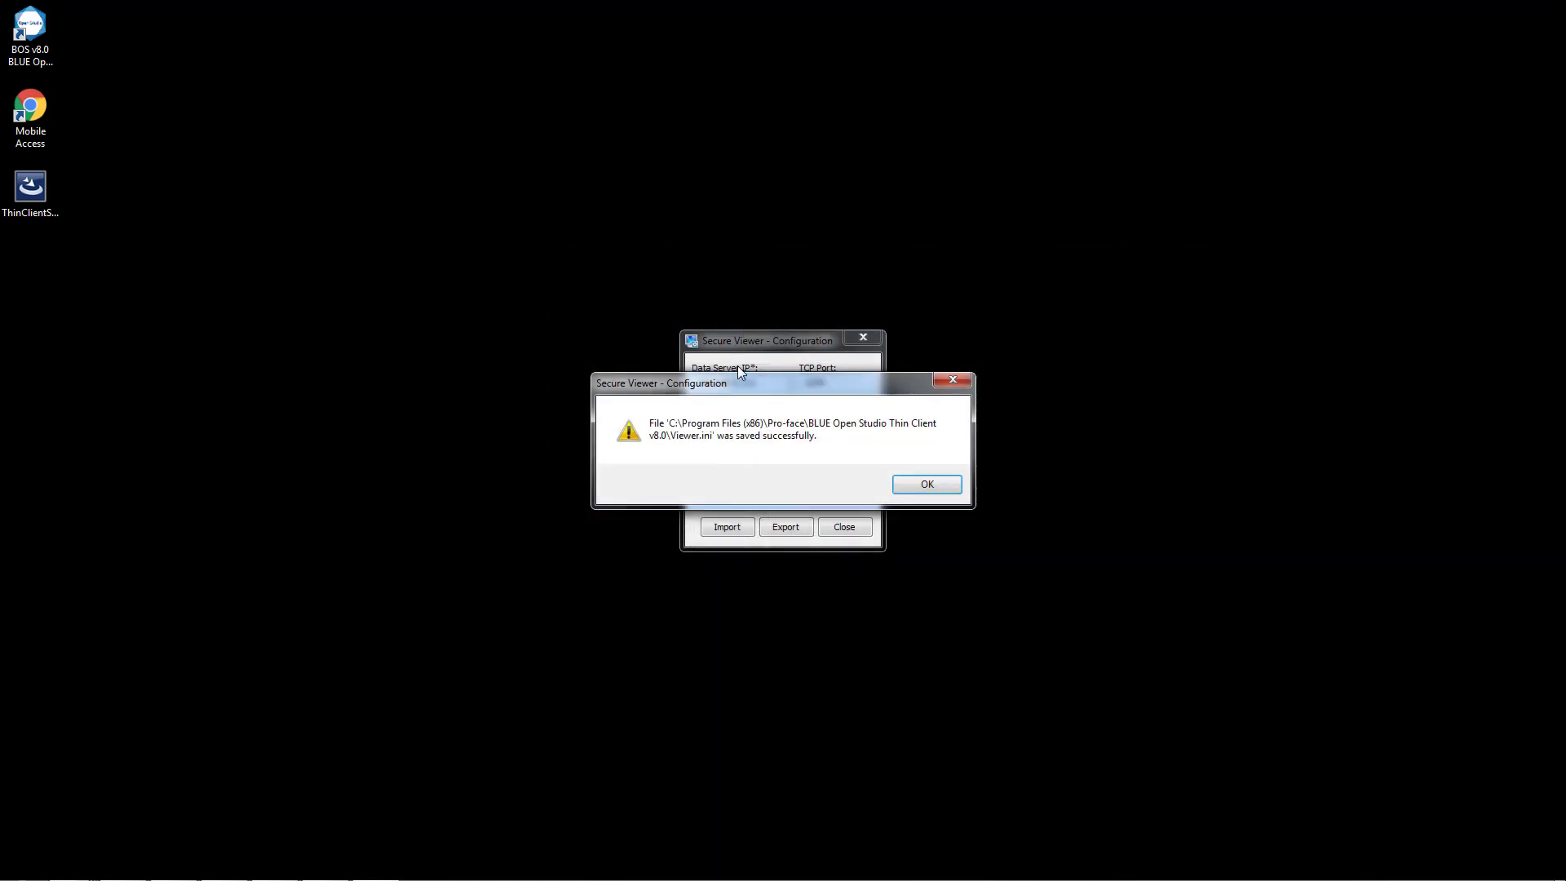
Close the Secure Viewer configuration and launch BOS v8.0 Pro-face BLUE Open Studio Secure Viewer from the installed Pro-face programs.
{"action": "left_click", "coordinate": [913, 484]}
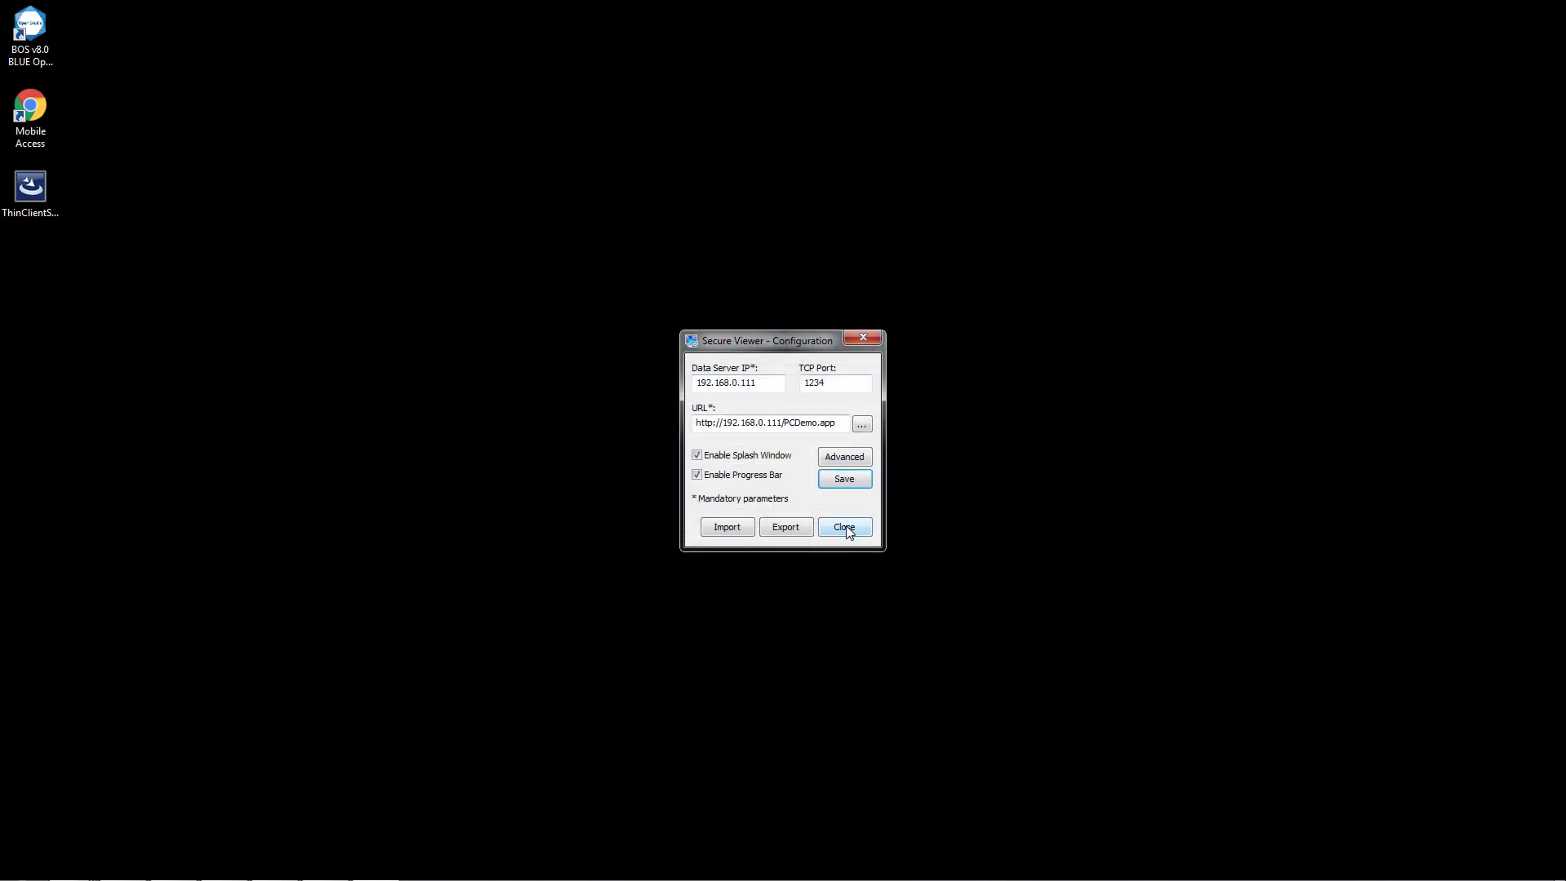
{"action": "left_click", "coordinate": [844, 526]}
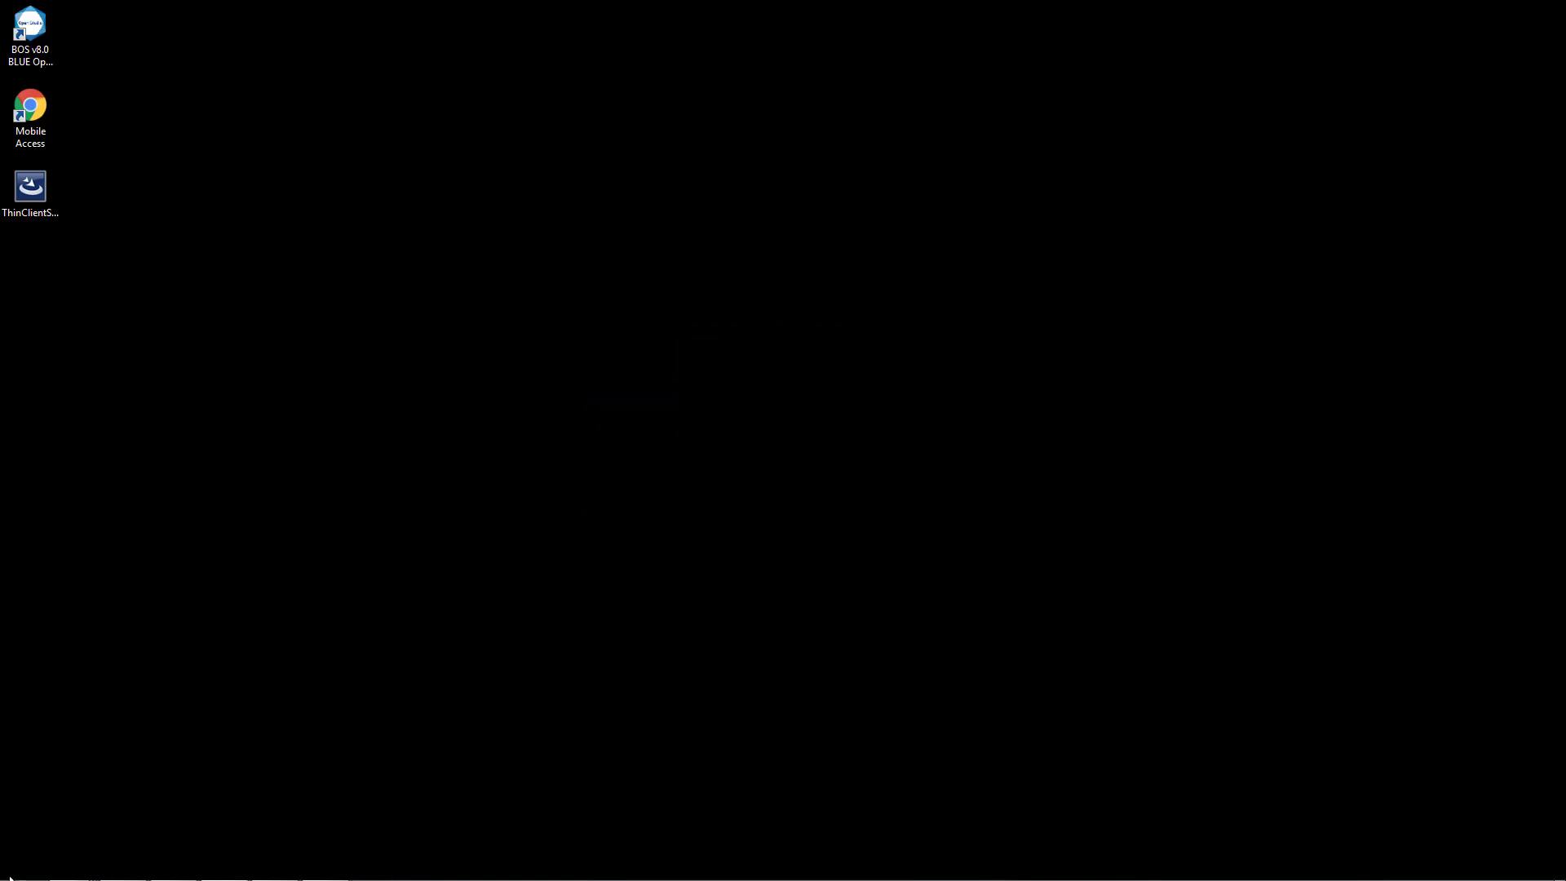
{"action": "left_click", "coordinate": [31, 852]}
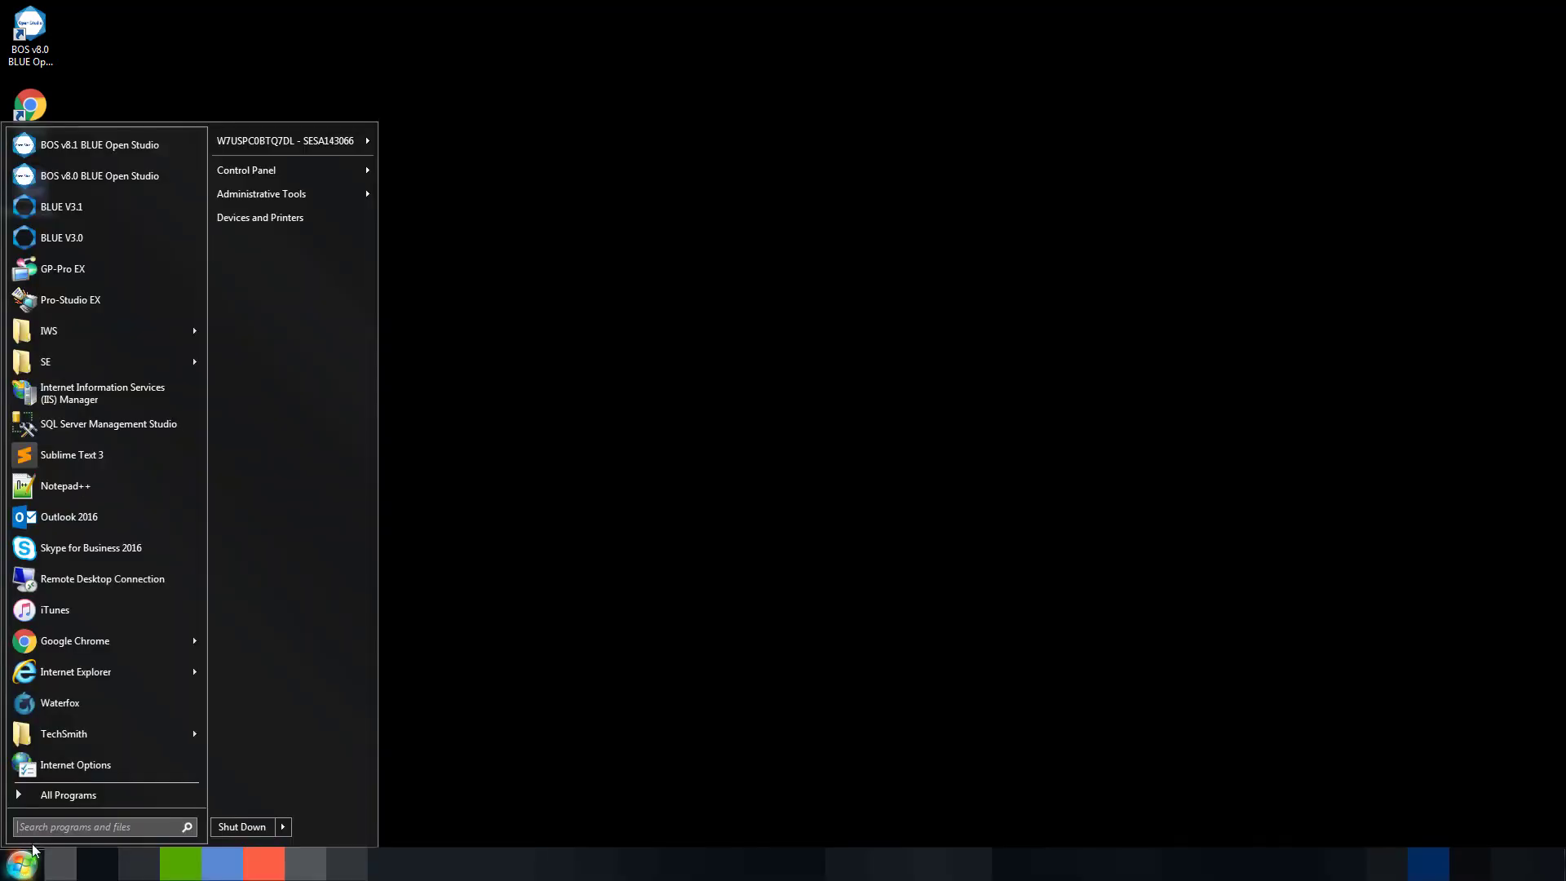
{"action": "left_click", "coordinate": [64, 791]}
{"action": "left_click", "coordinate": [51, 561]}
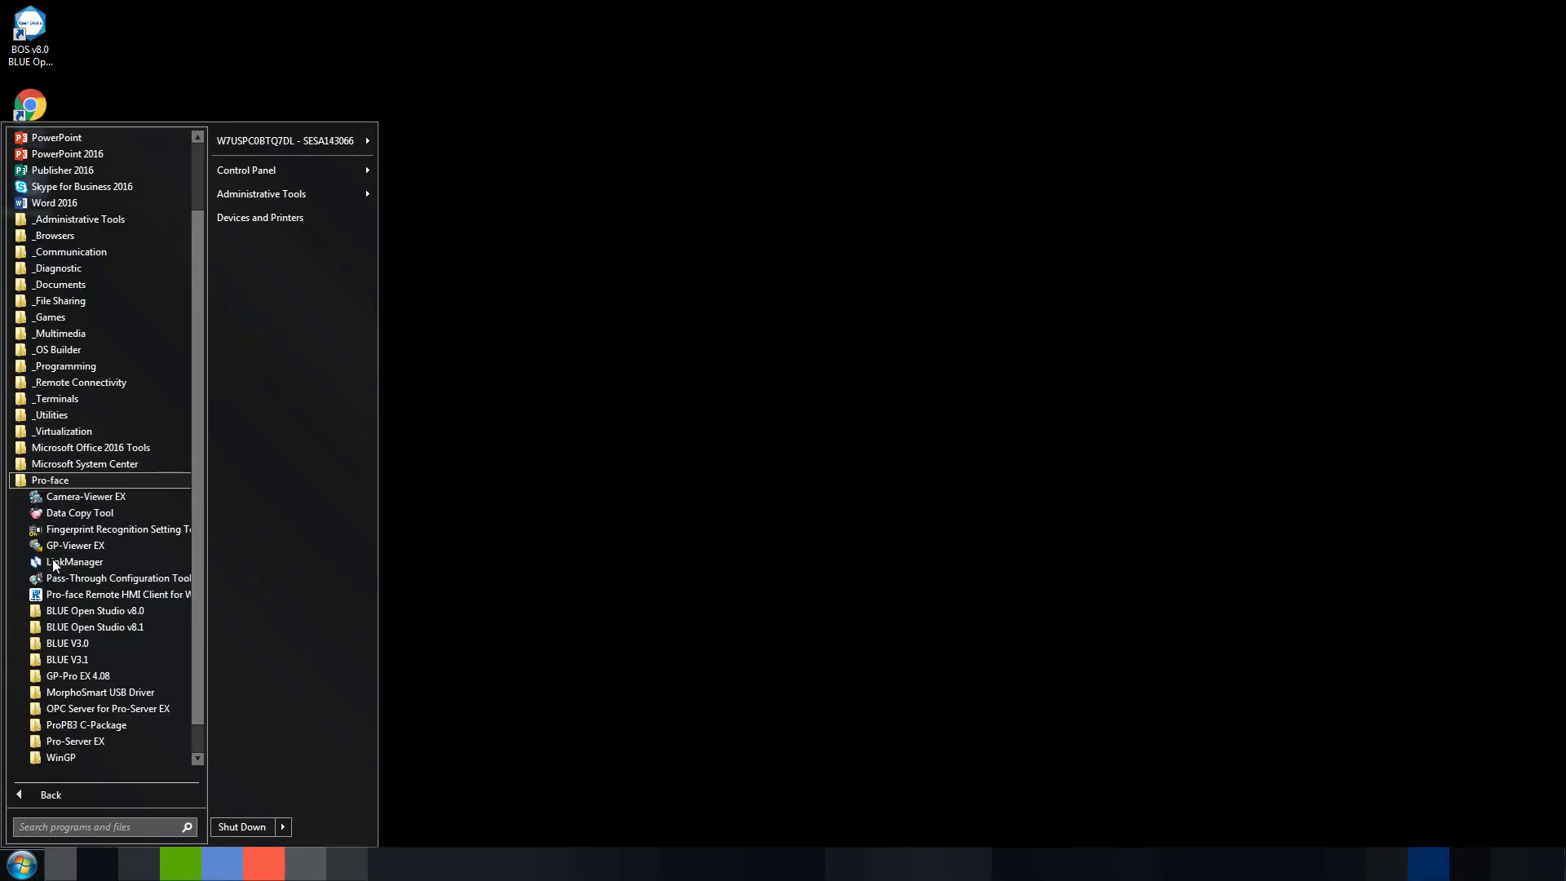
{"action": "left_click", "coordinate": [88, 616]}
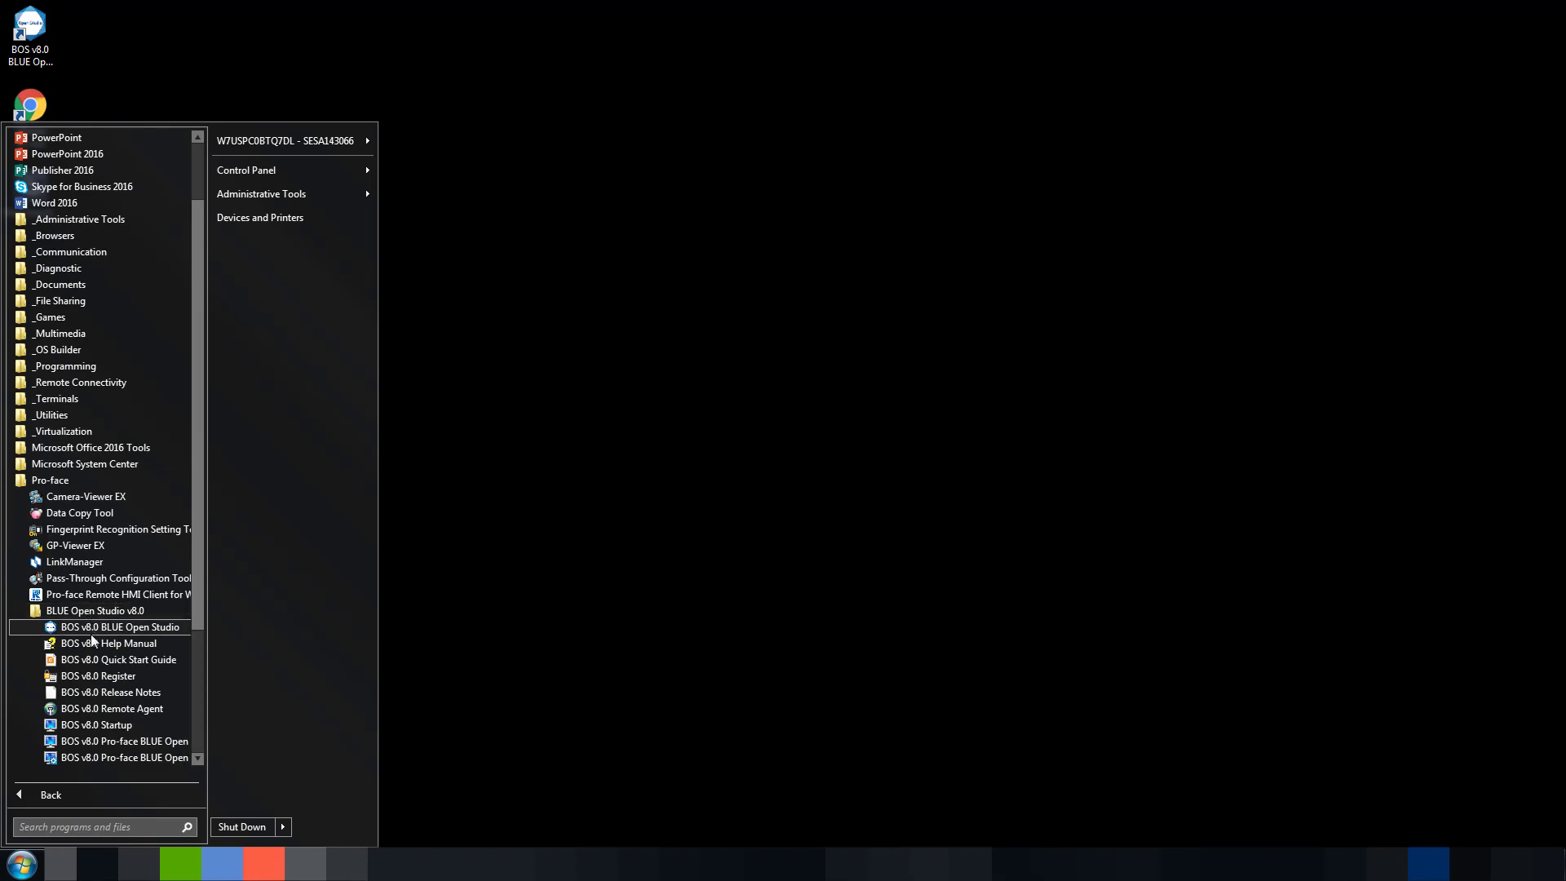
{"action": "left_click", "coordinate": [109, 739]}
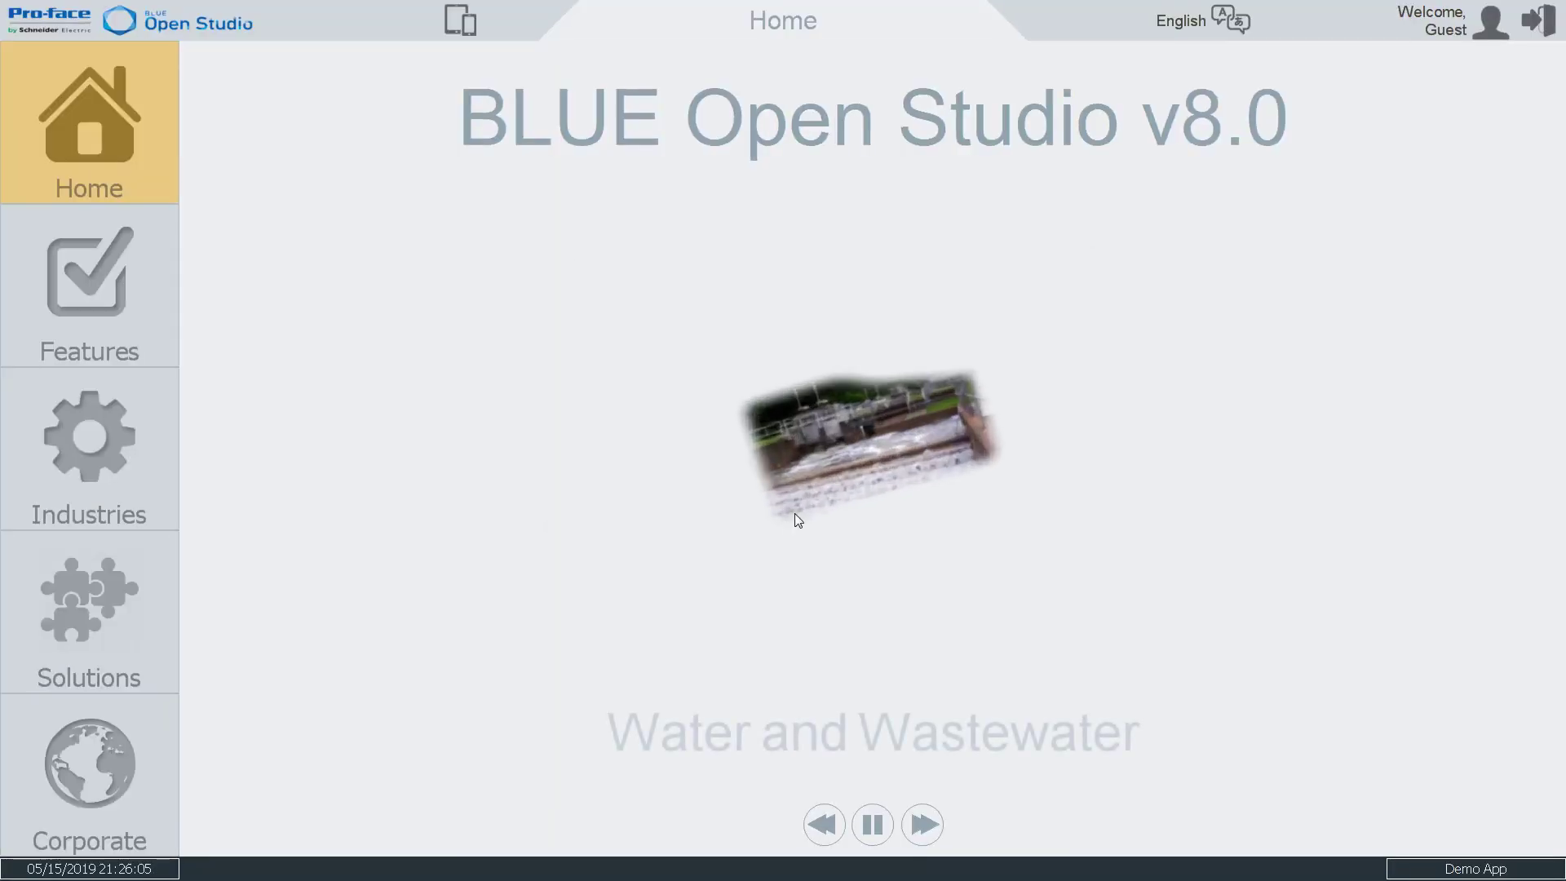
View the Features and Industries screens of the PCDemo application in Secure Viewer.
{"action": "left_click", "coordinate": [71, 281]}
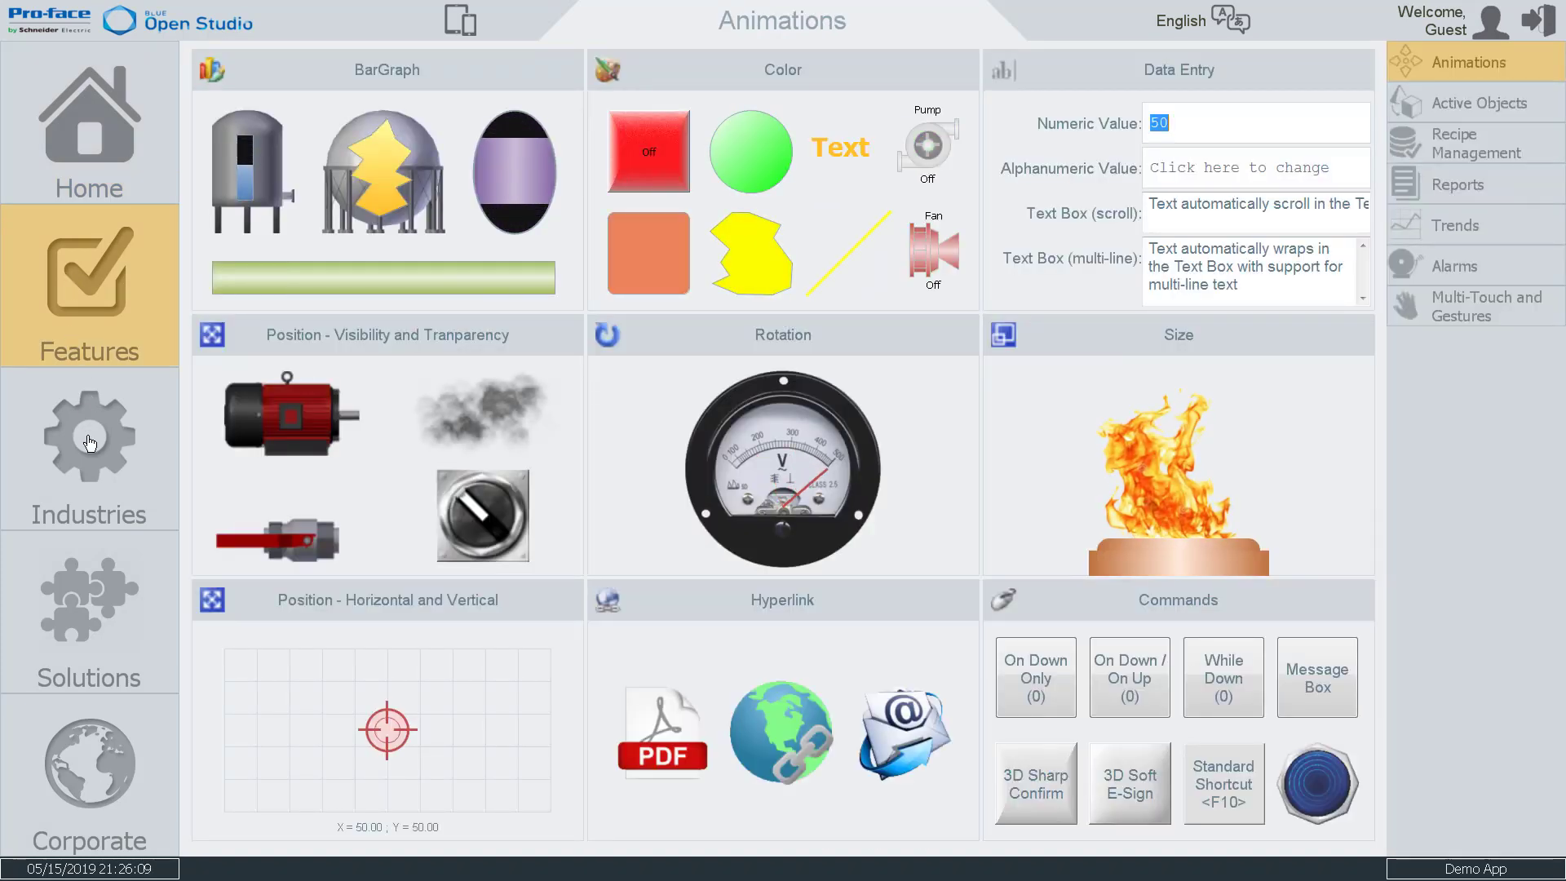
{"action": "left_click", "coordinate": [91, 442]}
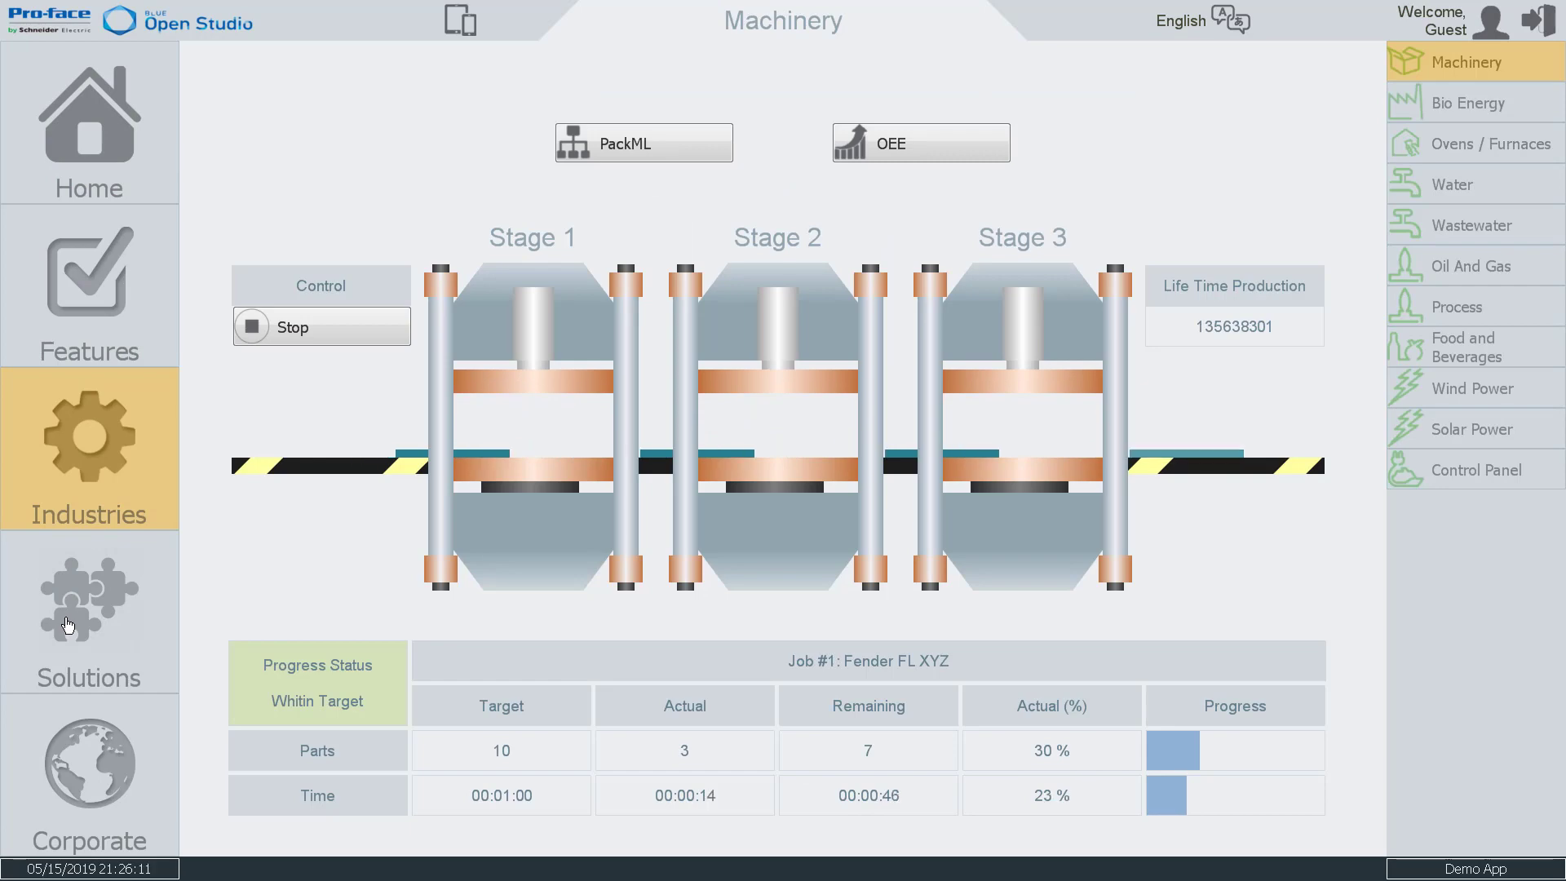